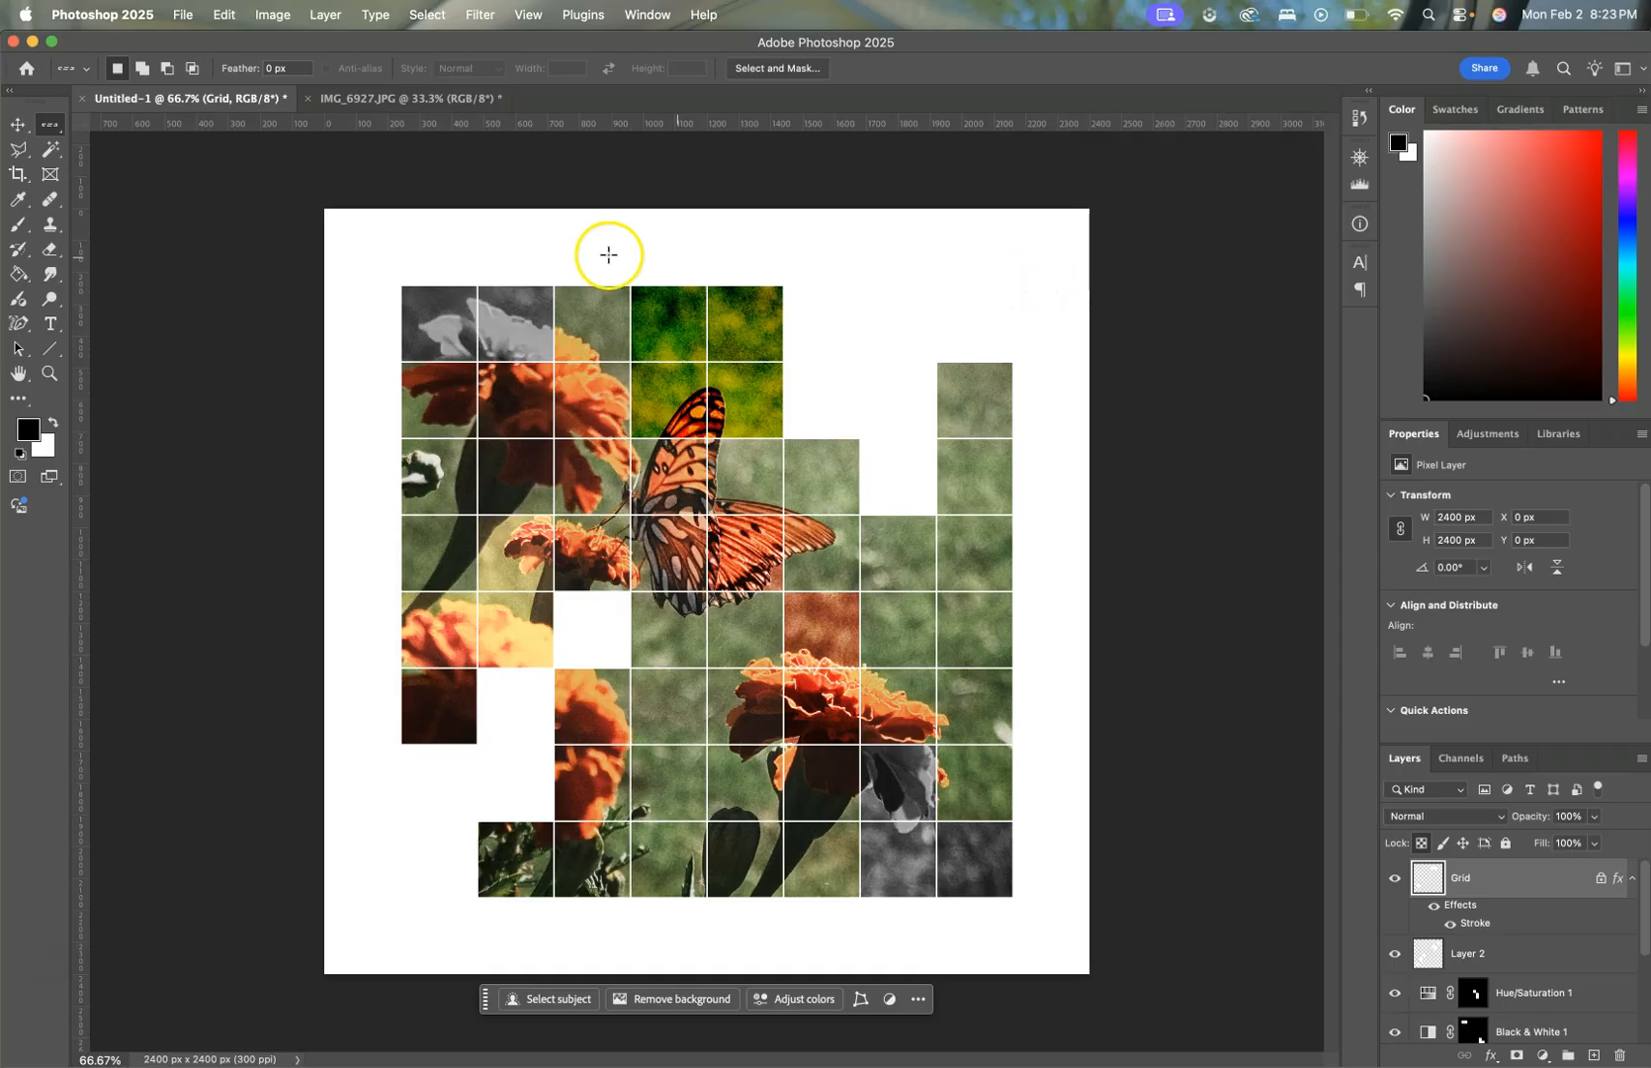
click(18, 125)
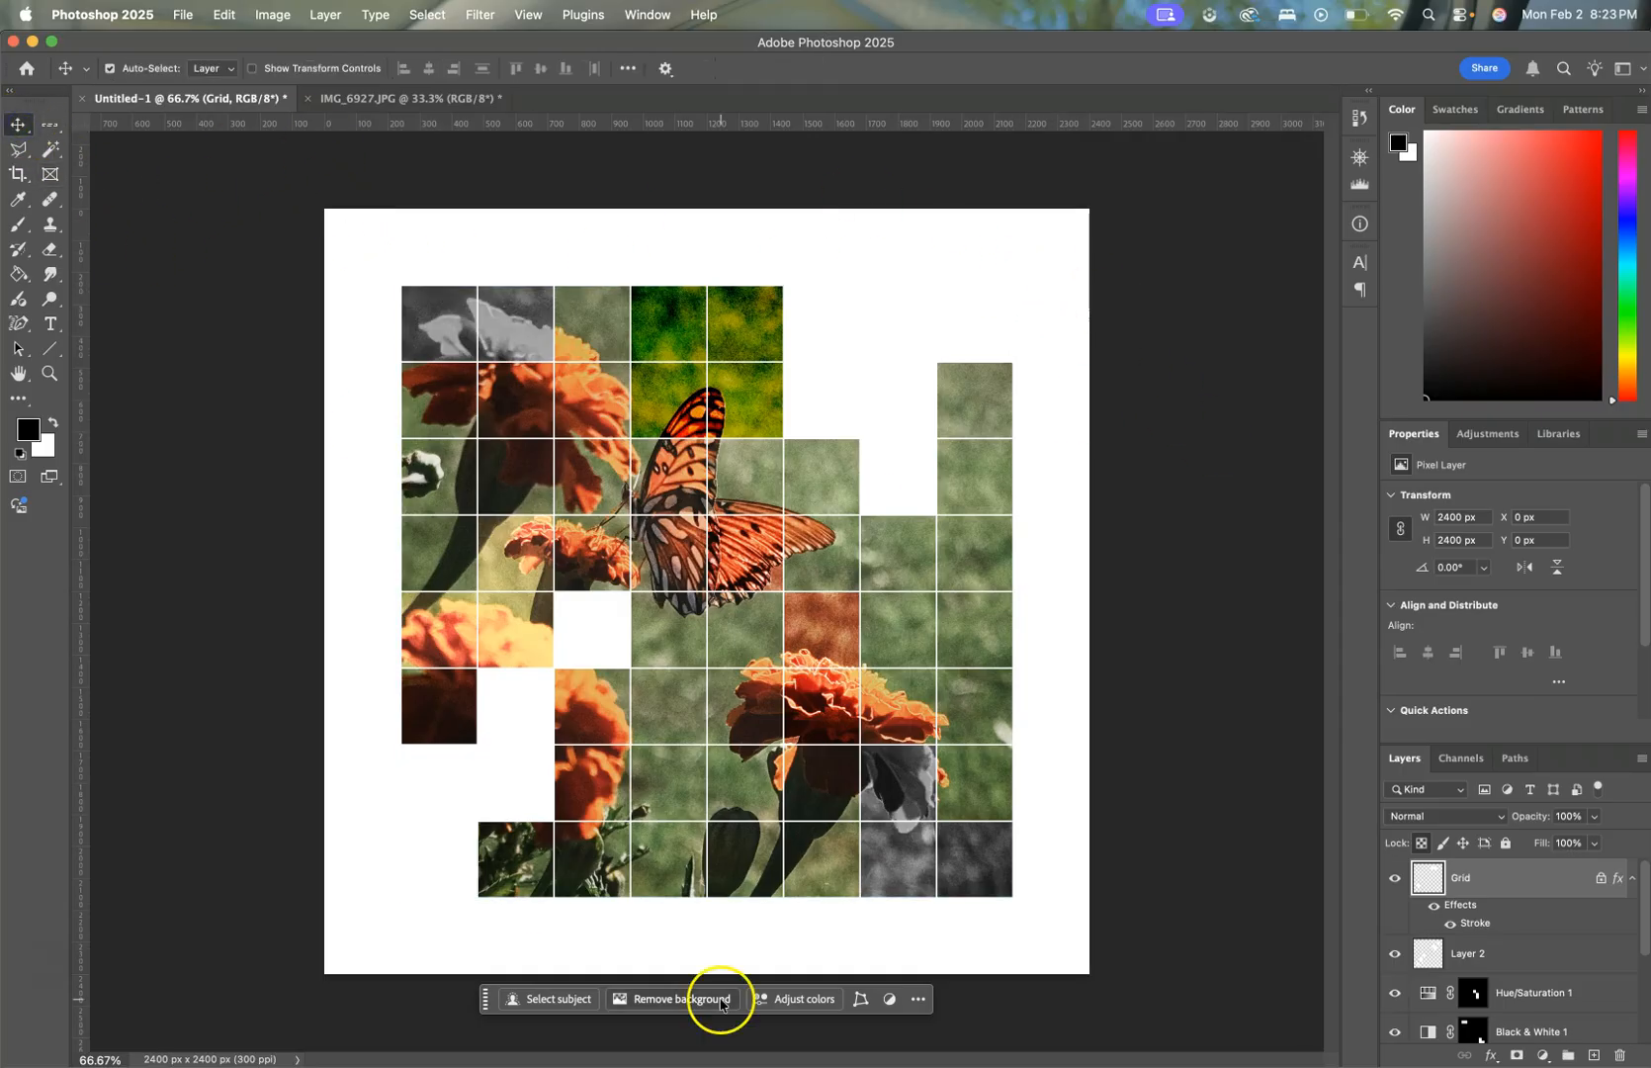
click(883, 878)
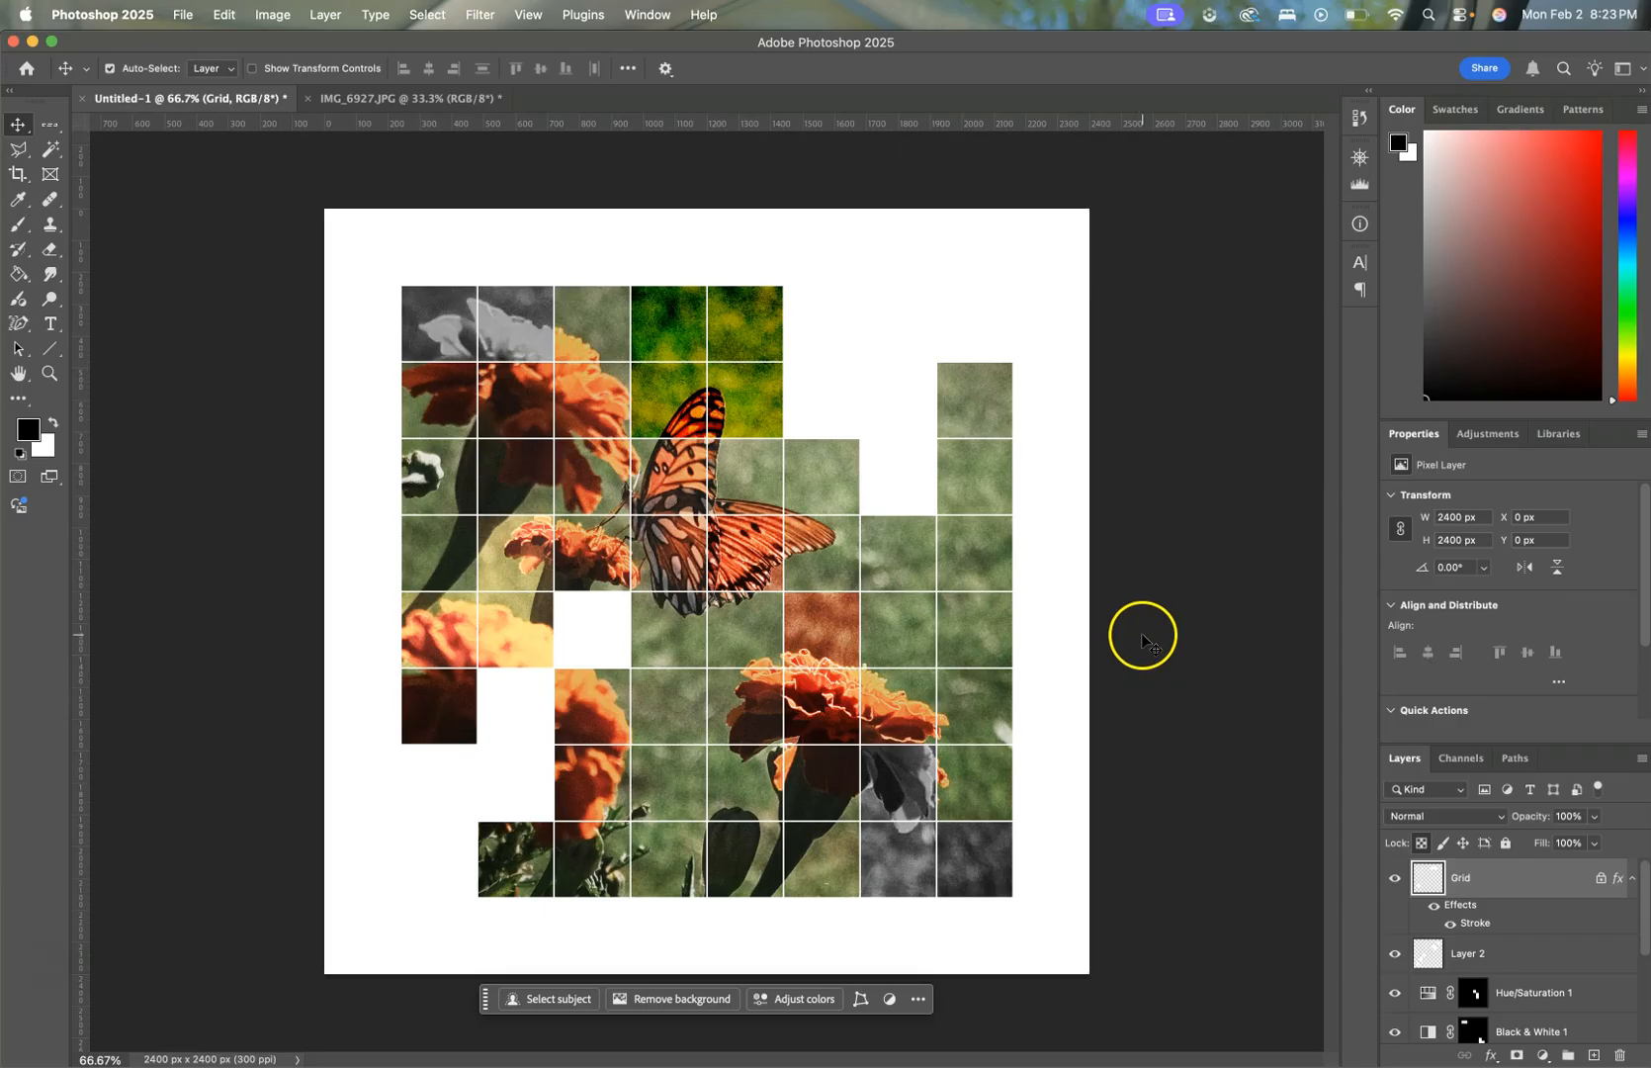
Step: Create a new 8 by 8 inch document named "Mosaic 2" and add an empty layer above its background
click(181, 14)
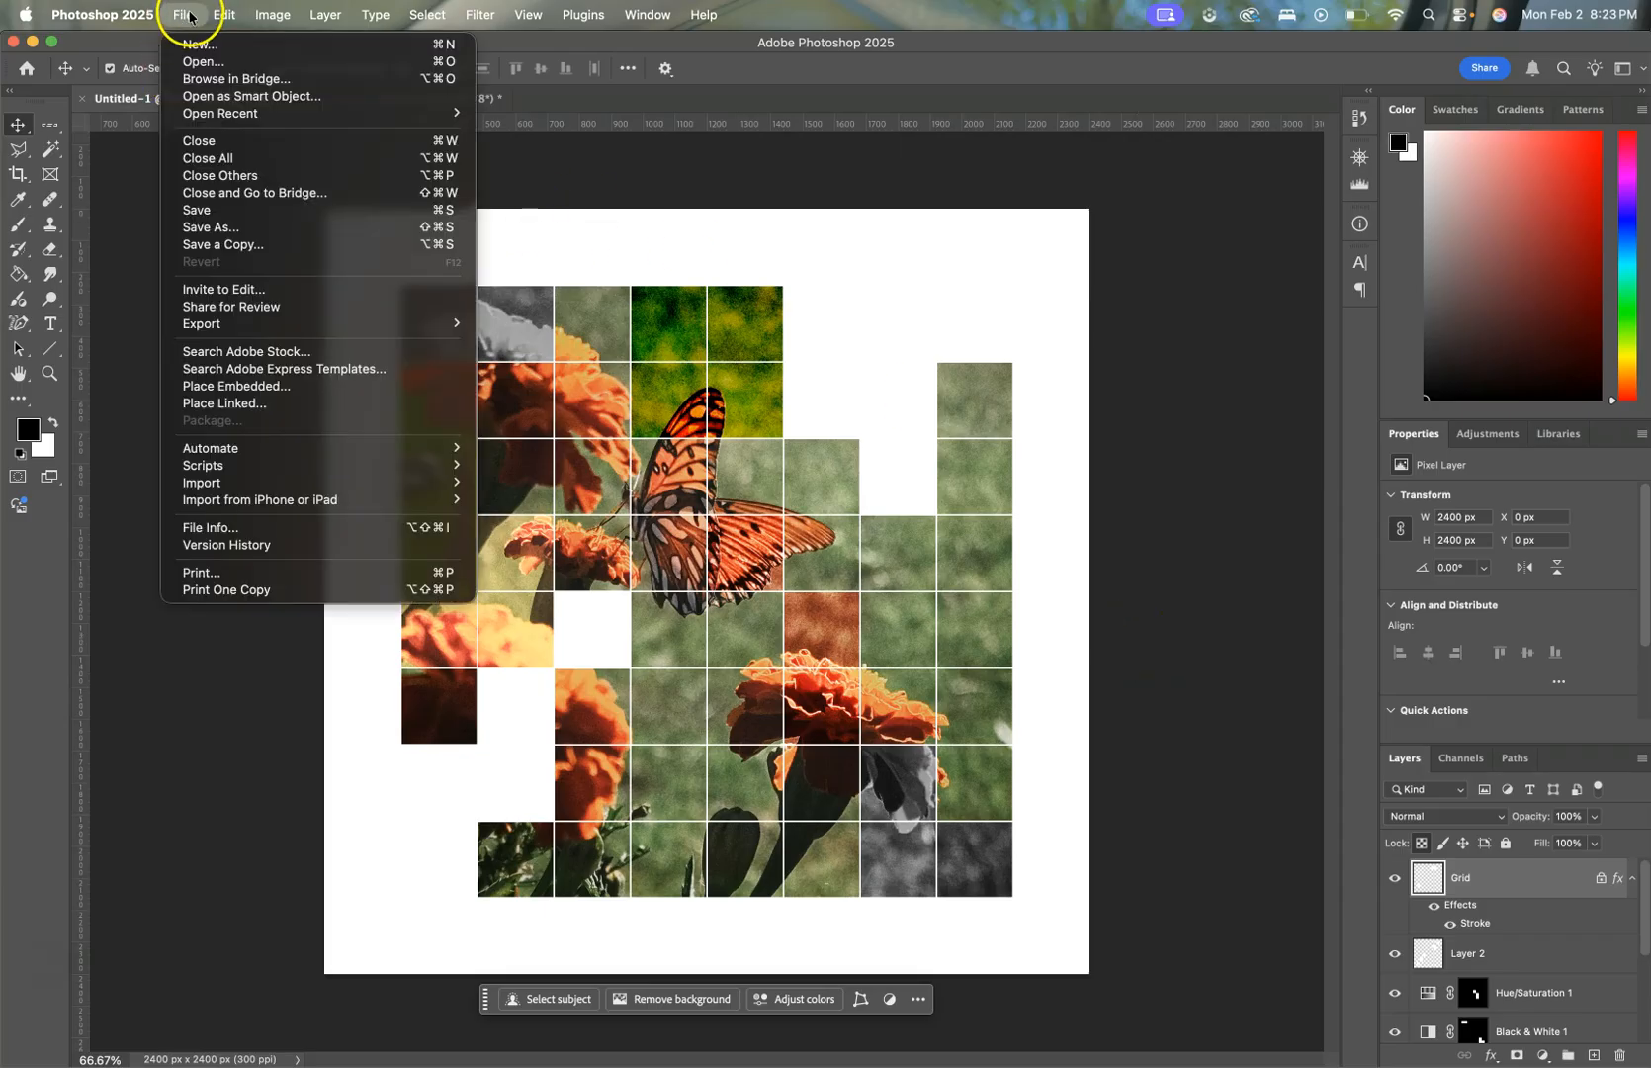
click(183, 45)
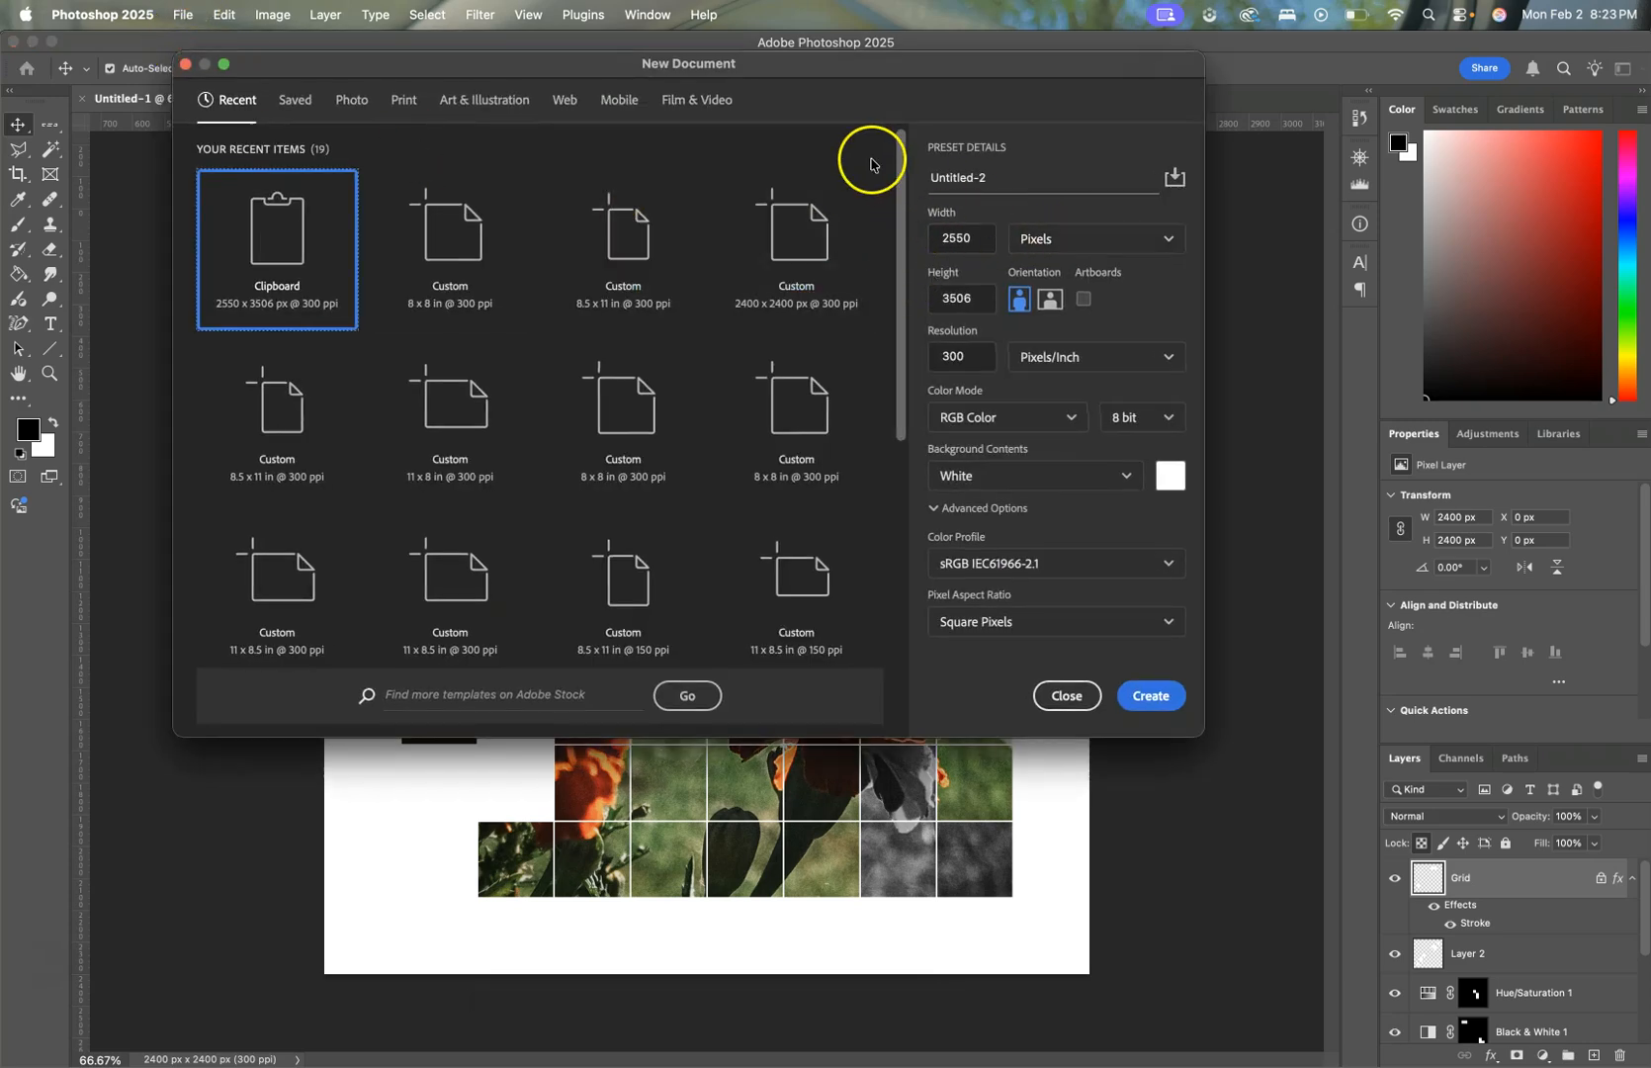
drag(1017, 174, 902, 174)
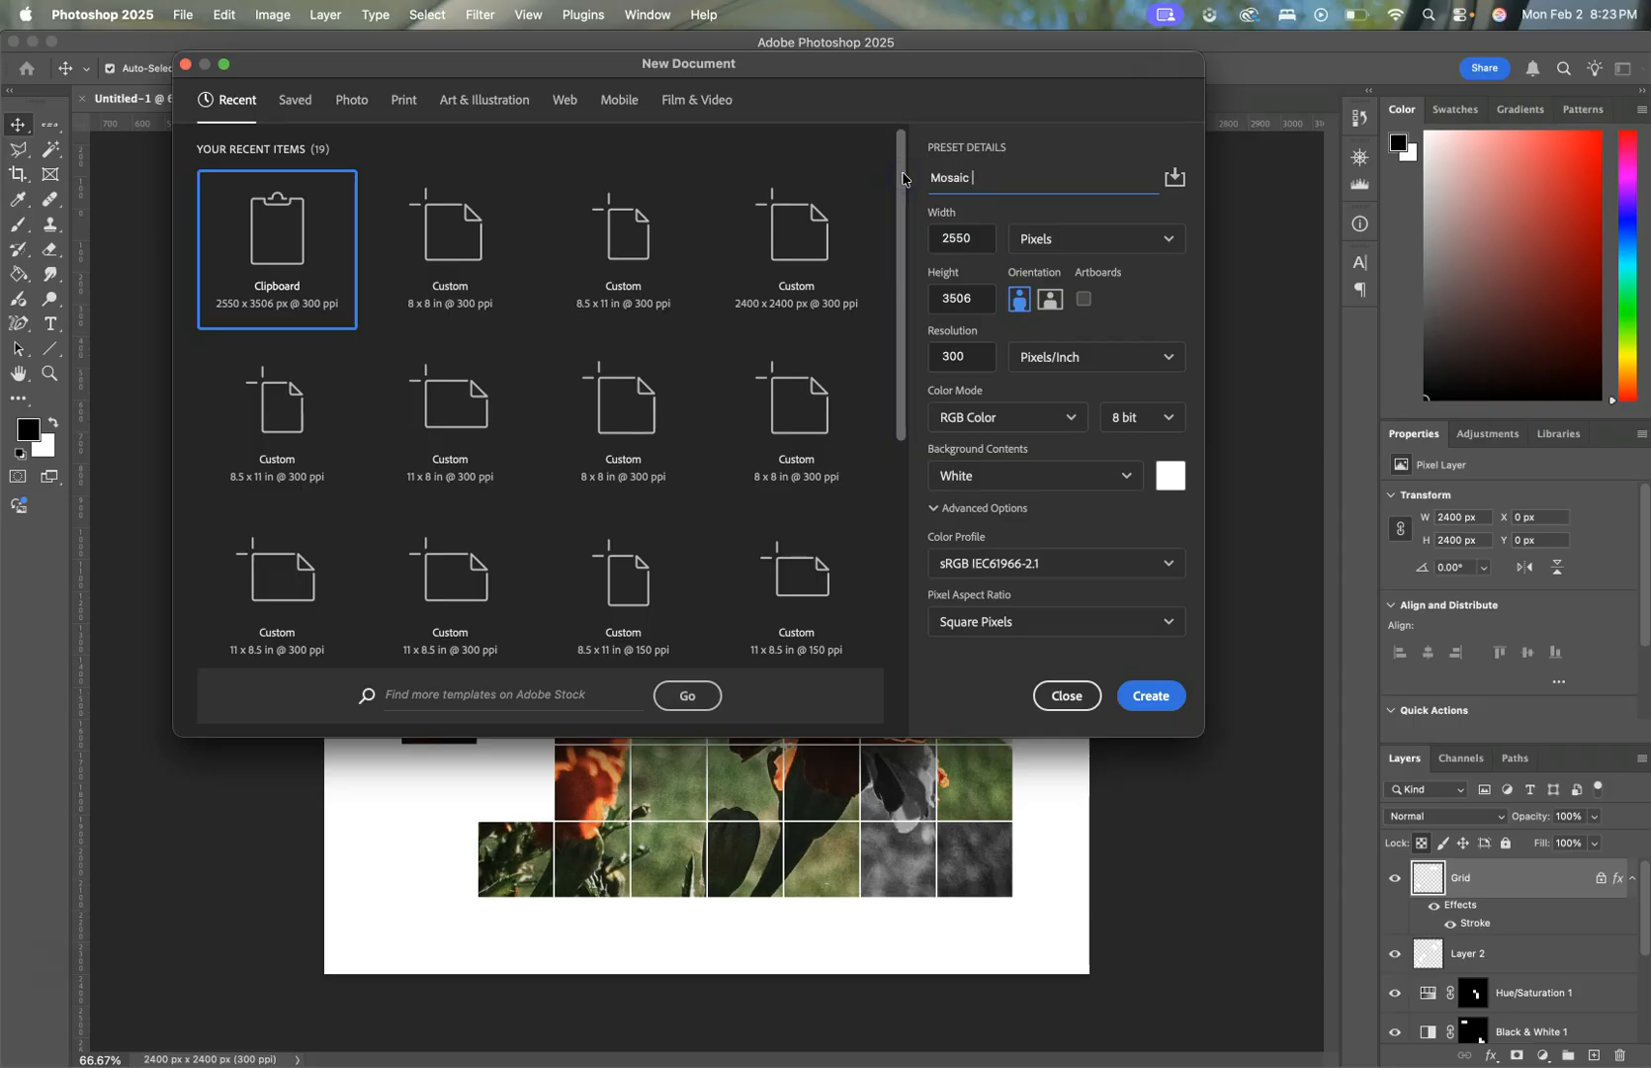
click(1034, 242)
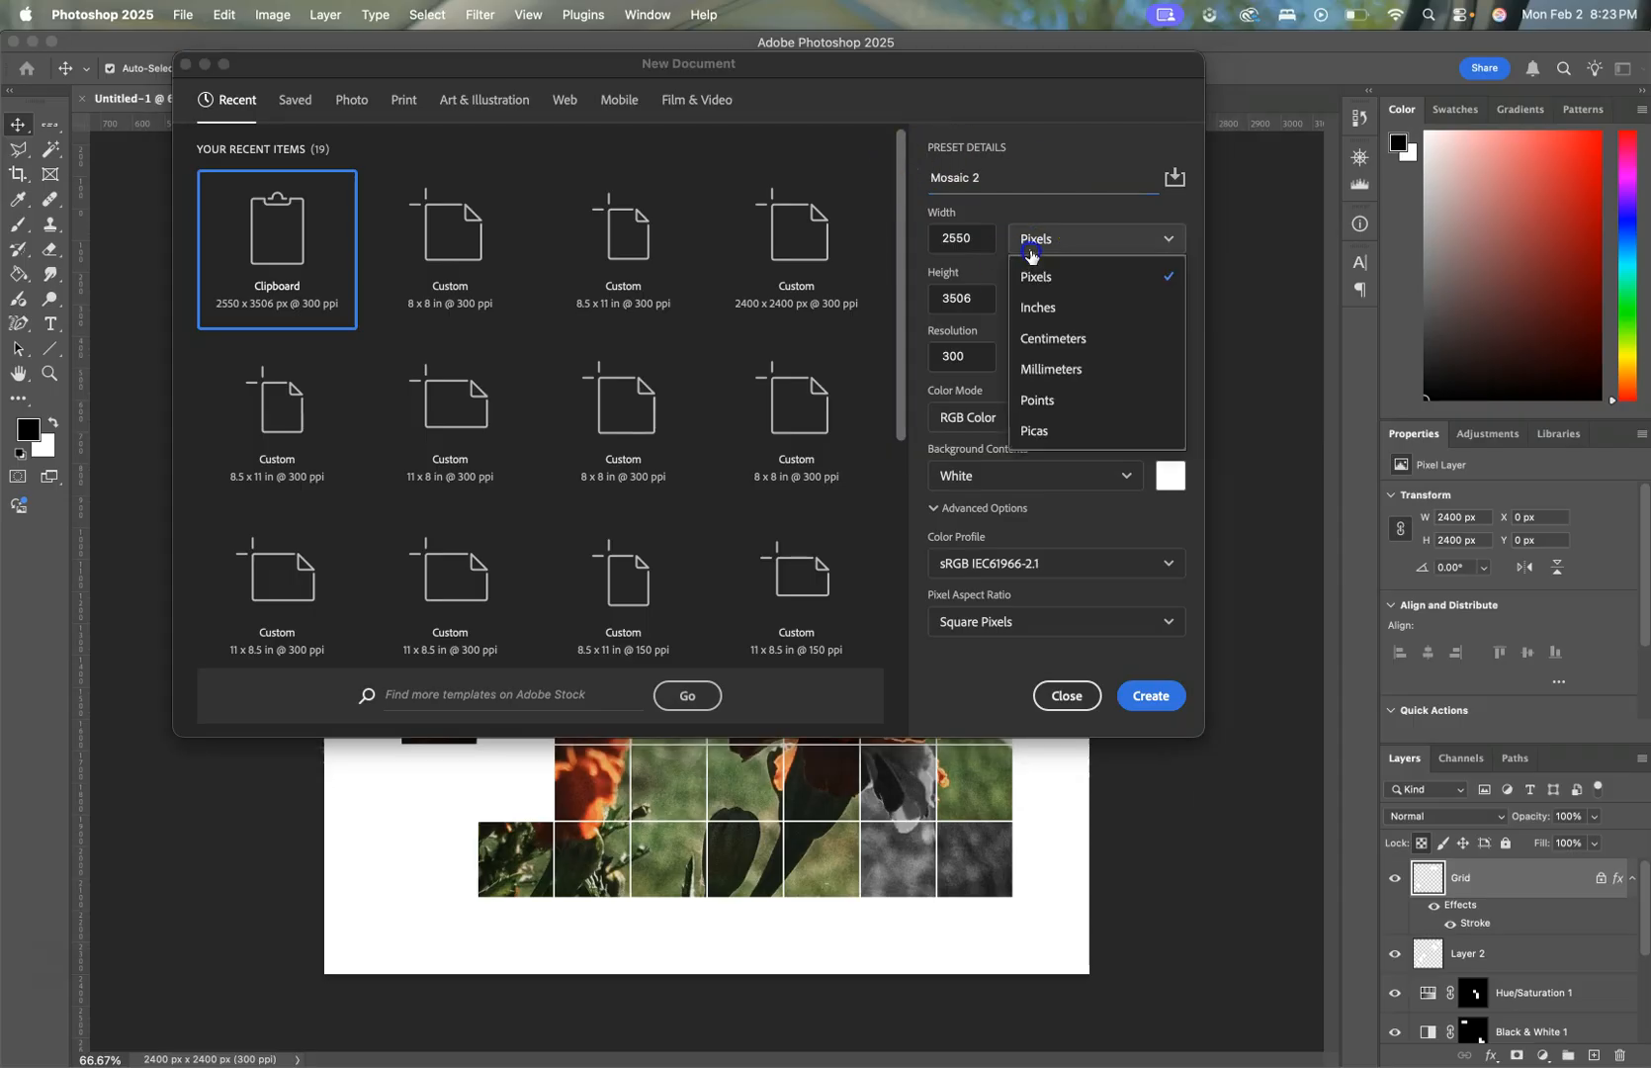
click(1036, 308)
double_click(969, 245)
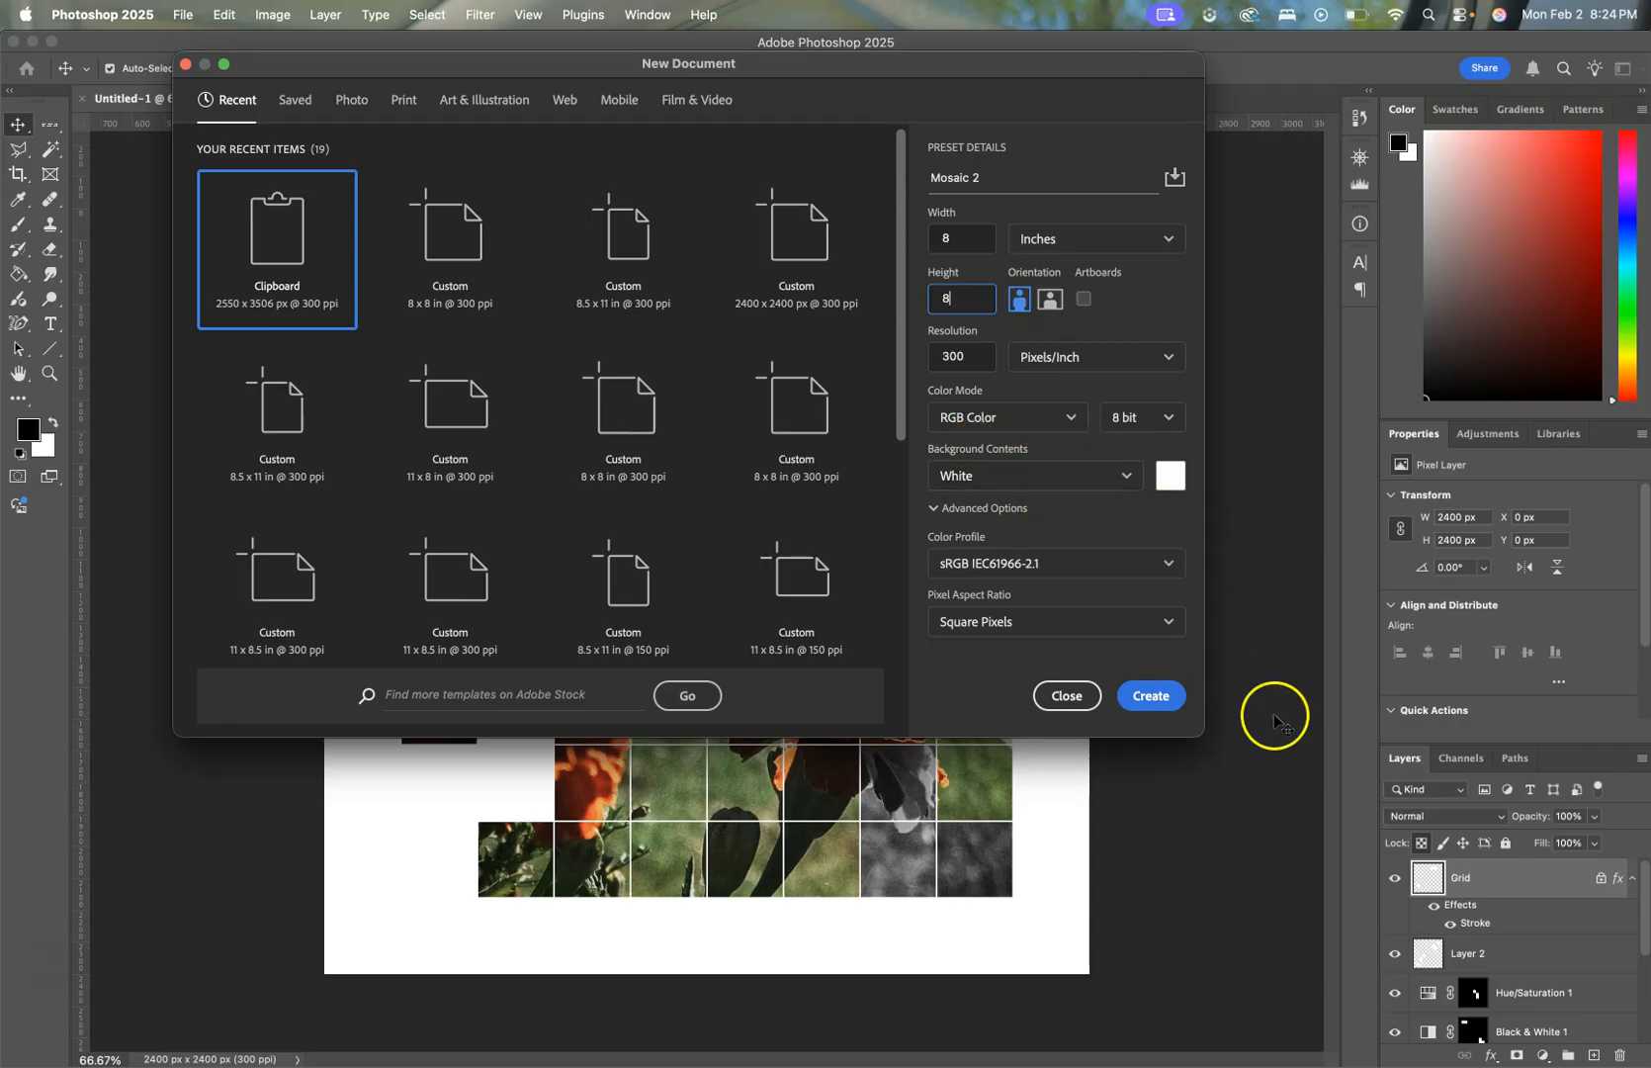
click(1155, 695)
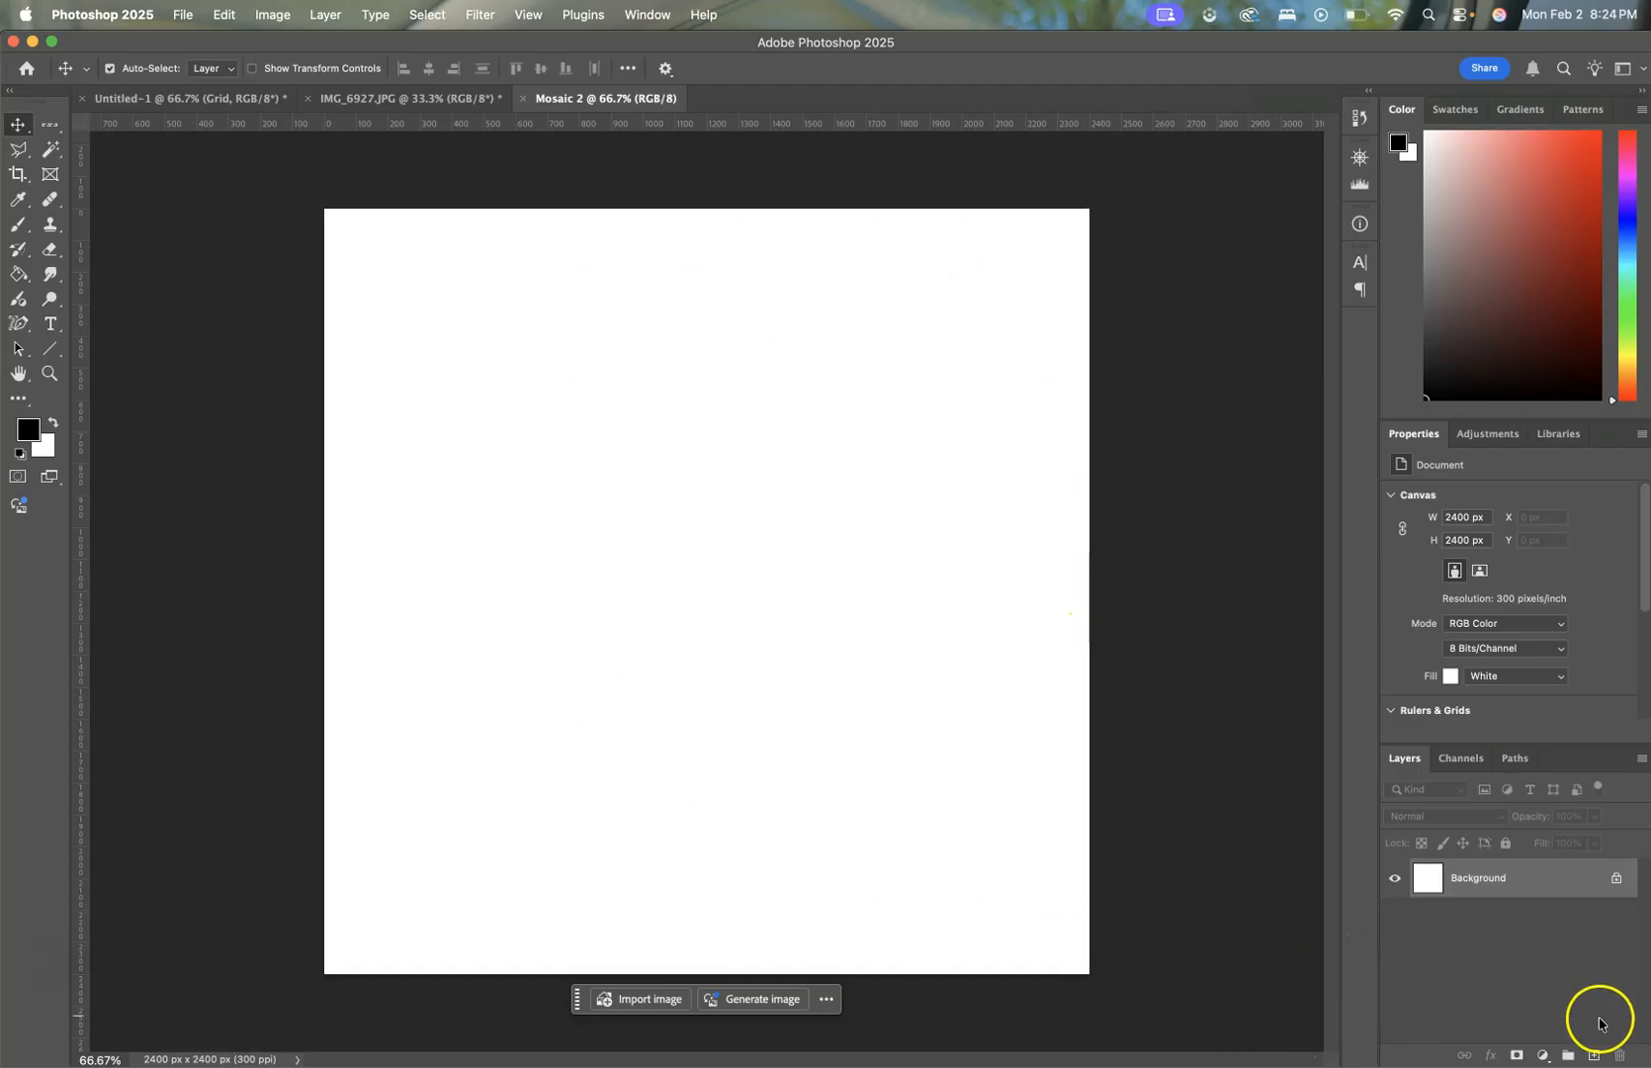
click(1594, 1056)
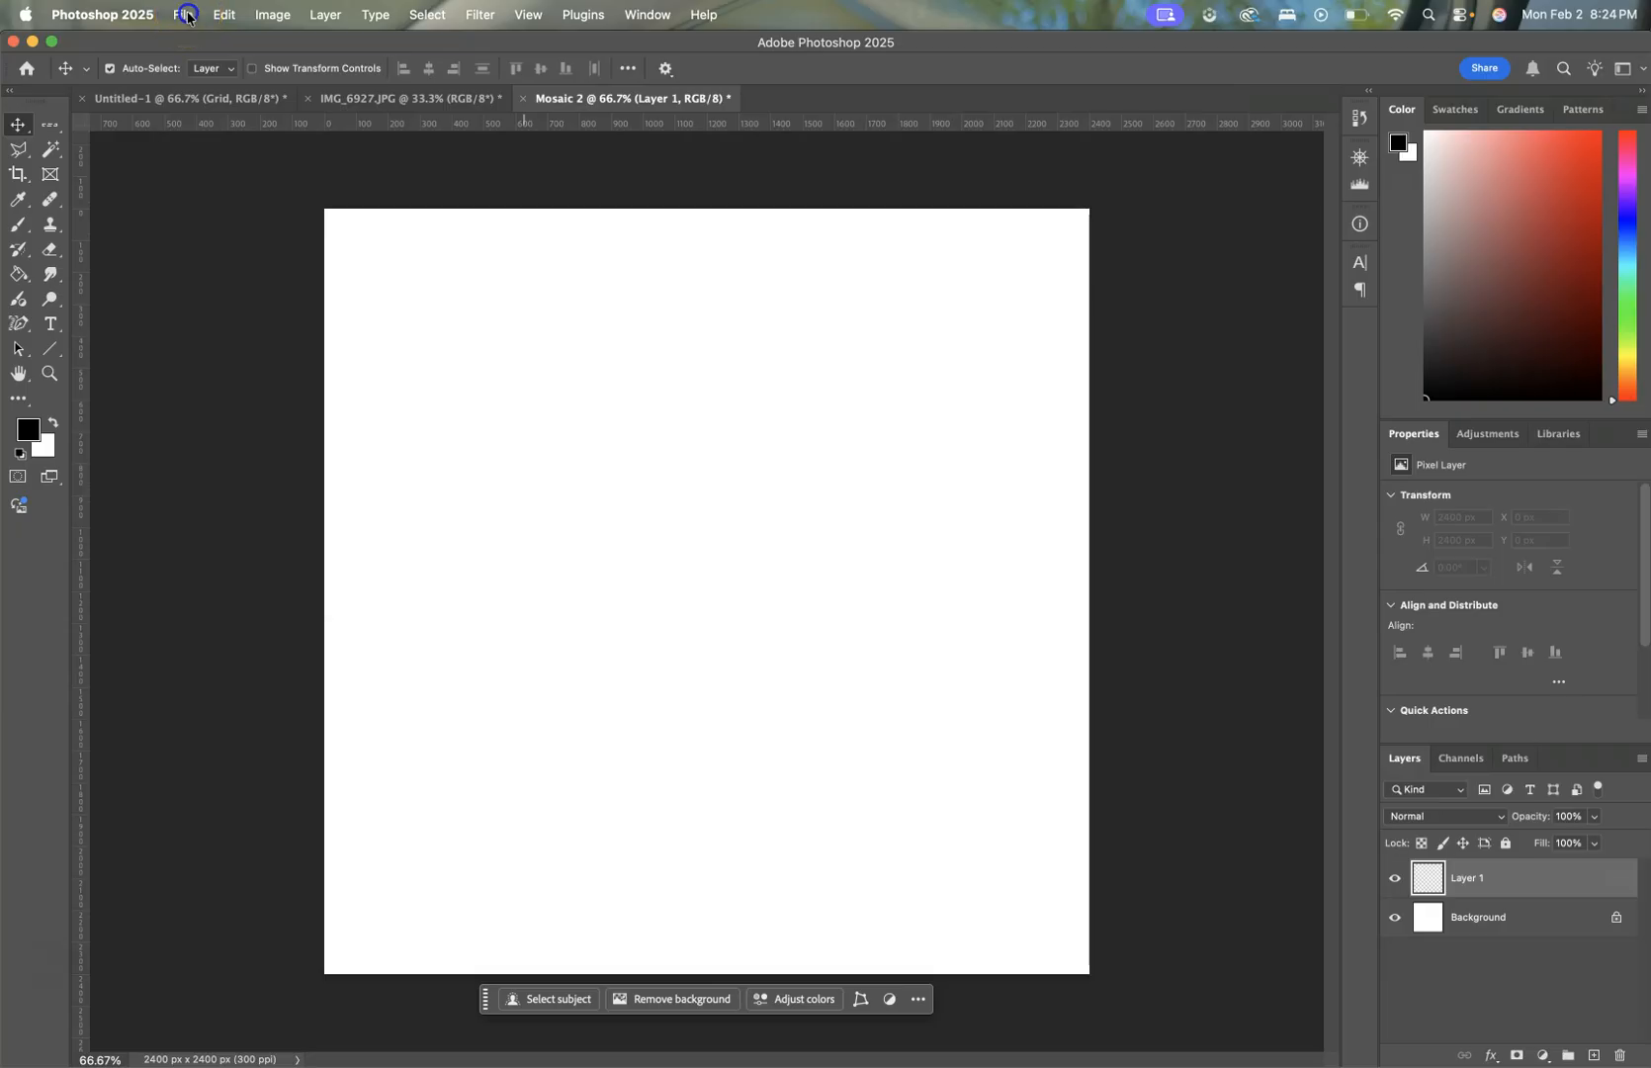
Step: Configure the grid preferences to a gridline every 10 percent with 1 subdivision
click(188, 16)
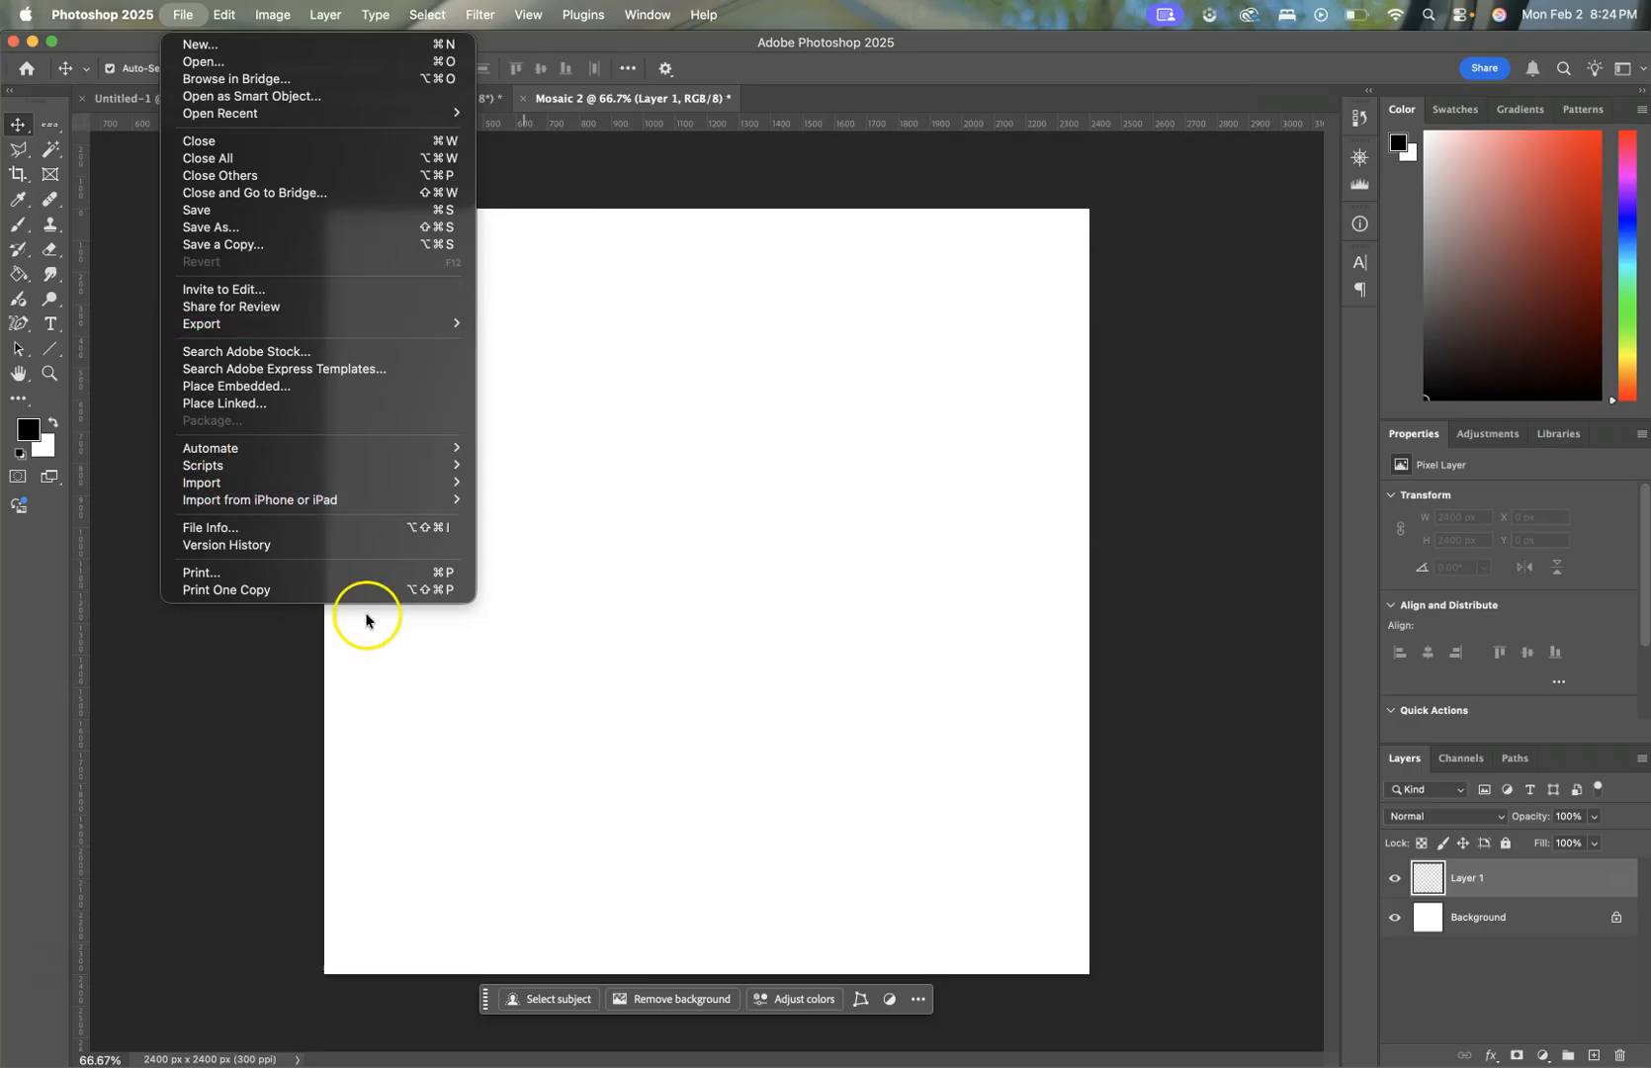
mouse_move(103, 14)
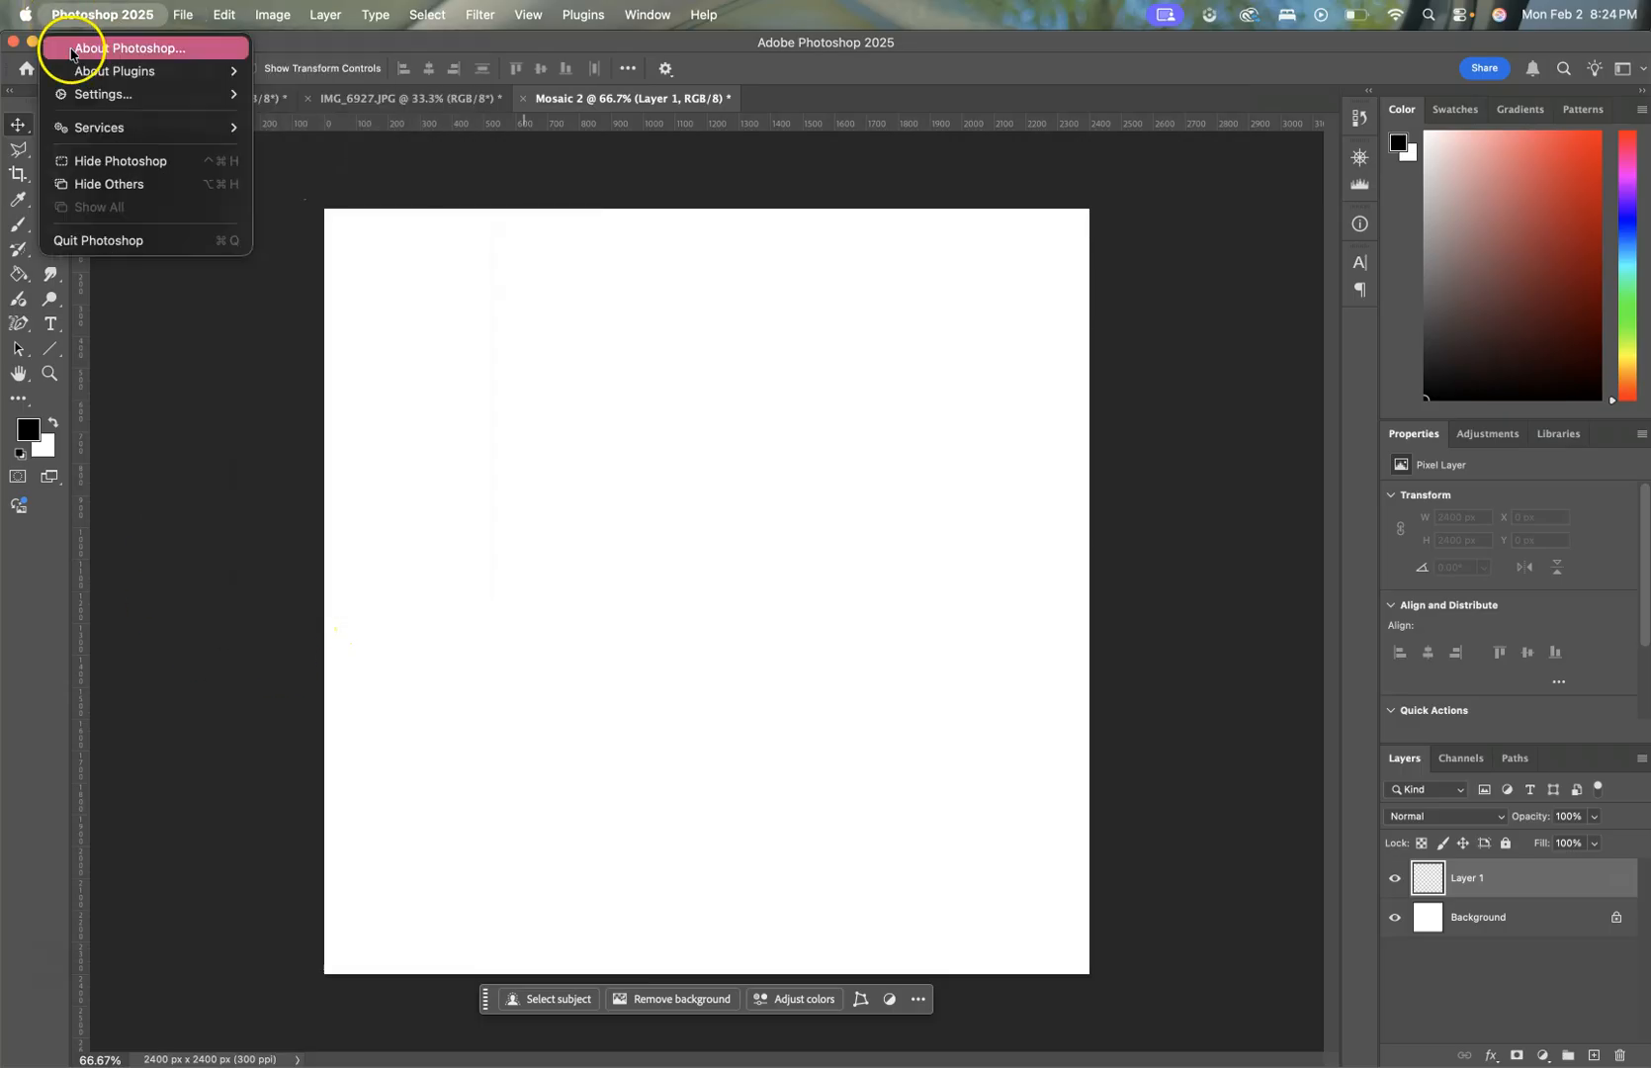
mouse_move(79, 89)
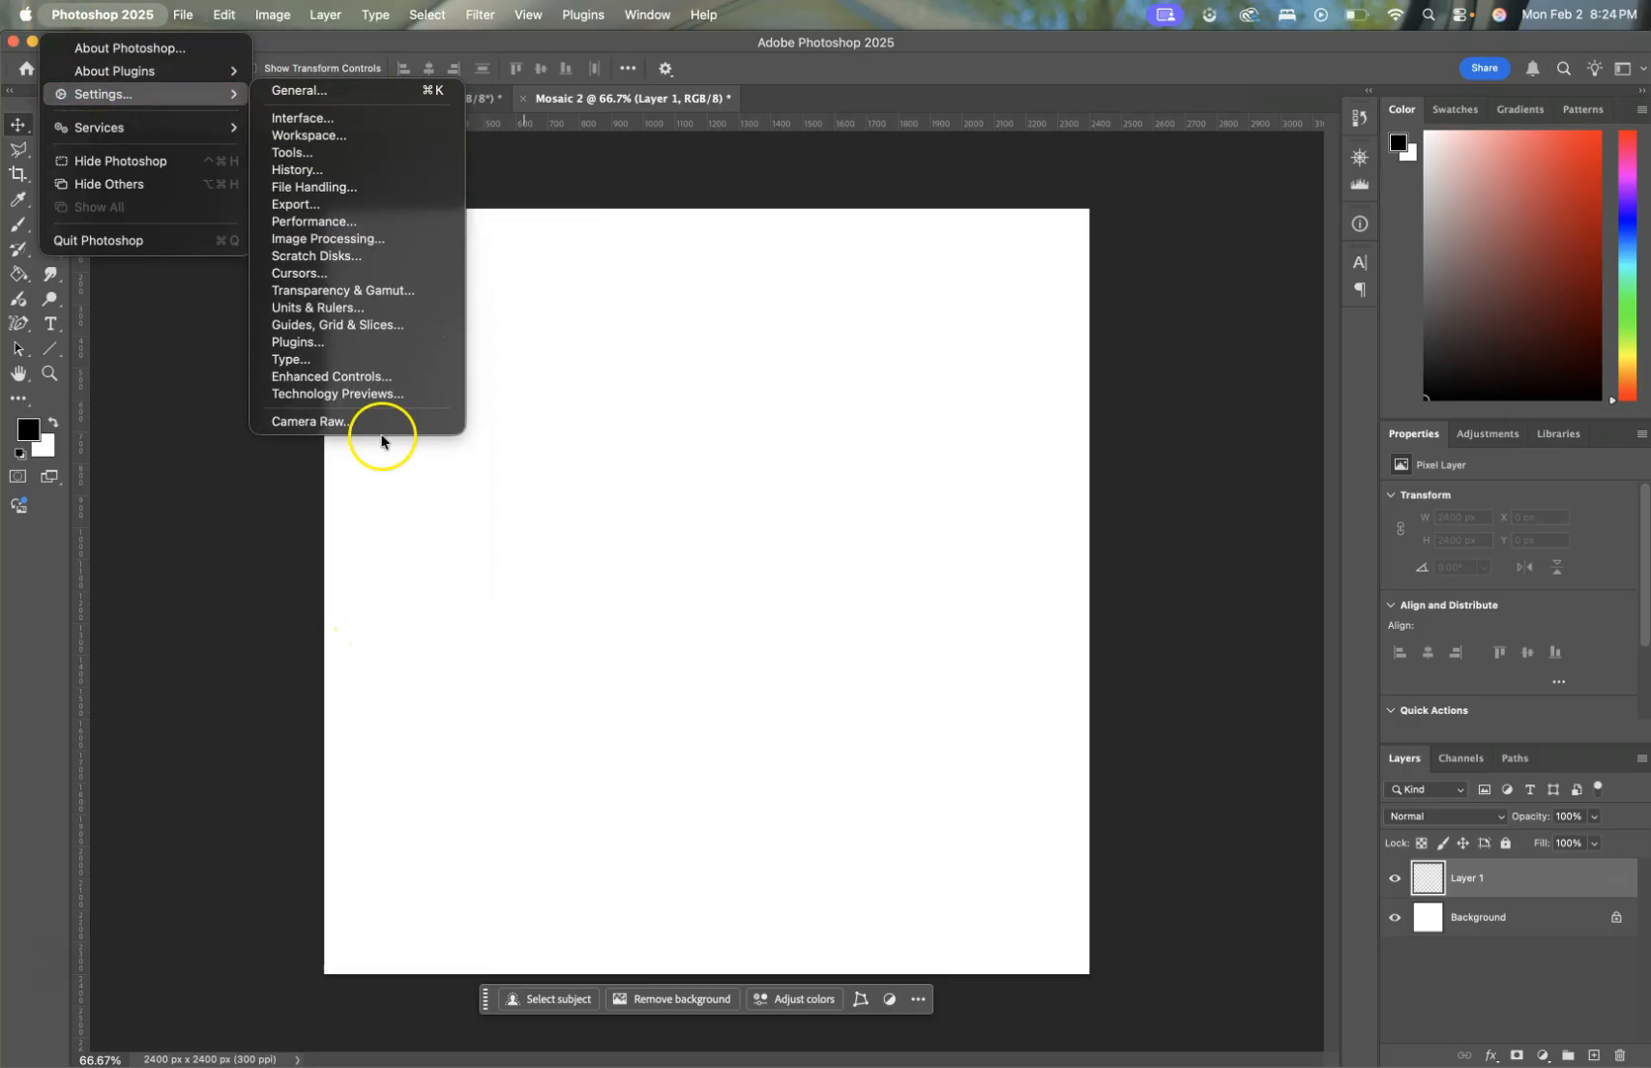
click(388, 327)
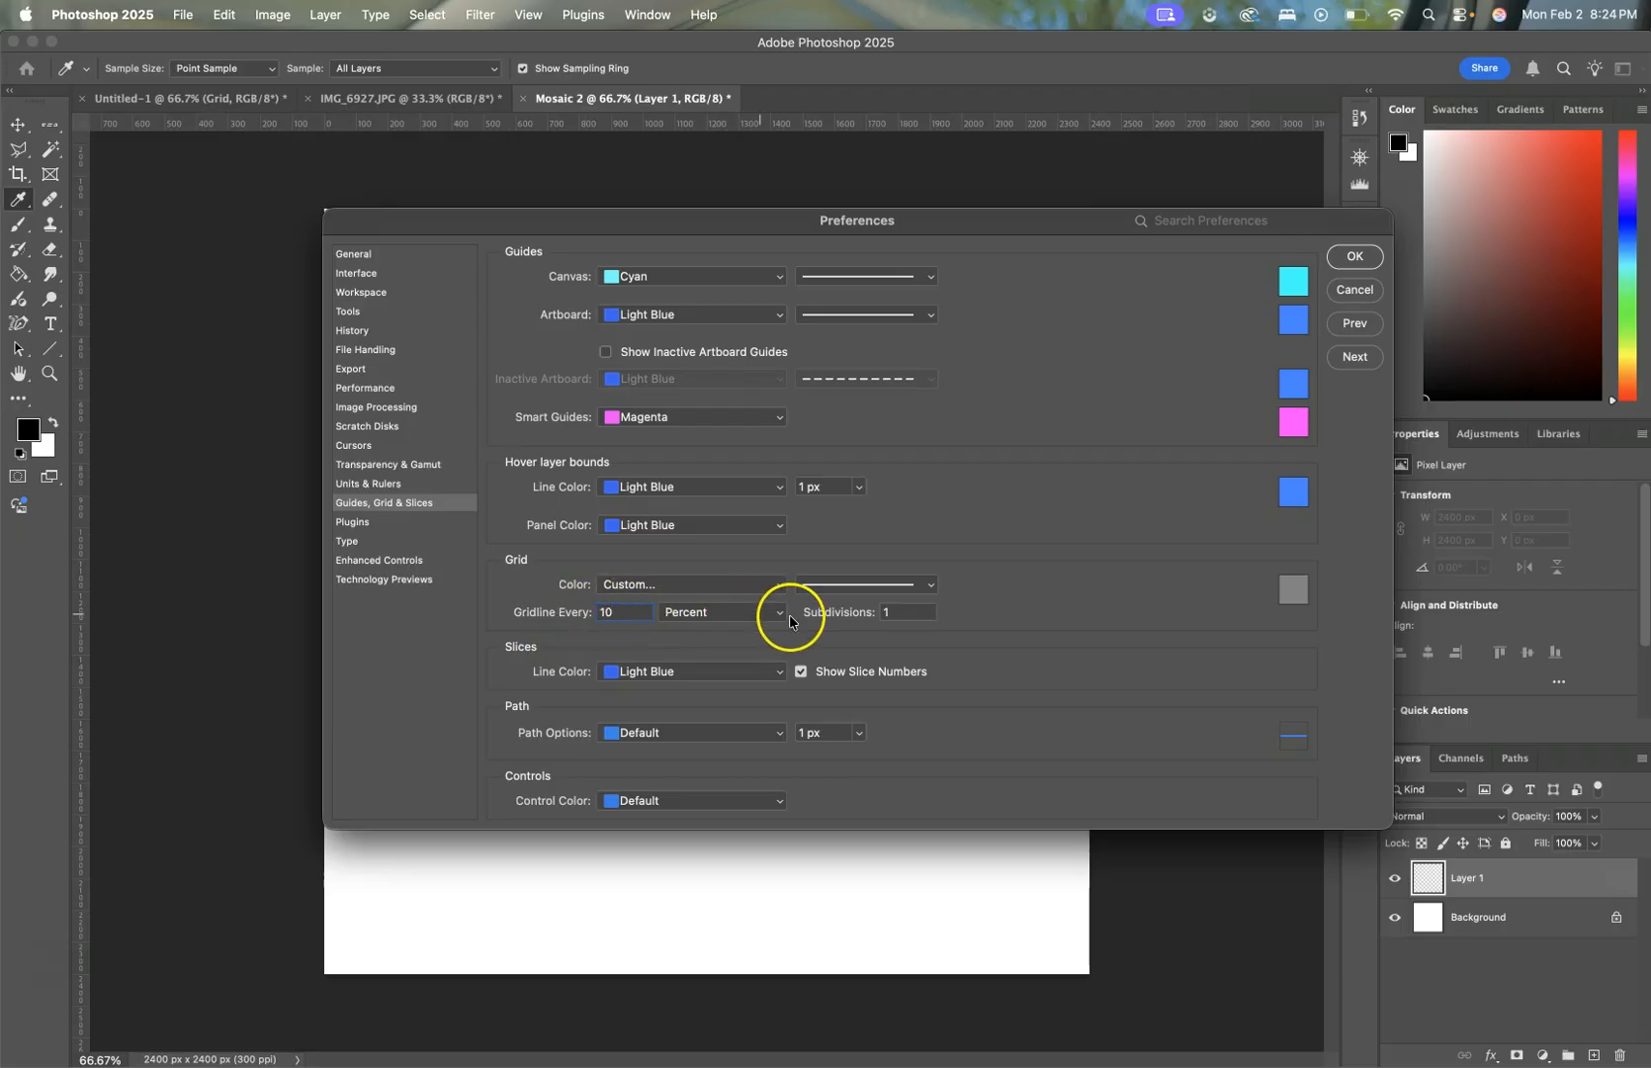
click(1354, 258)
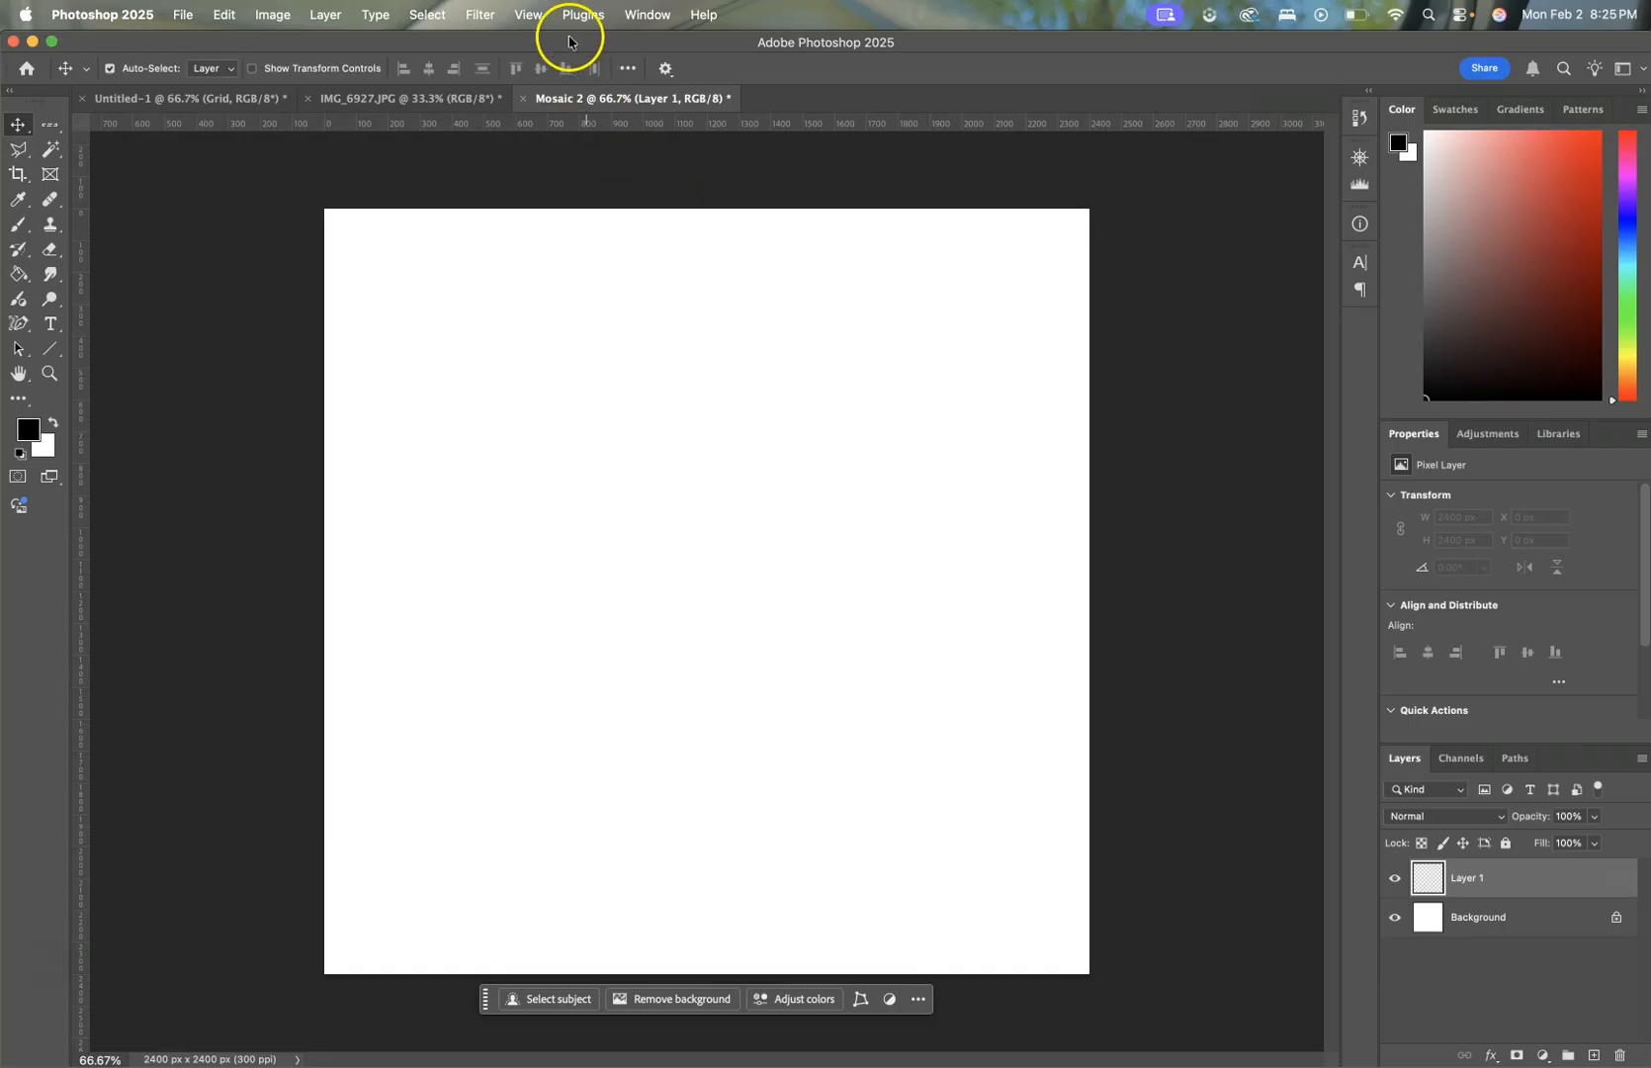
Step: Show the grid over the blank Mosaic 2 canvas
click(532, 14)
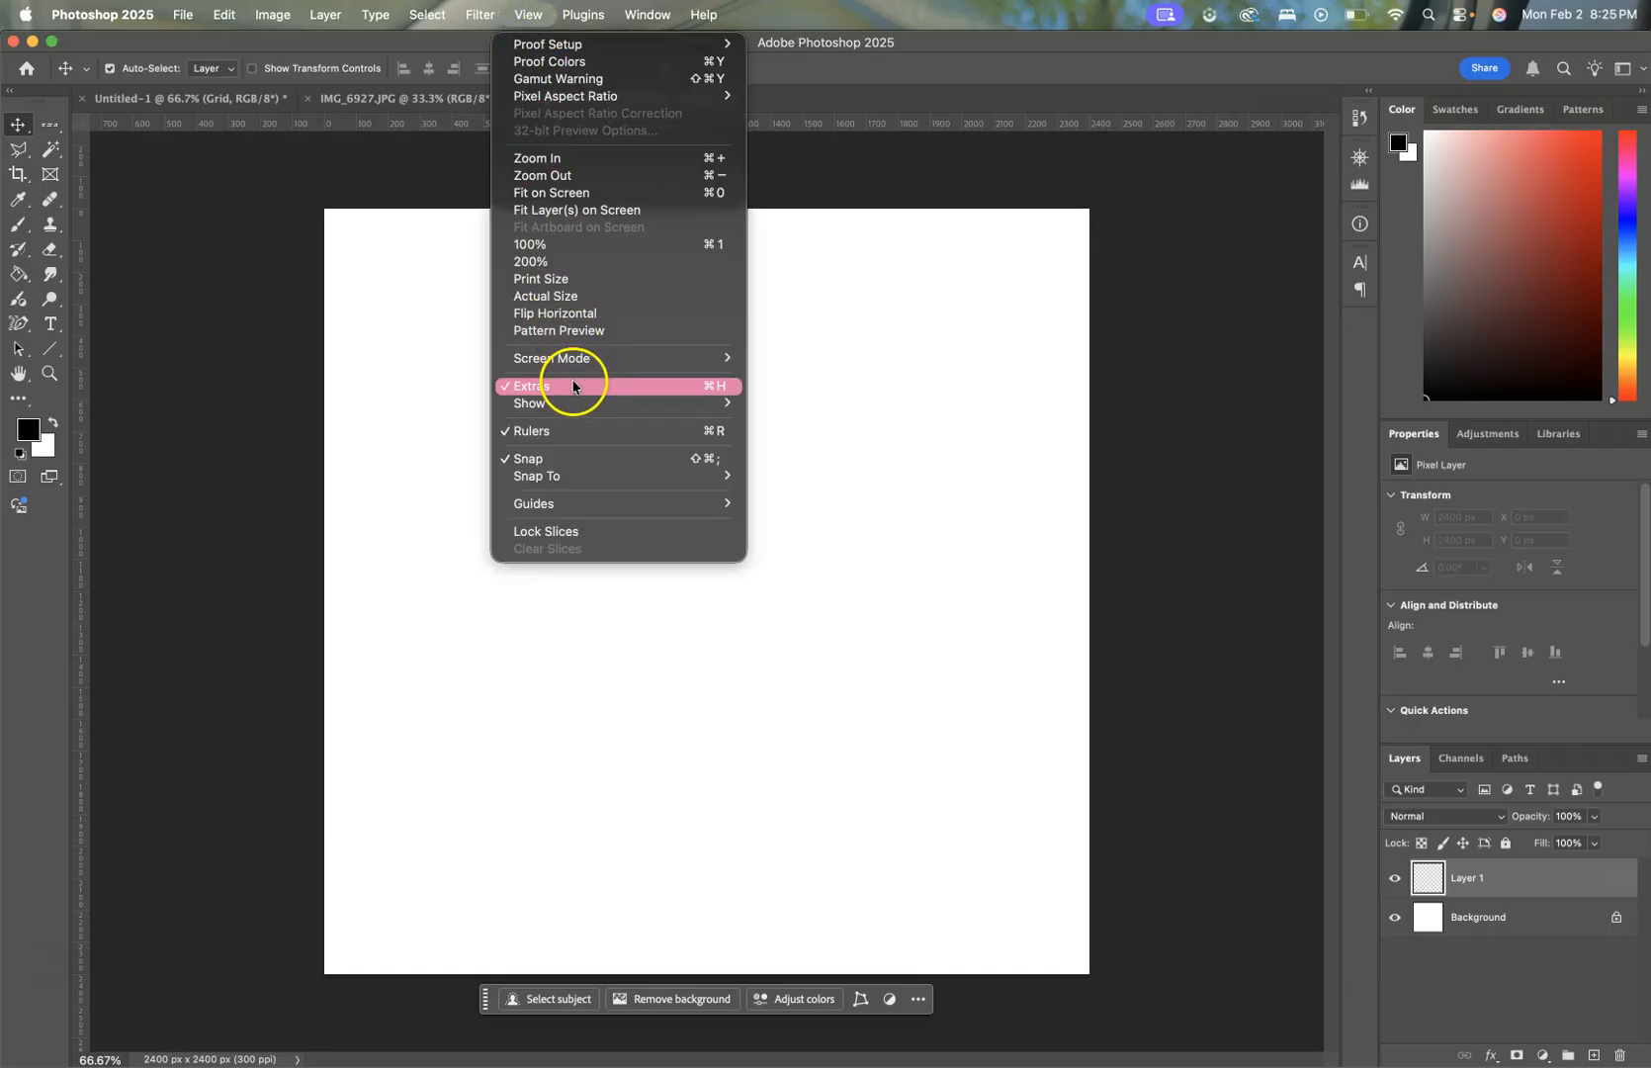
mouse_move(579, 404)
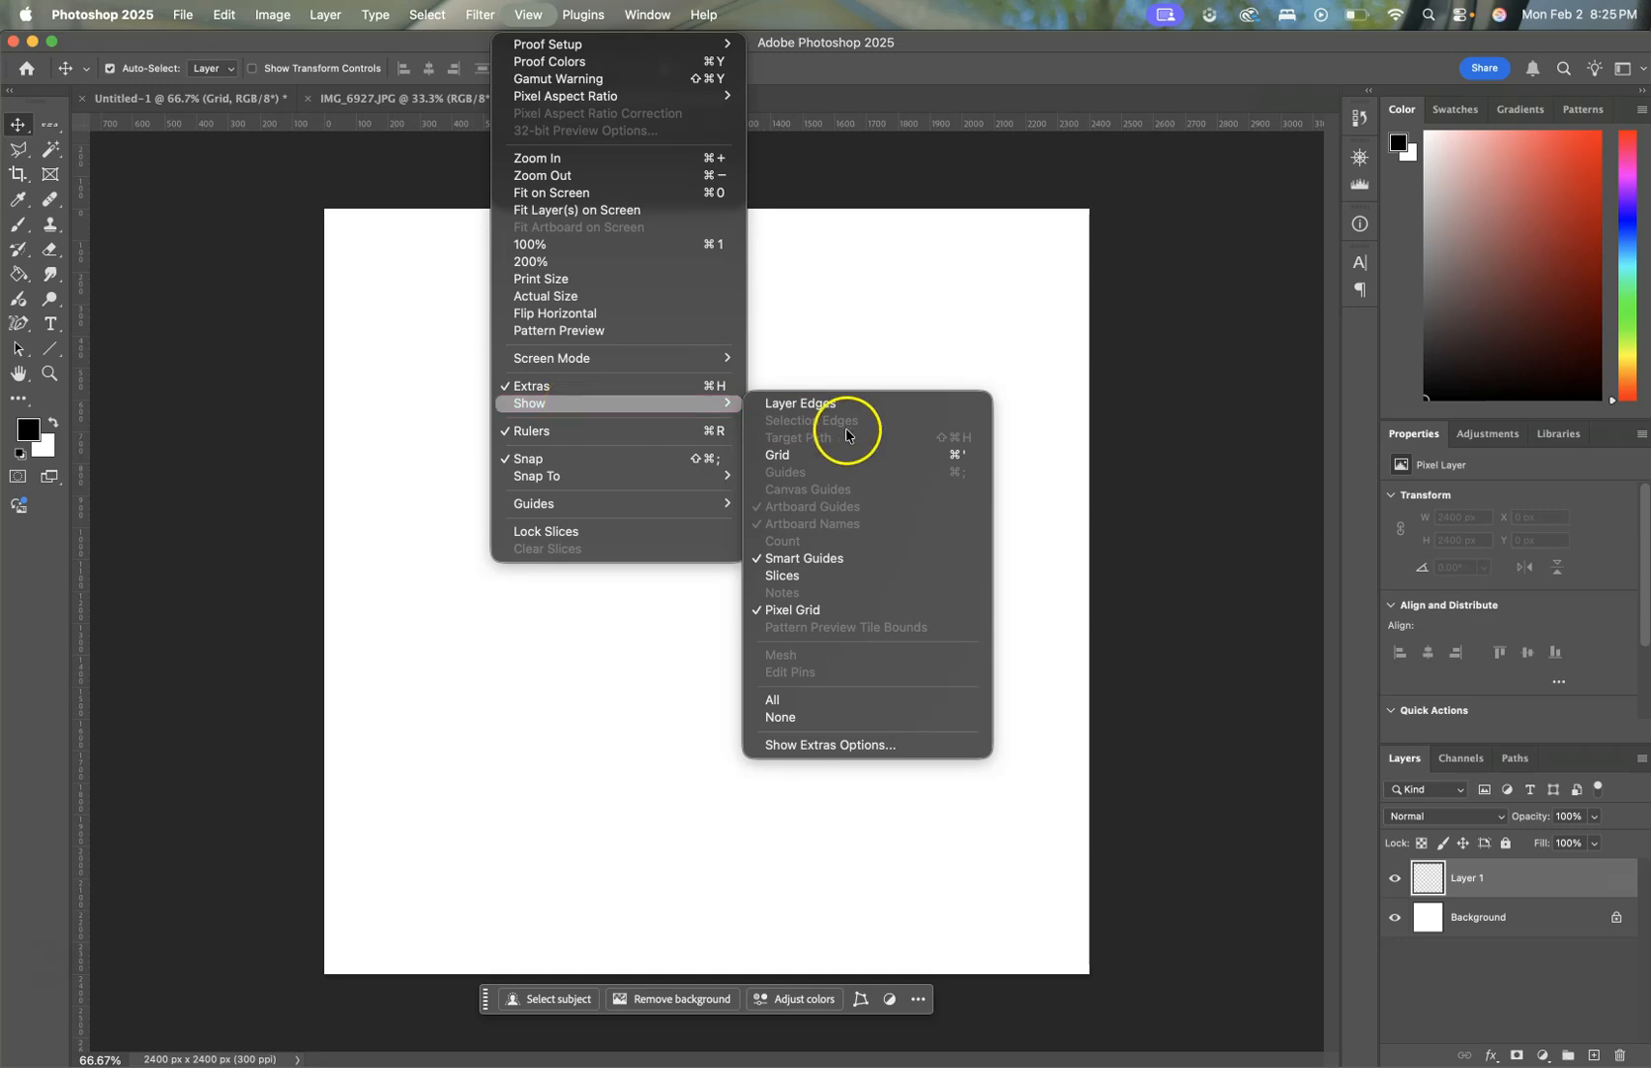
click(829, 456)
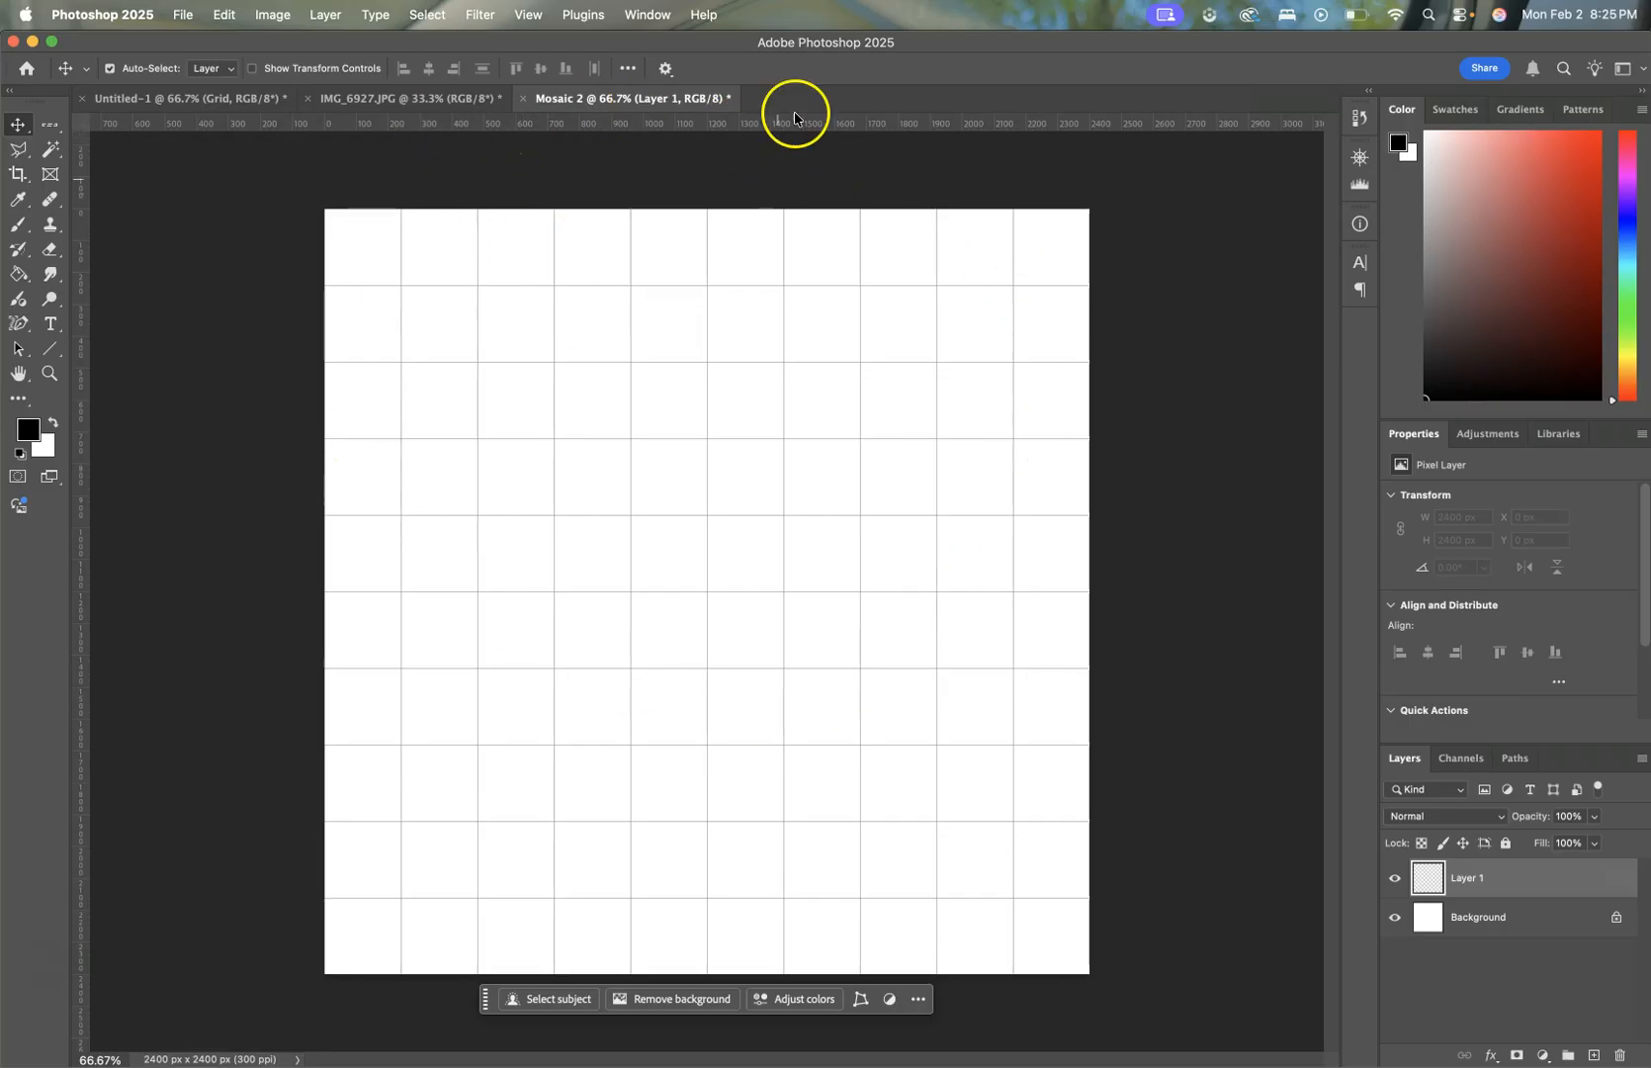
Step: Hide the Contextual Task Bar so it no longer covers the workspace
click(640, 15)
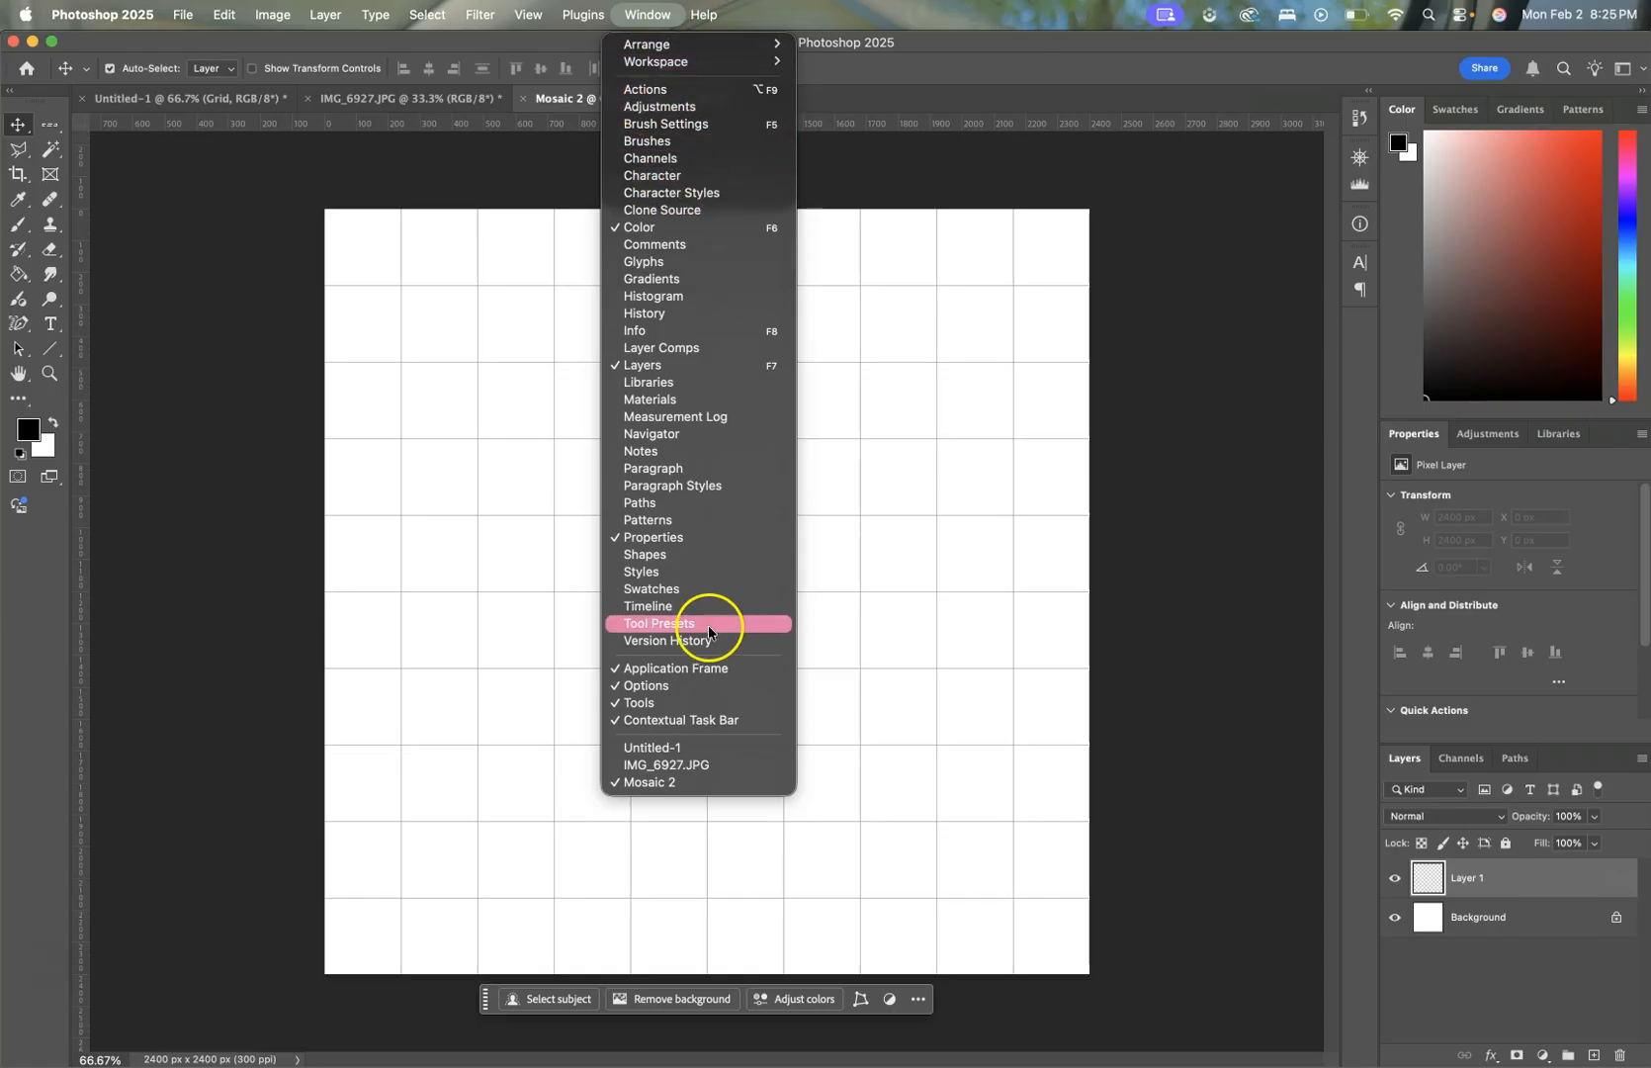
click(662, 720)
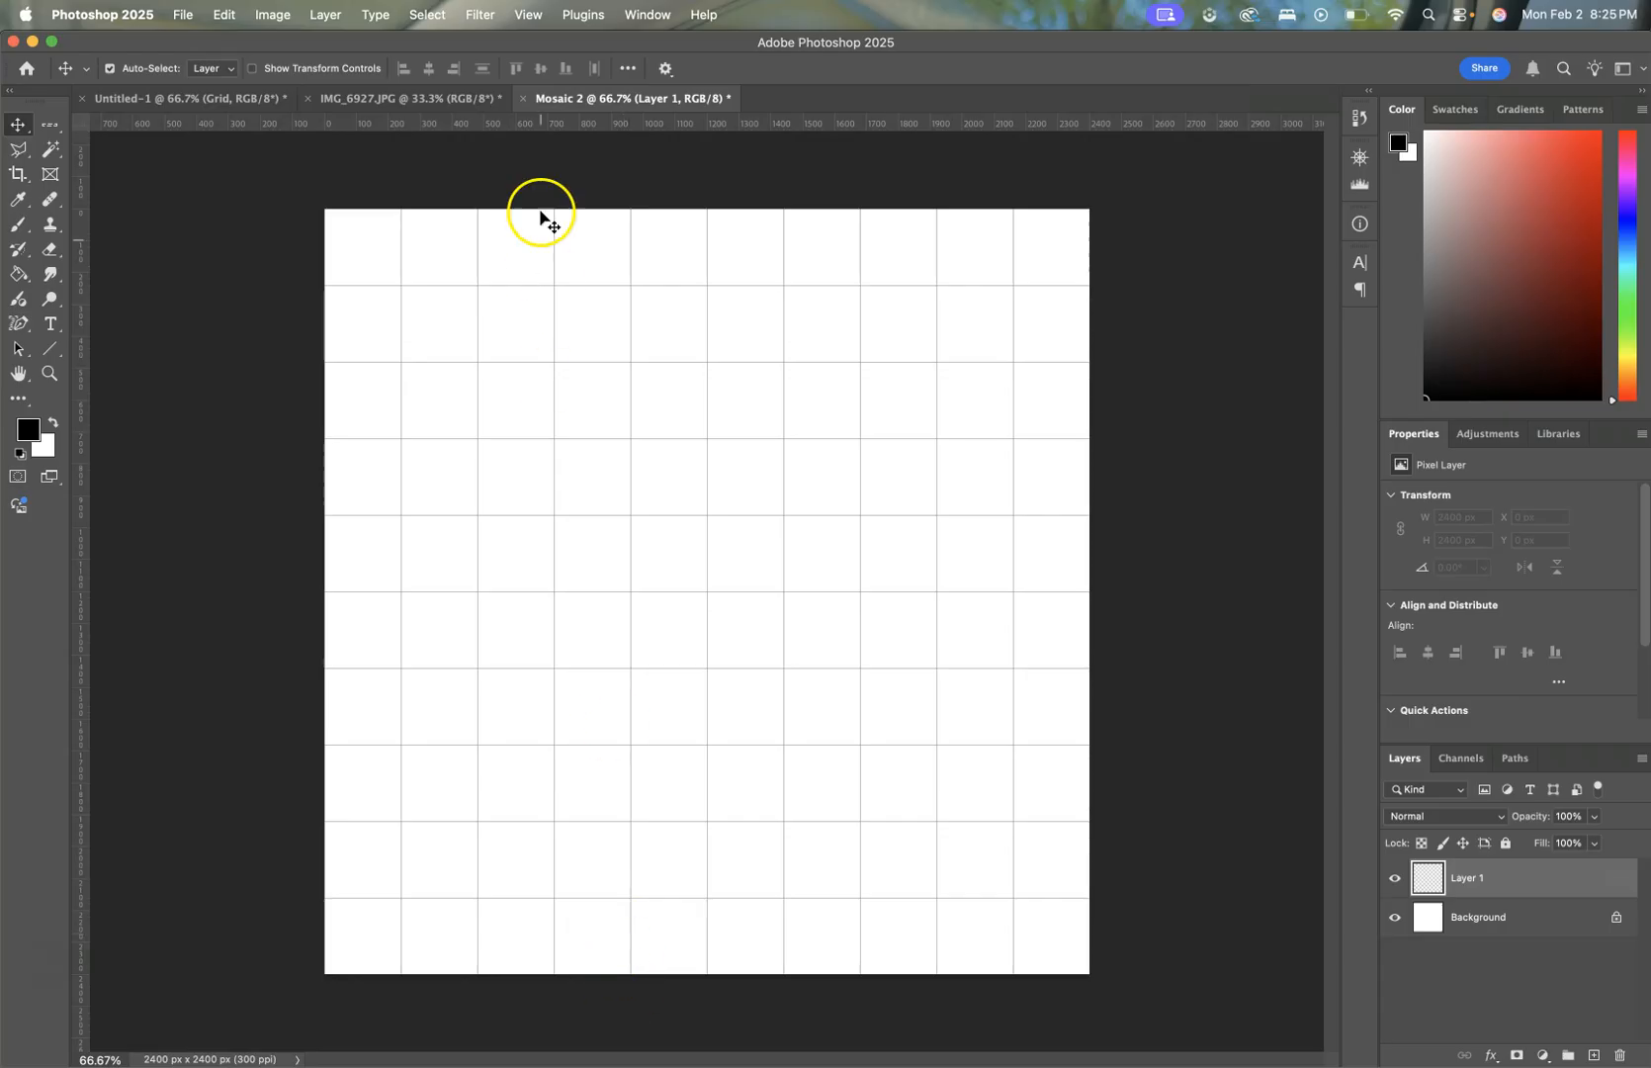
click(657, 17)
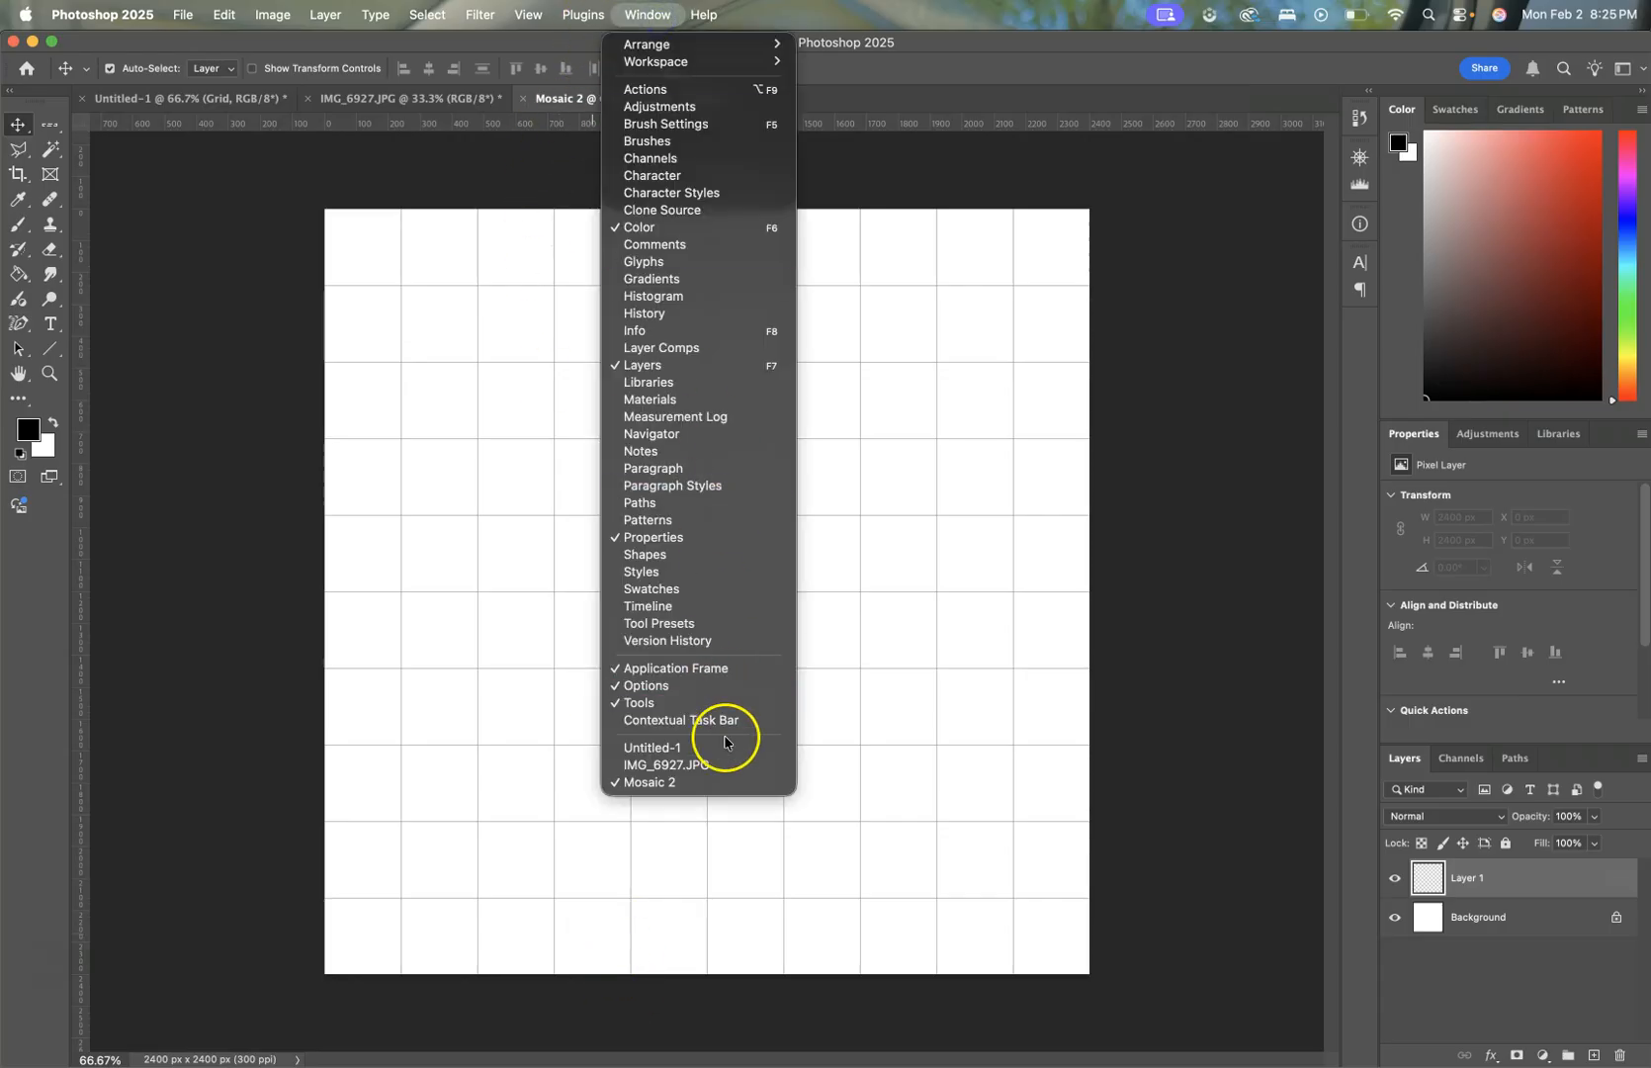
click(299, 185)
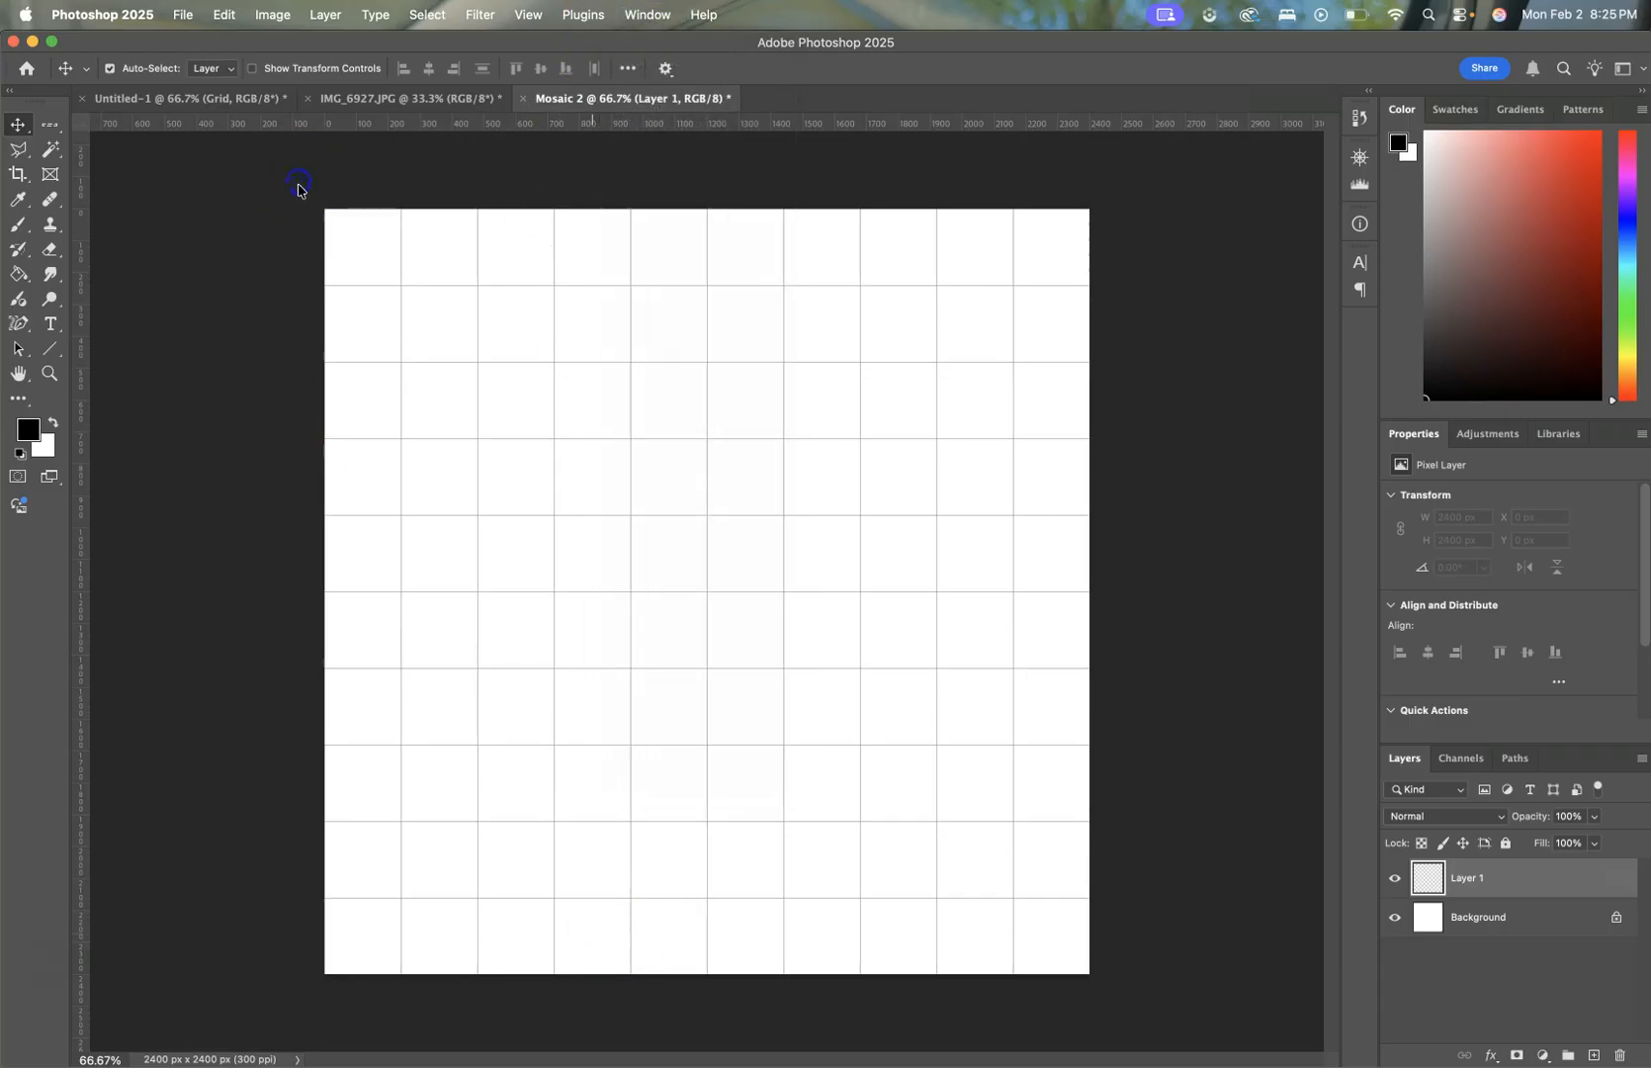
click(384, 135)
Step: Select all nine inner horizontal gridlines on Layer 1 using the Single Row Marquee Tool in Add to selection mode
click(49, 124)
drag(49, 123, 153, 129)
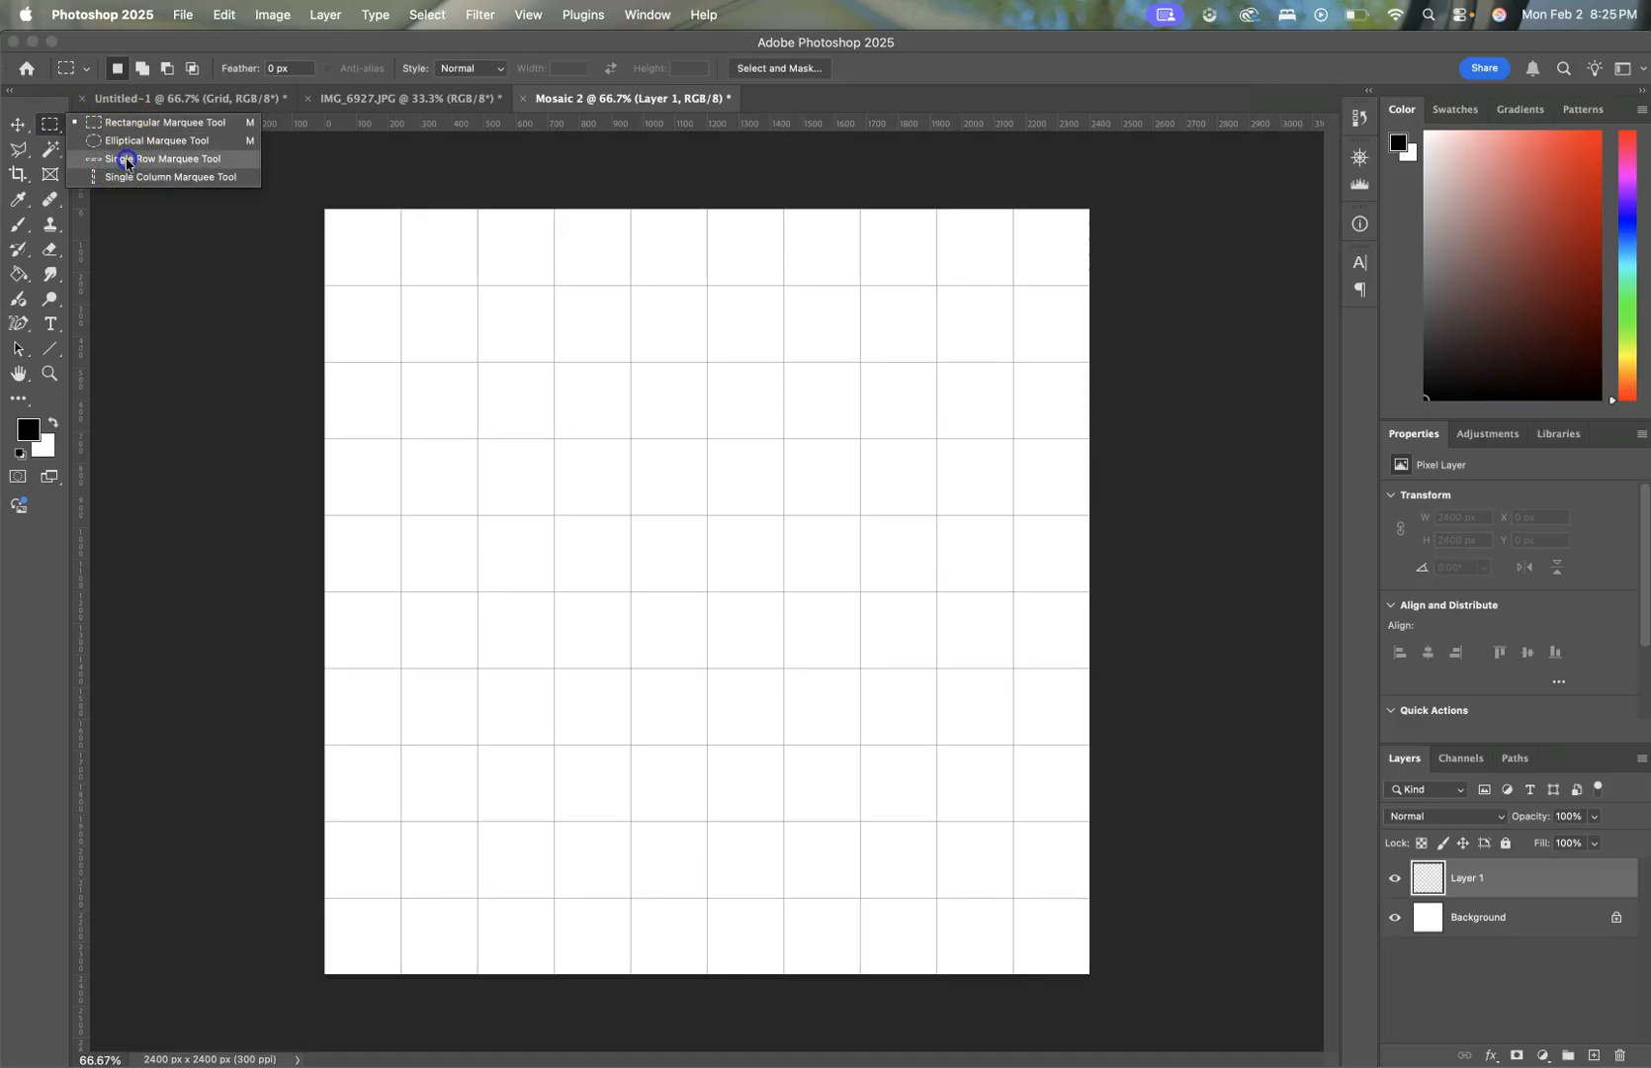
click(147, 160)
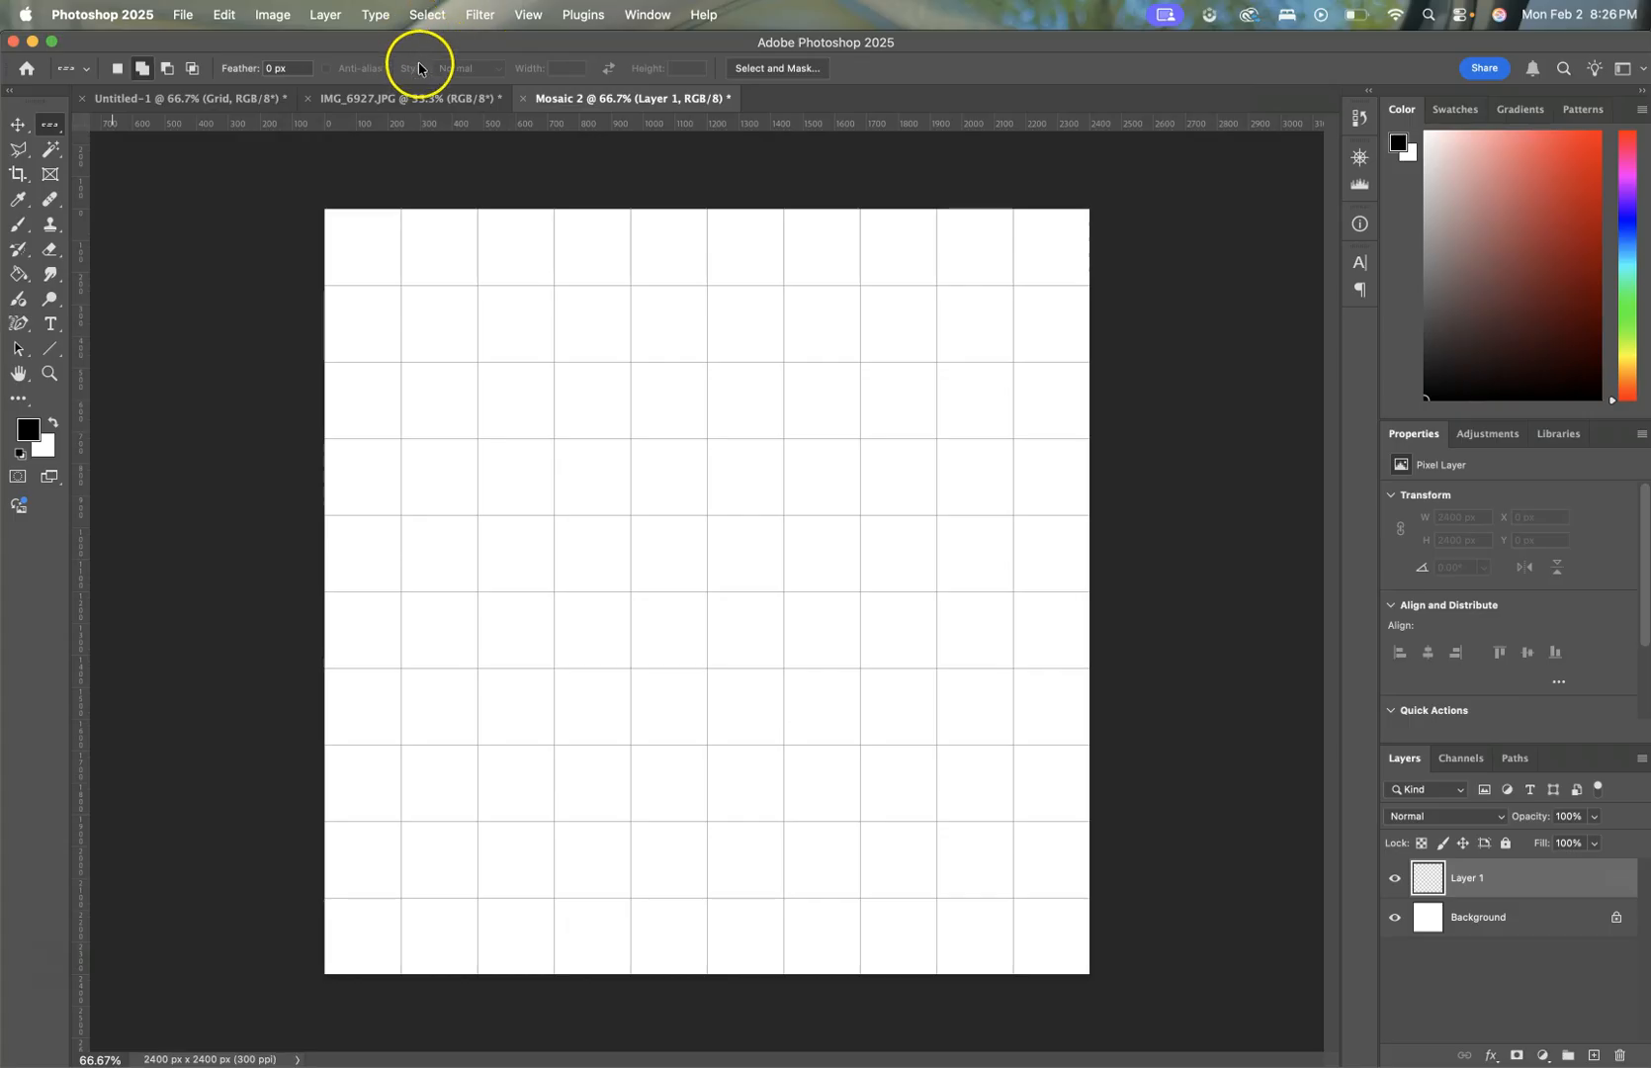
click(372, 285)
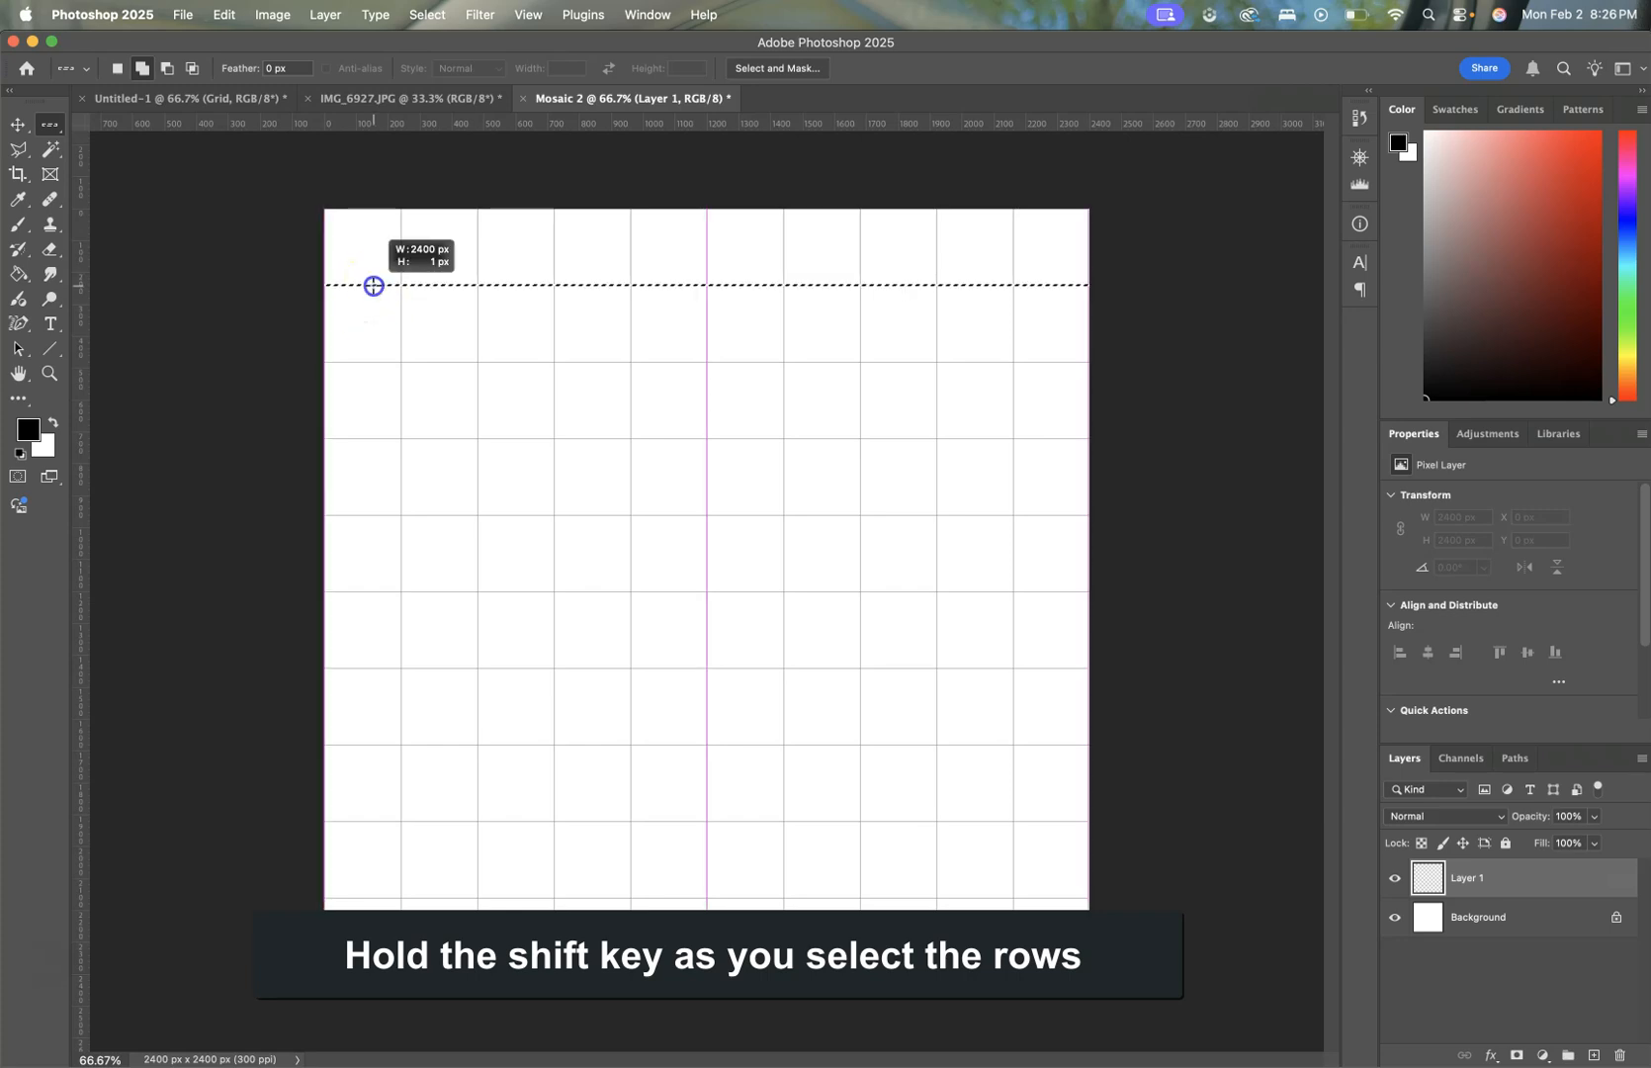
shift+click(368, 362)
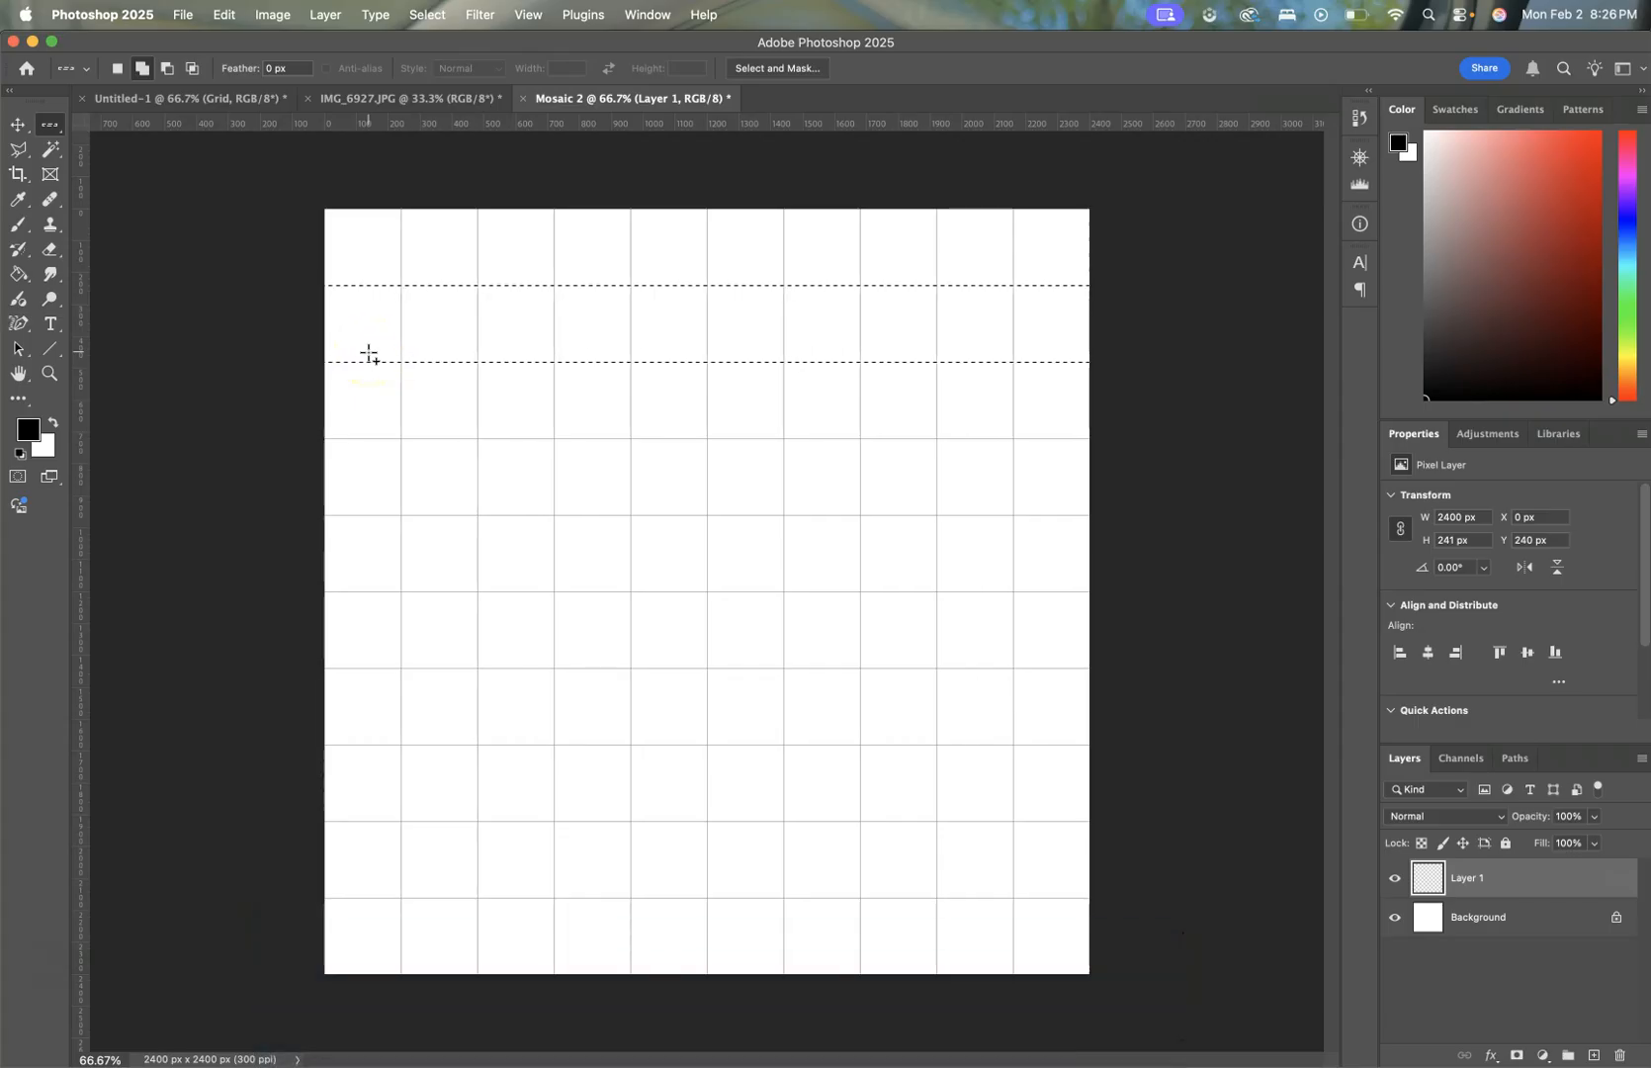
shift+click(366, 439)
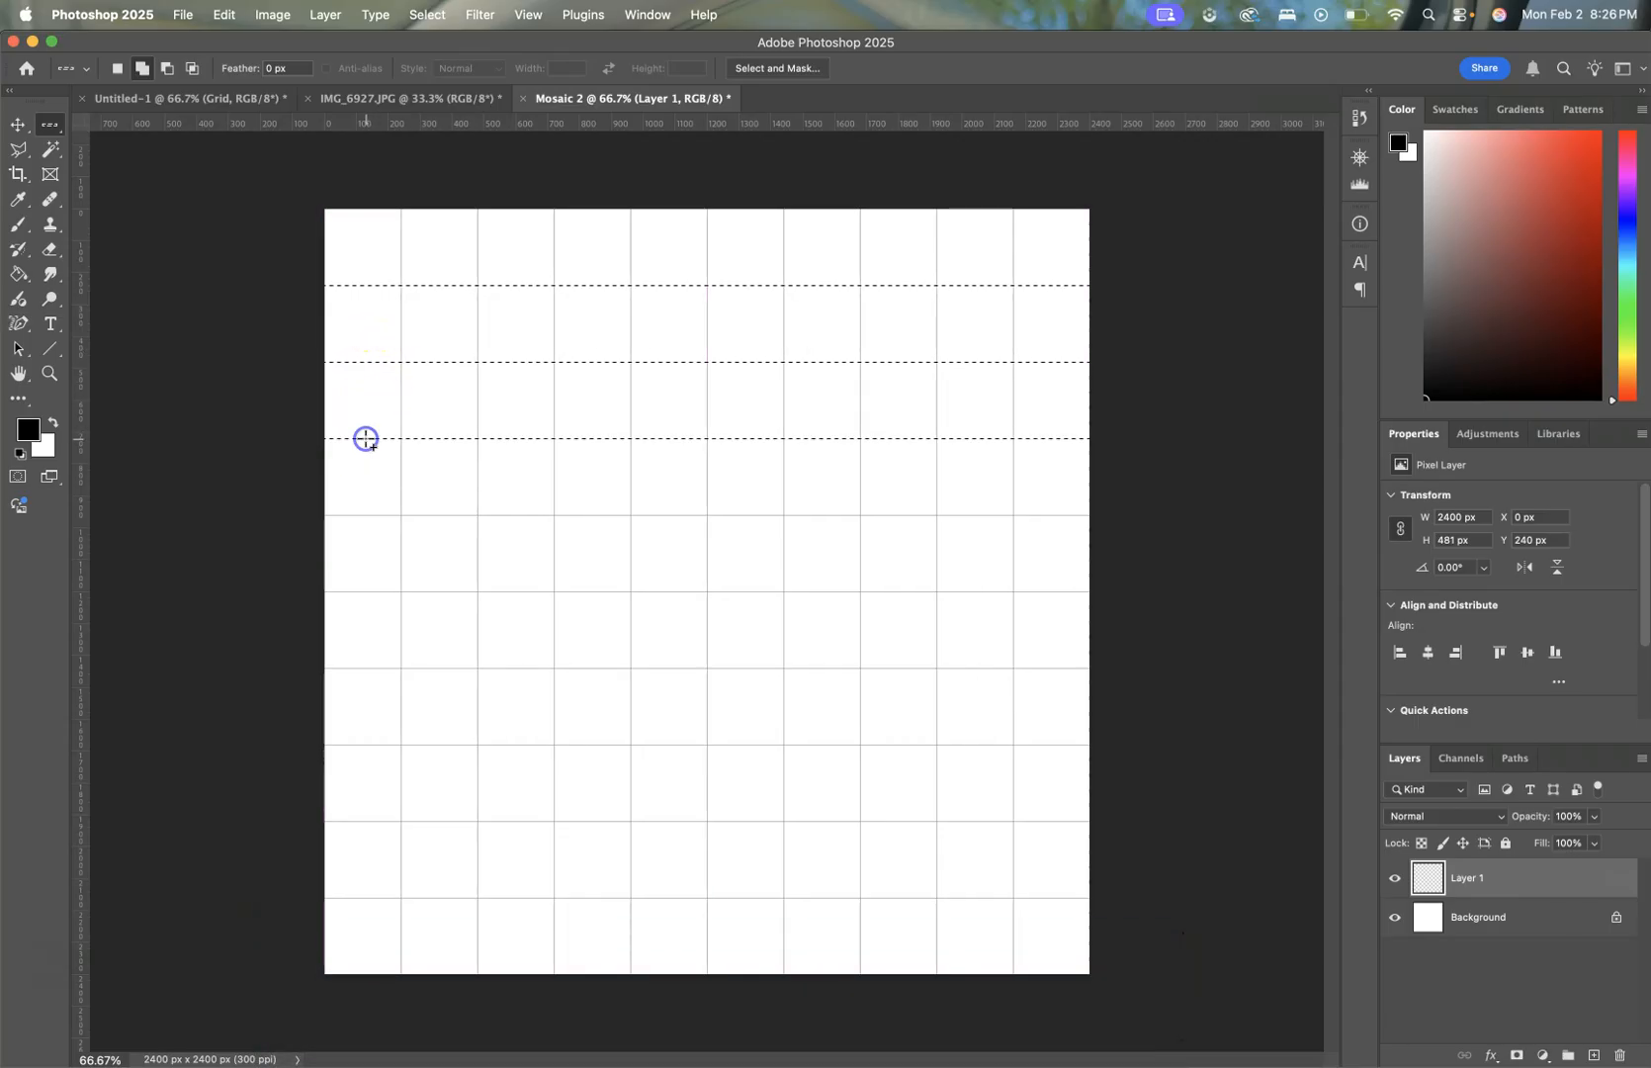
shift+click(361, 516)
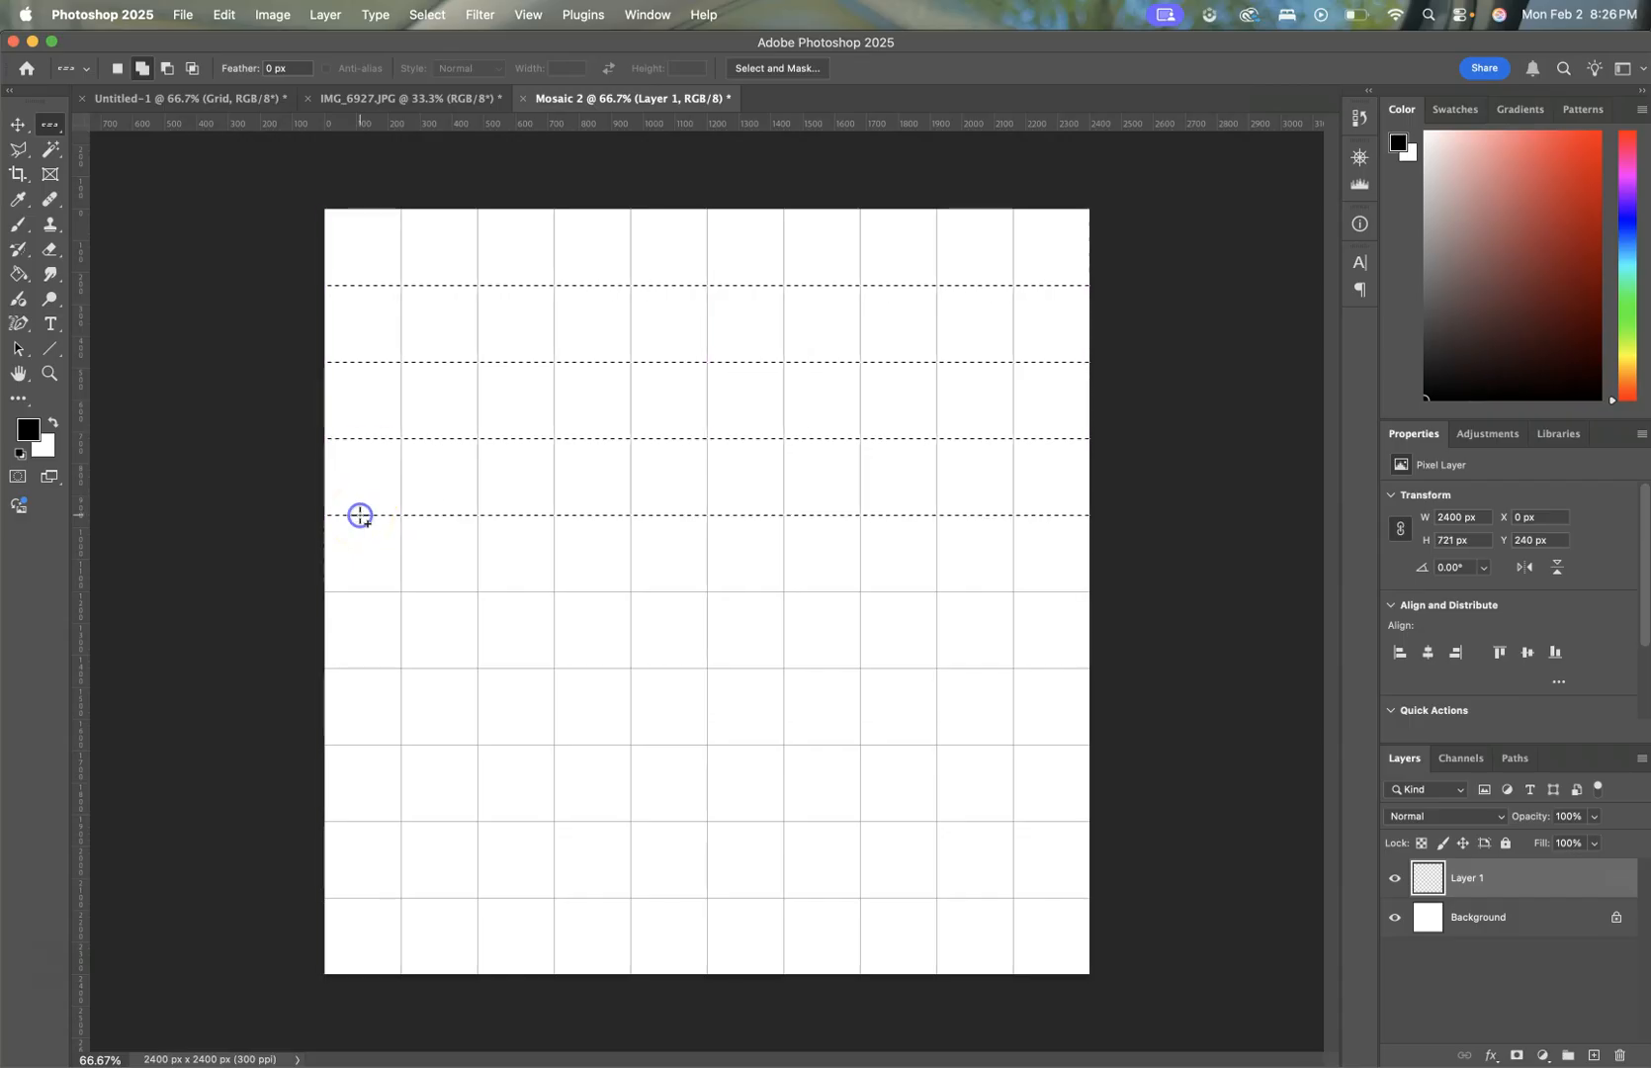
shift+click(385, 578)
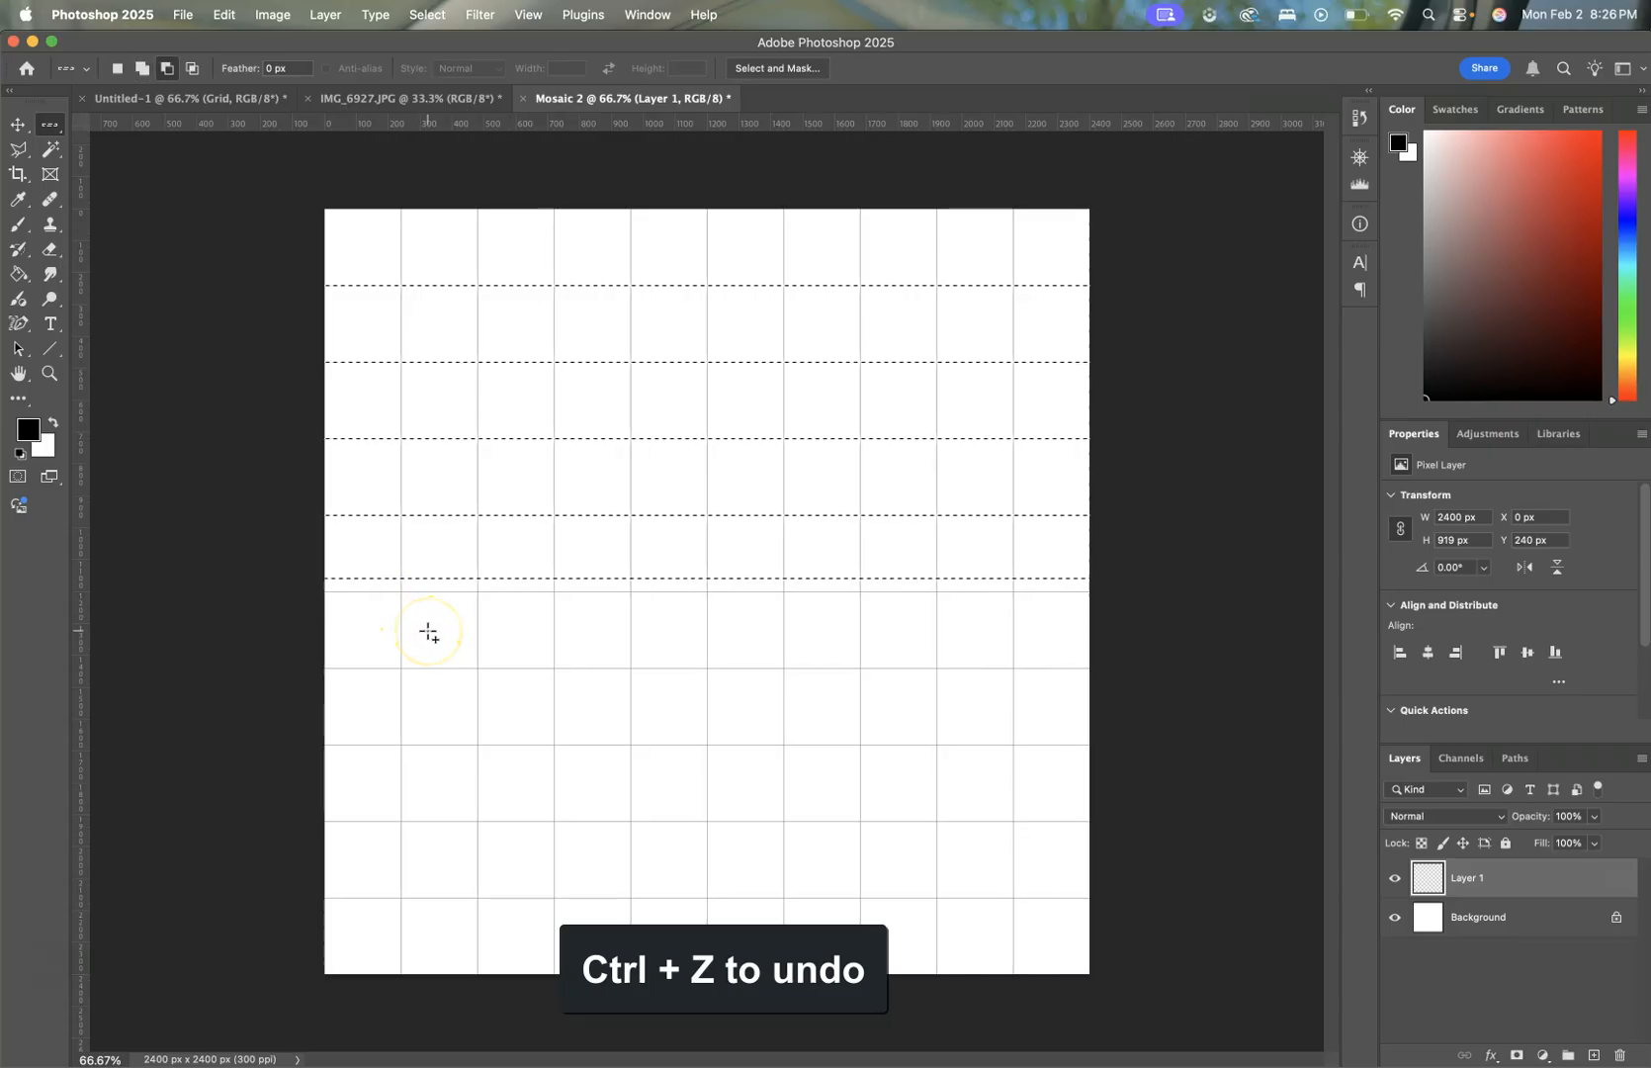
key(super+z)
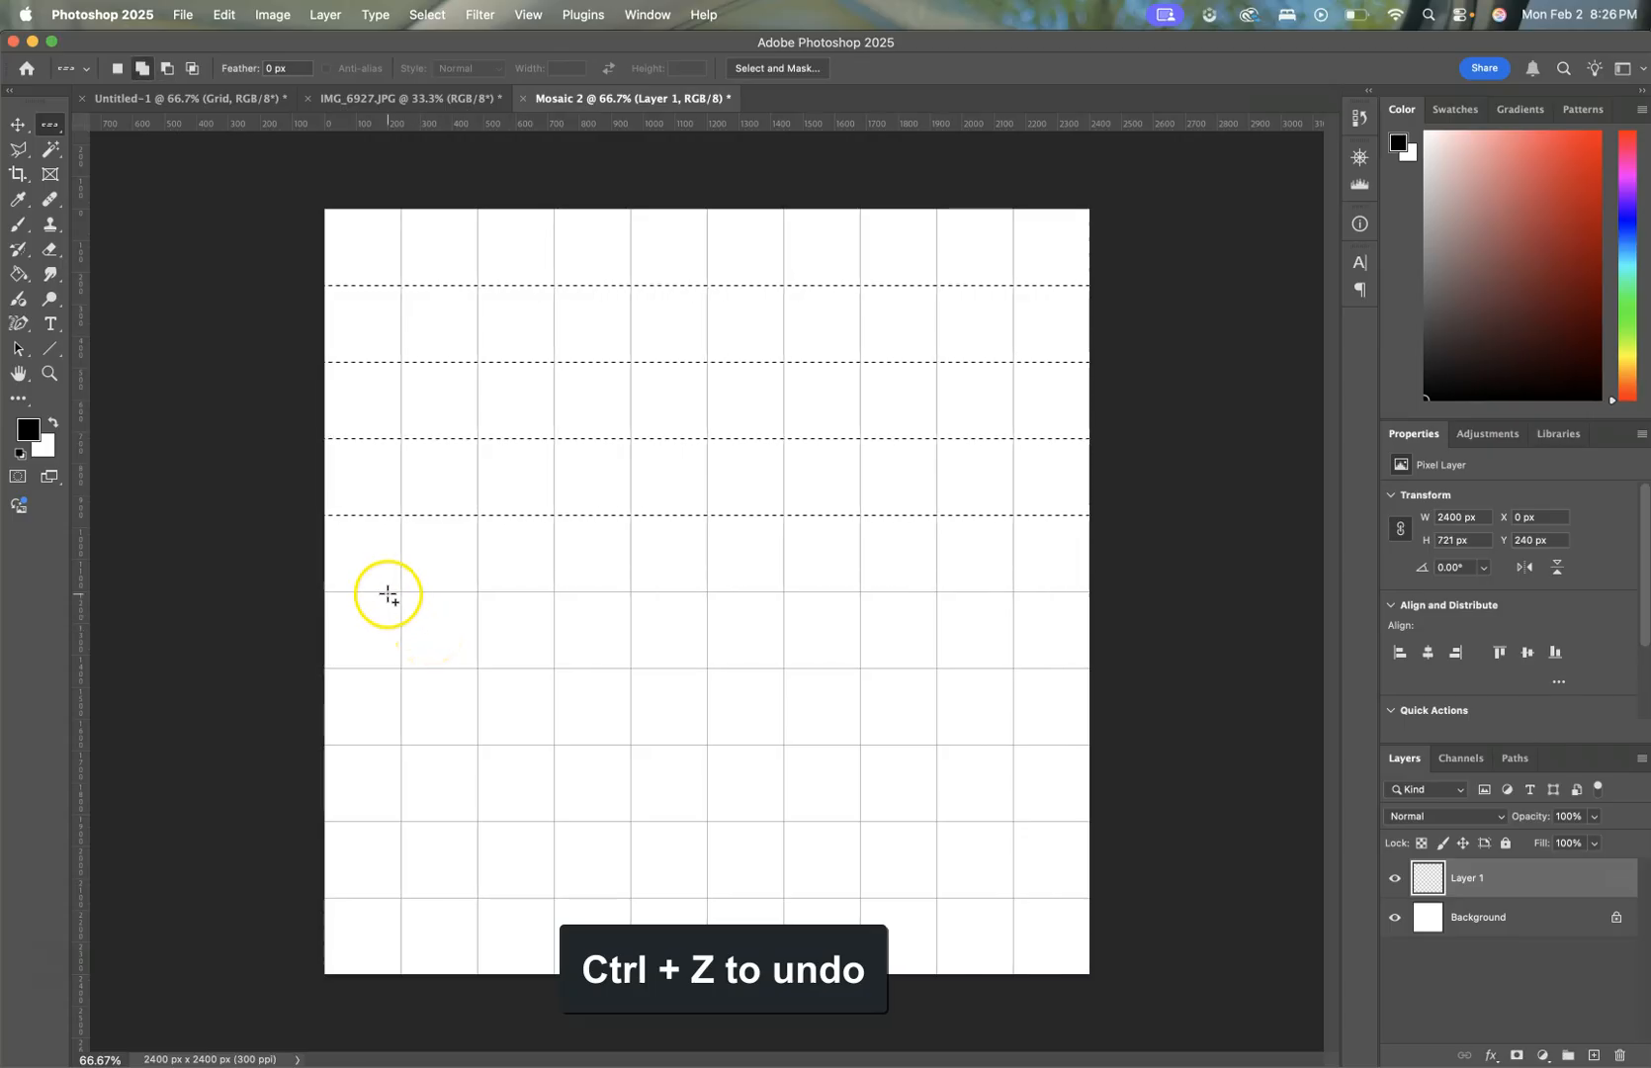
shift+click(385, 592)
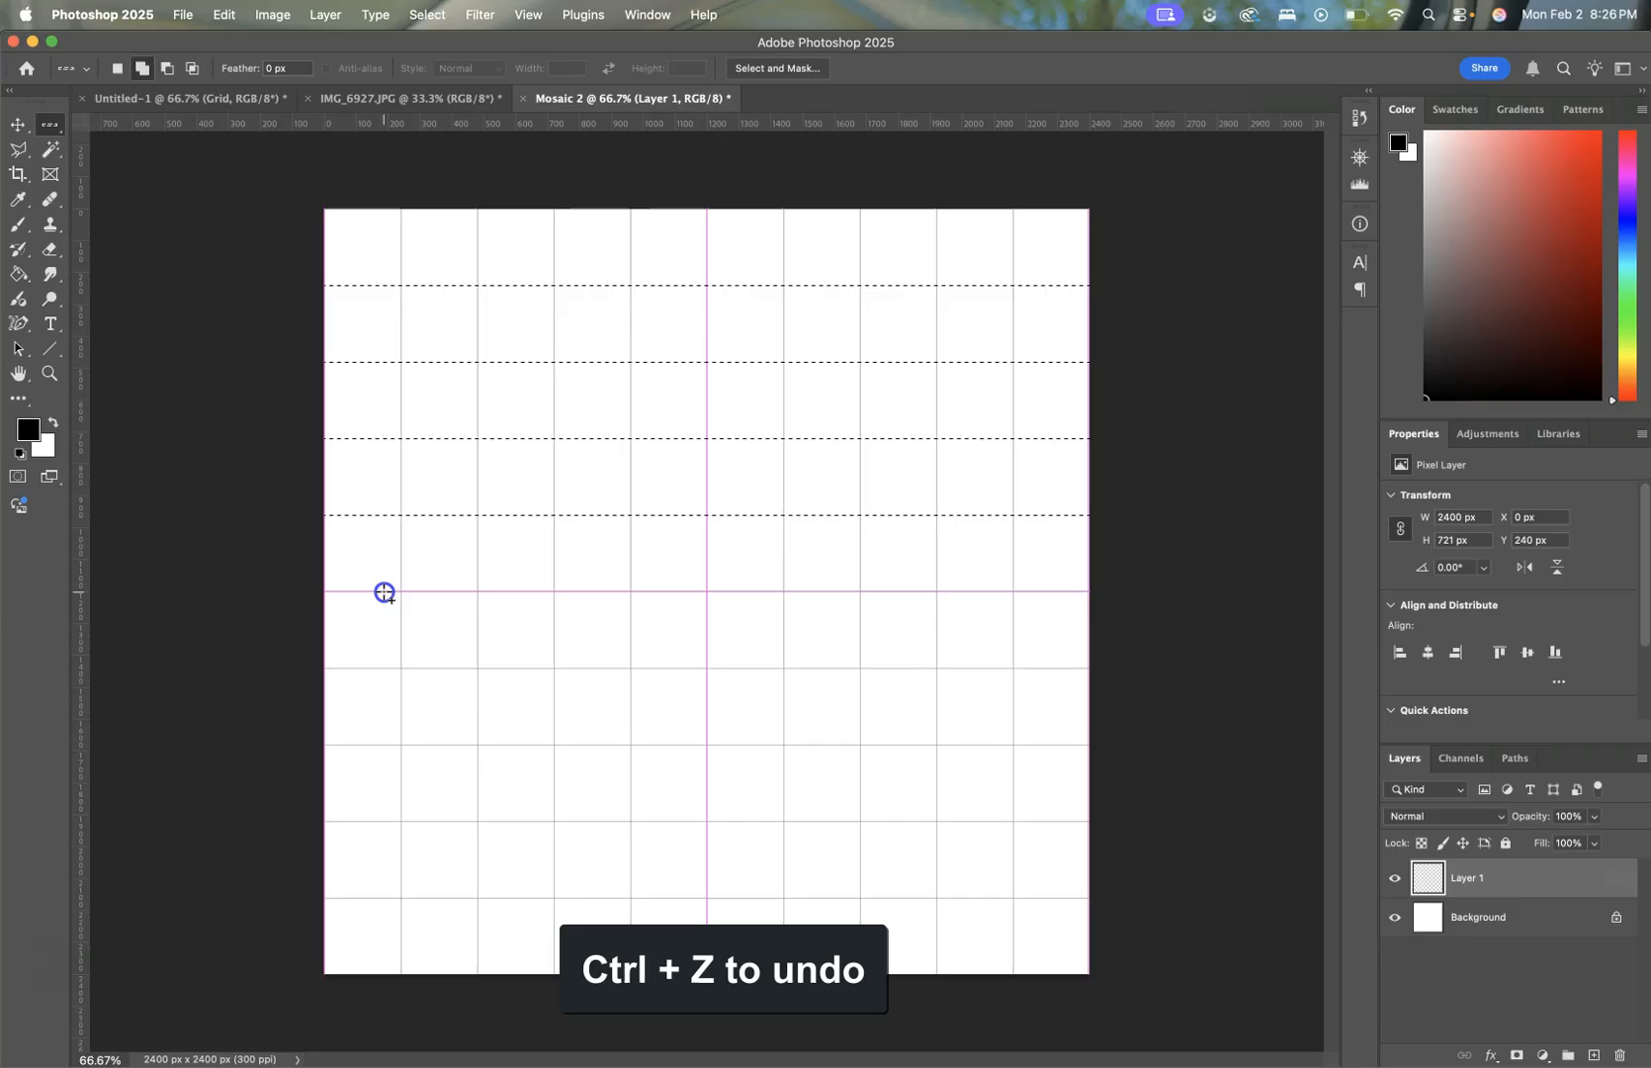
shift+click(366, 670)
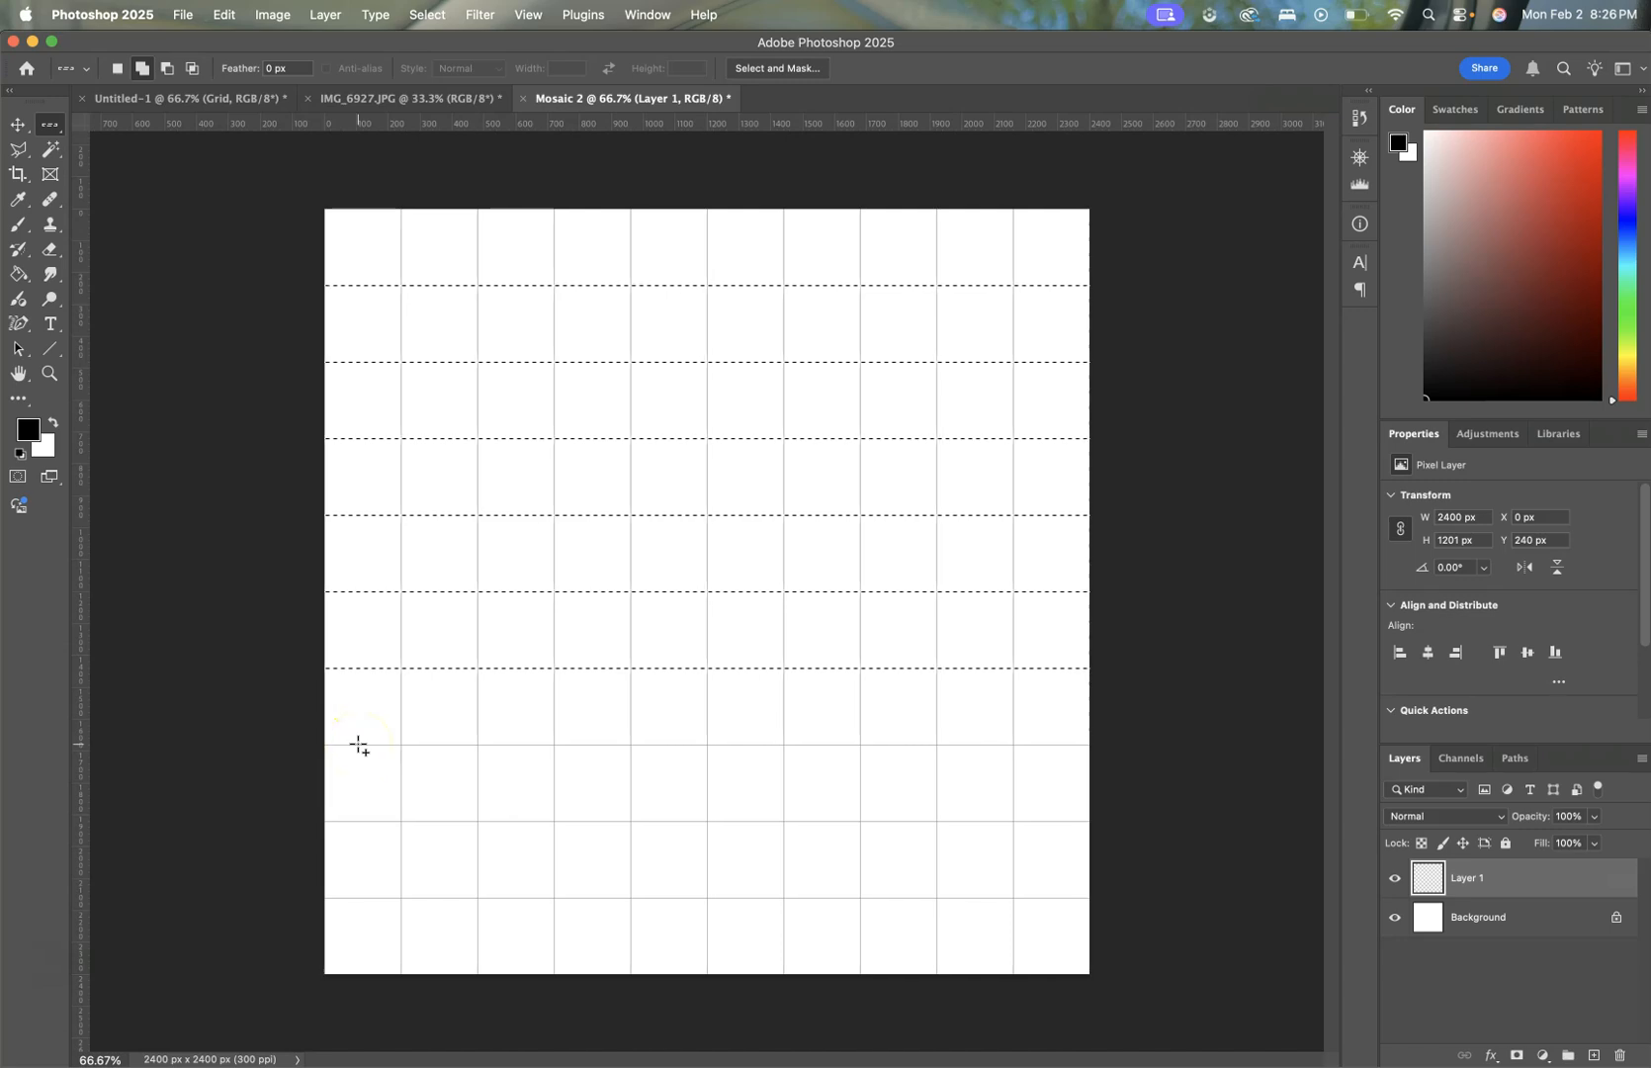
shift+click(359, 744)
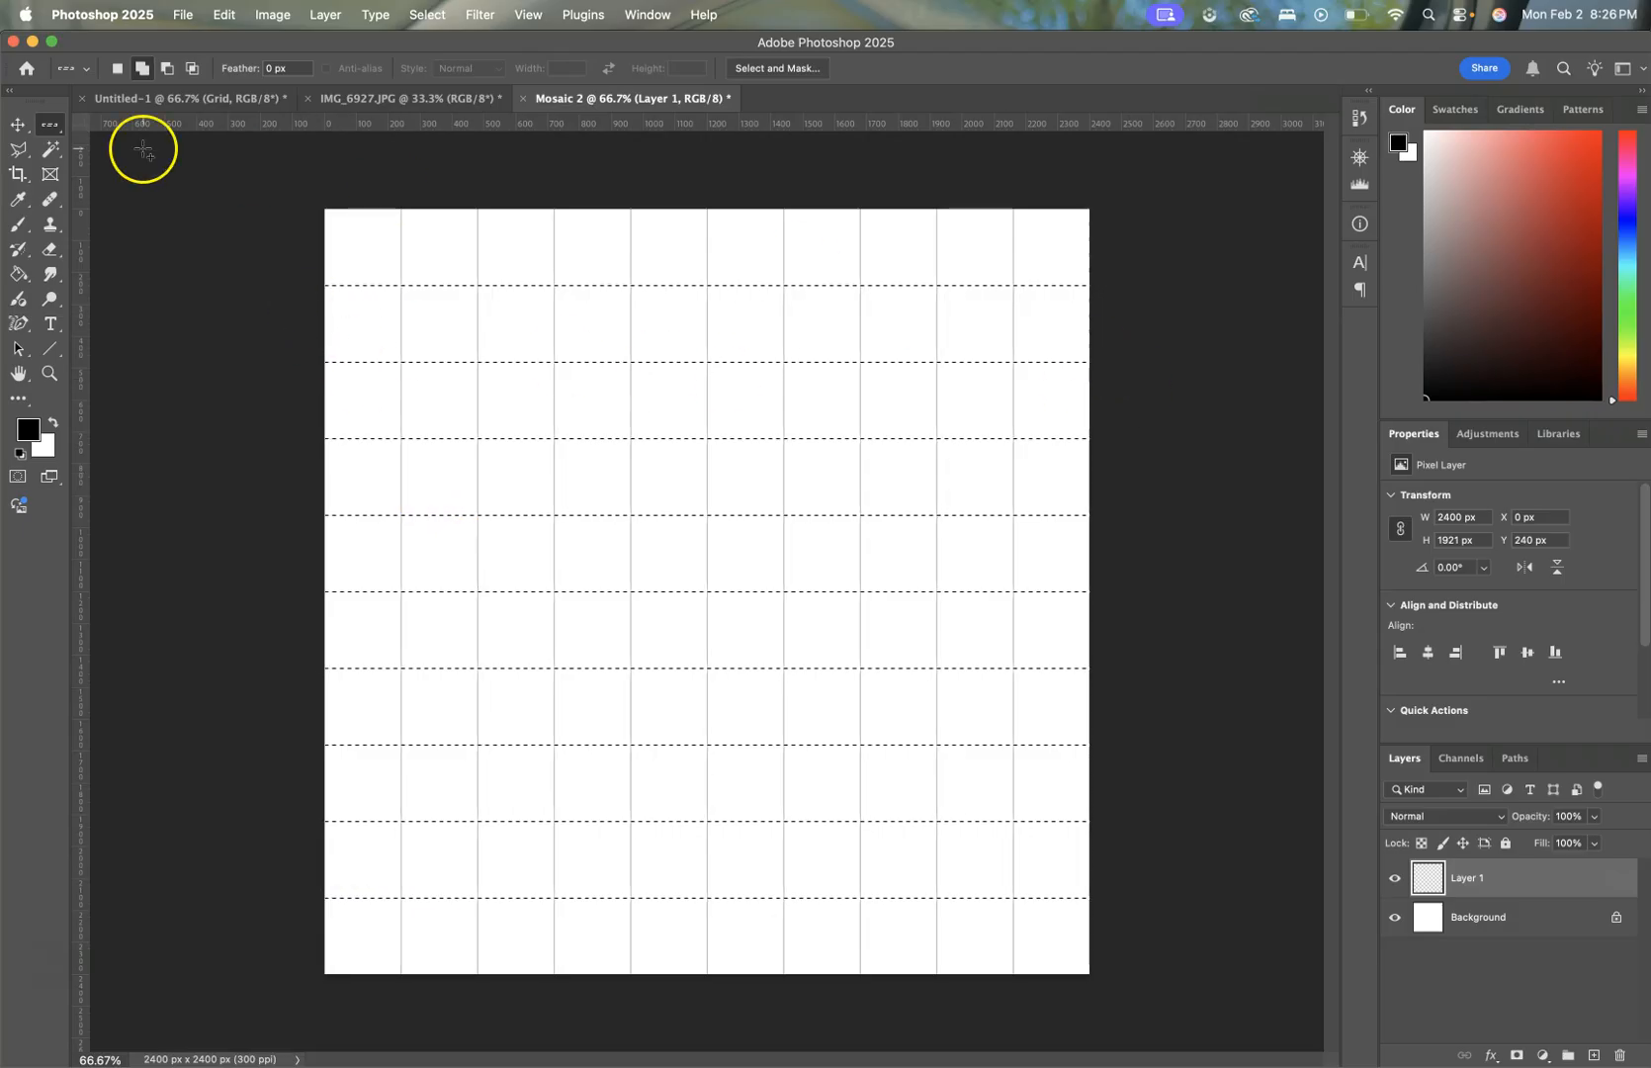
Step: Add all nine inner vertical gridlines to the selection on Layer 1 using the Single Column Marquee Tool in Add to selection mode
click(45, 129)
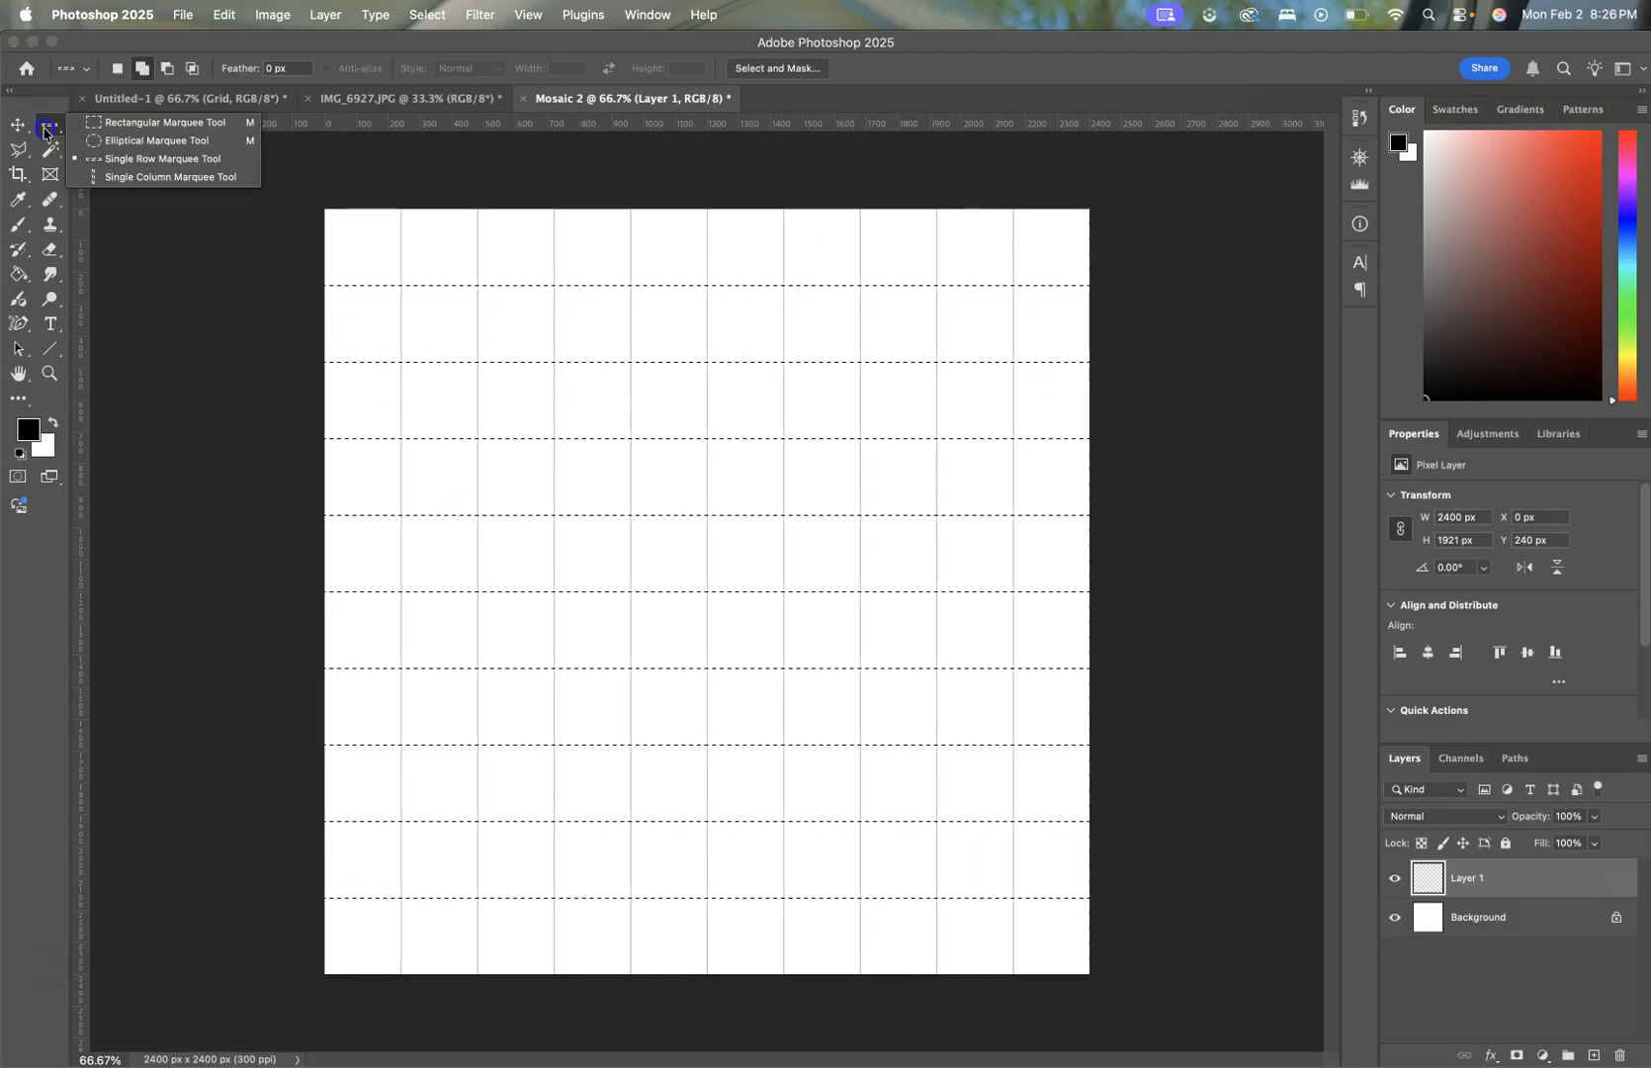
click(133, 178)
click(142, 69)
click(143, 71)
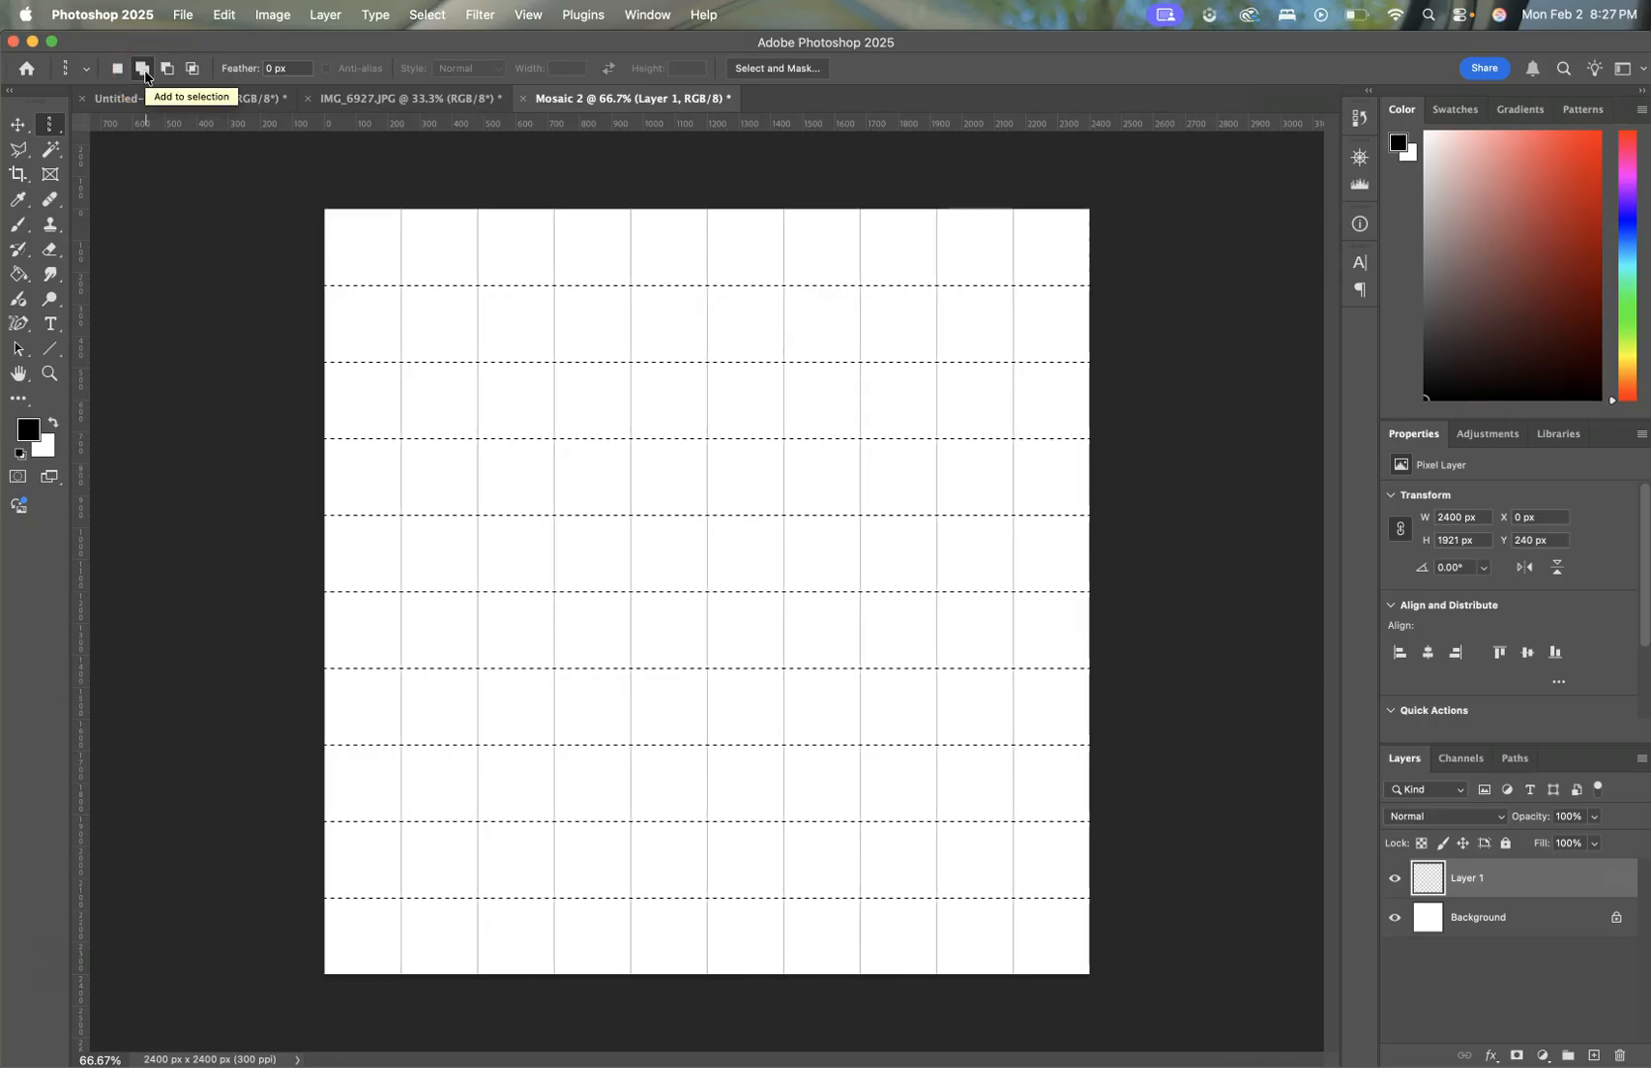
click(372, 198)
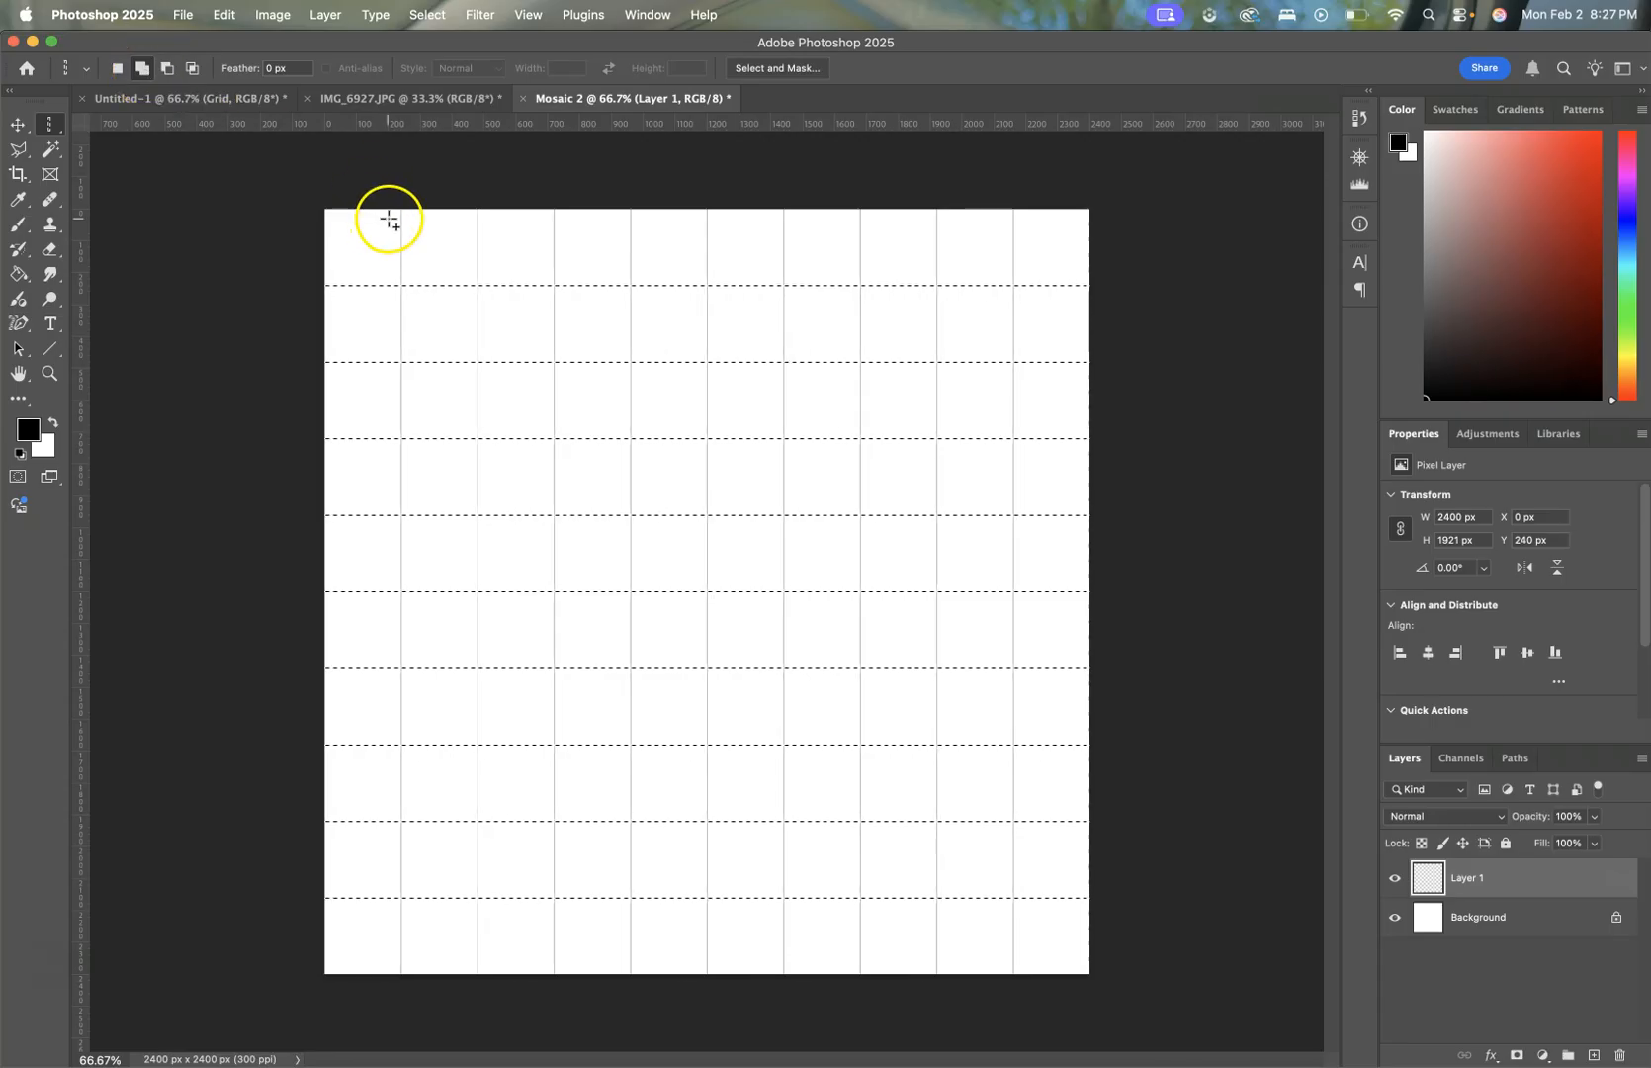
click(401, 228)
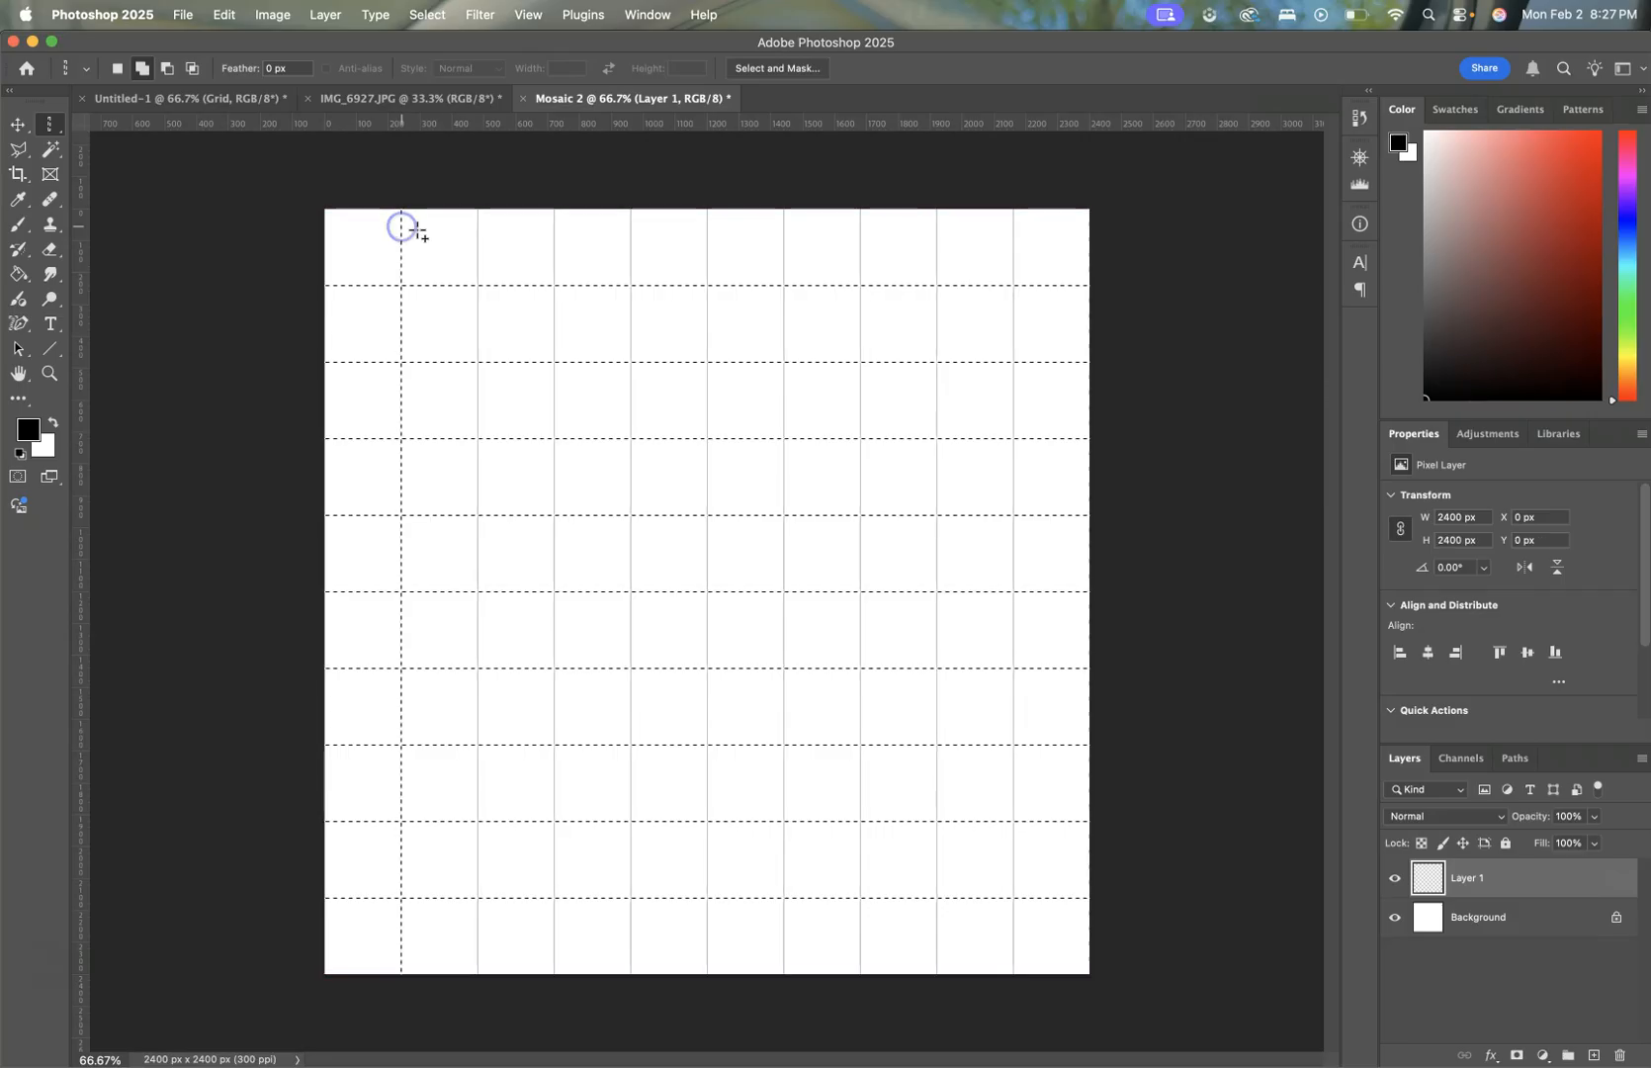
click(478, 238)
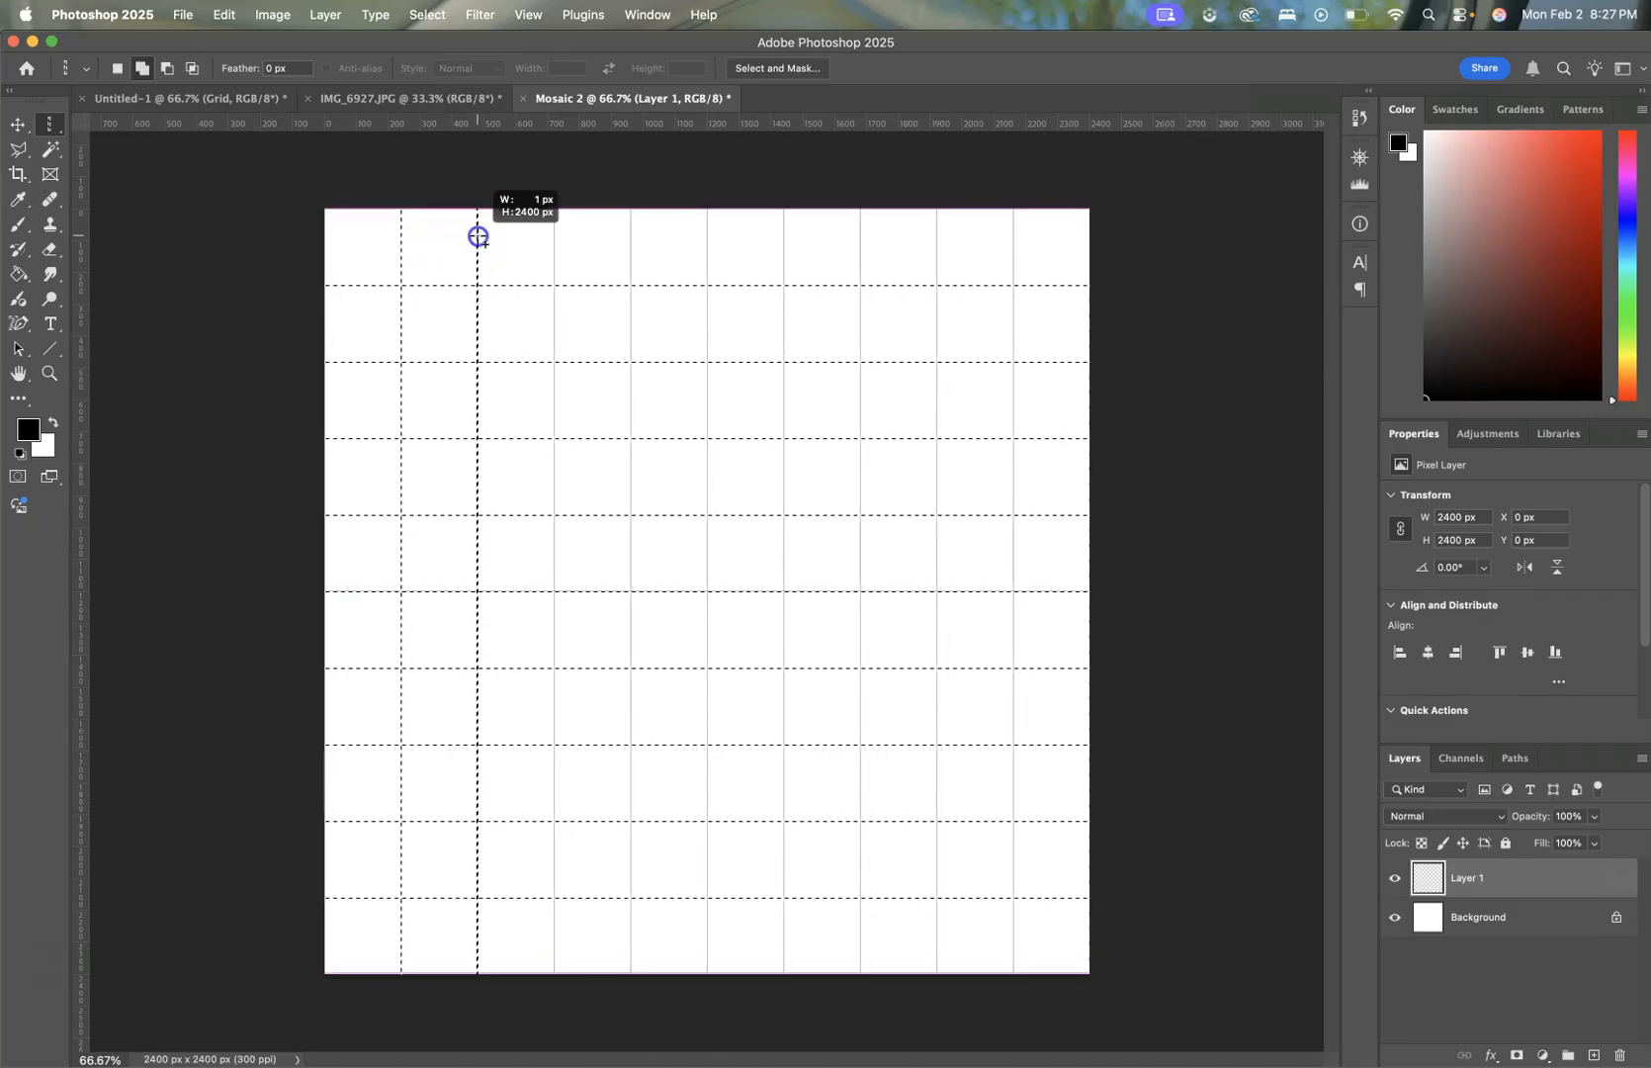
click(555, 237)
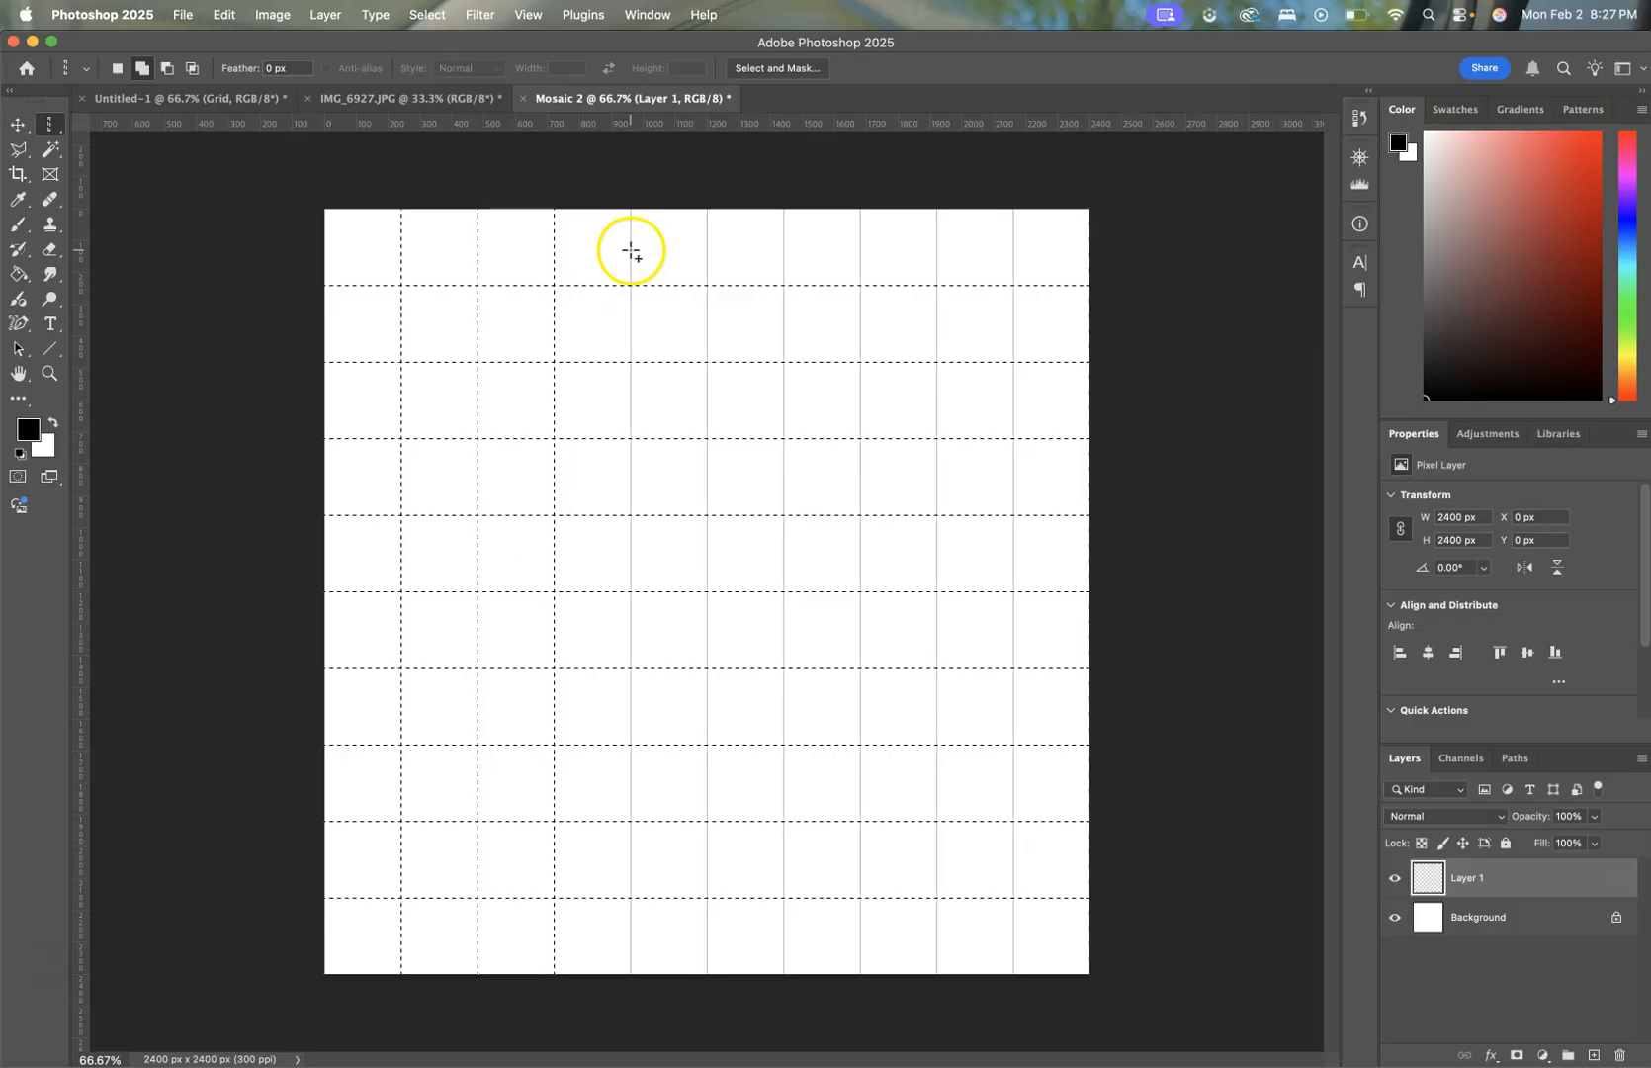
click(708, 254)
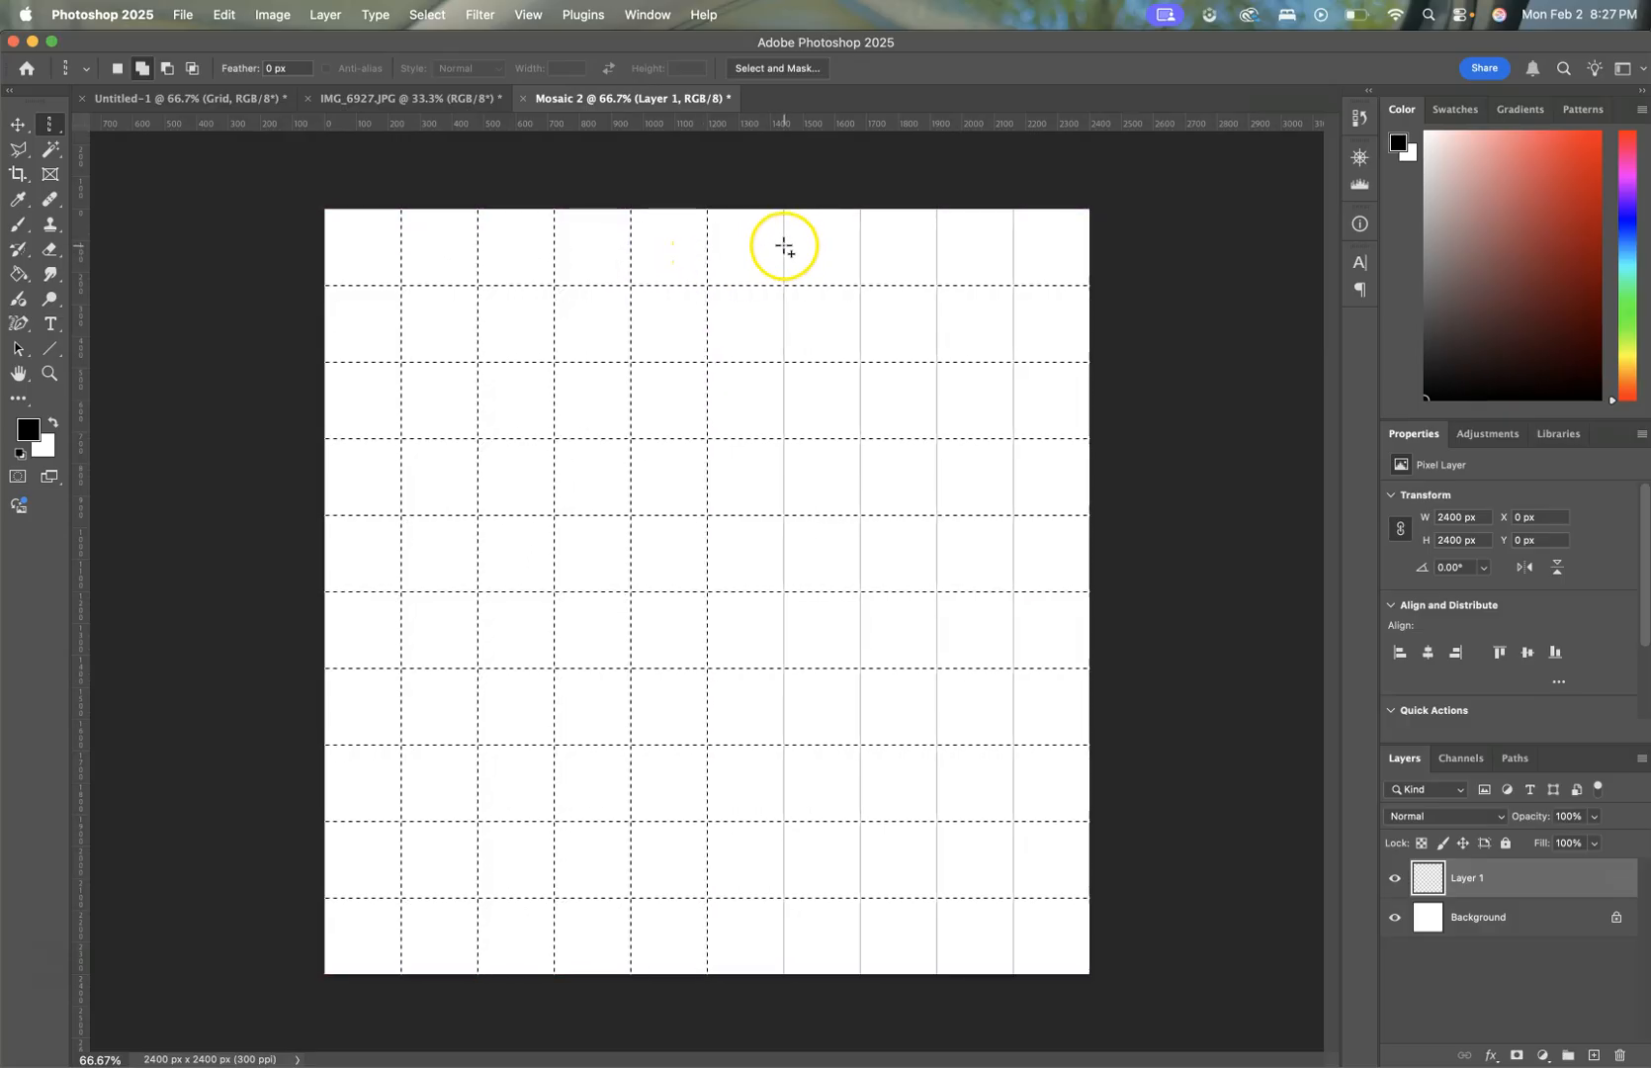
click(784, 248)
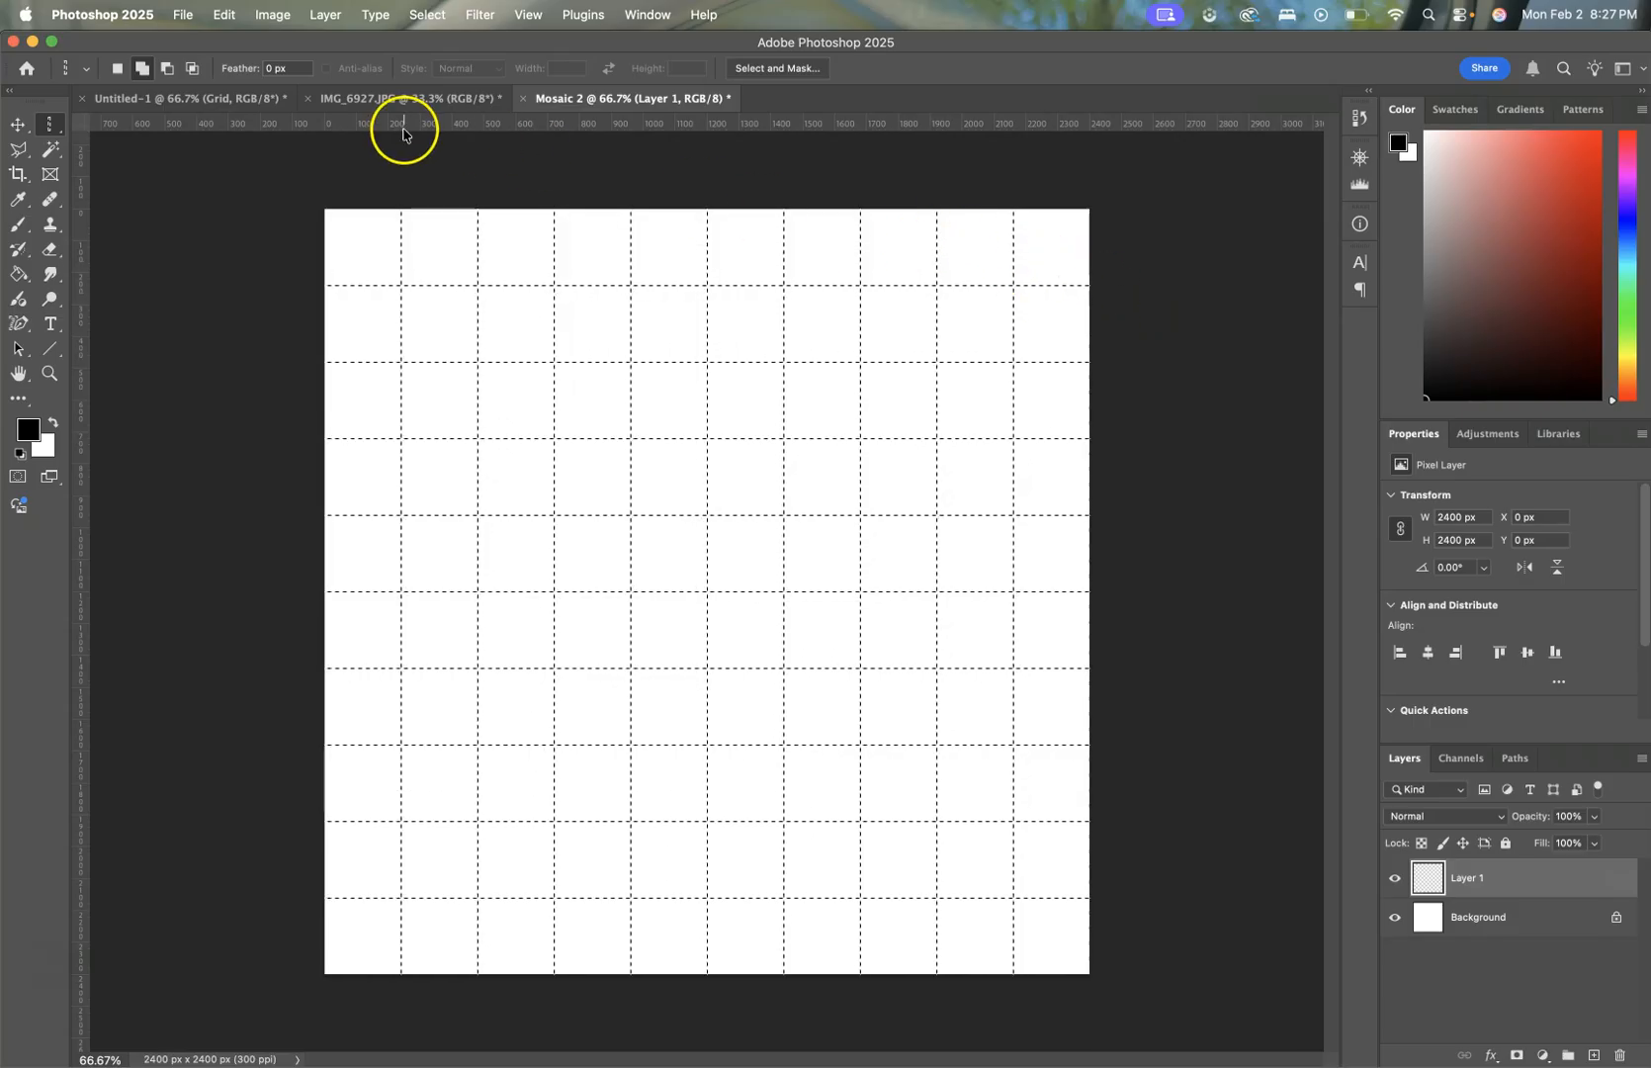
Step: Fill the selected grid lines on Layer 1 with black in Normal mode at 100% opacity, and deselect them
click(226, 15)
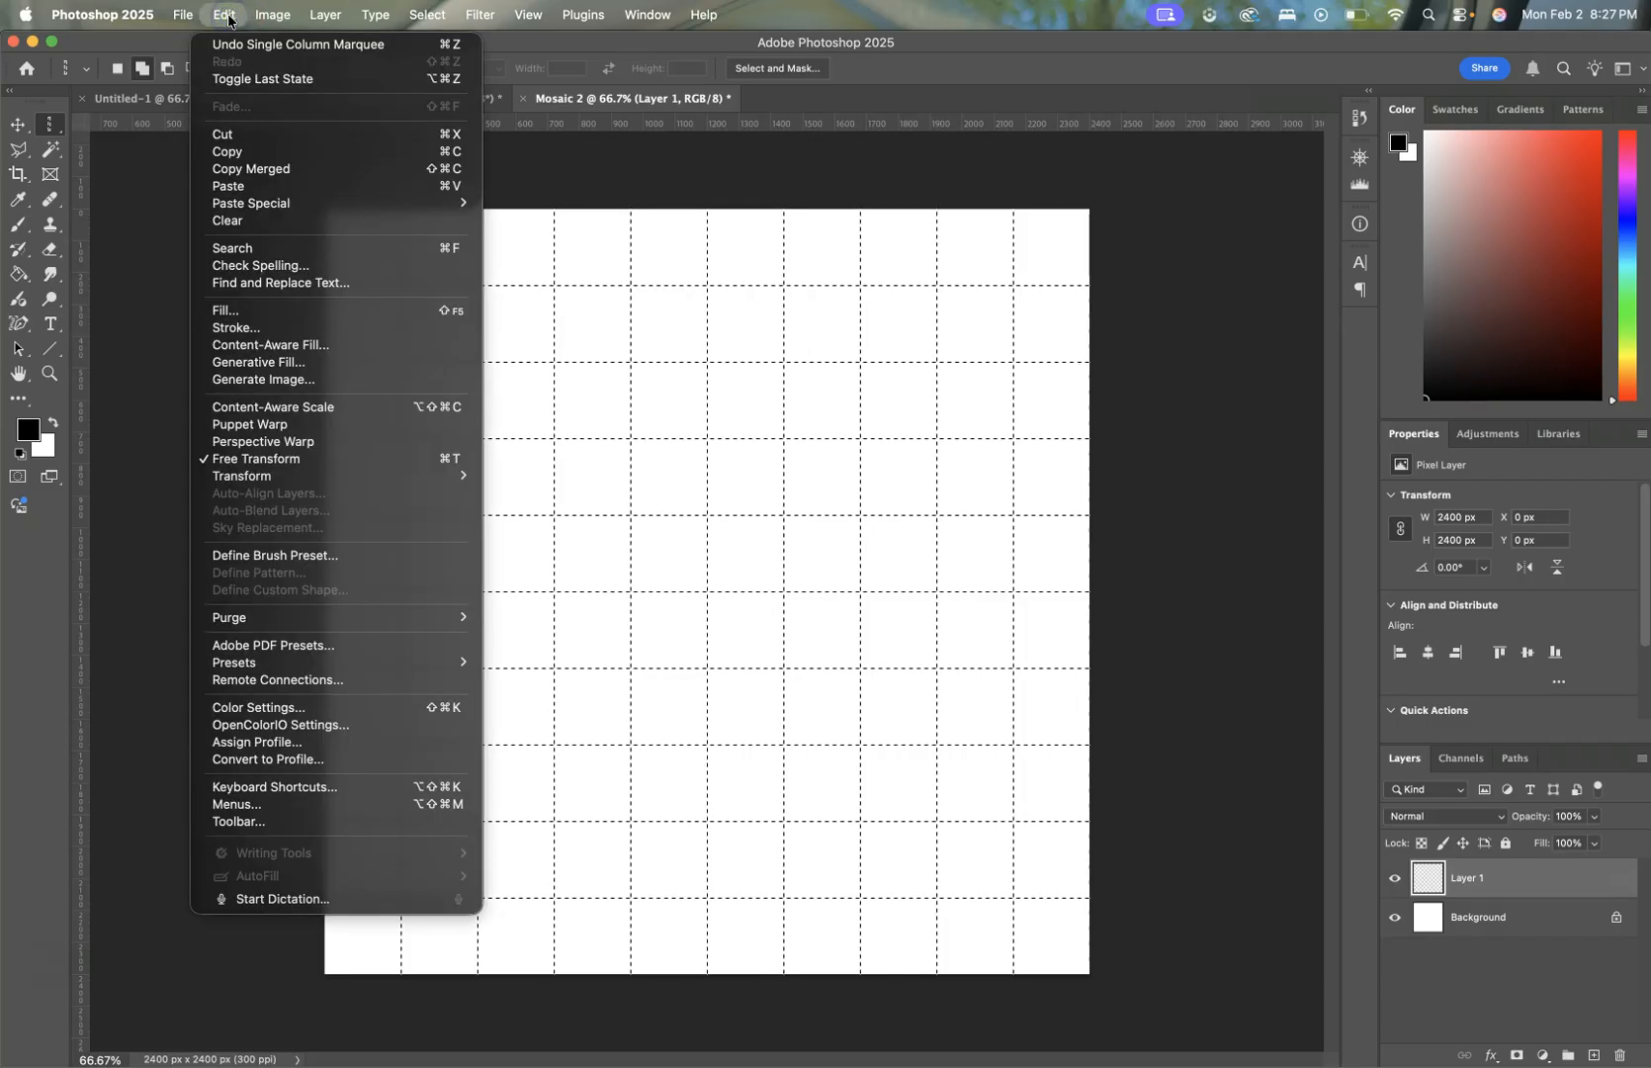
click(248, 310)
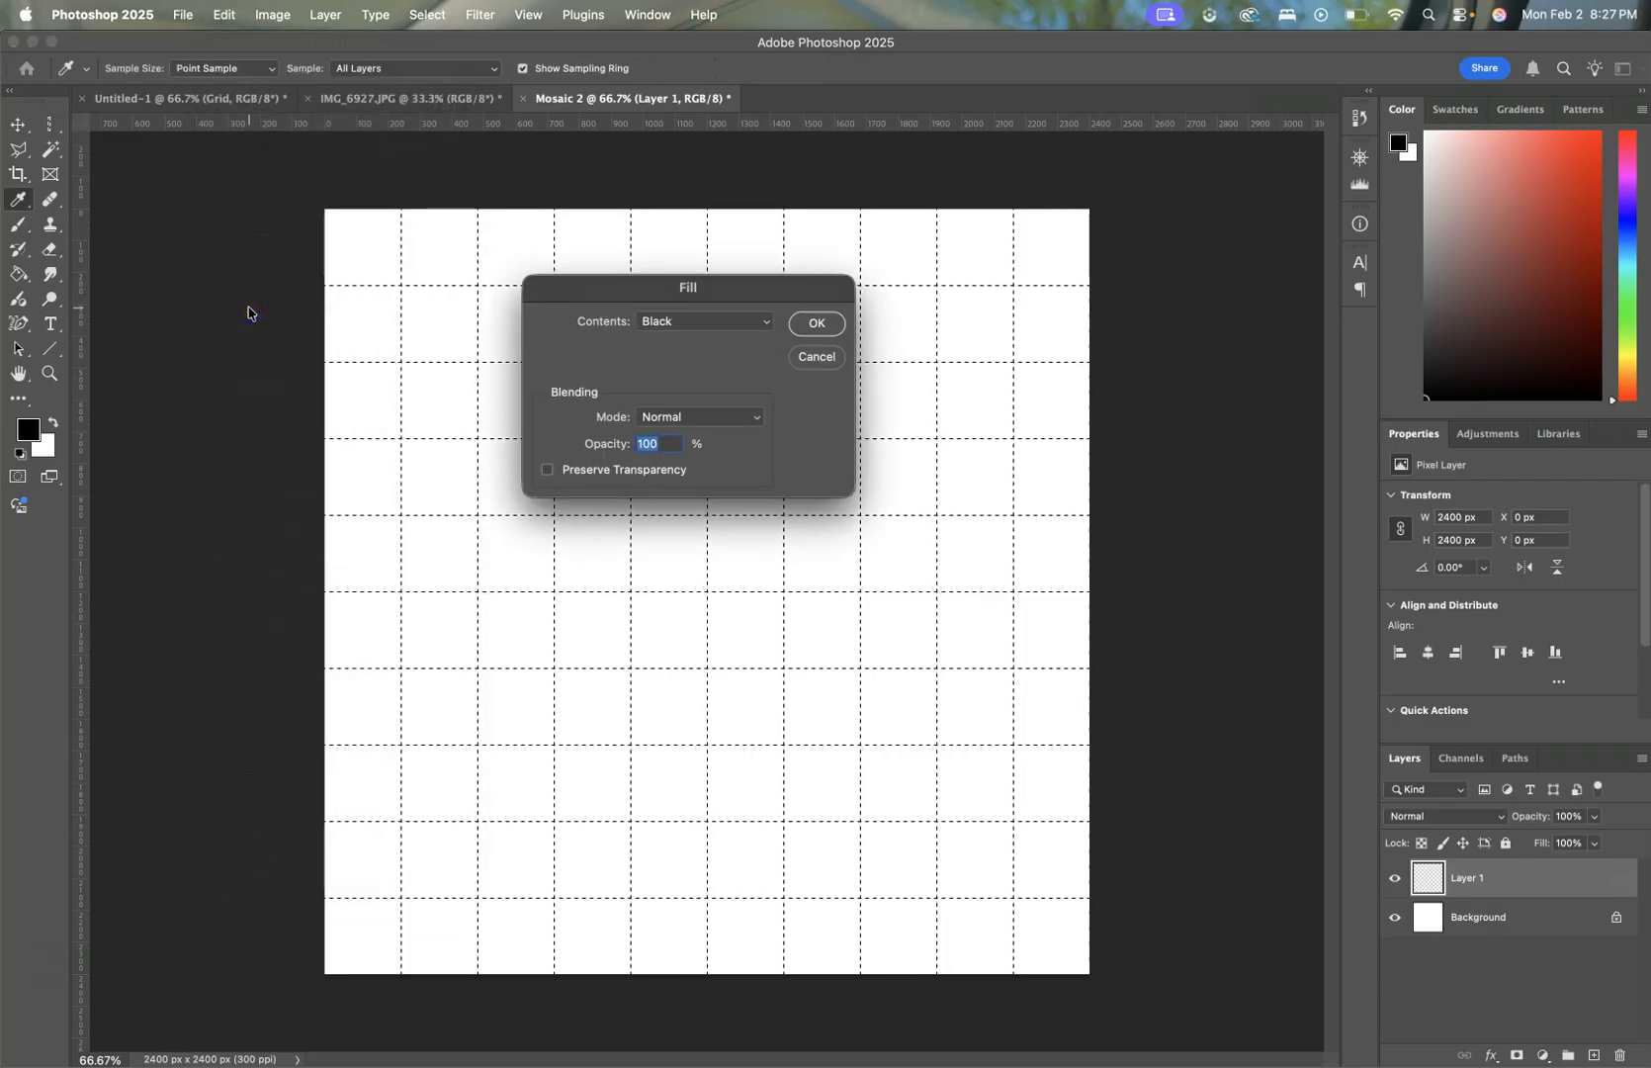
click(665, 321)
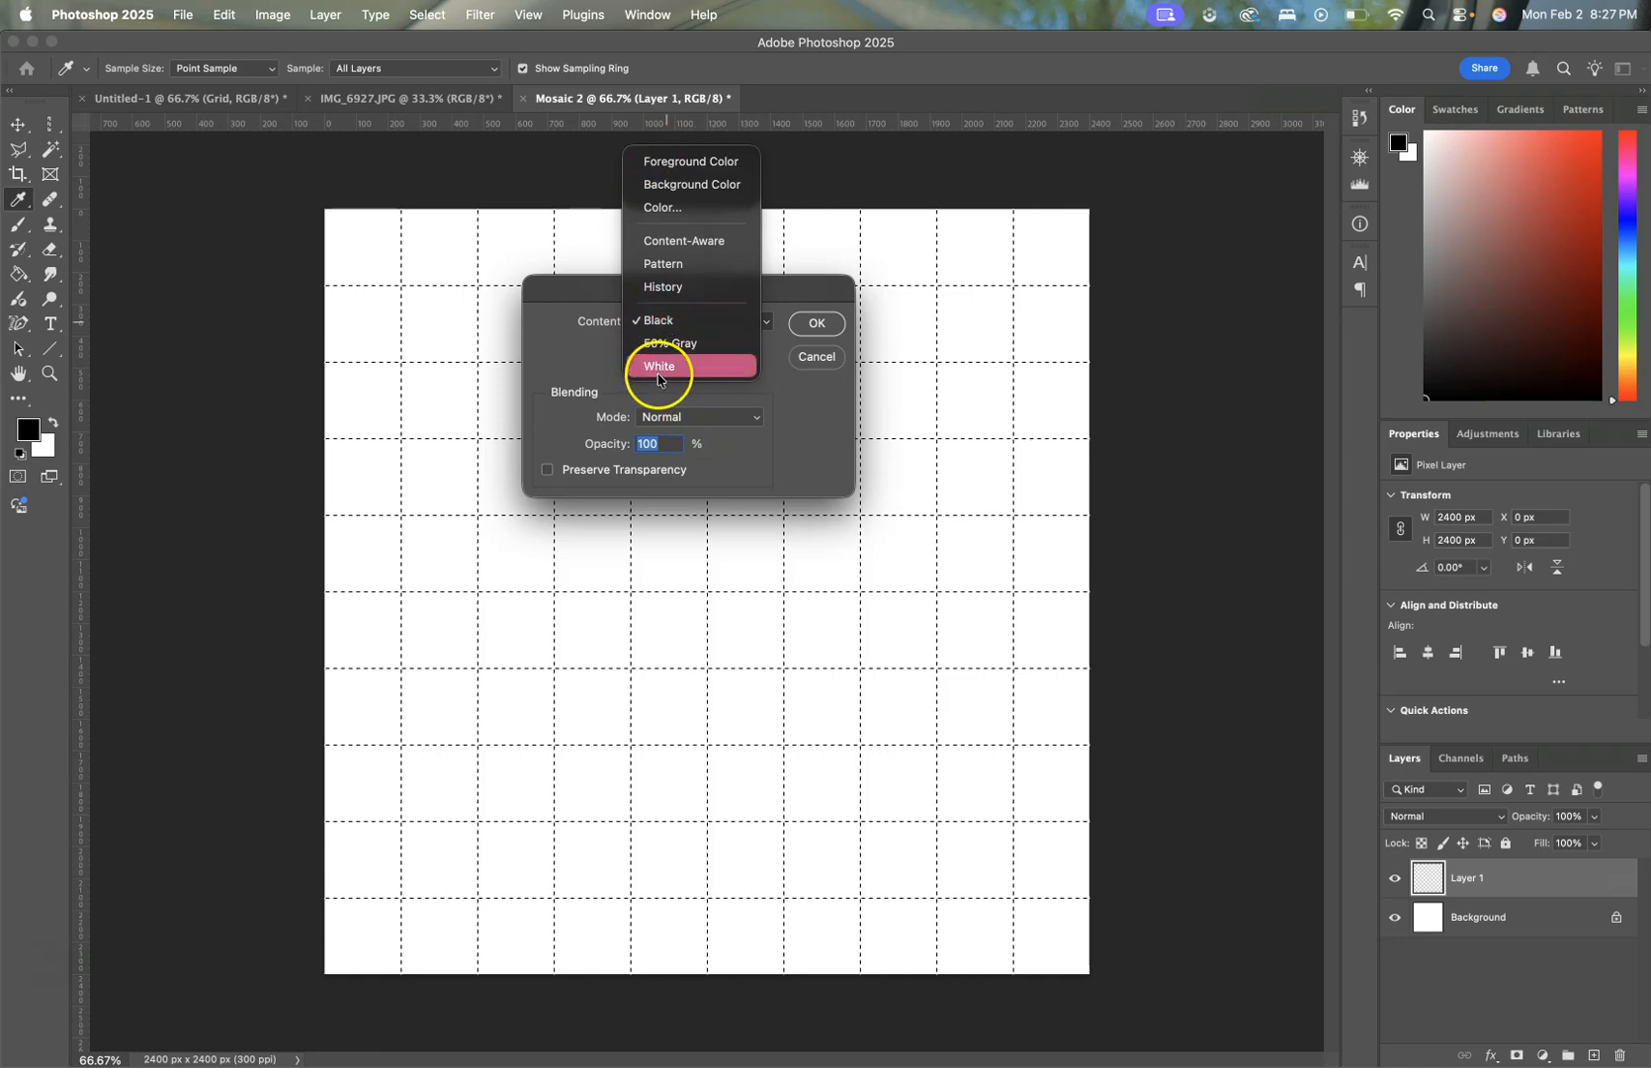
click(668, 327)
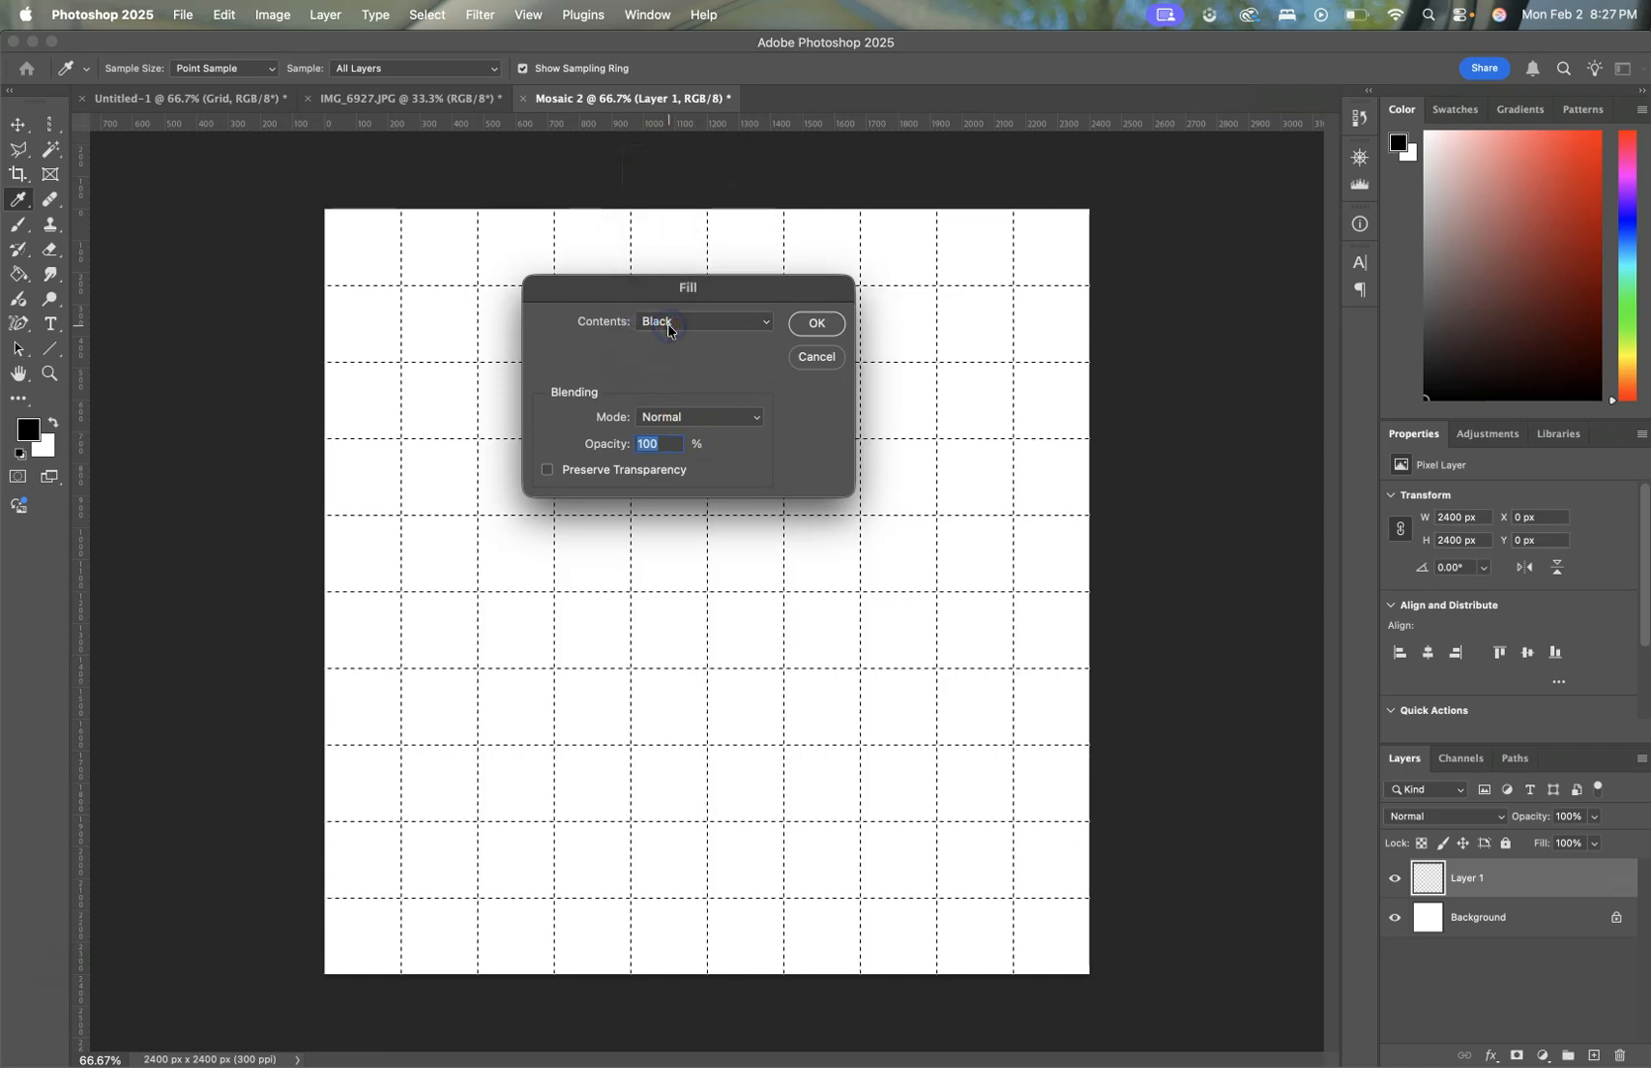
click(817, 323)
key(m)
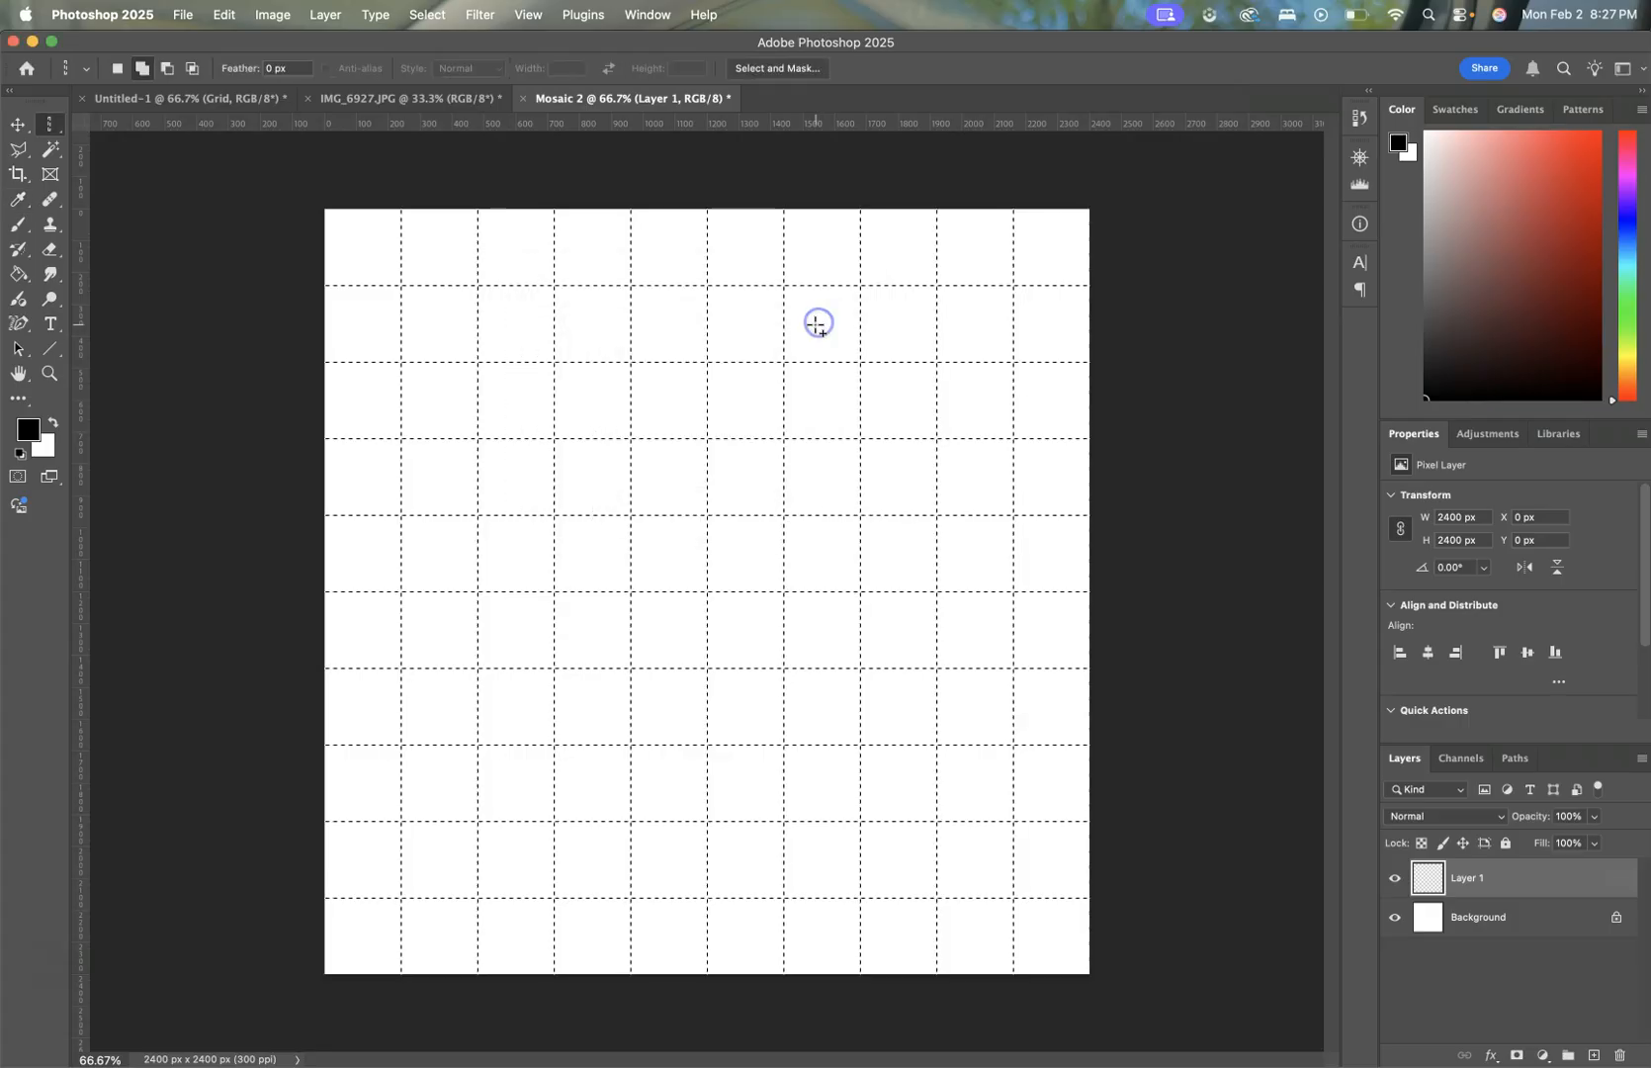
key(ctrl+d)
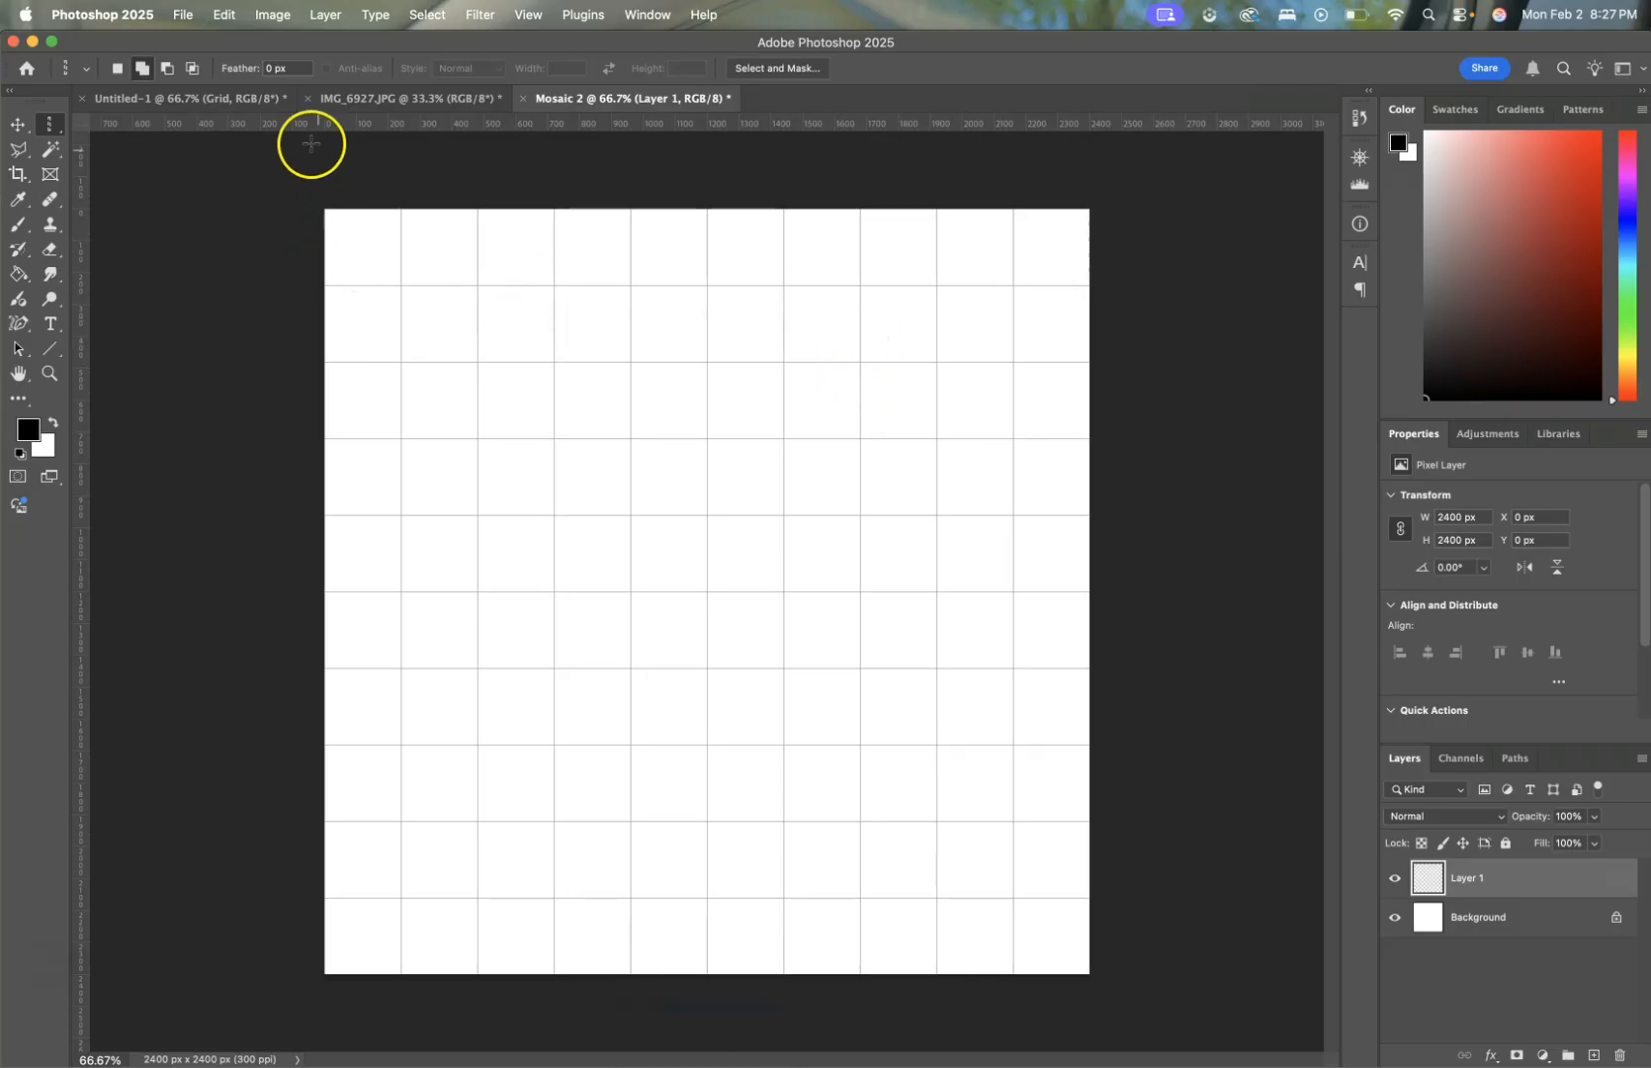
Step: Look over the butterfly photo in IMG_6927.JPG and the example mosaic in the Untitled-1 document
click(10, 126)
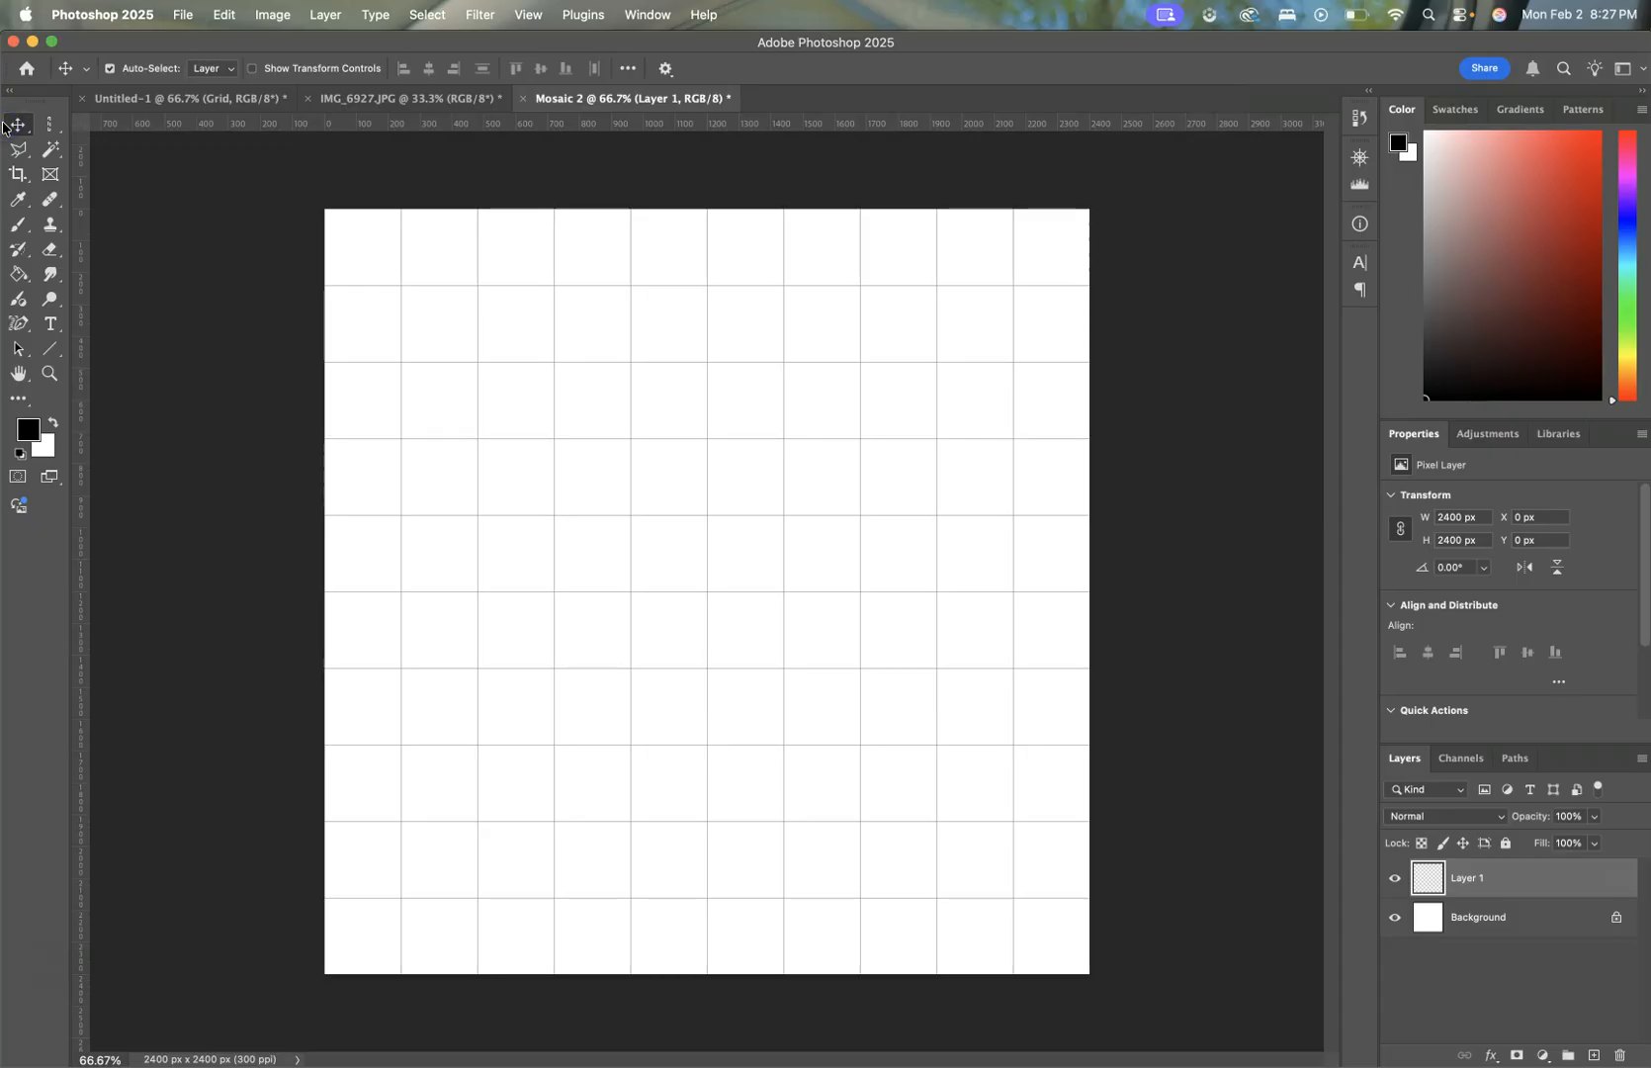
click(191, 15)
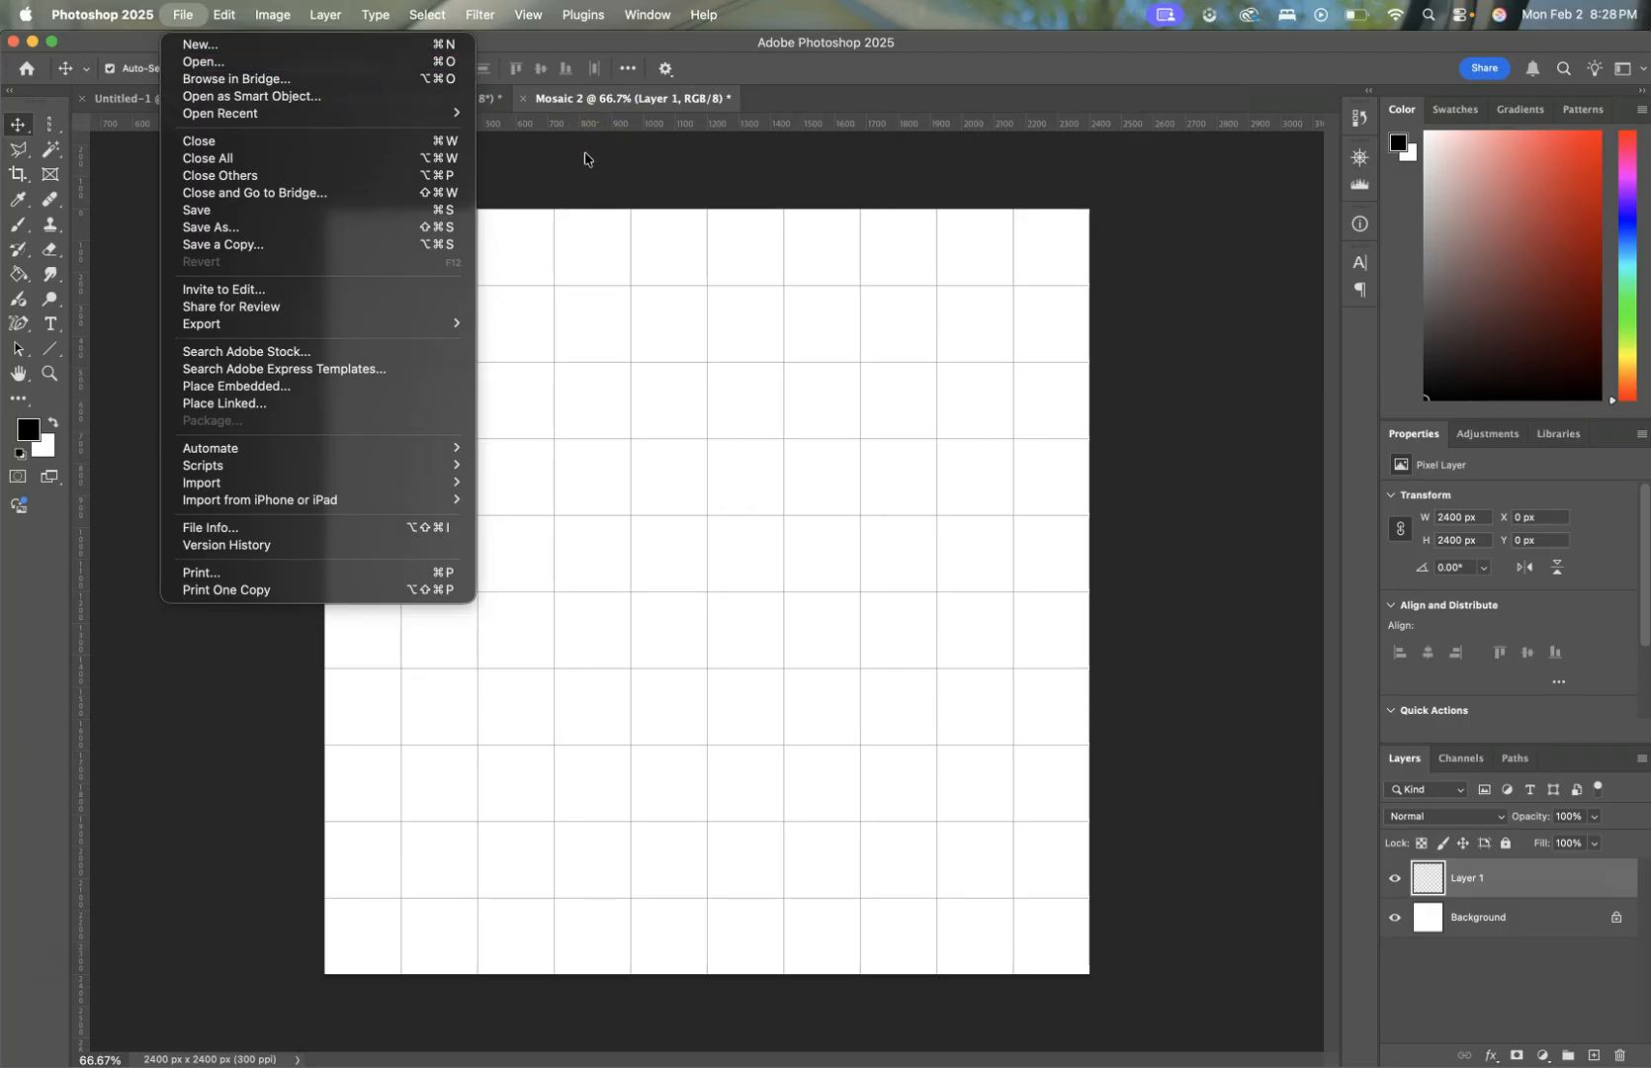
click(581, 163)
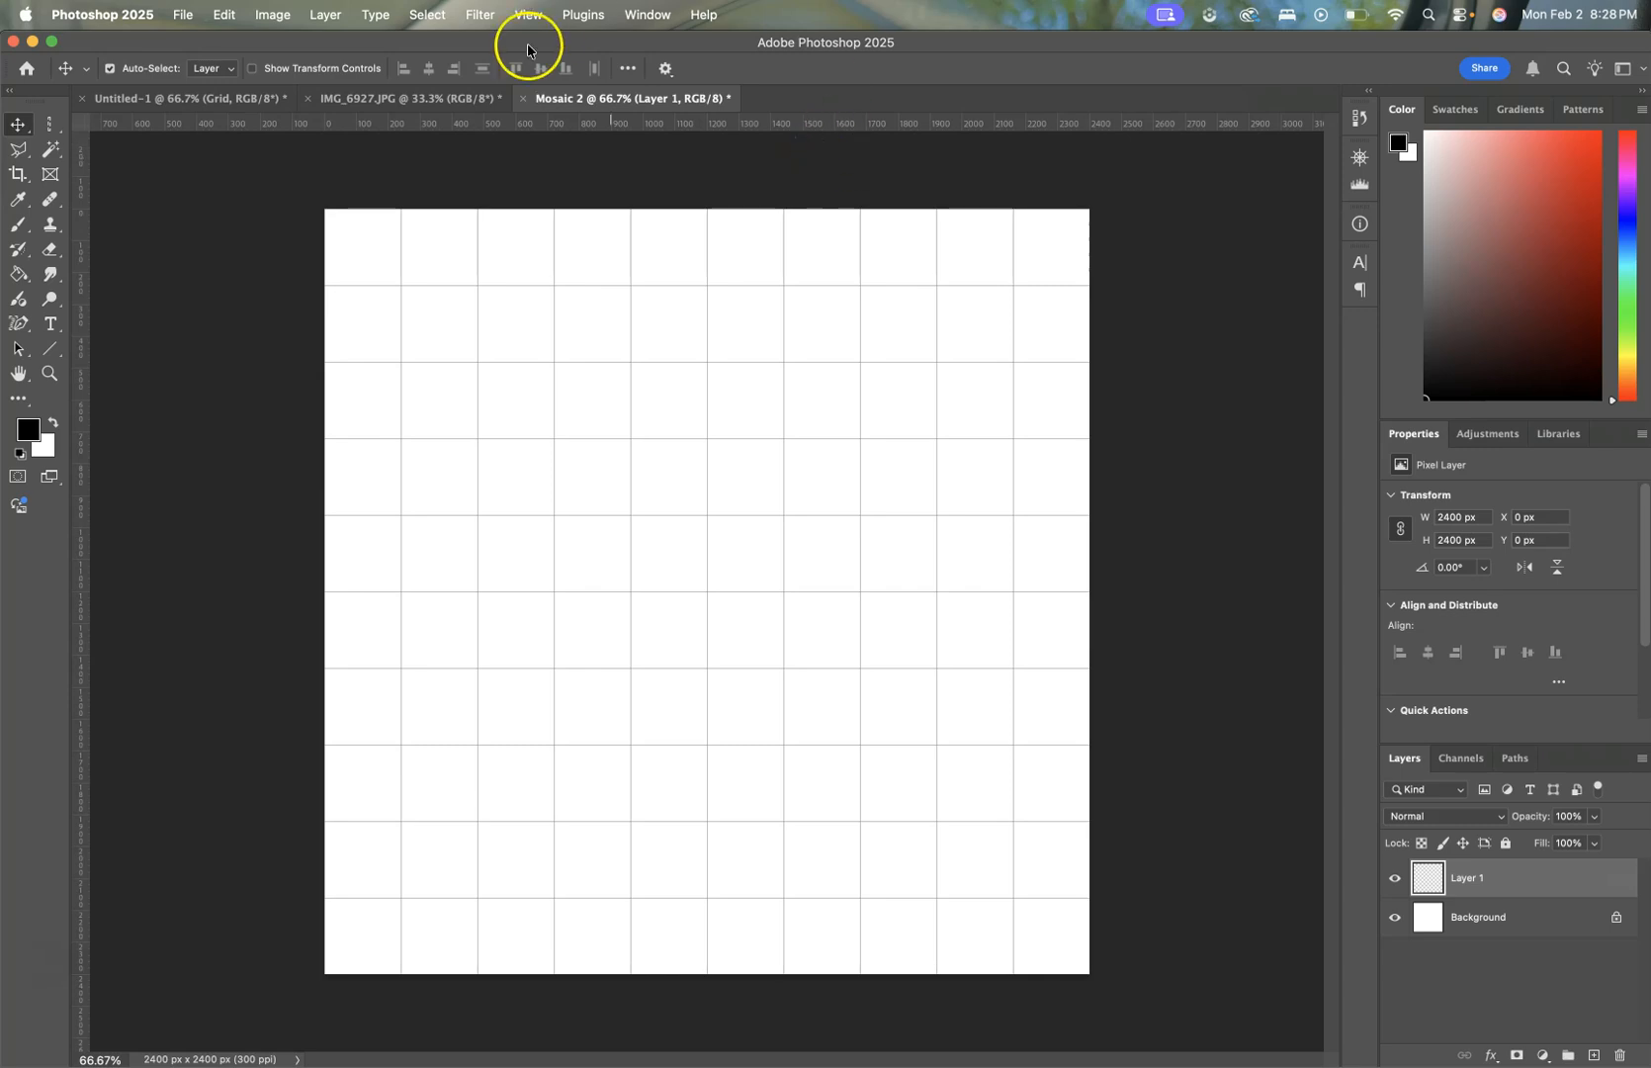
click(462, 100)
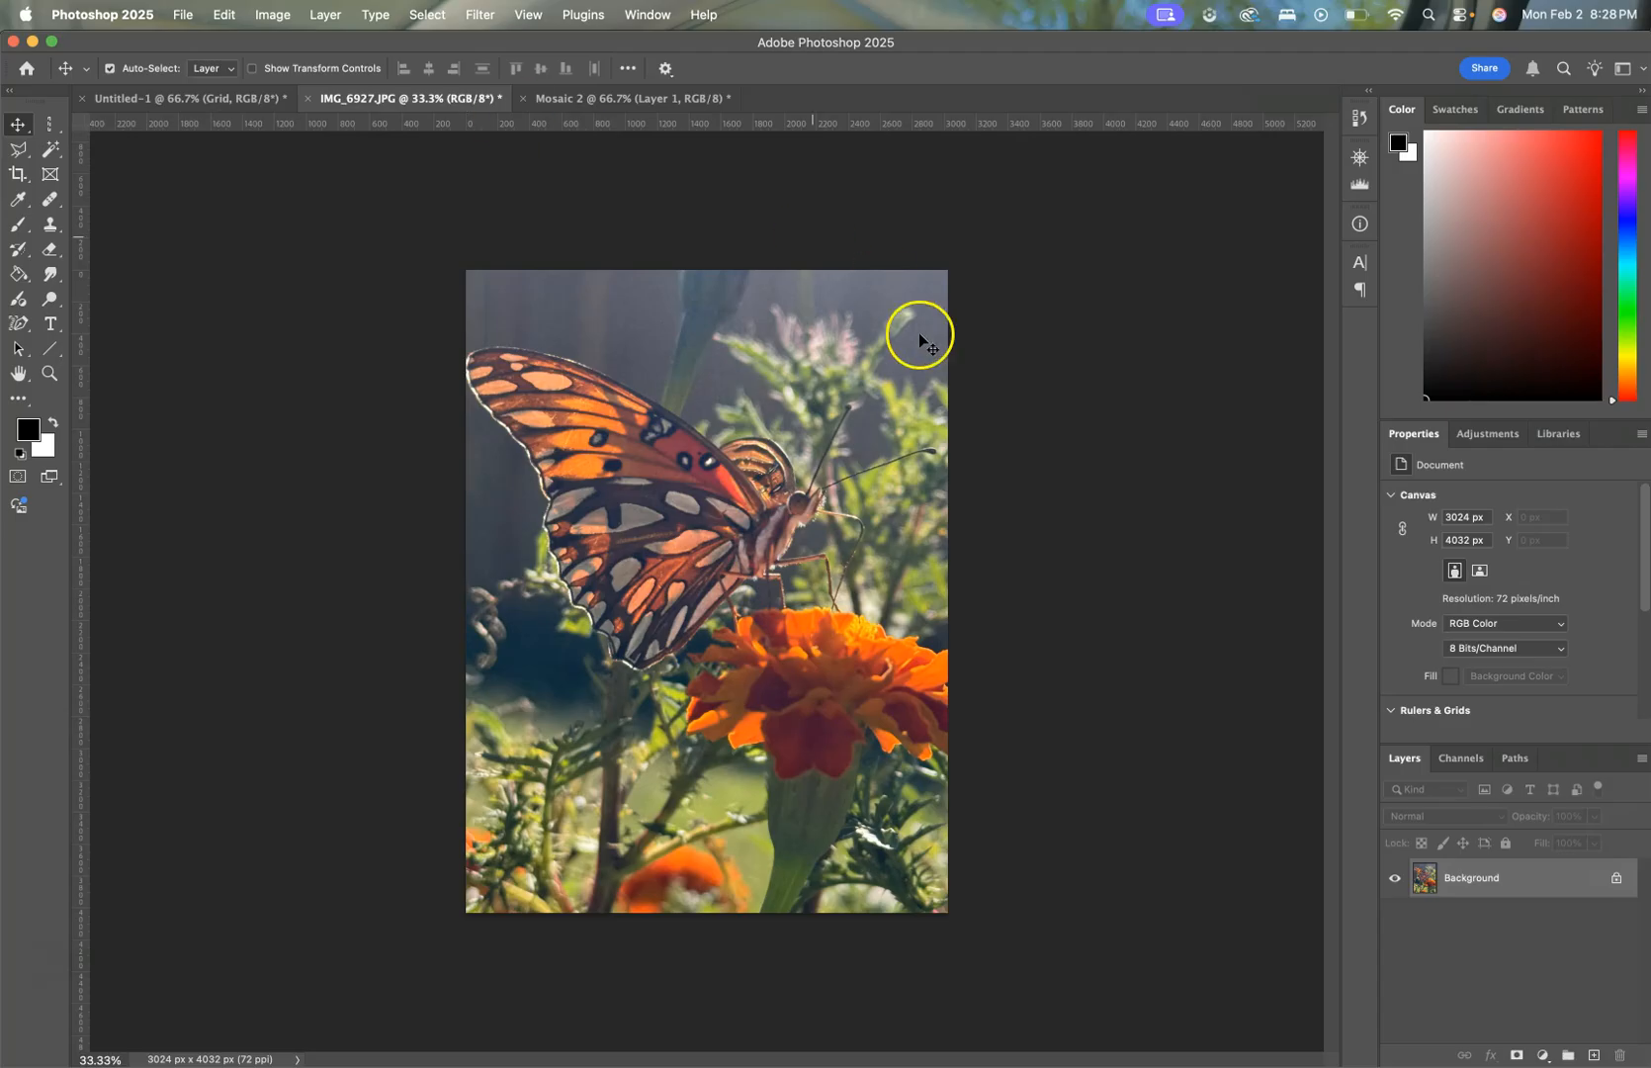
click(240, 99)
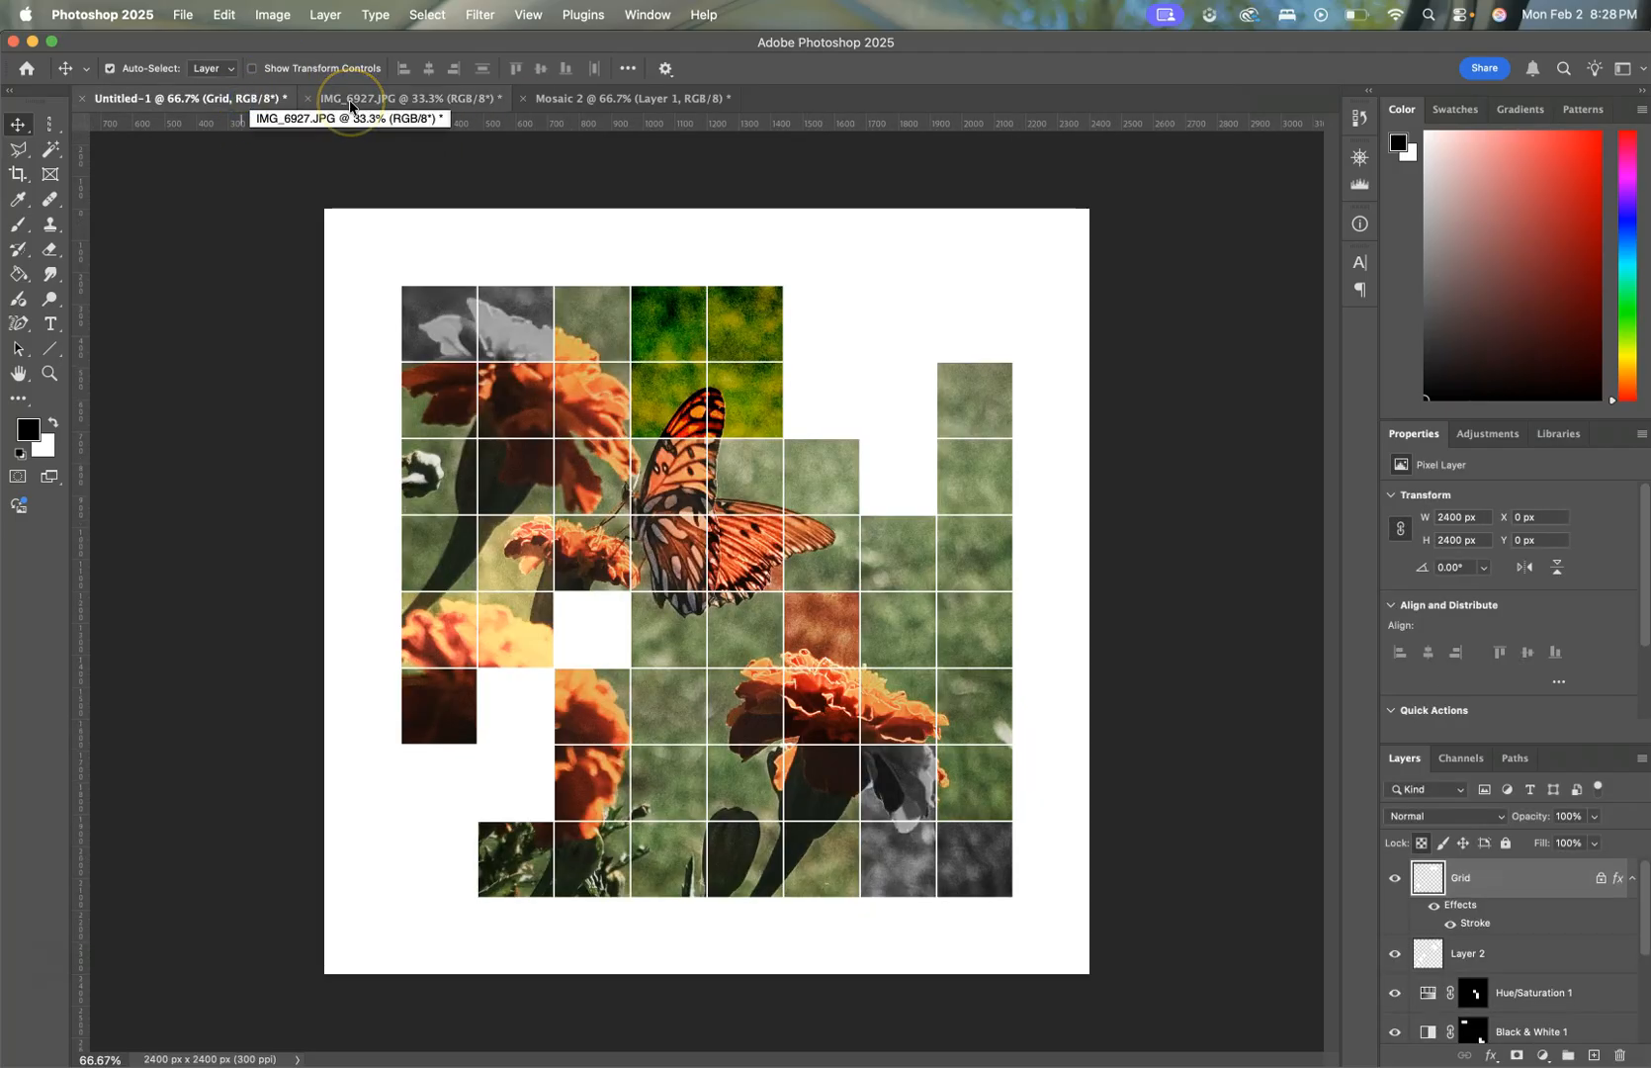
Step: Crop IMG_6927.JPG to an 8 by 8 square ratio, with the whole butterfly and the orange flower inside the frame
click(353, 101)
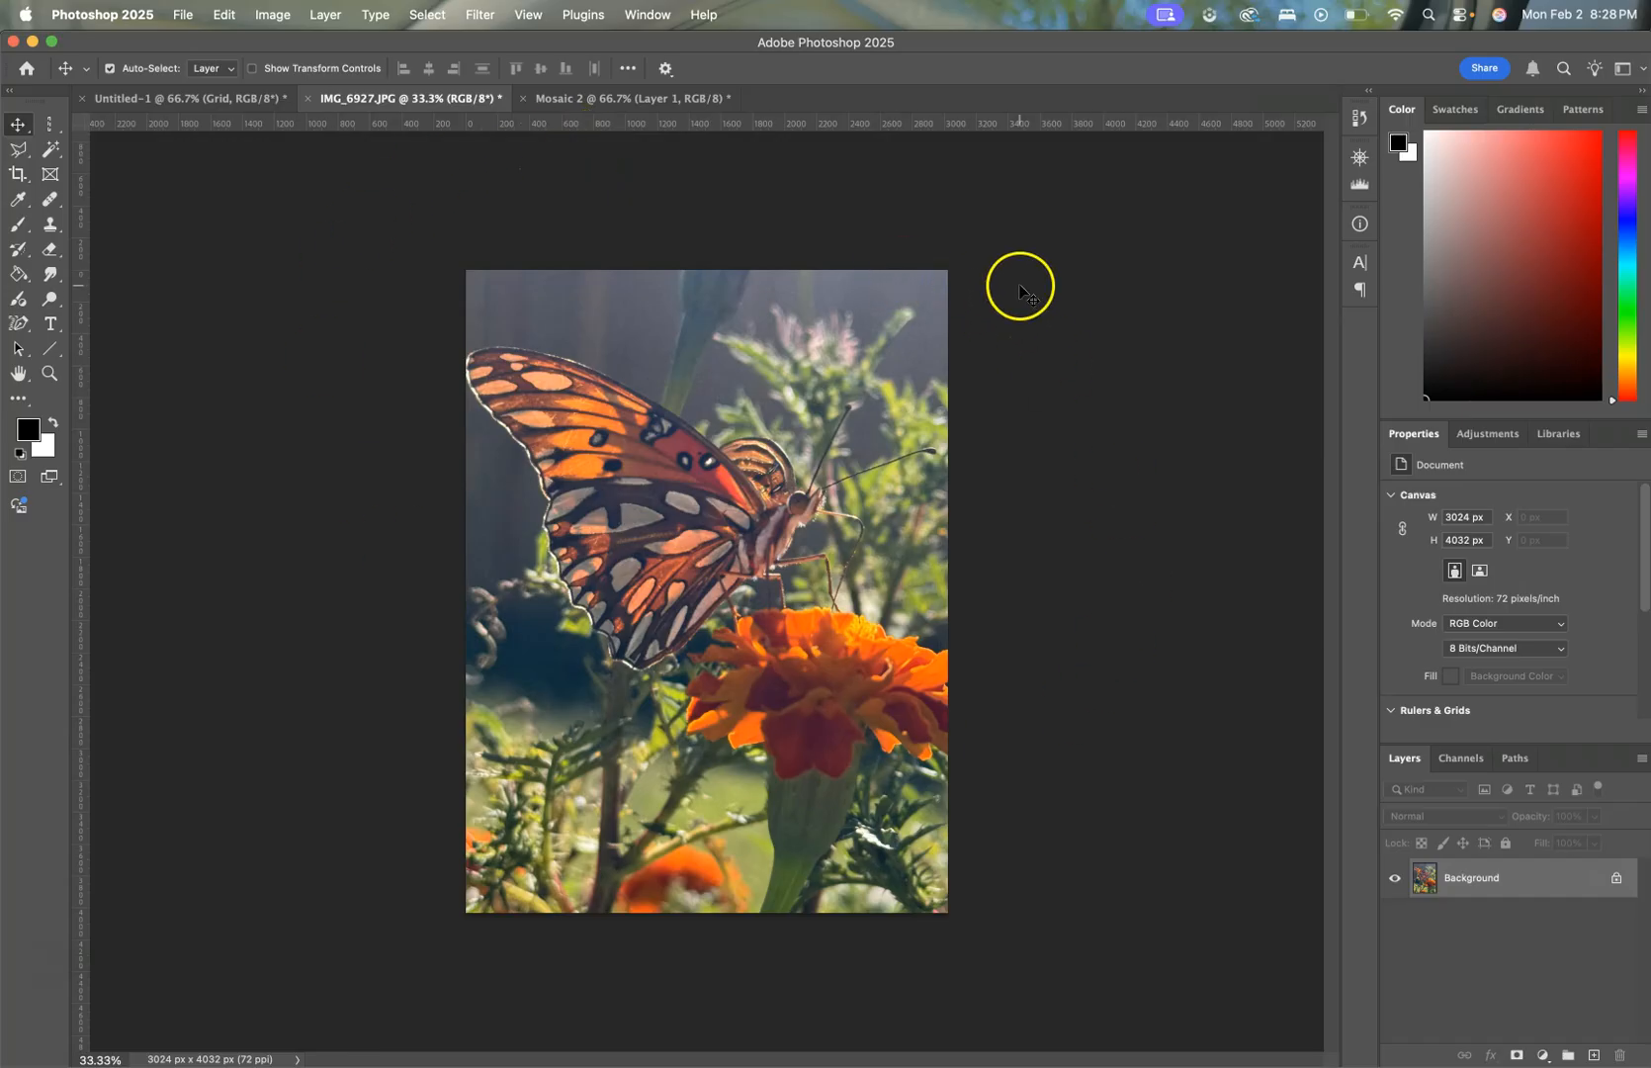
click(18, 176)
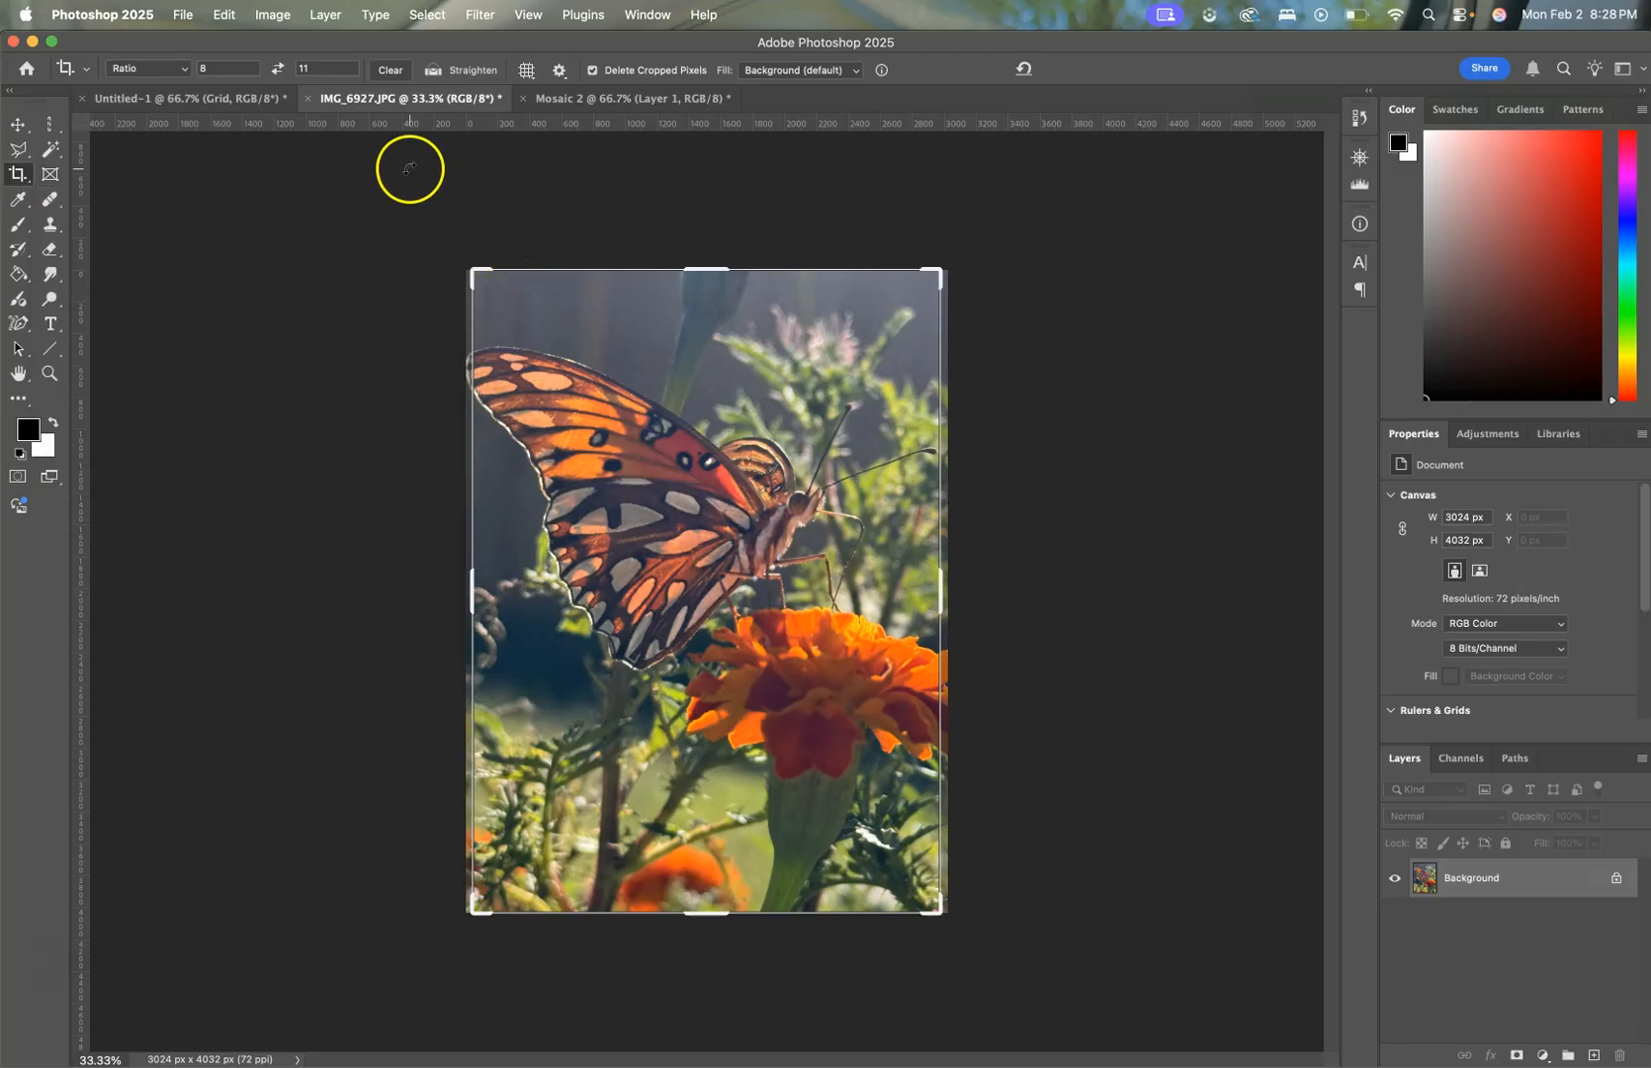
click(243, 67)
click(345, 66)
text(8)
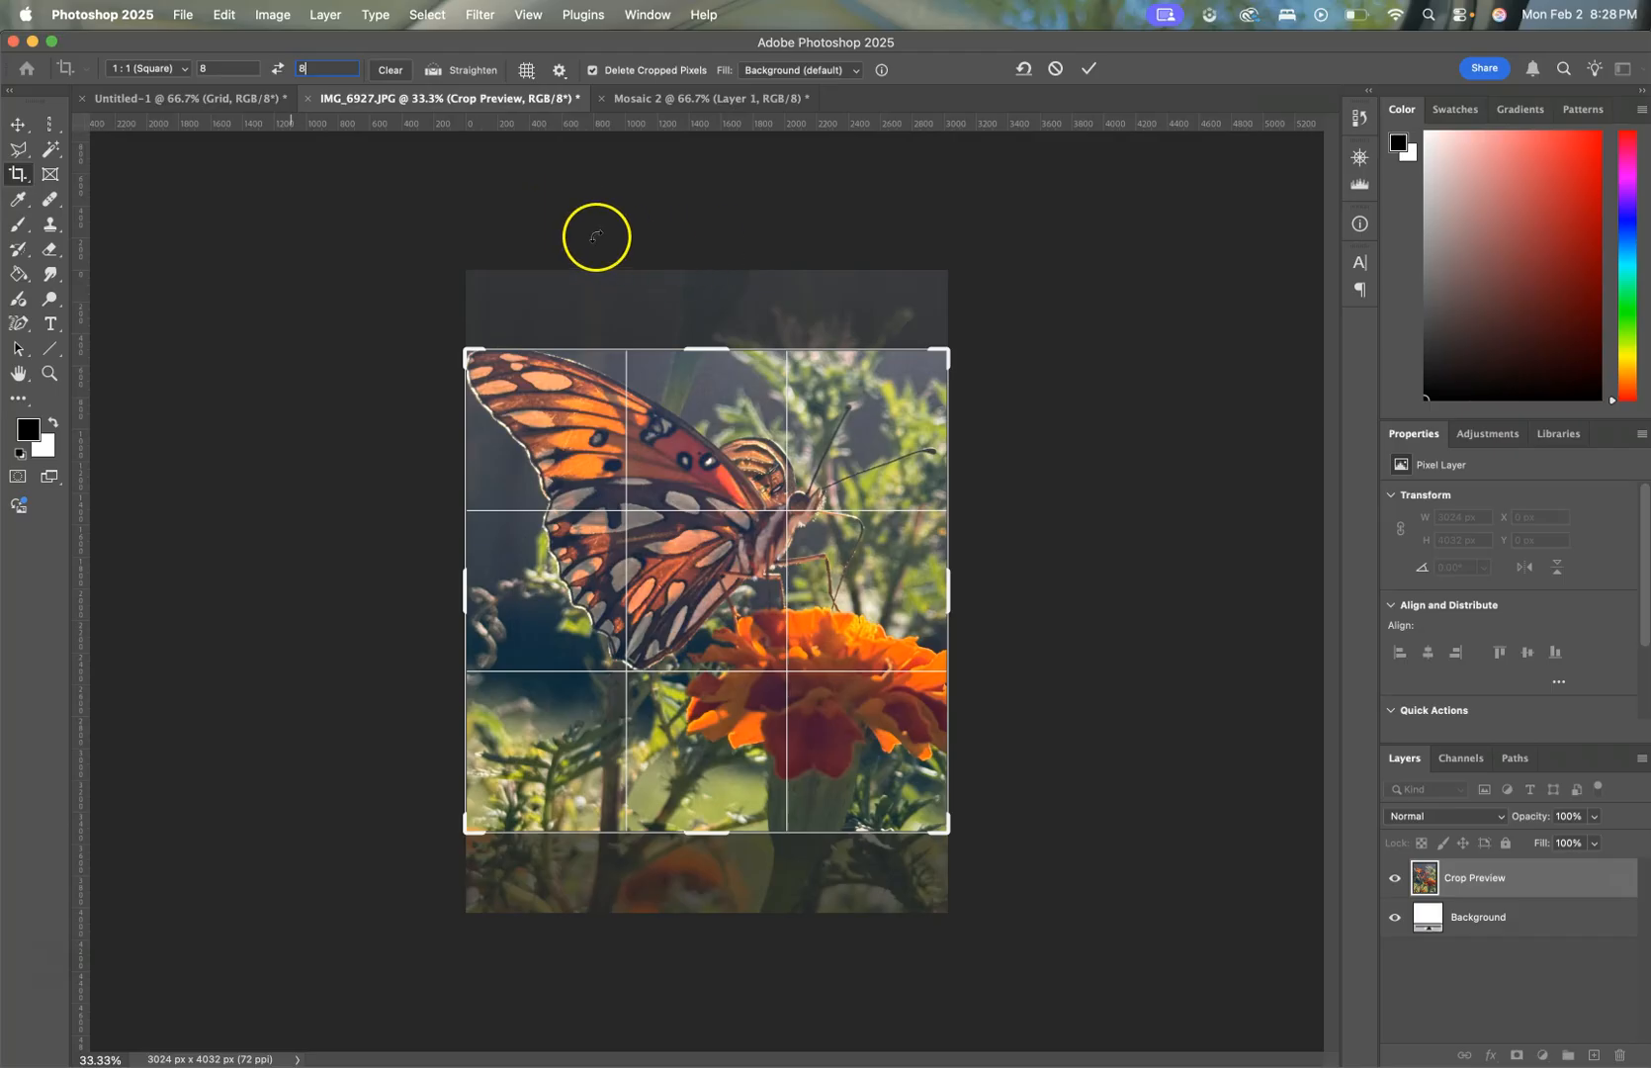
mouse_move(672, 502)
mouse_down()
mouse_move(675, 478)
mouse_move(675, 527)
mouse_move(673, 511)
mouse_up()
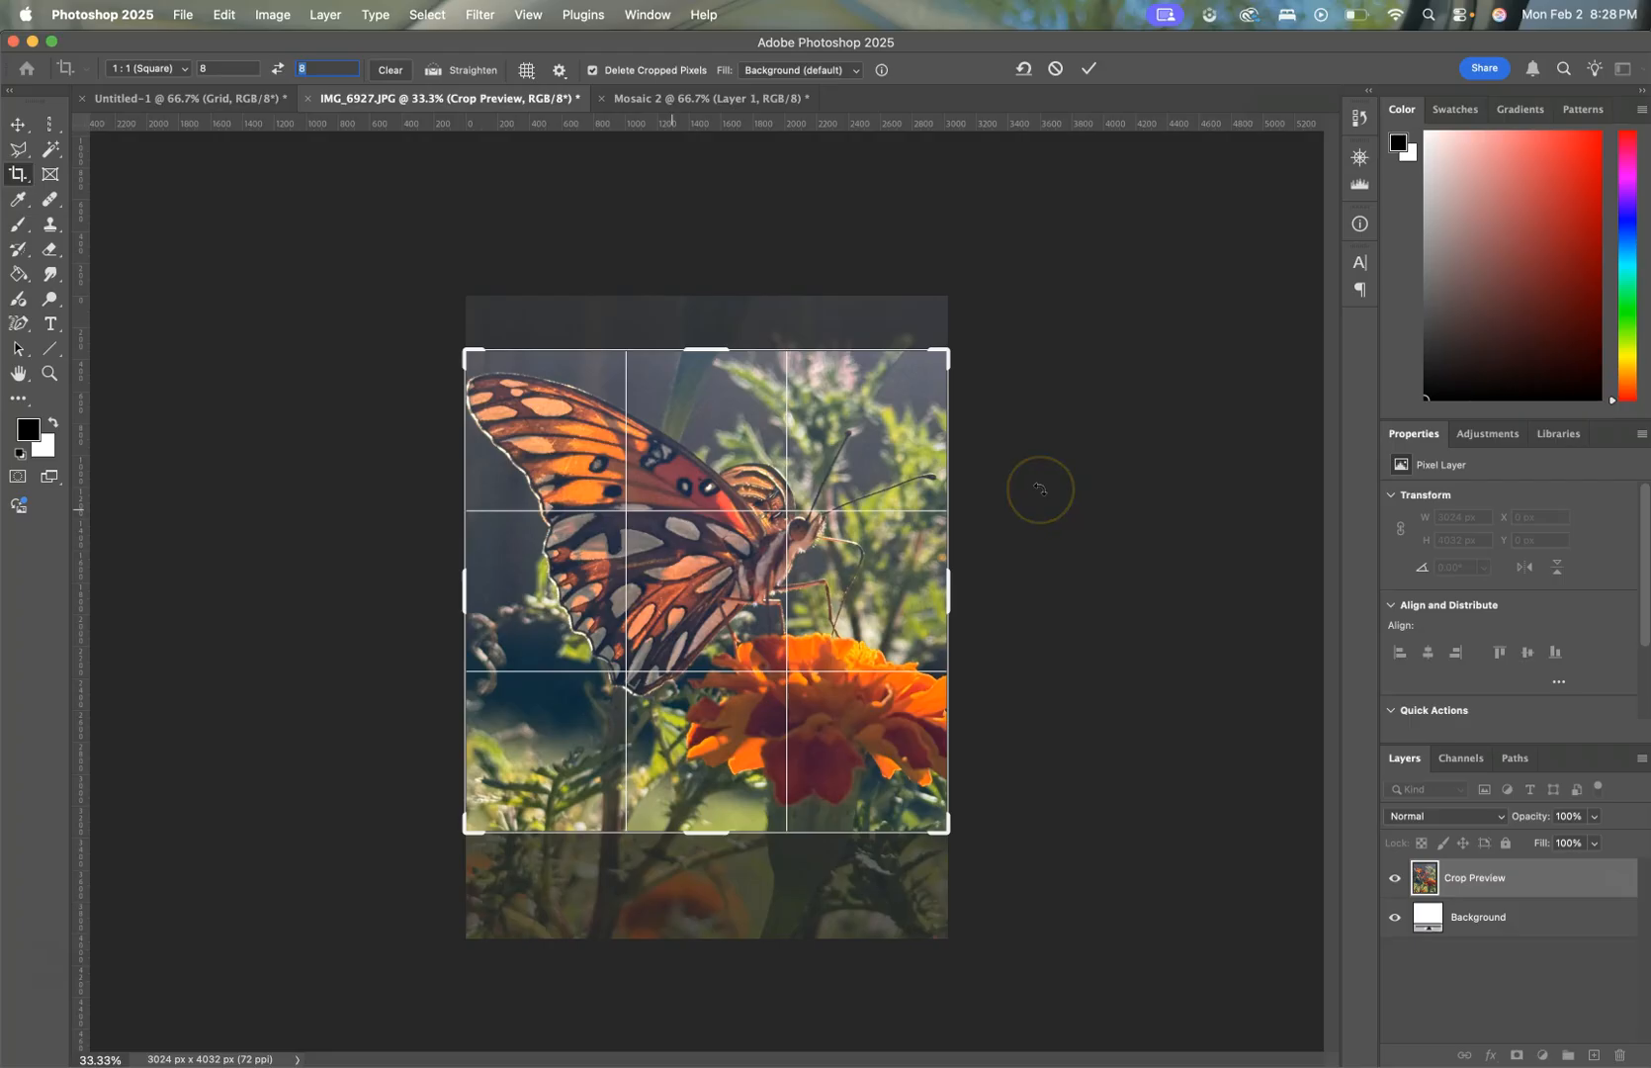
key(Return)
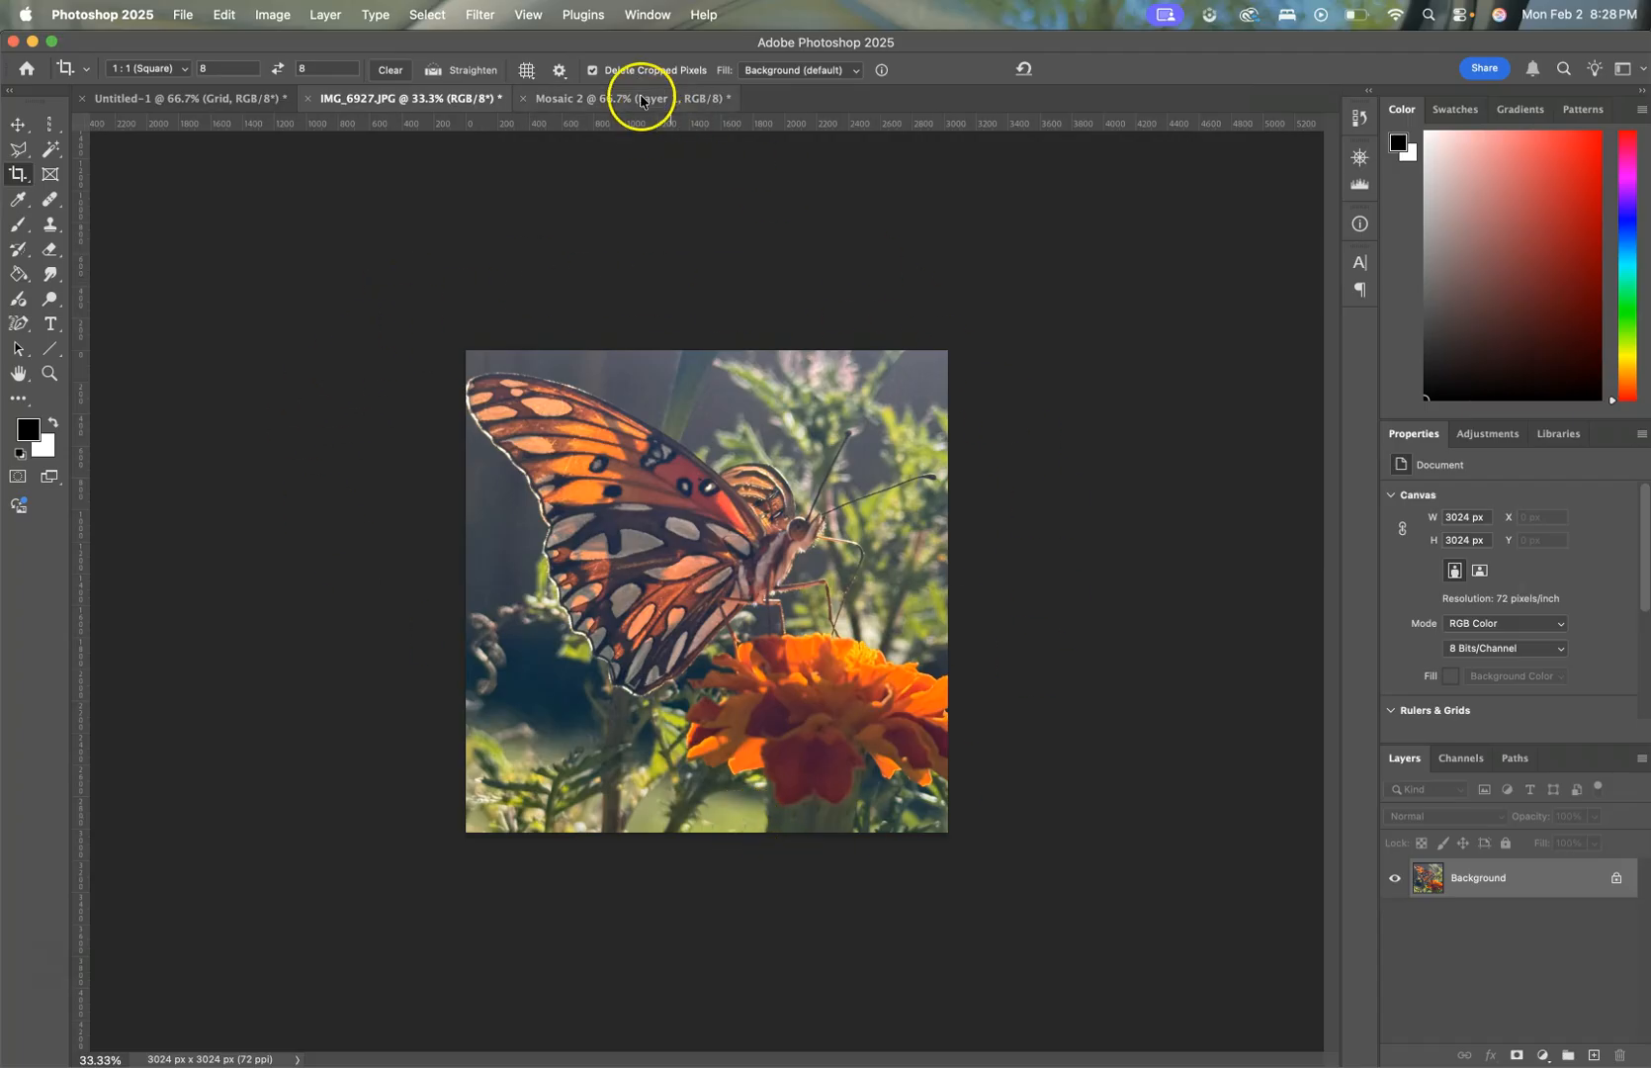
Step: Resize the cropped butterfly photo to 8 by 8 inches at a resolution of 300 pixels/inch
click(271, 16)
click(271, 16)
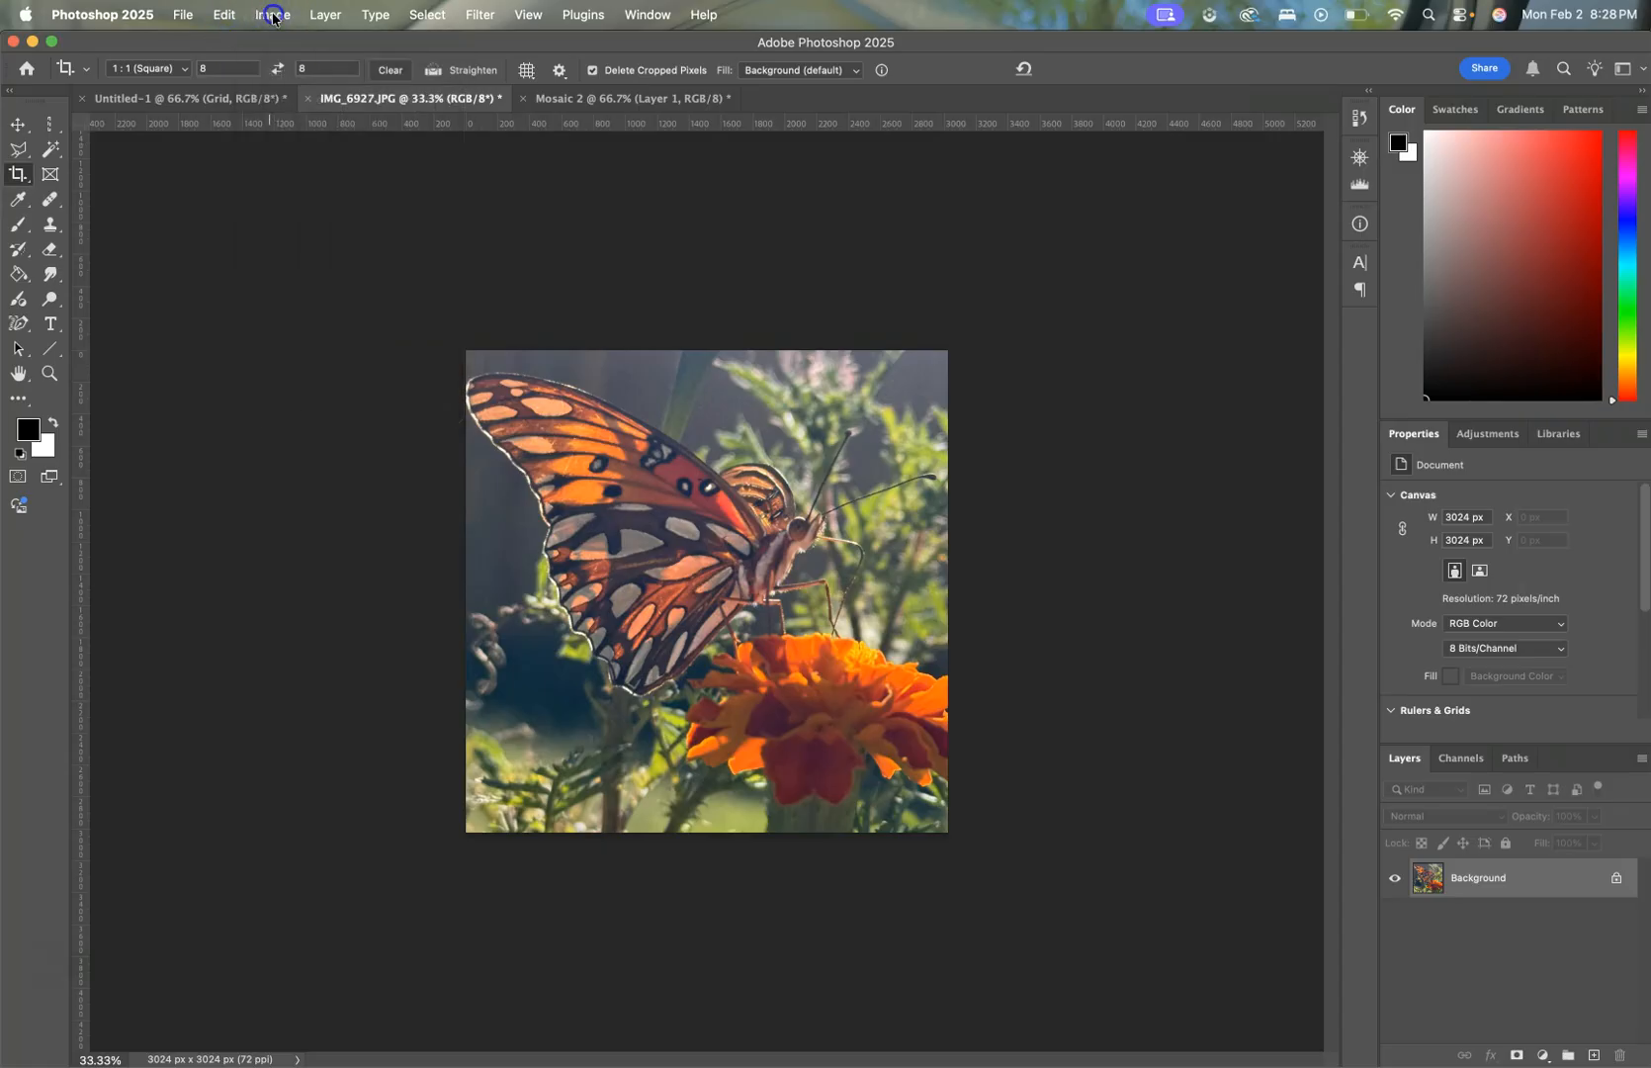
click(271, 15)
click(298, 167)
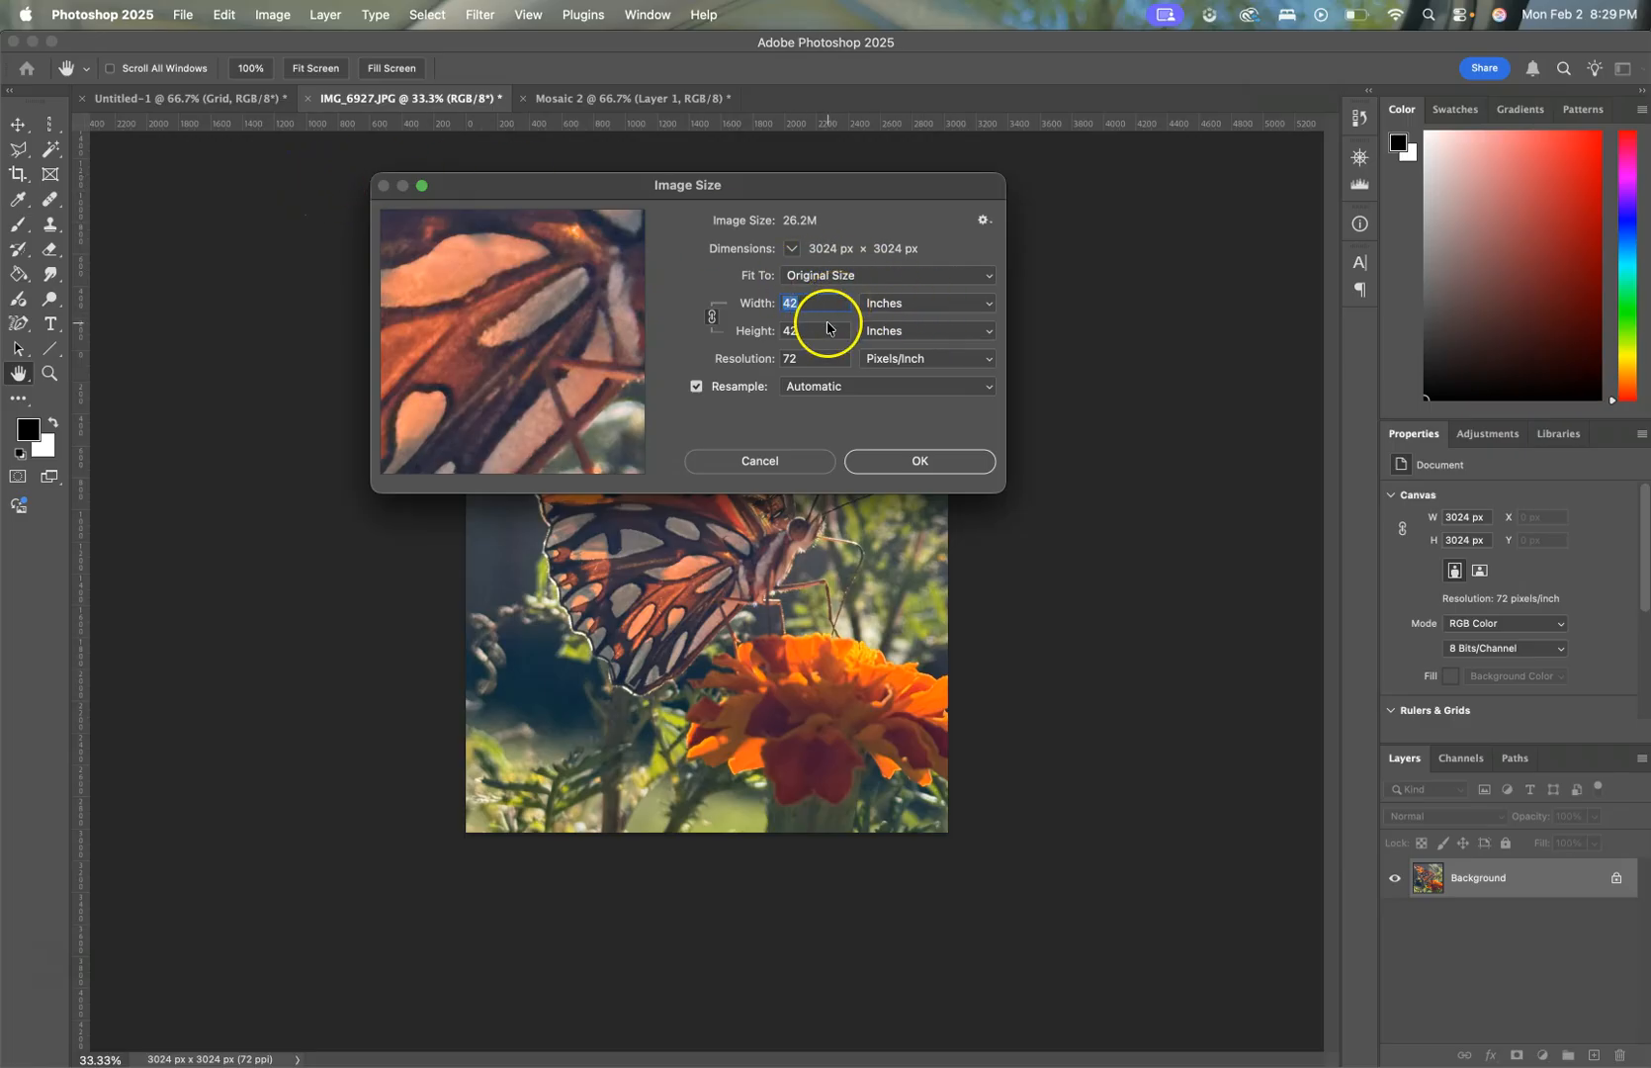
text(8)
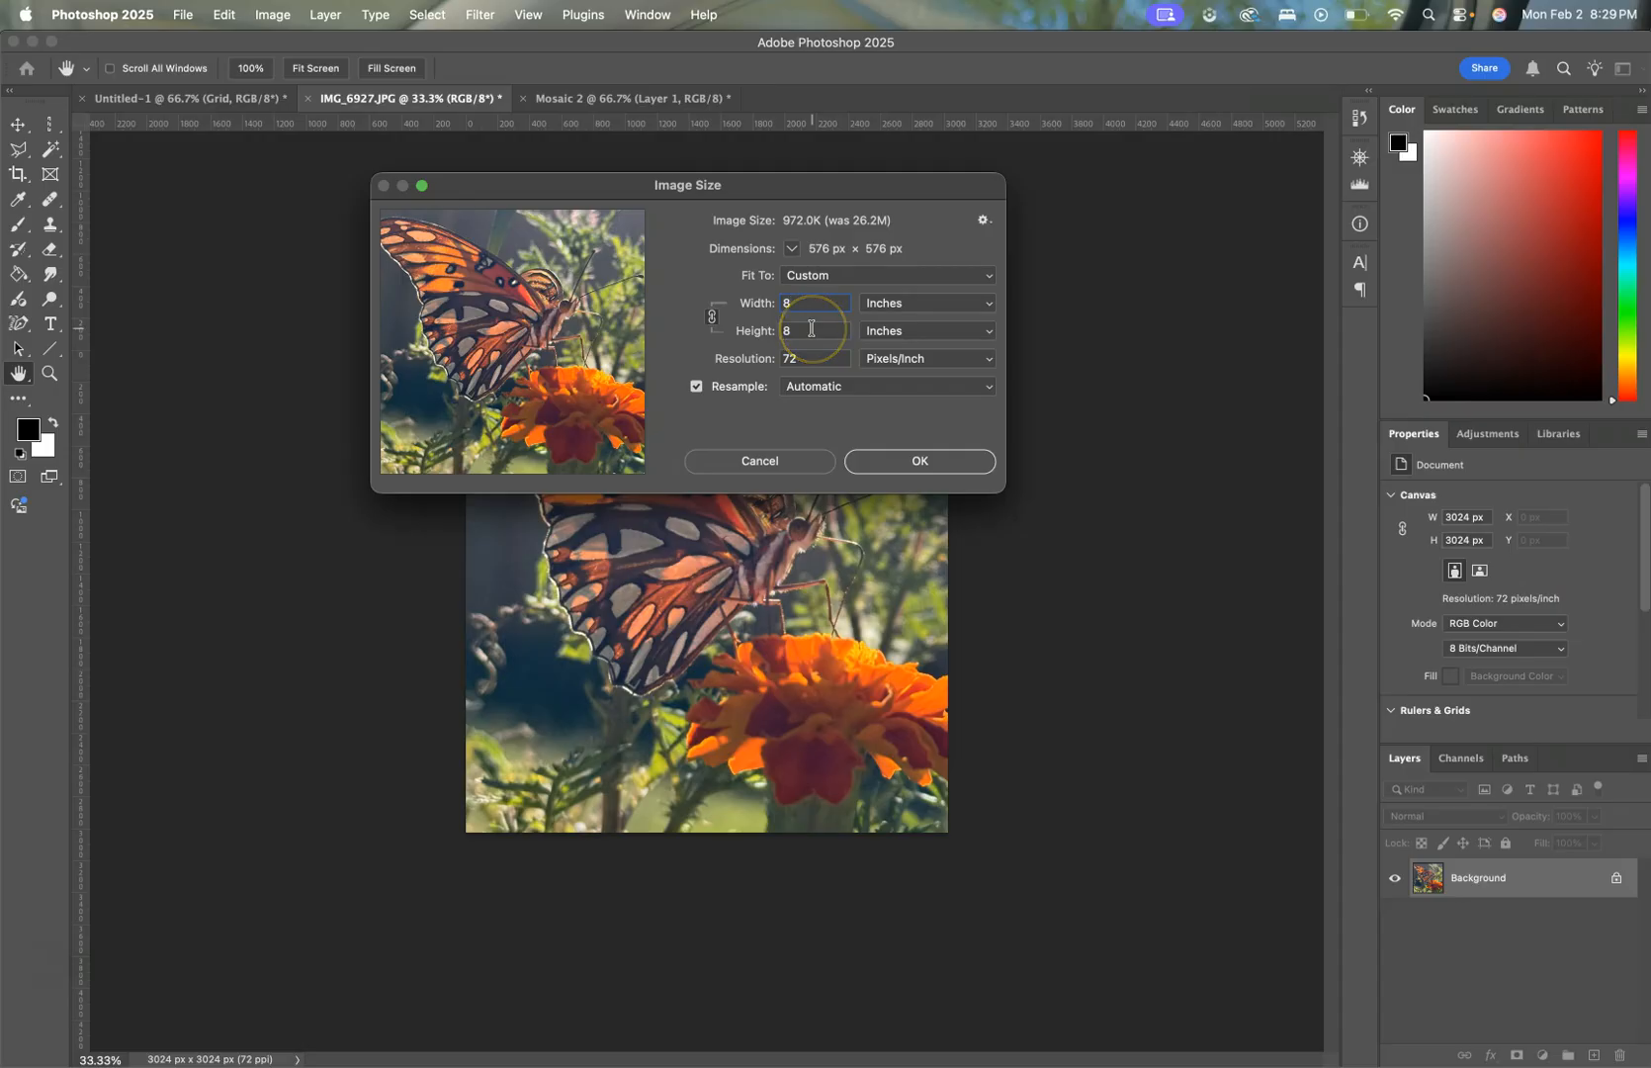
double_click(780, 355)
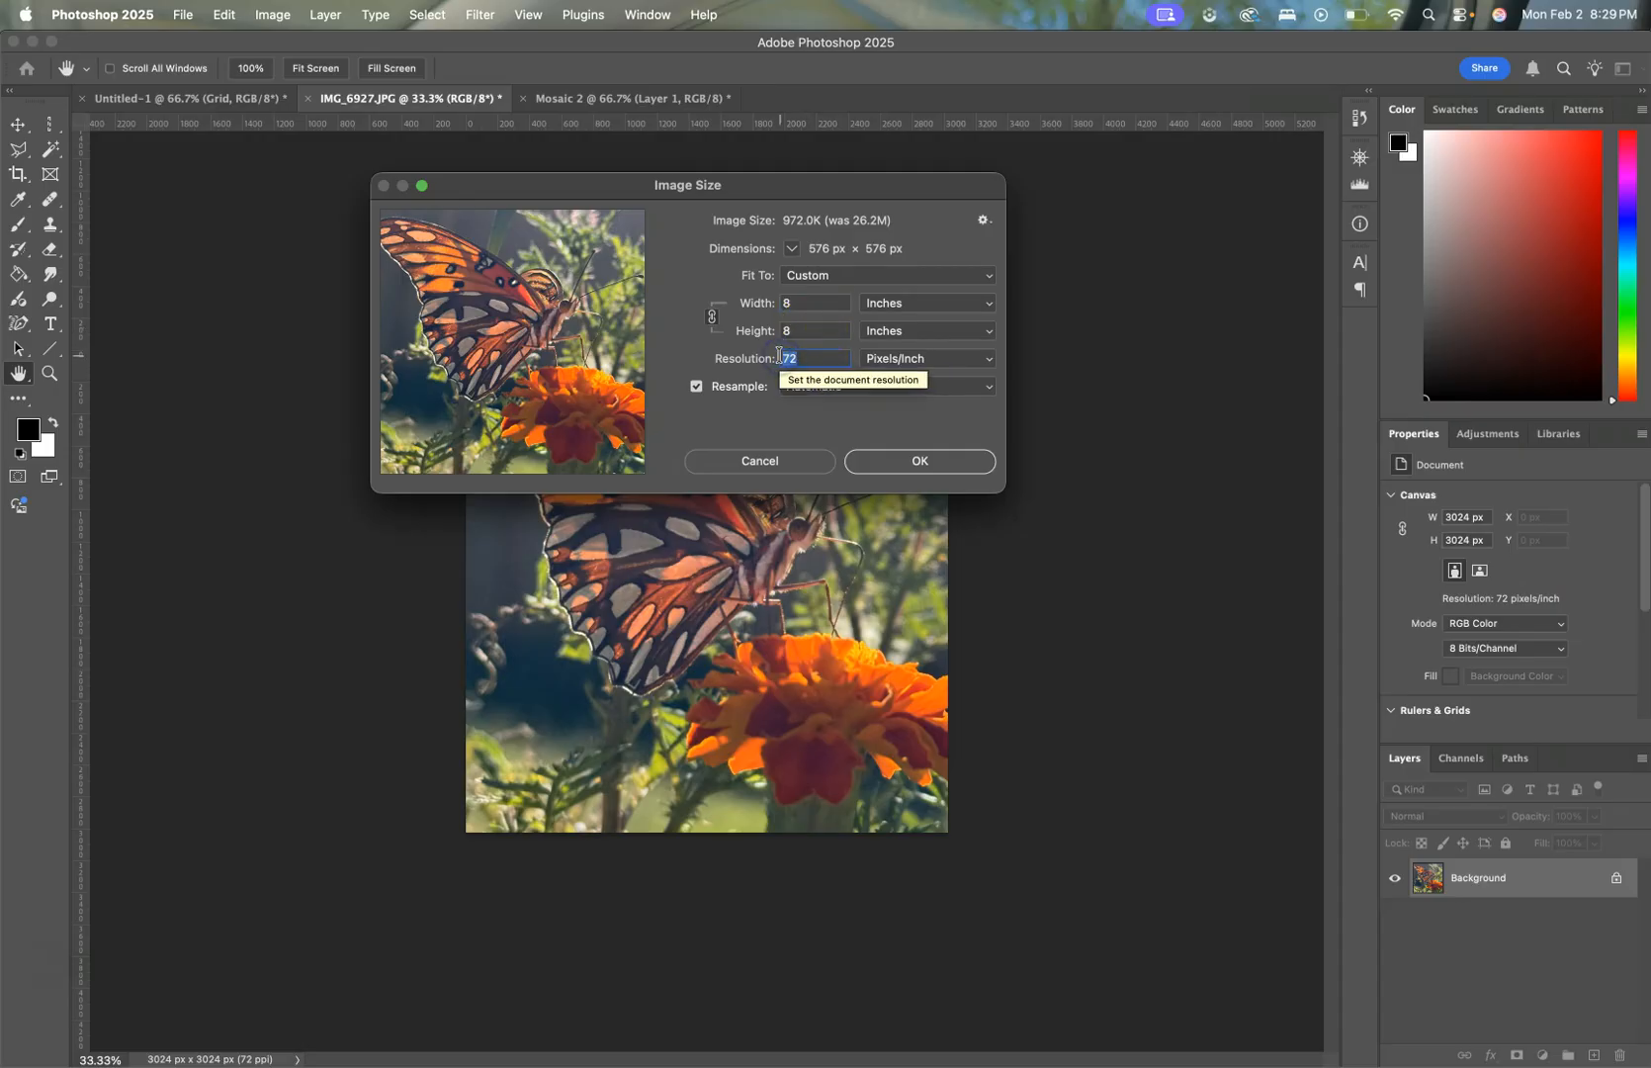
text(300)
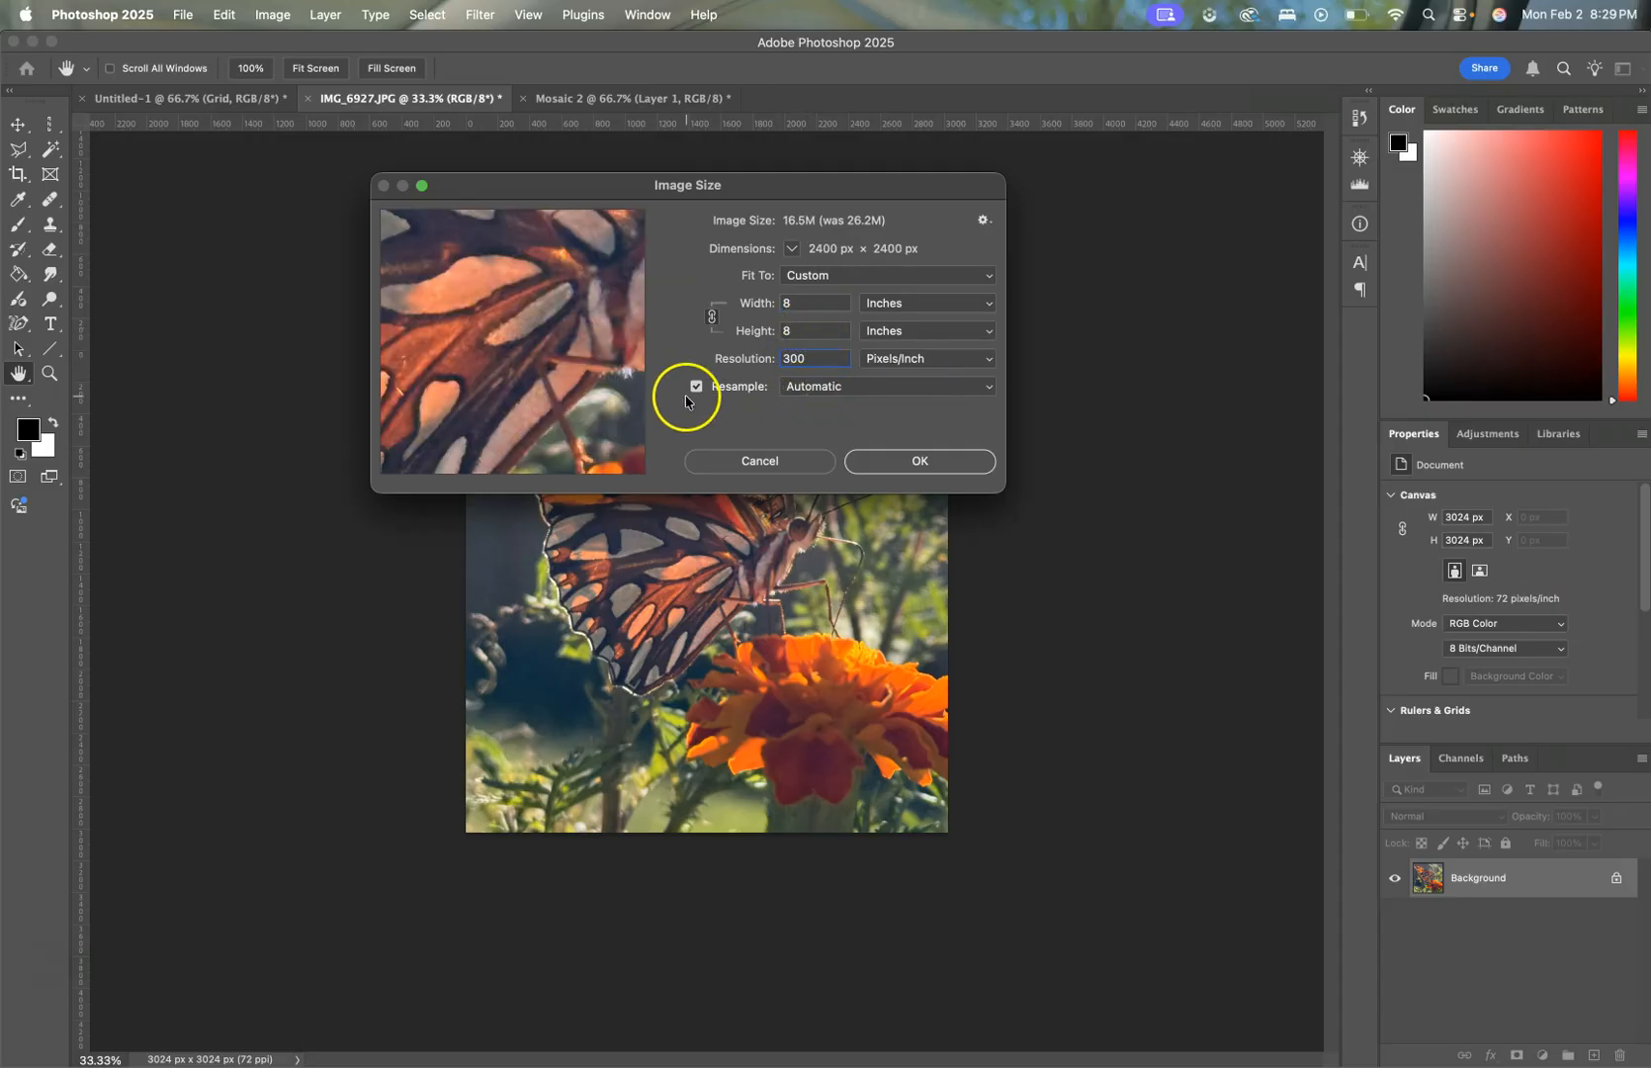
click(928, 463)
key(c)
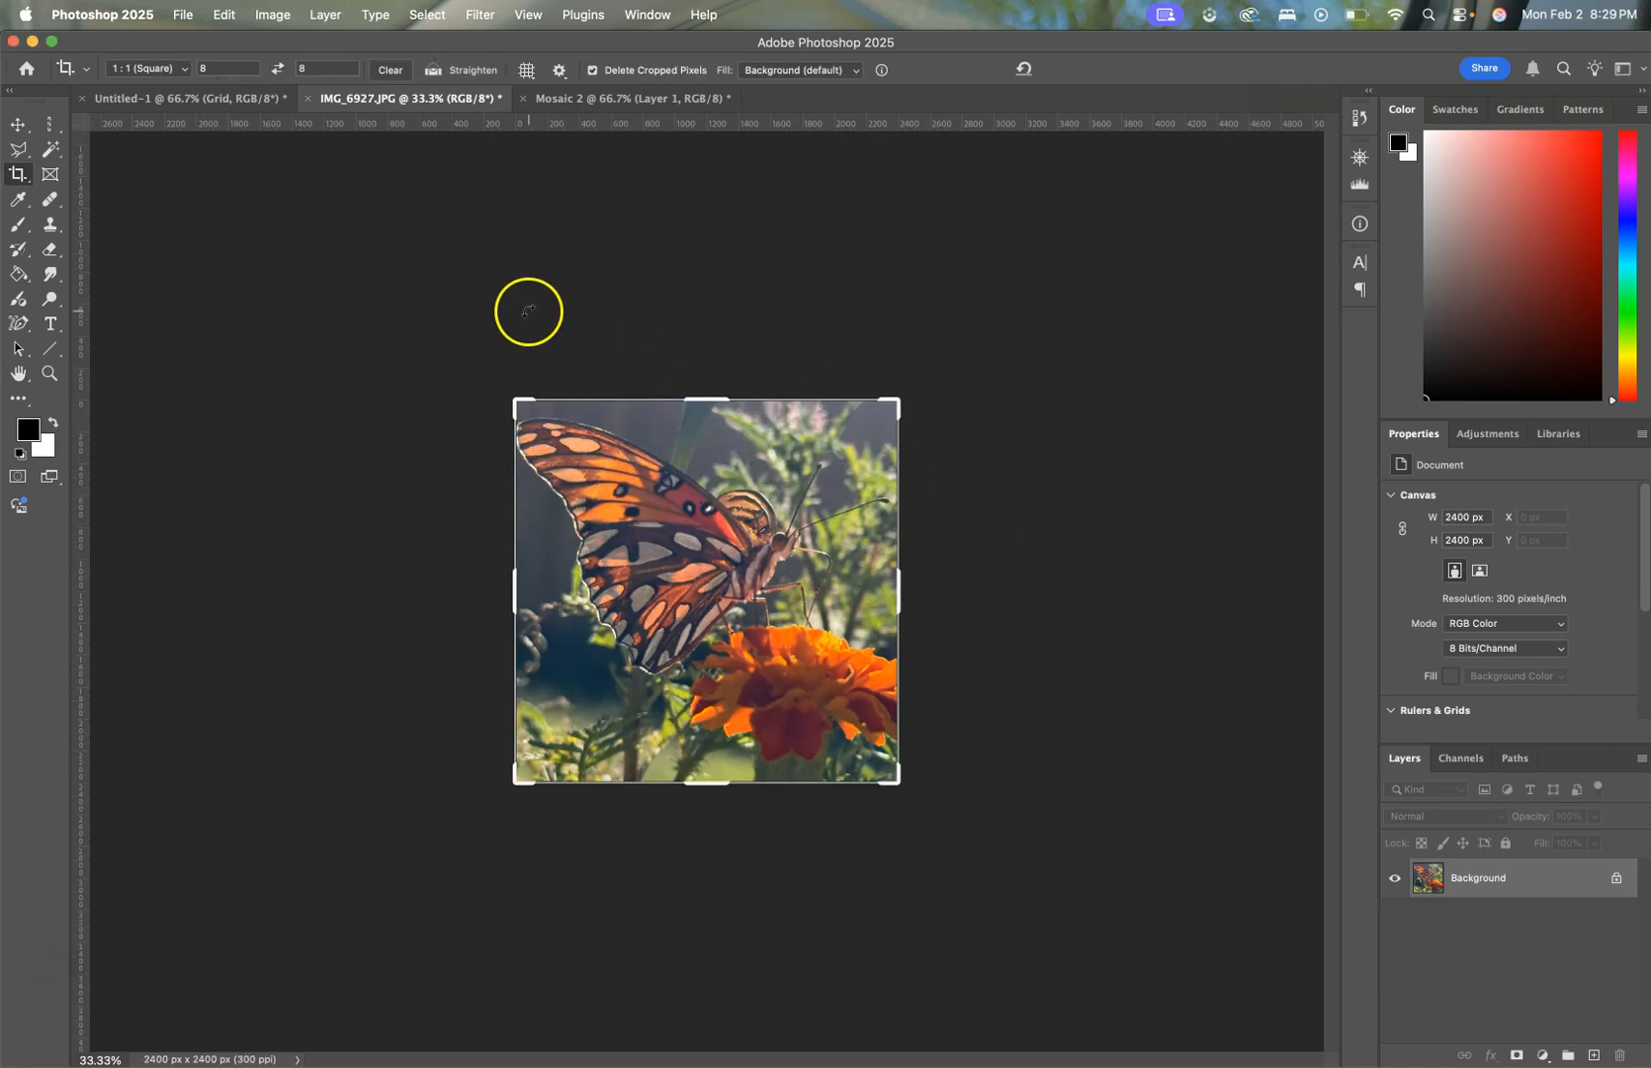
Step: Copy the entire butterfly photo and paste it into the Mosaic 2 document as a new layer
click(18, 125)
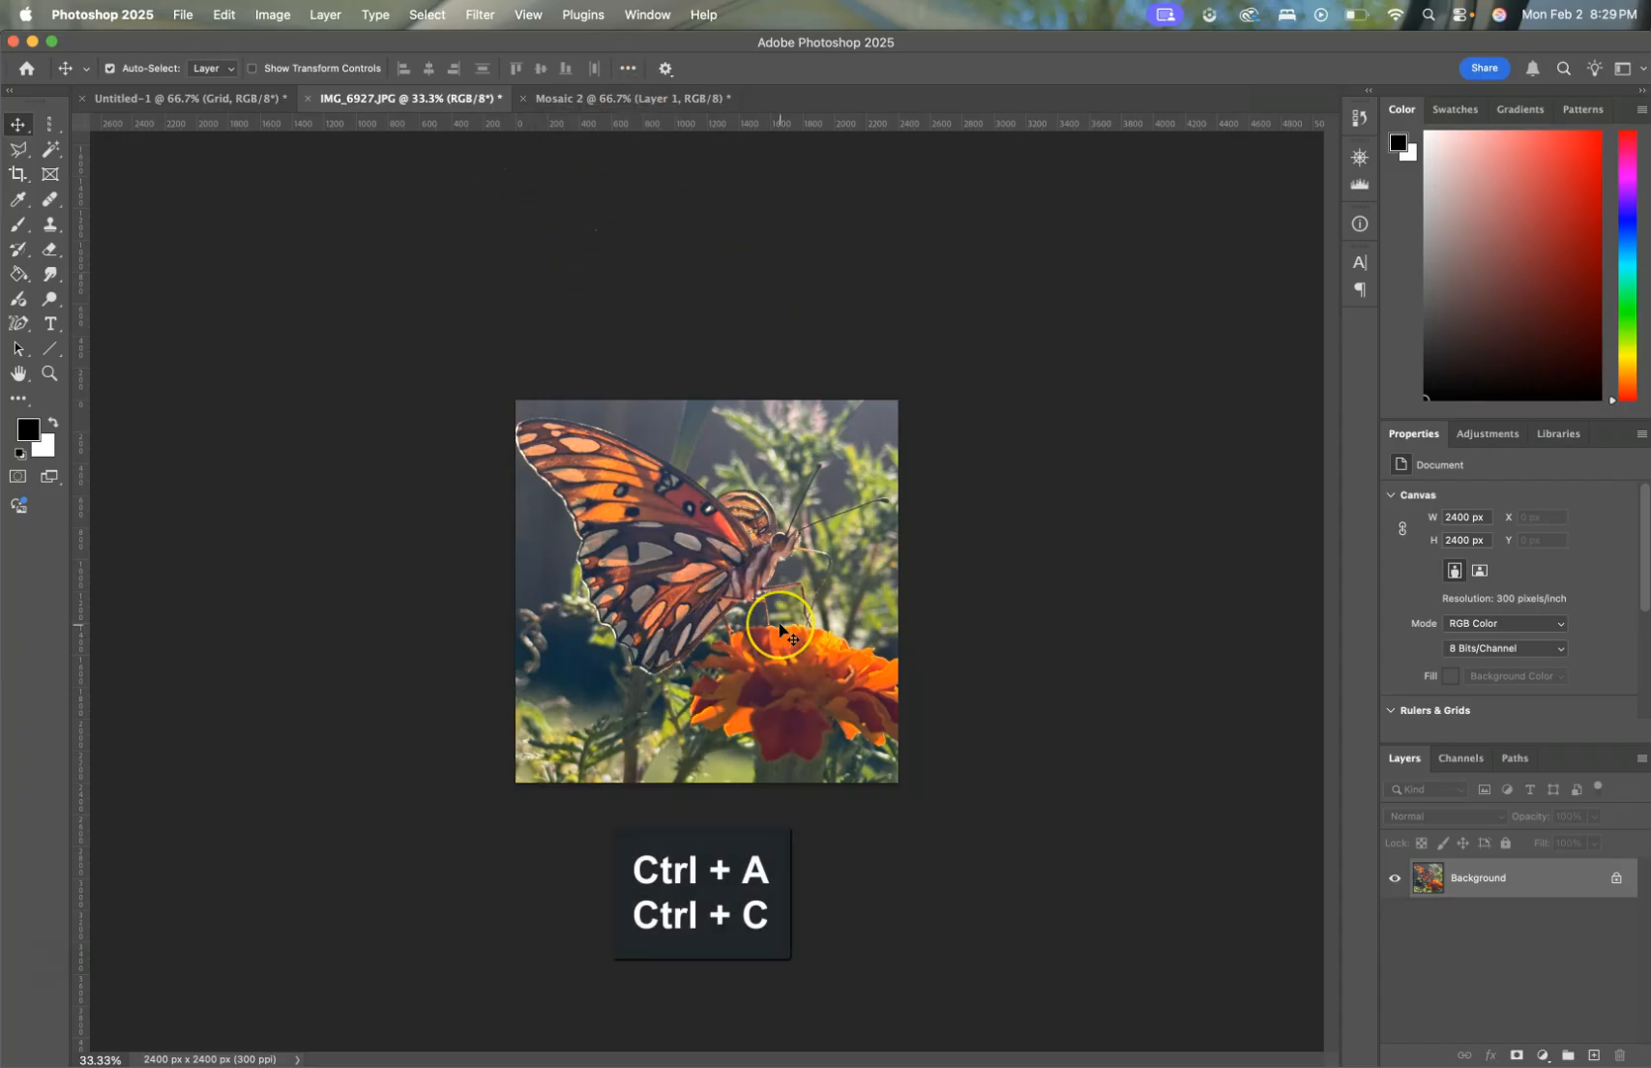
key(super+a)
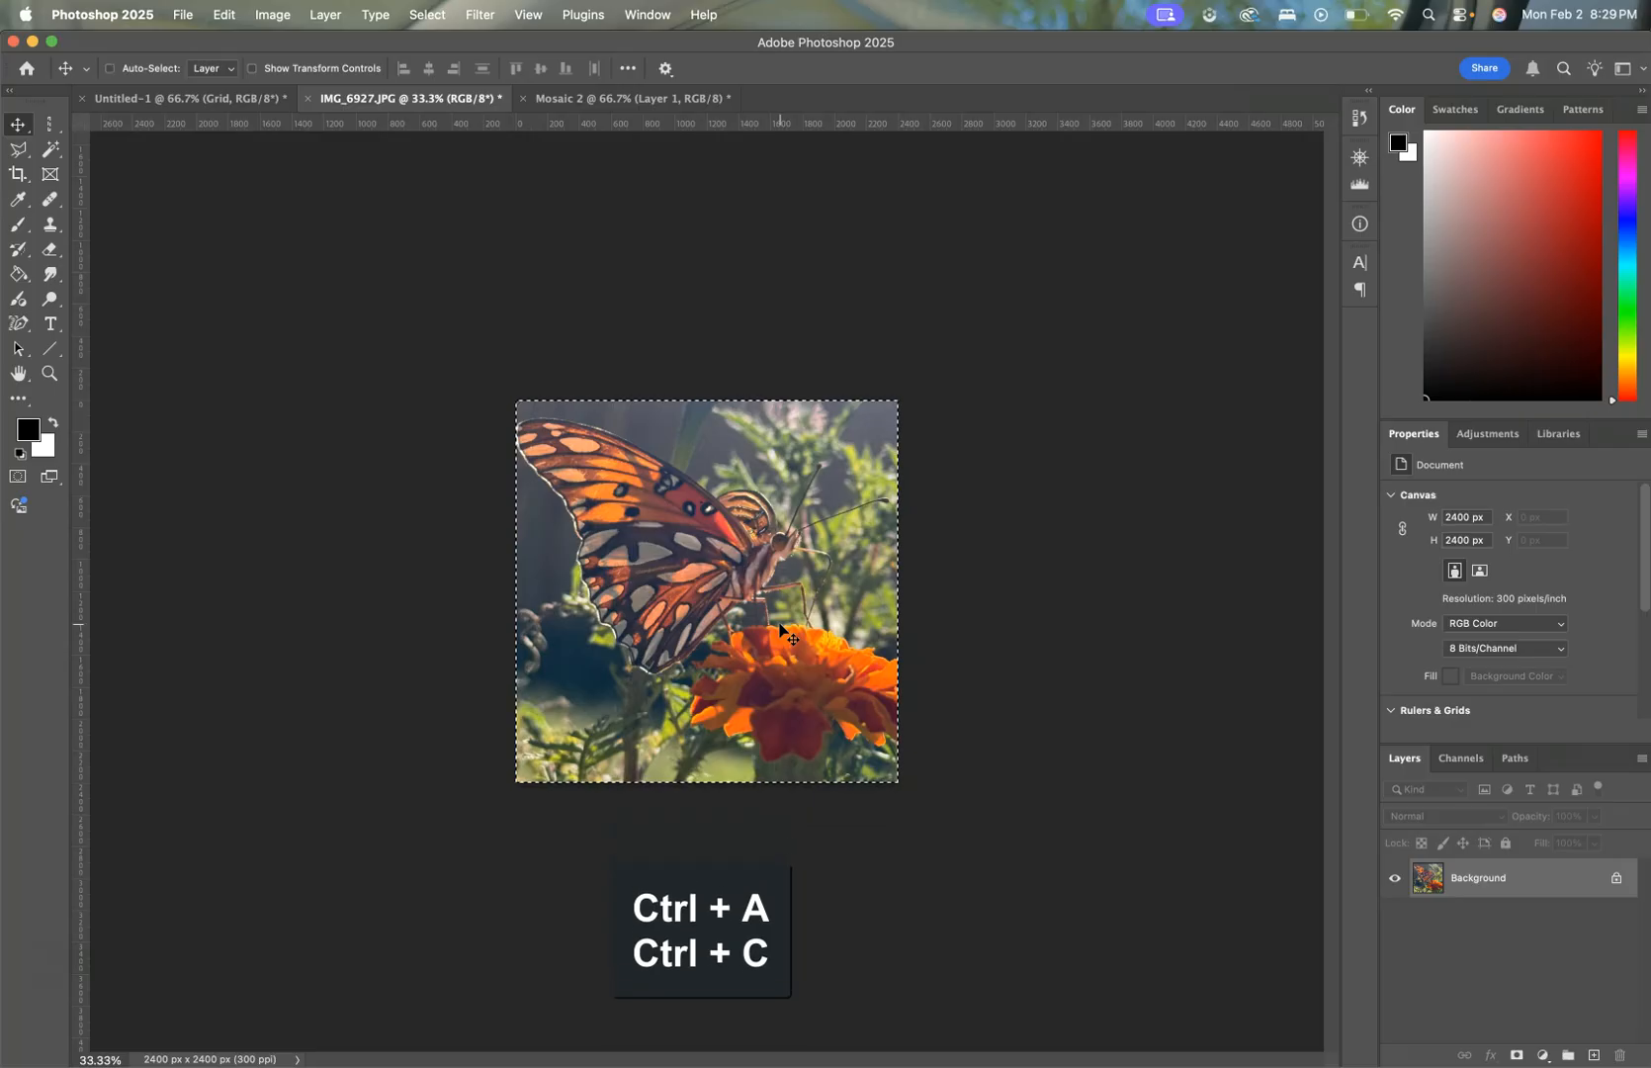
click(590, 101)
key(super+v)
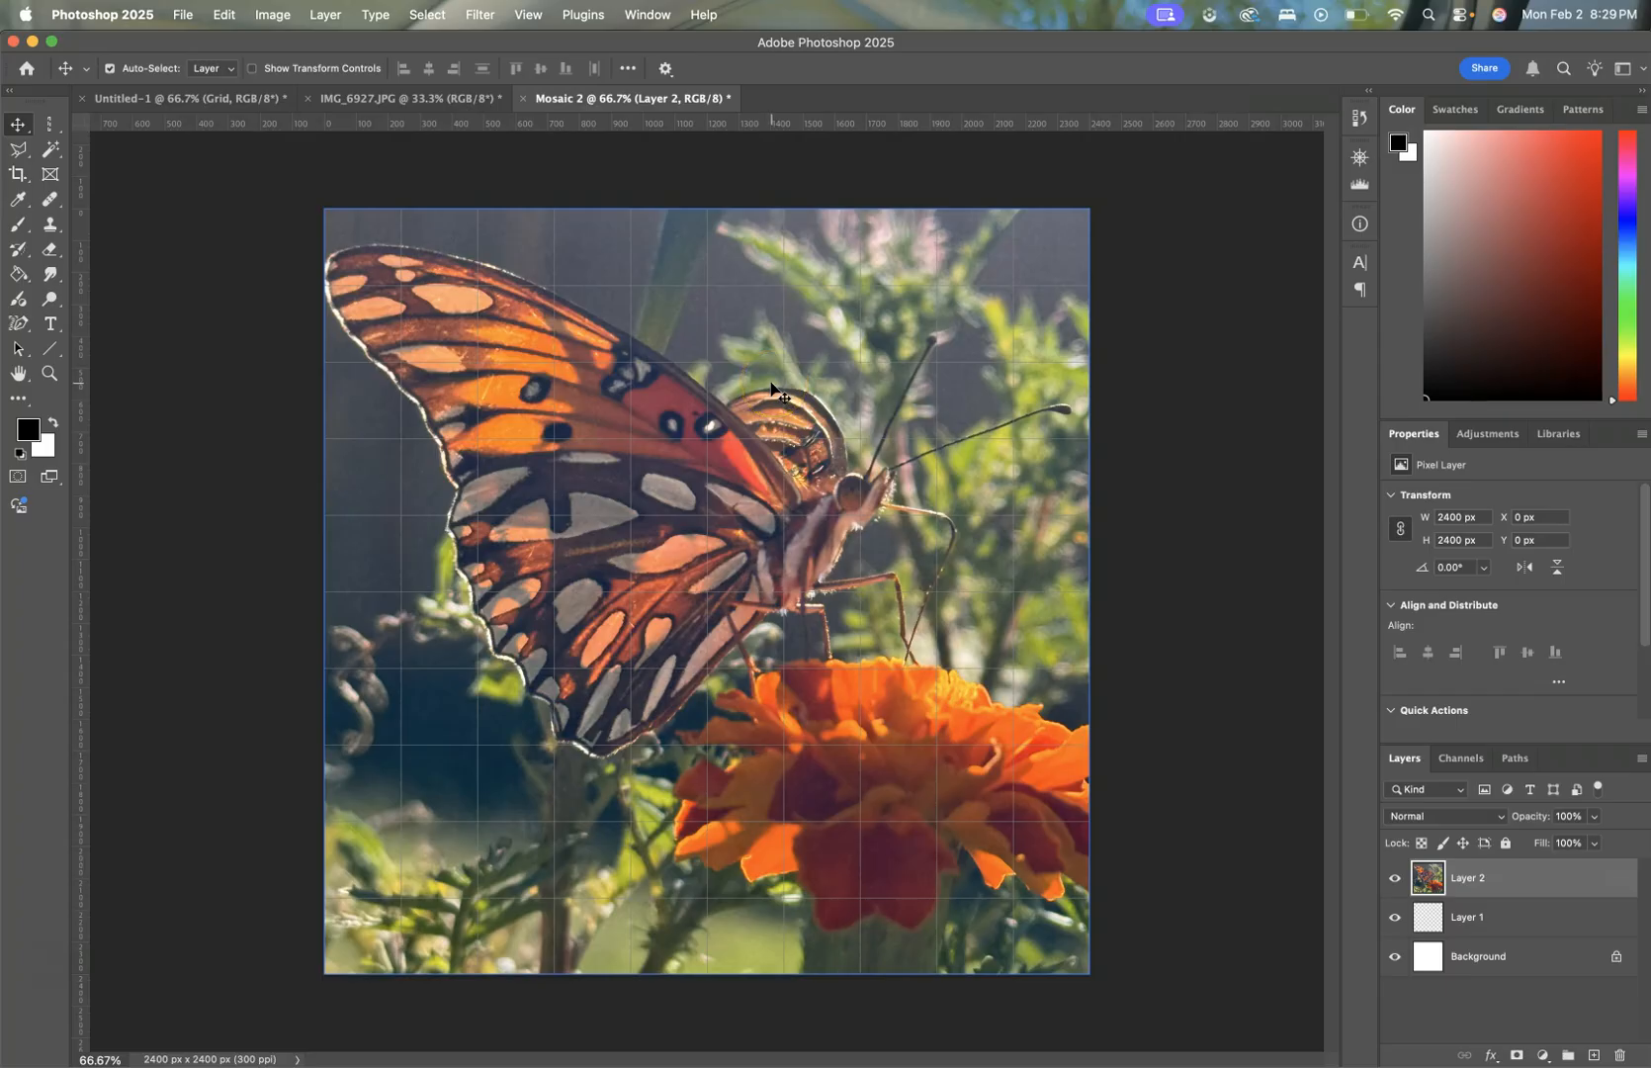
Step: Scale the butterfly layer to about 1920 by 1920 px and position it so one grid square of white border surrounds it
key(ctrl+t)
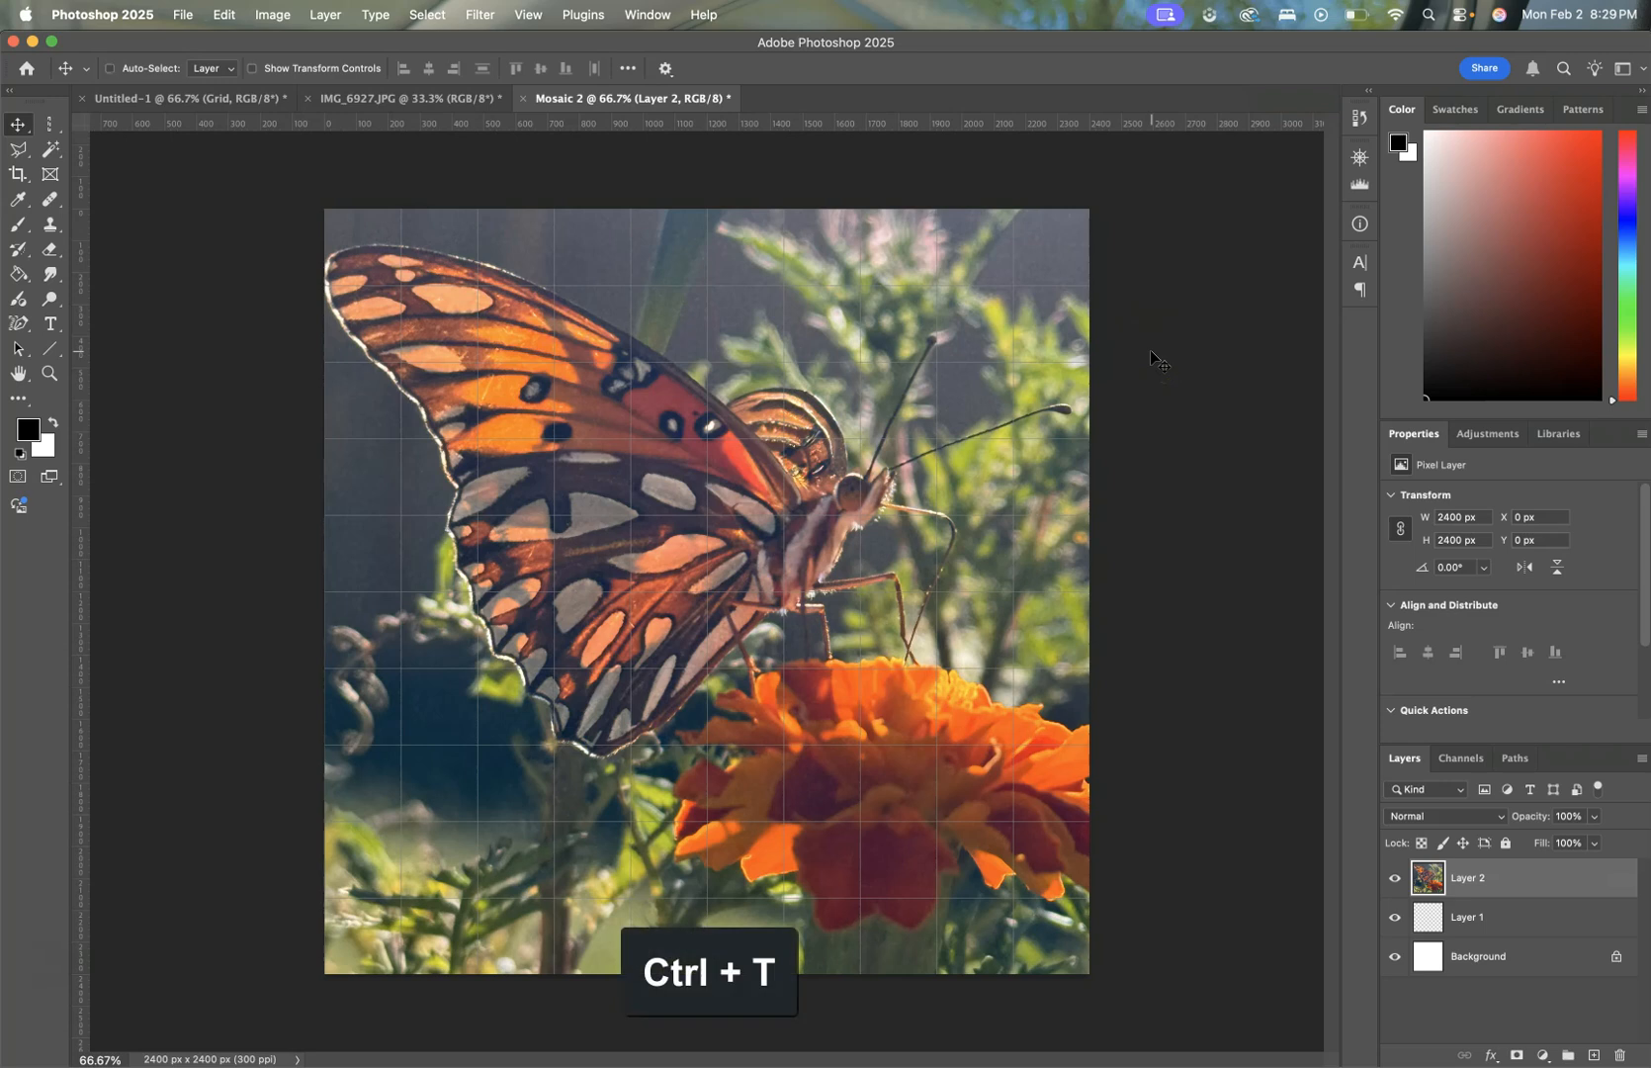
key(ctrl+t)
drag(327, 211, 413, 287)
drag(518, 376, 510, 368)
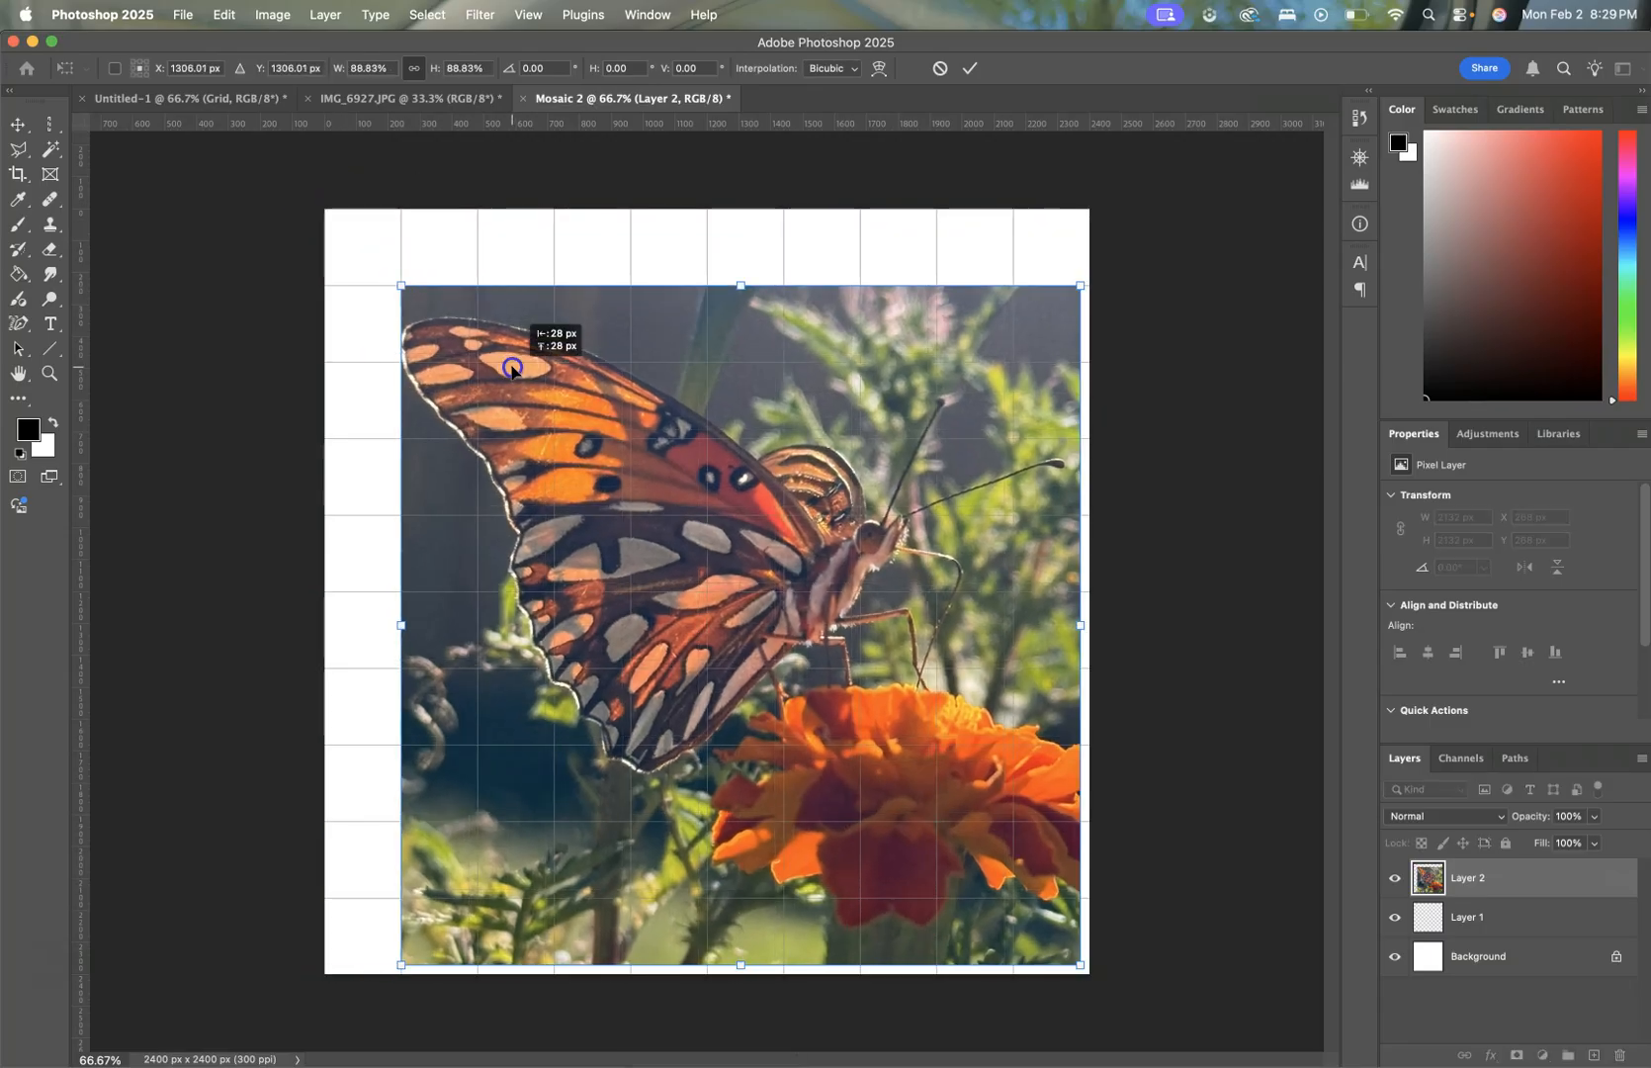
drag(1080, 964, 1011, 894)
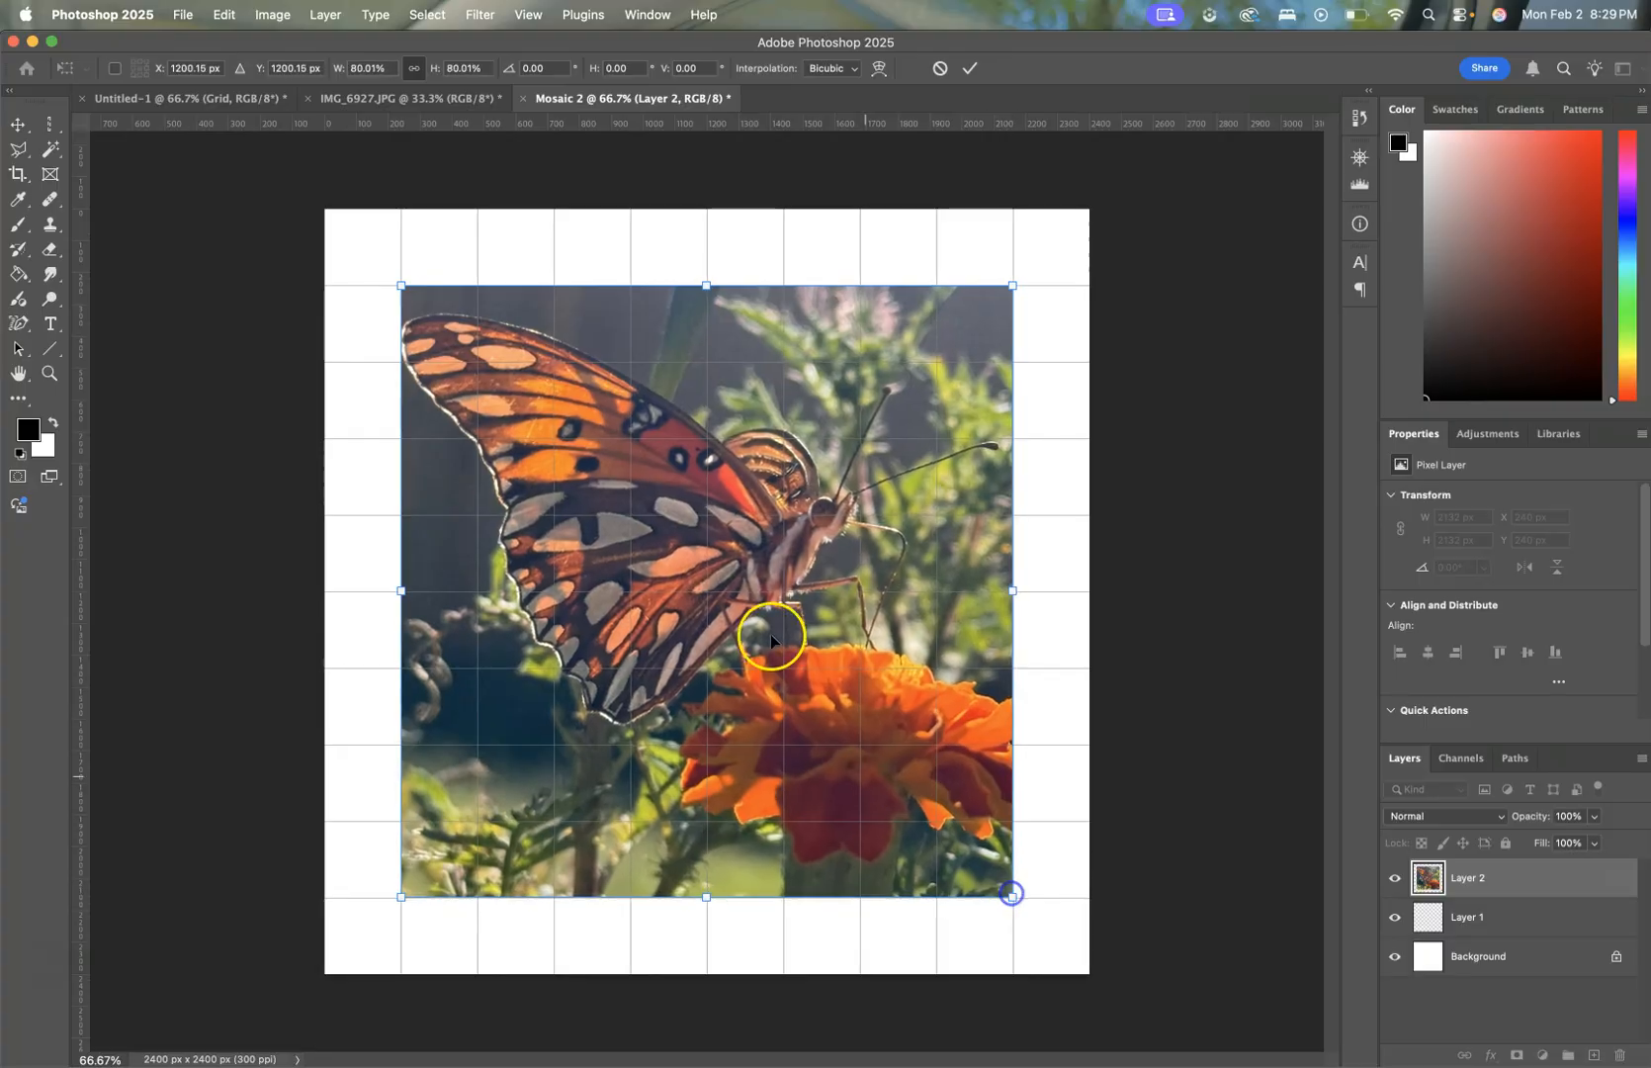
click(1292, 447)
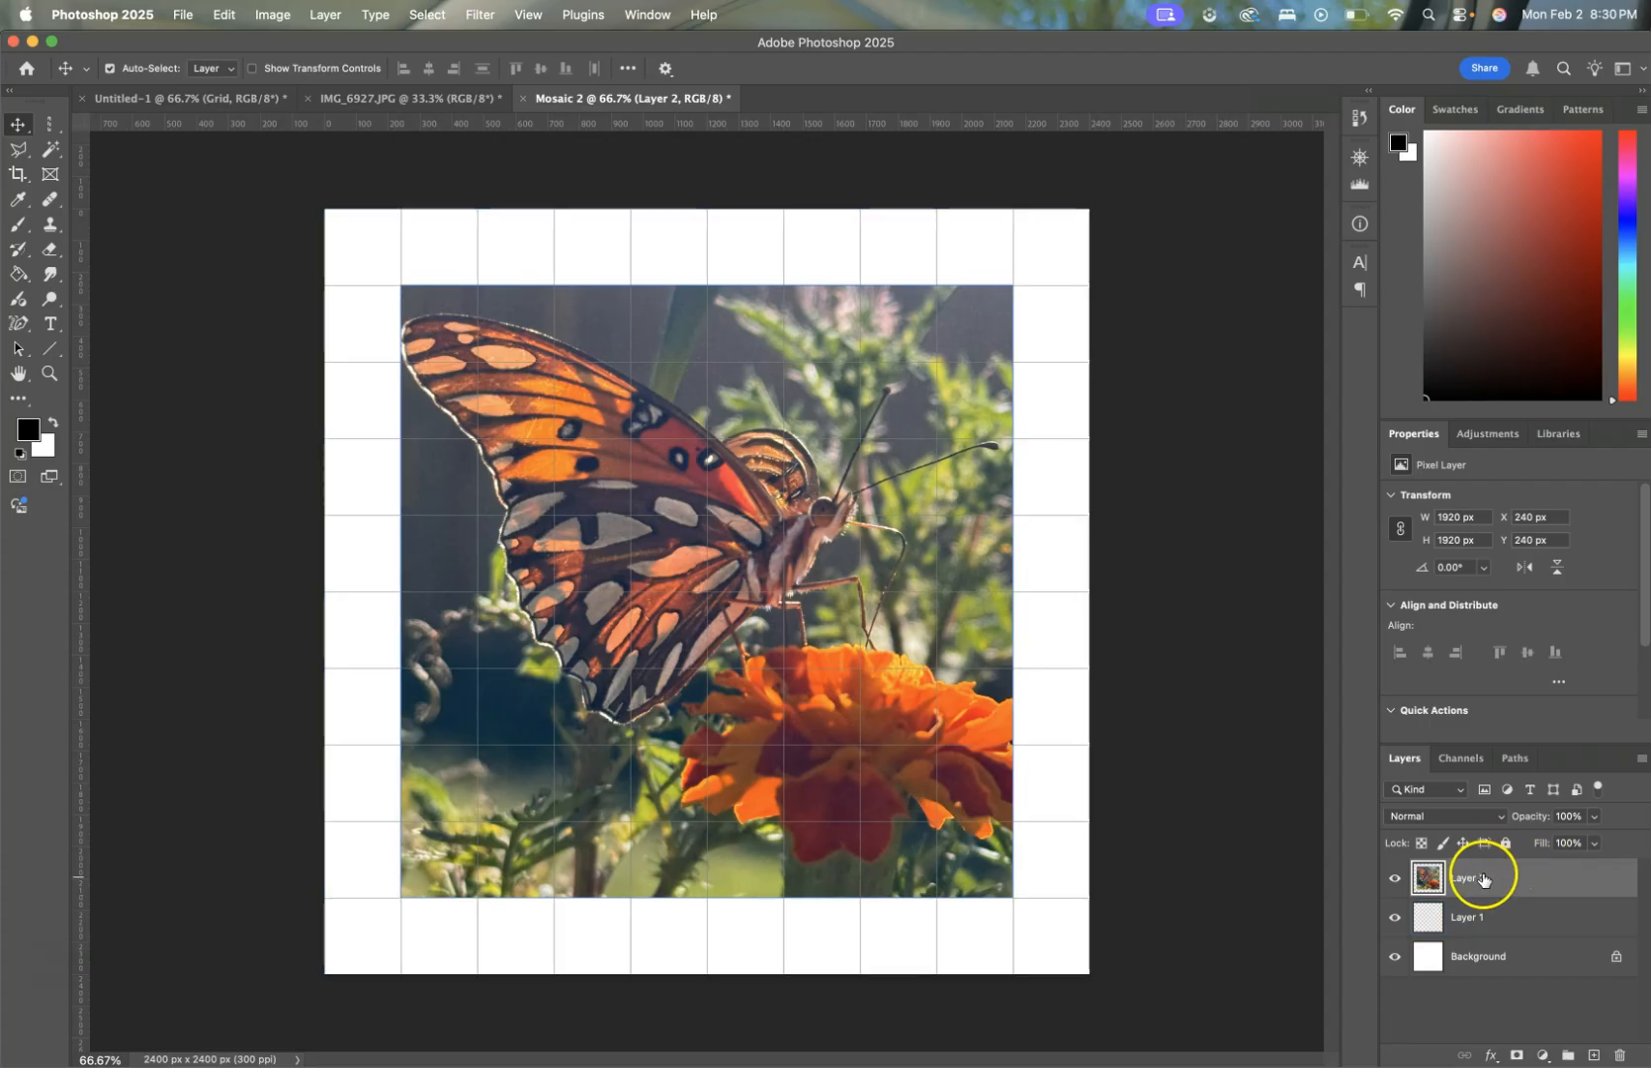
Step: Rename Layer 1 as Grid and Layer 2 as Image, and place the Grid layer above the Image layer
click(1475, 921)
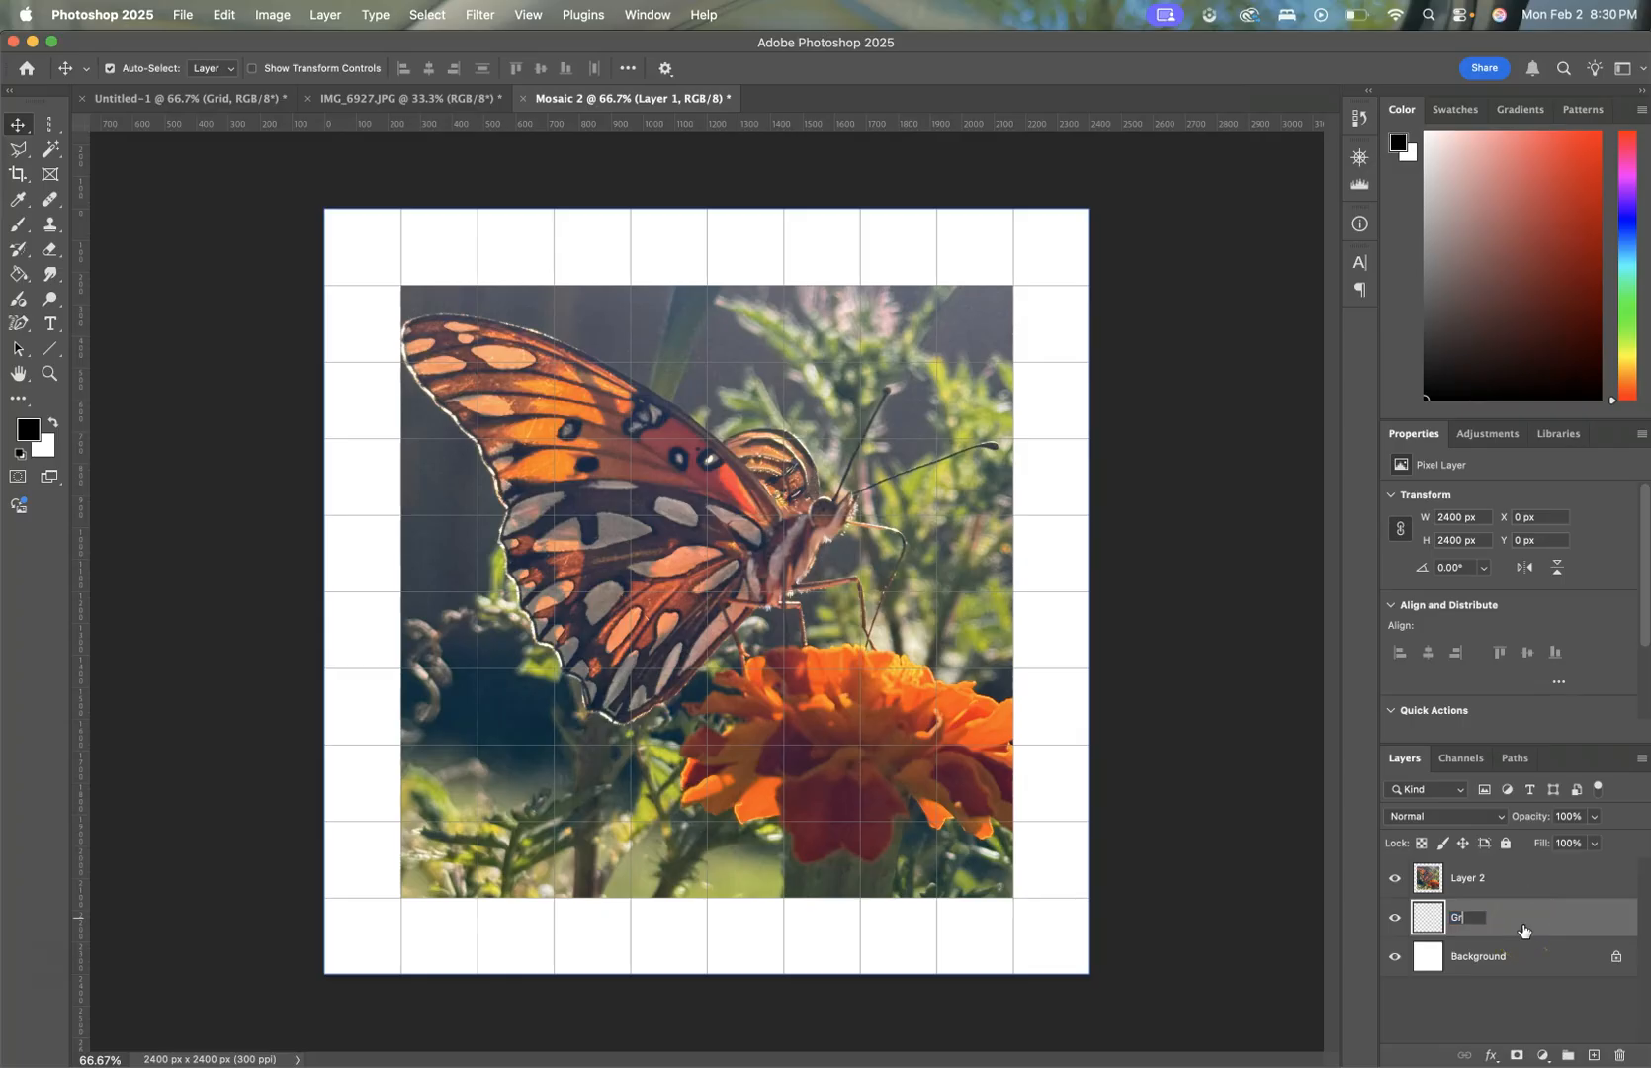
click(1528, 880)
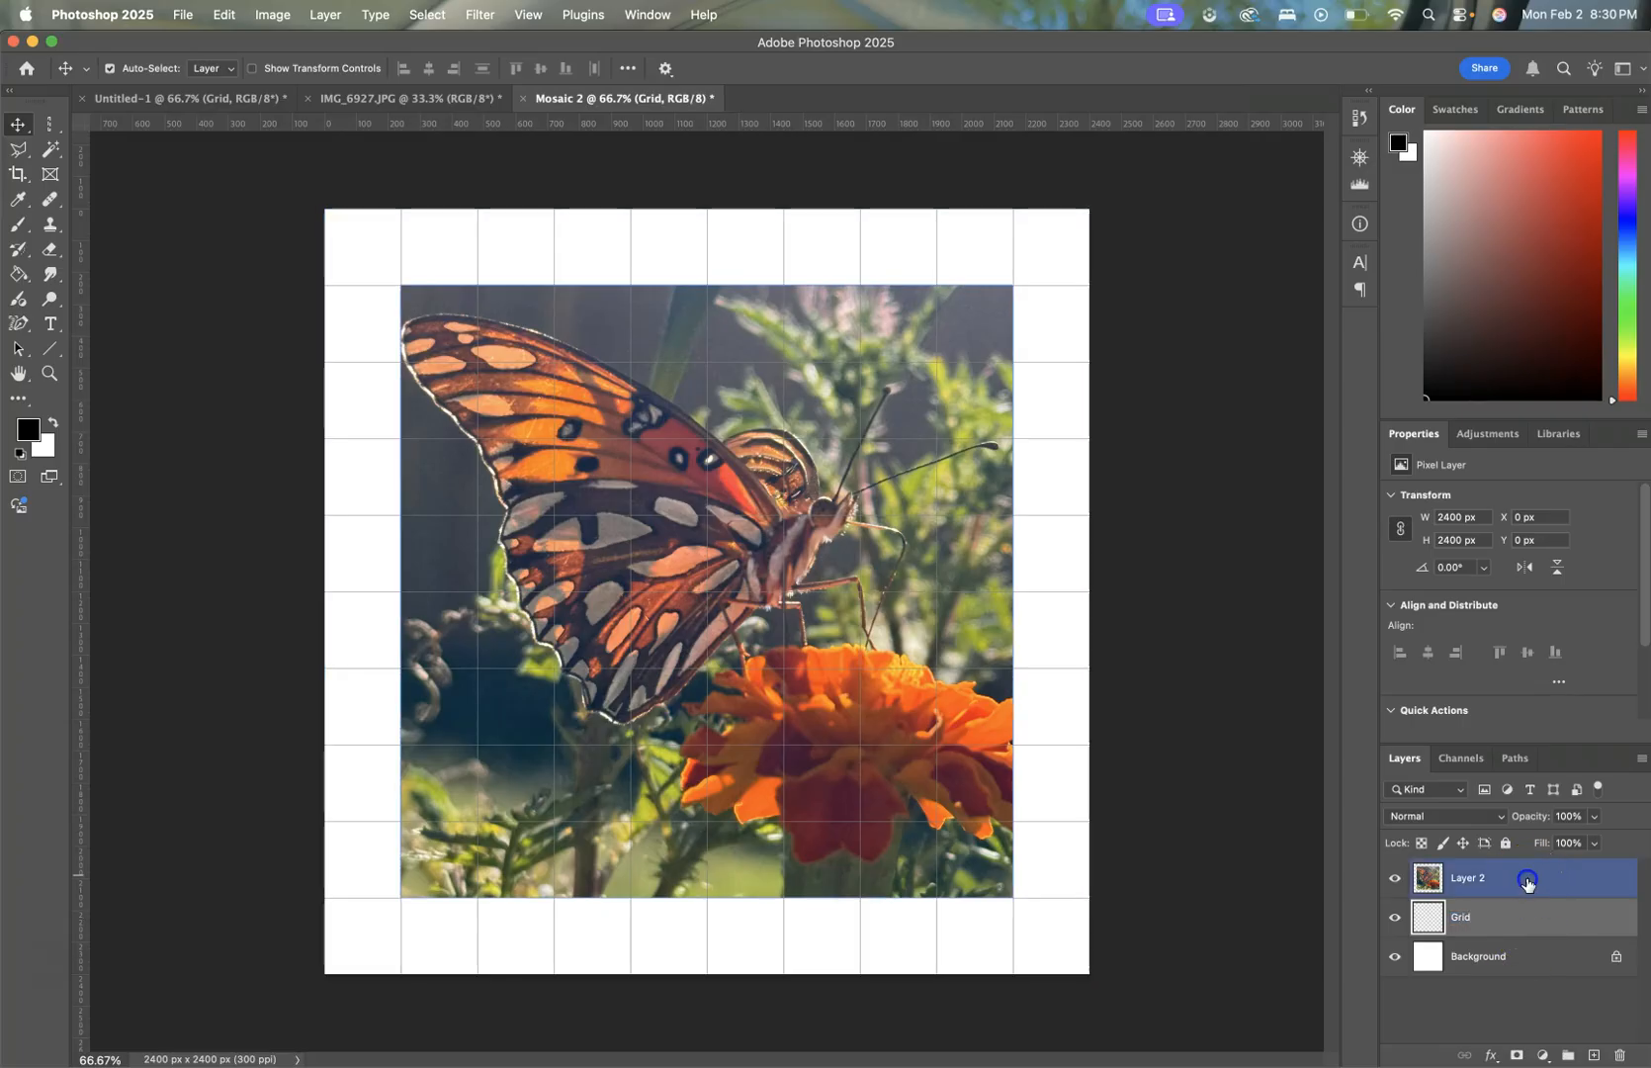
double_click(1478, 878)
text(Image)
click(1493, 915)
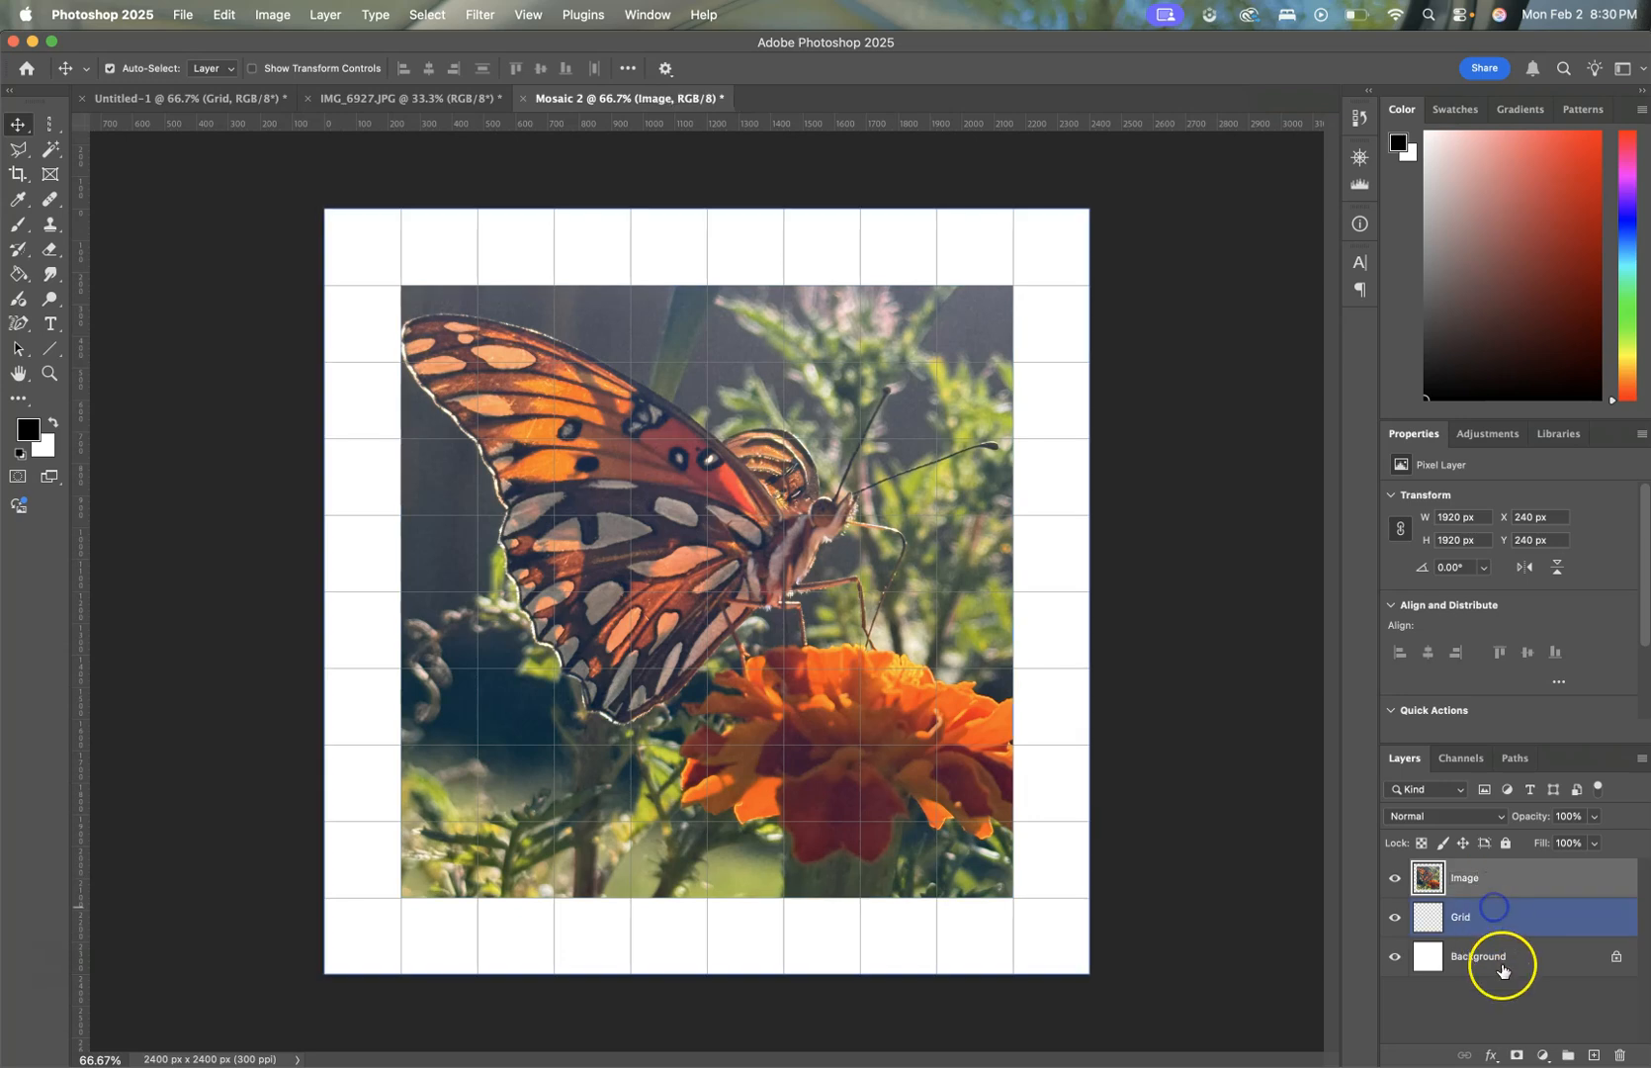
drag(1502, 926, 1486, 878)
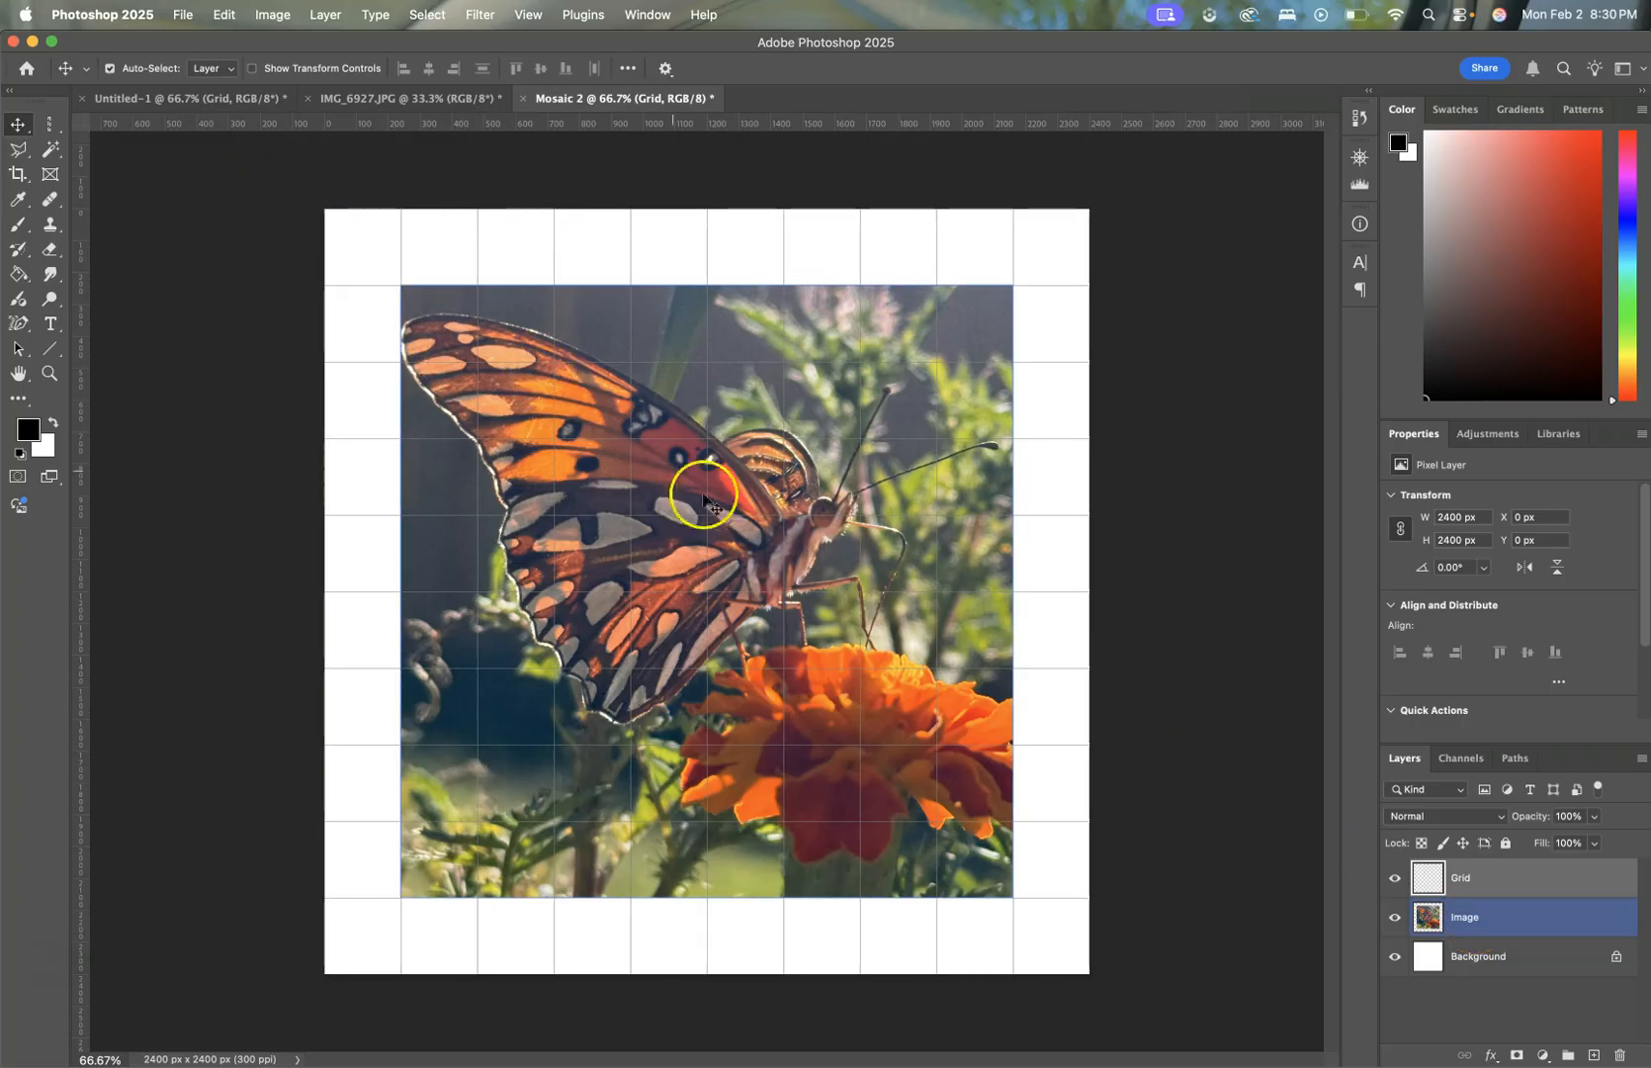
Step: Activate the Magic Wand Tool for picking individual squares on the Grid layer
click(26, 126)
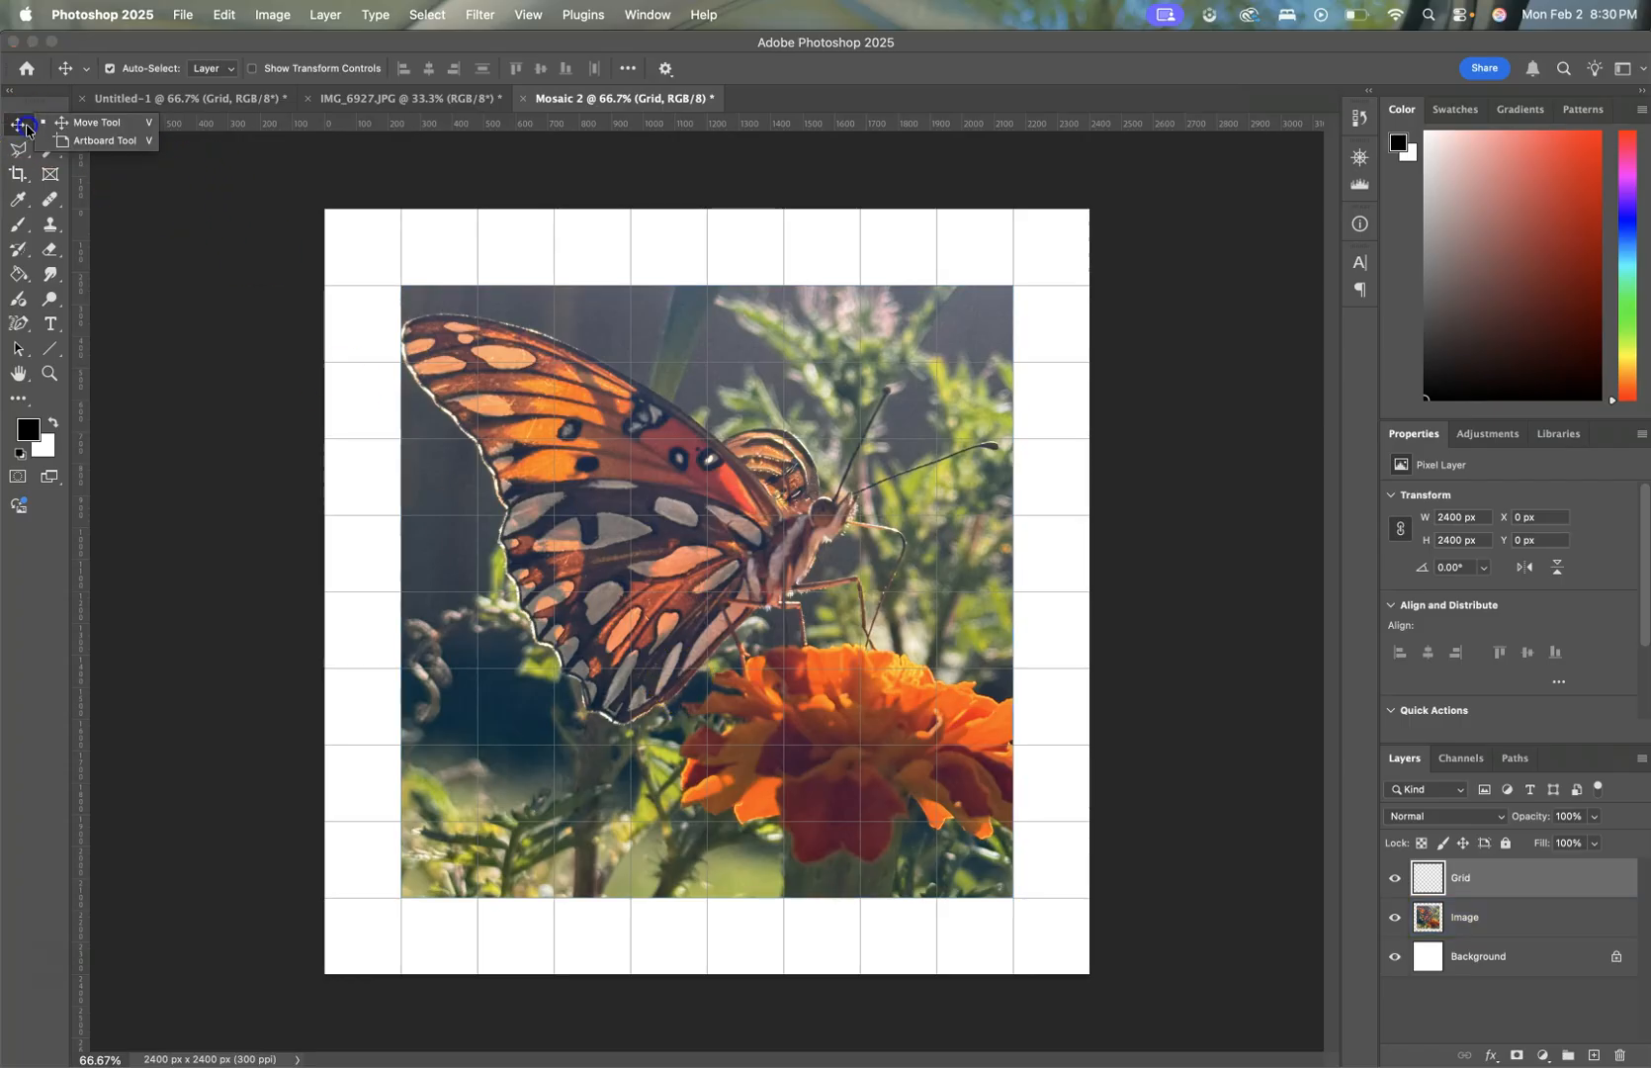
click(20, 149)
click(54, 158)
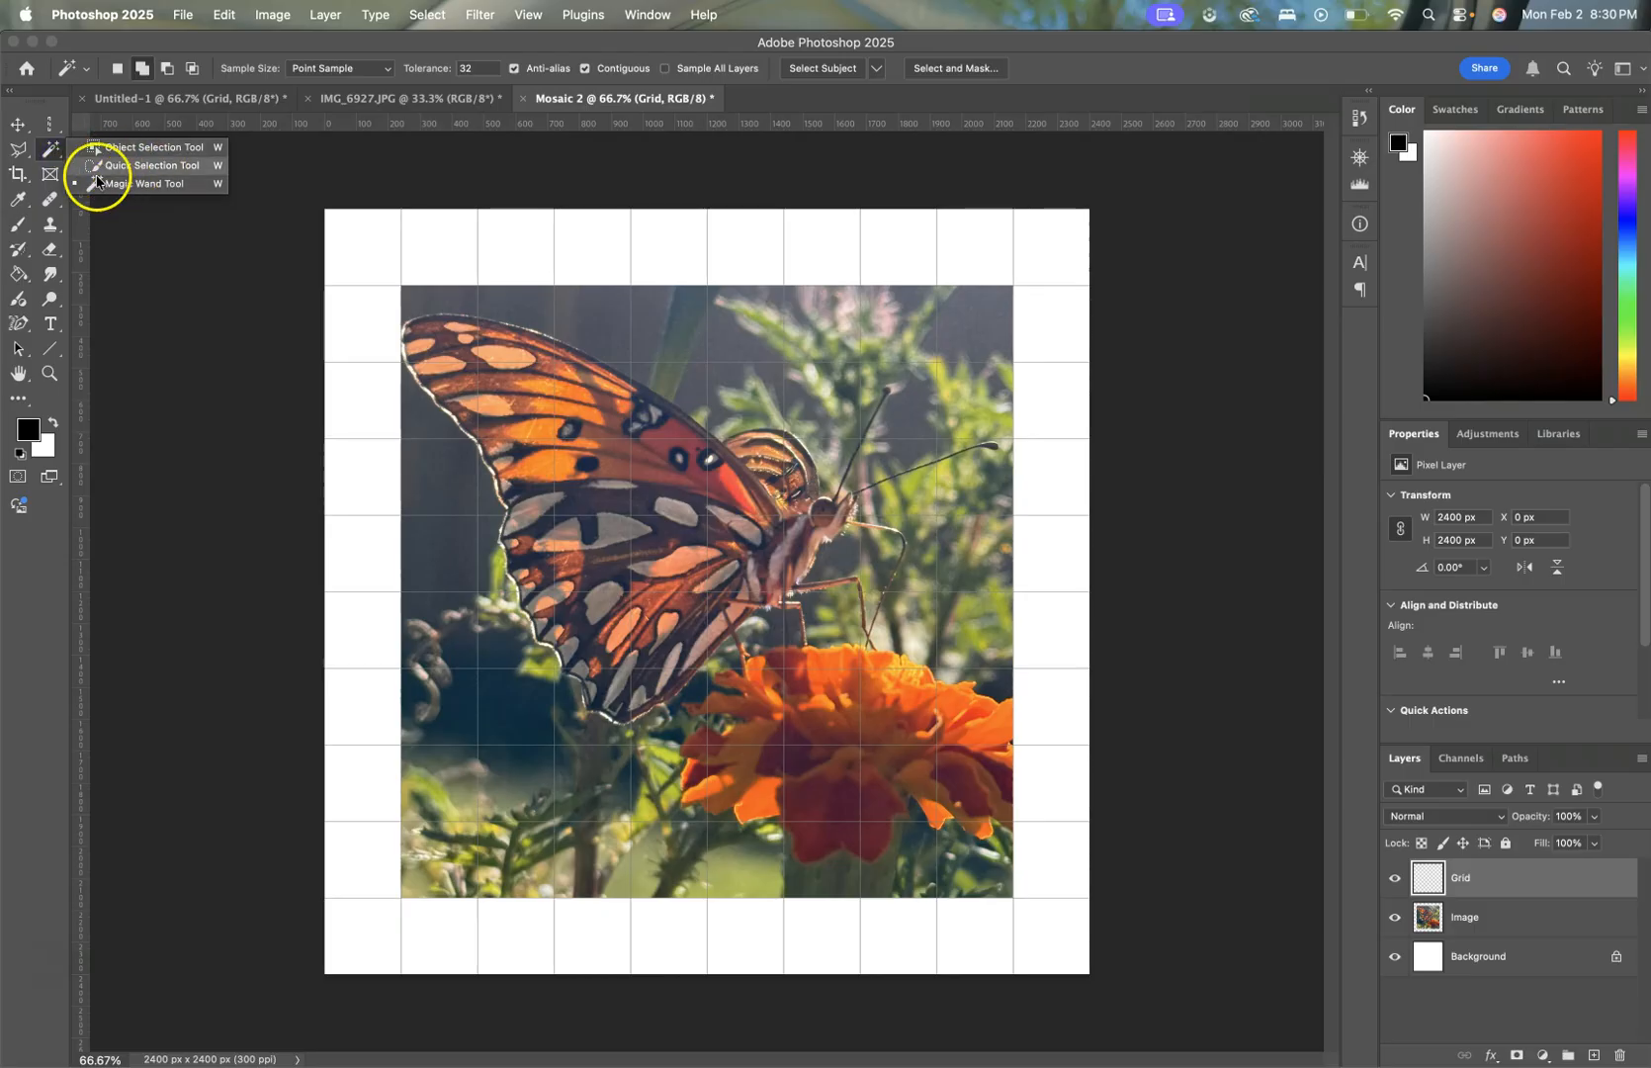
right_click(50, 153)
click(119, 147)
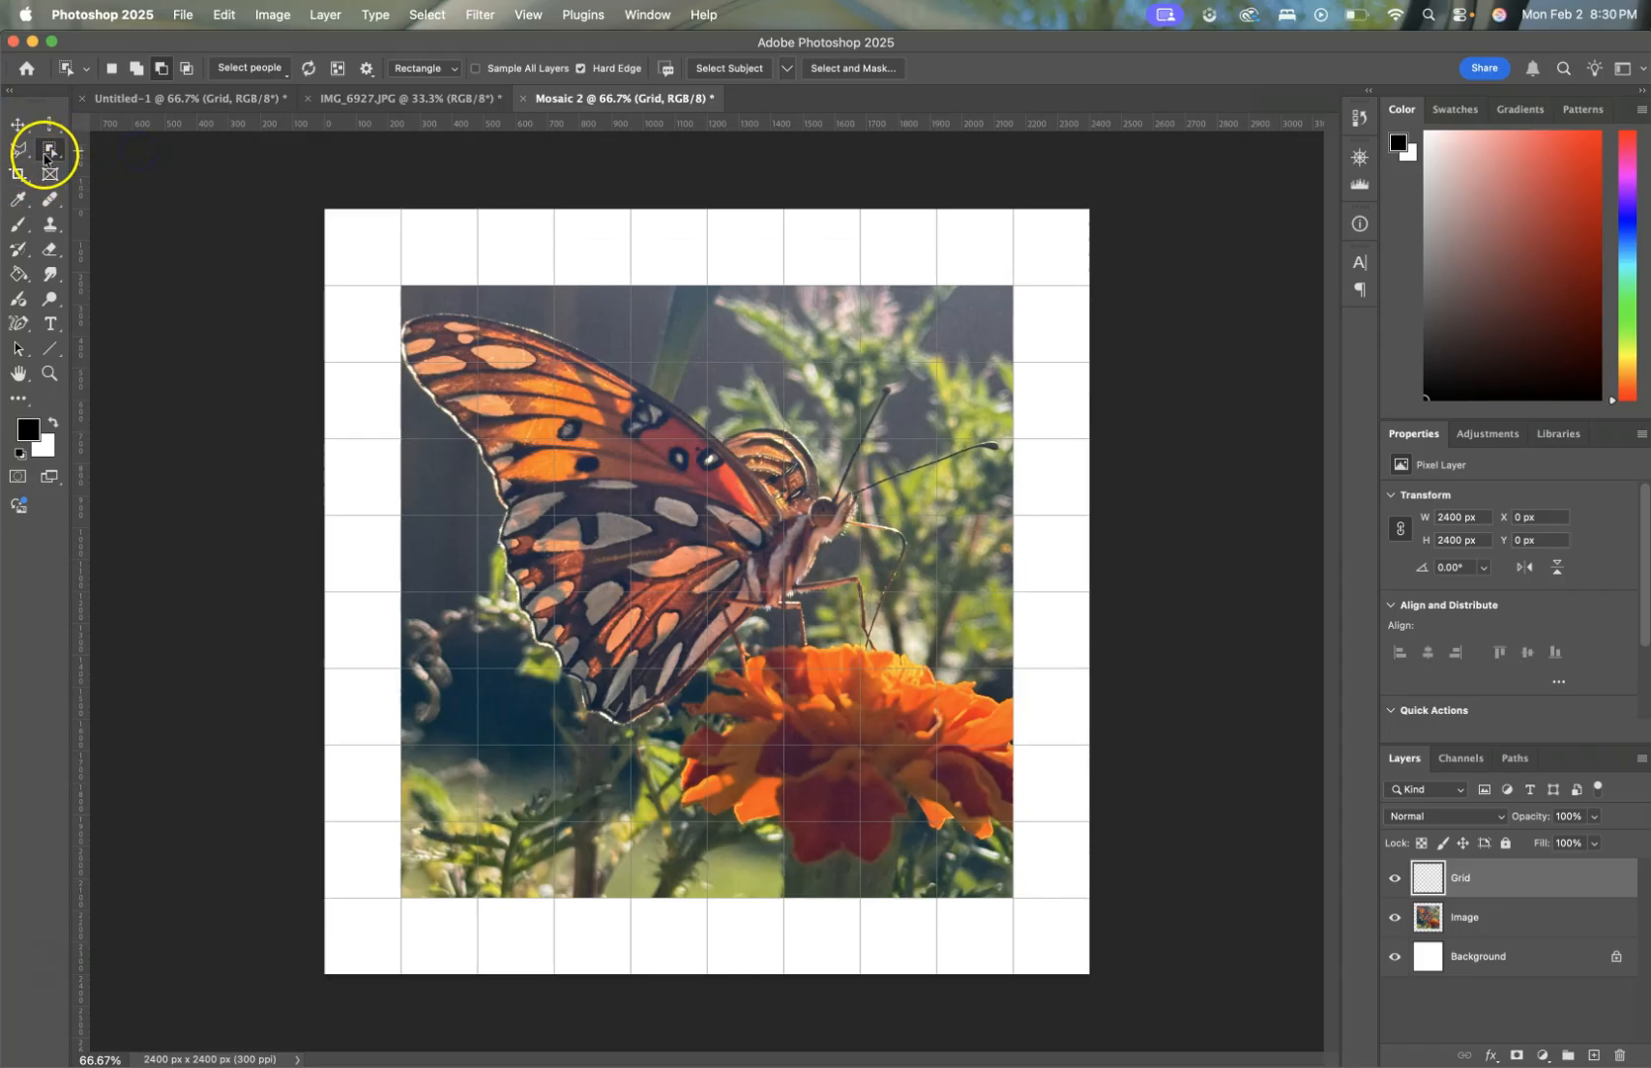
right_click(53, 151)
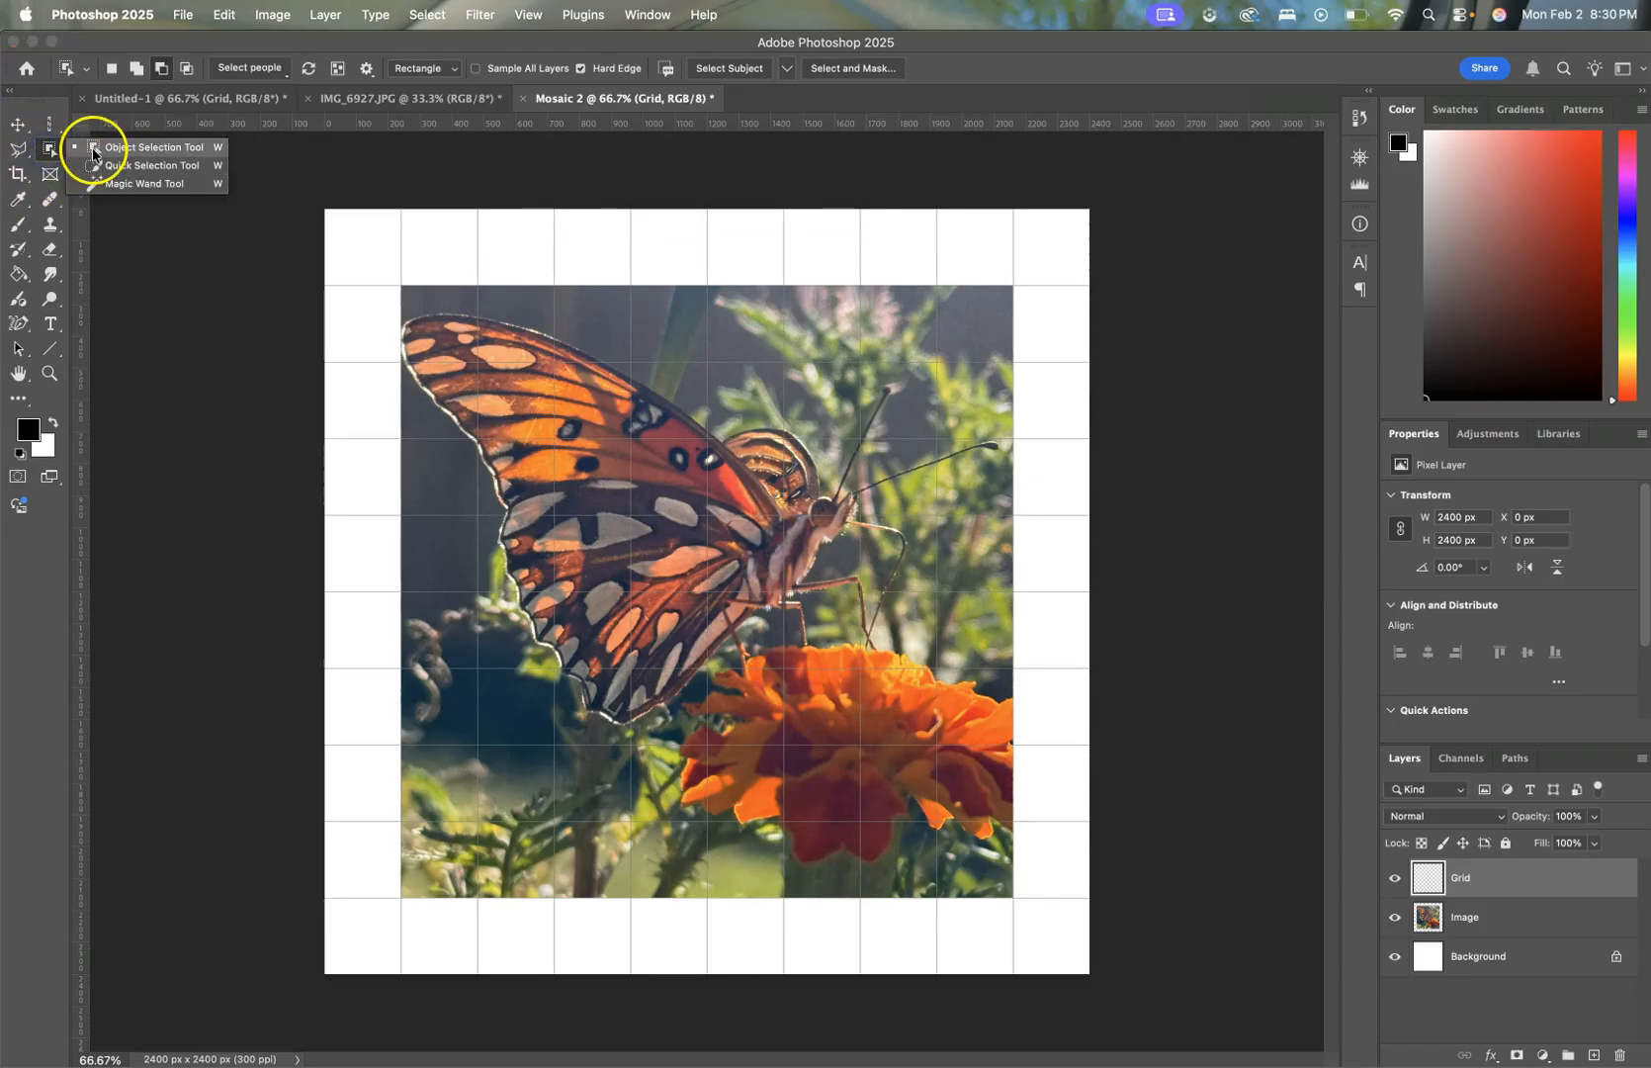
click(140, 185)
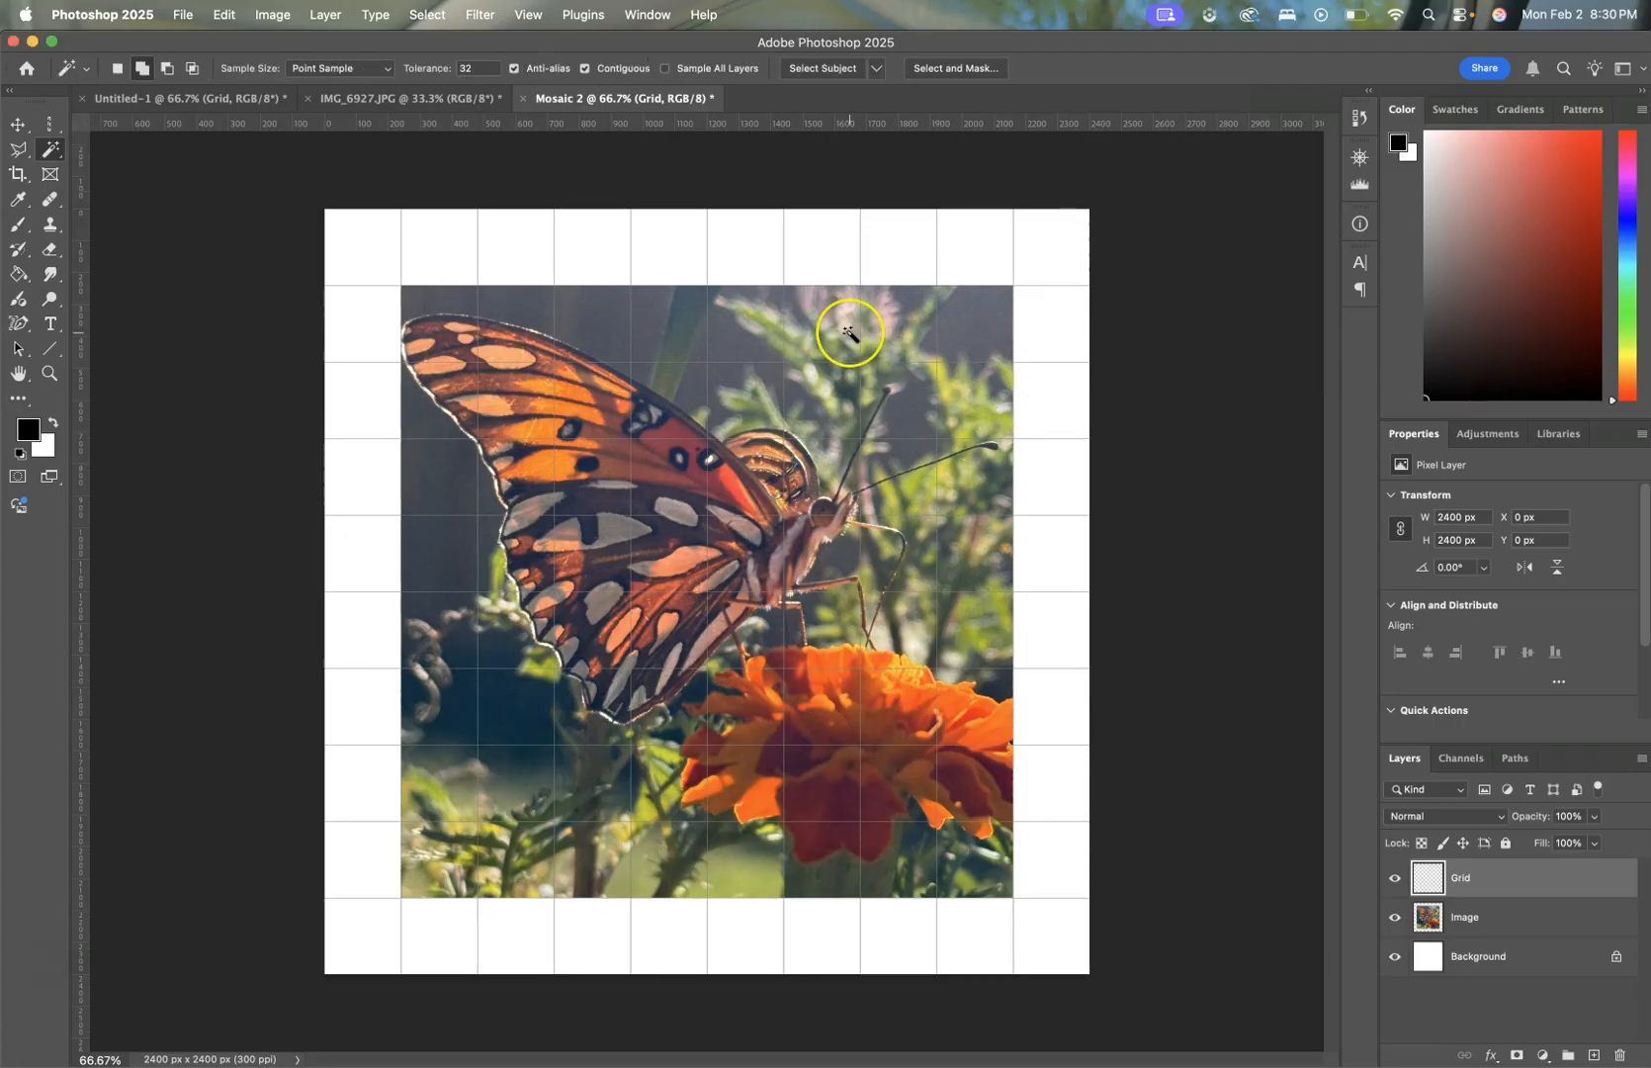
Step: Try selecting scattered grid squares around the photo's corners and edges and filling them with white on the Grid layer
click(445, 788)
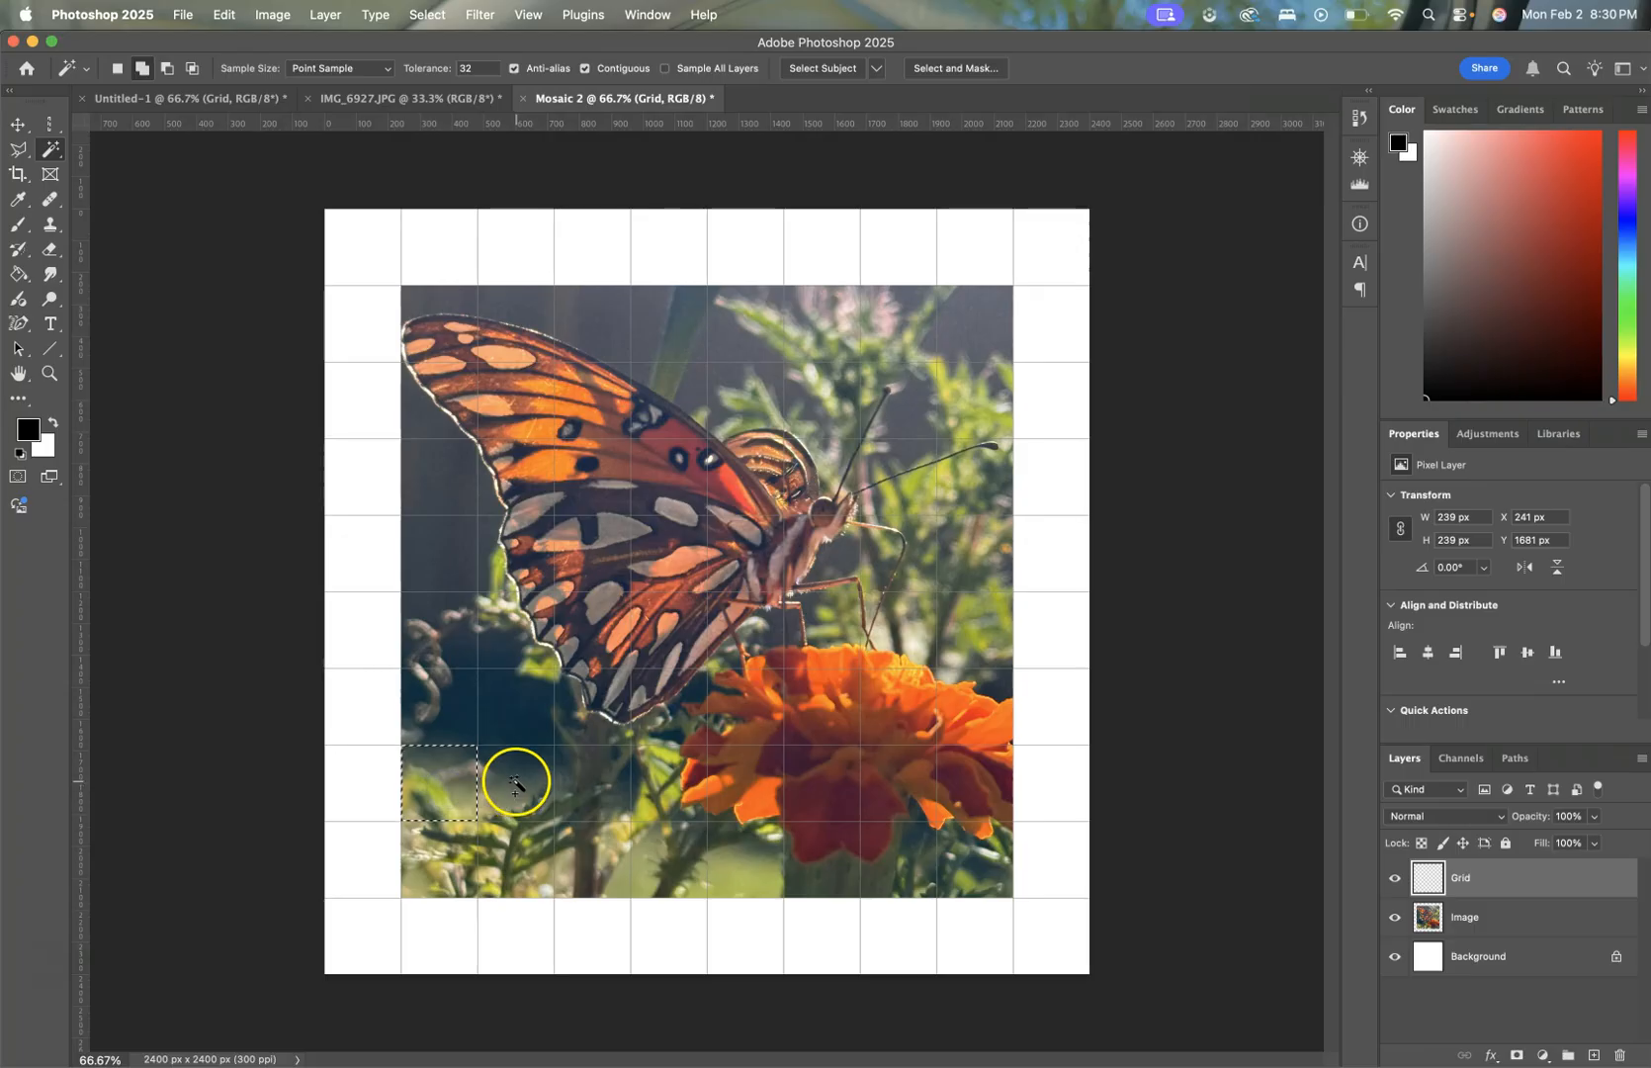
click(529, 863)
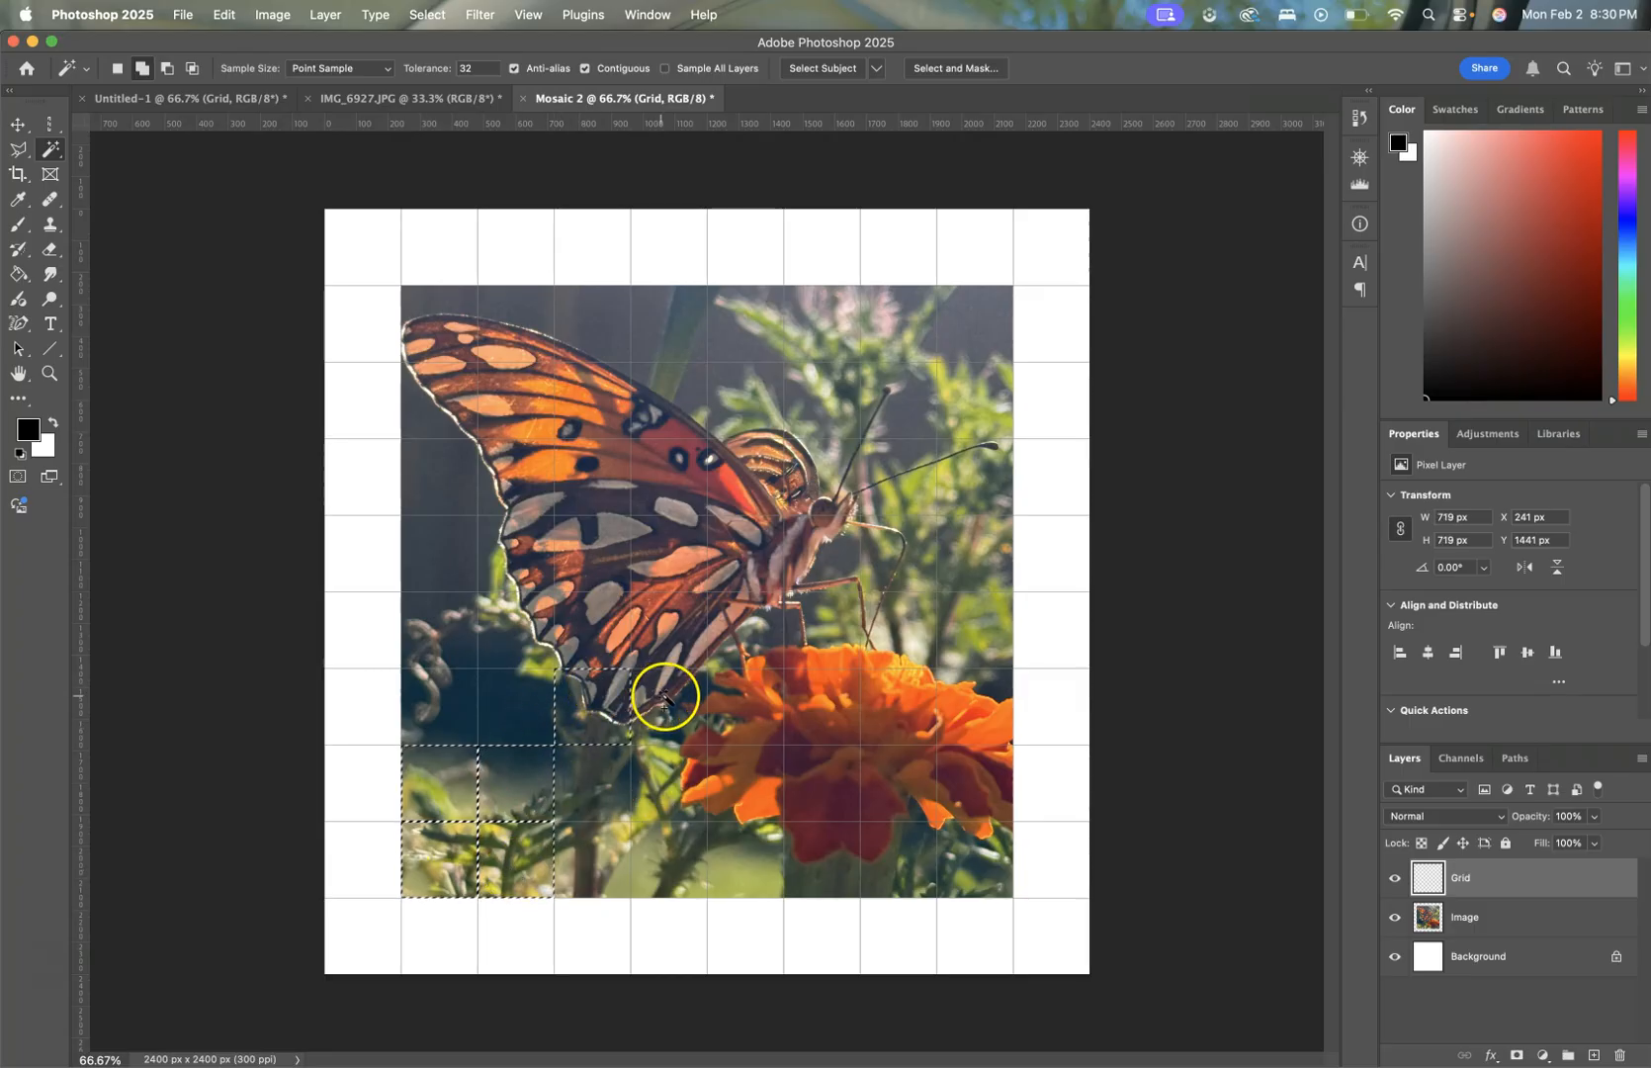
click(981, 324)
click(921, 329)
click(919, 393)
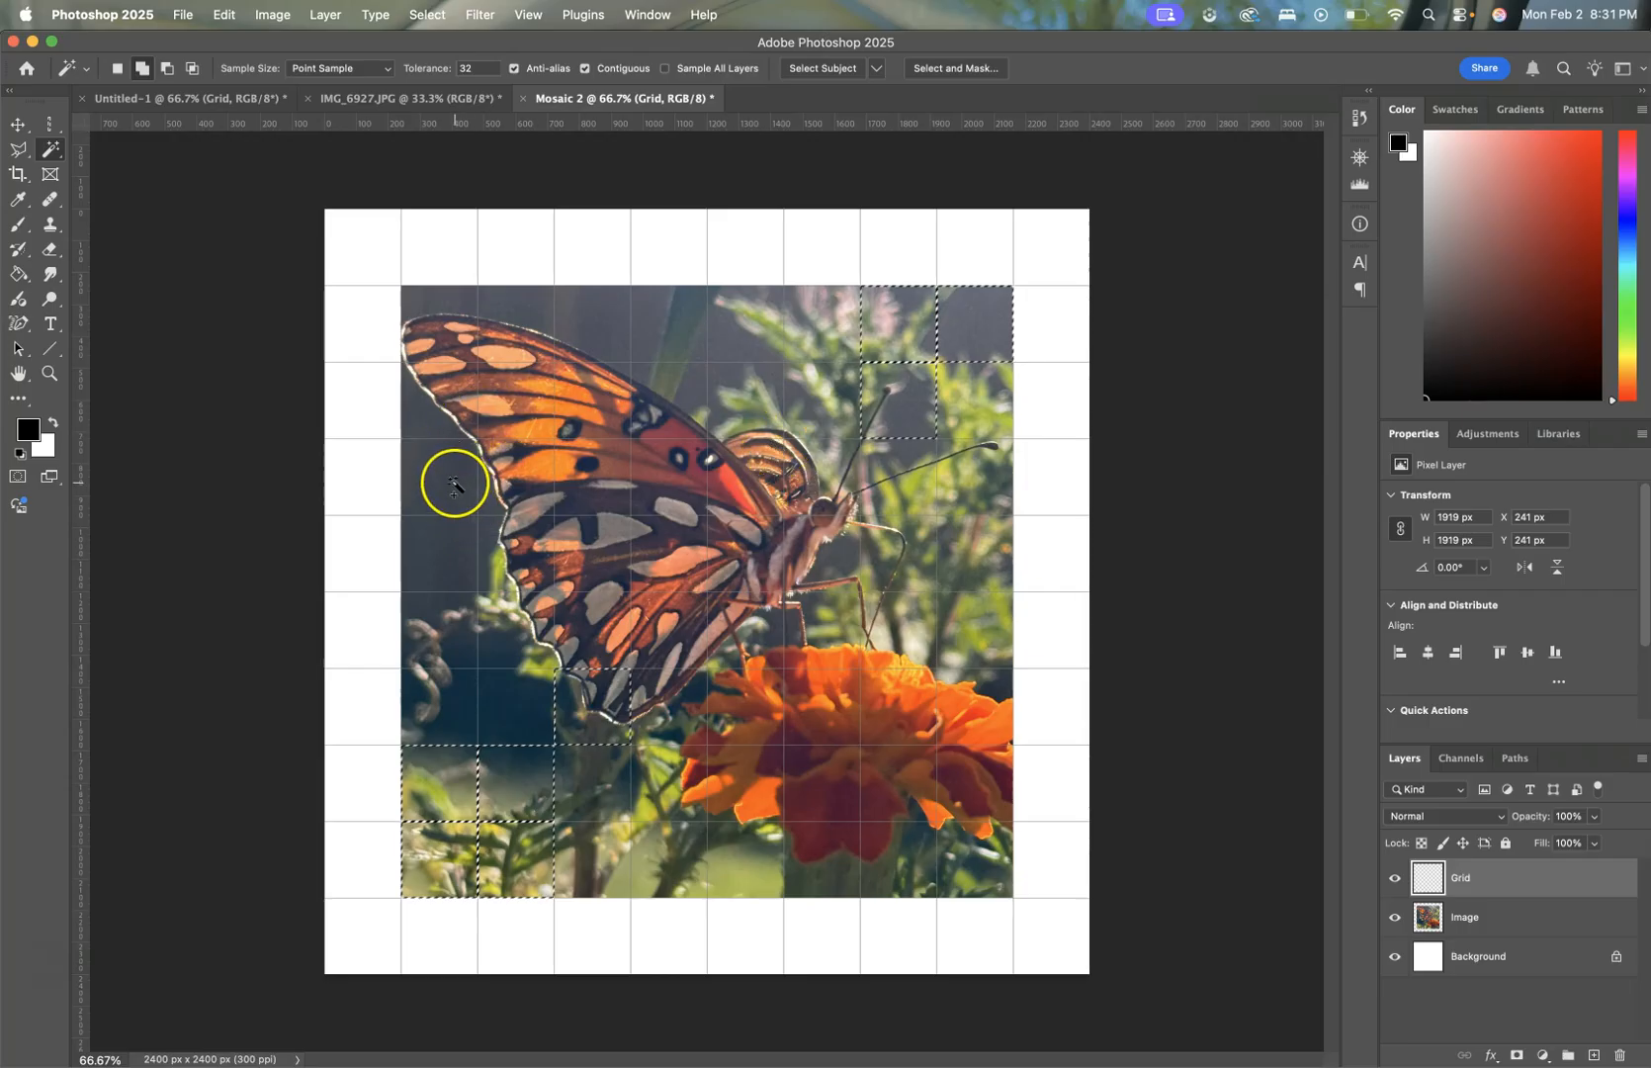
click(441, 435)
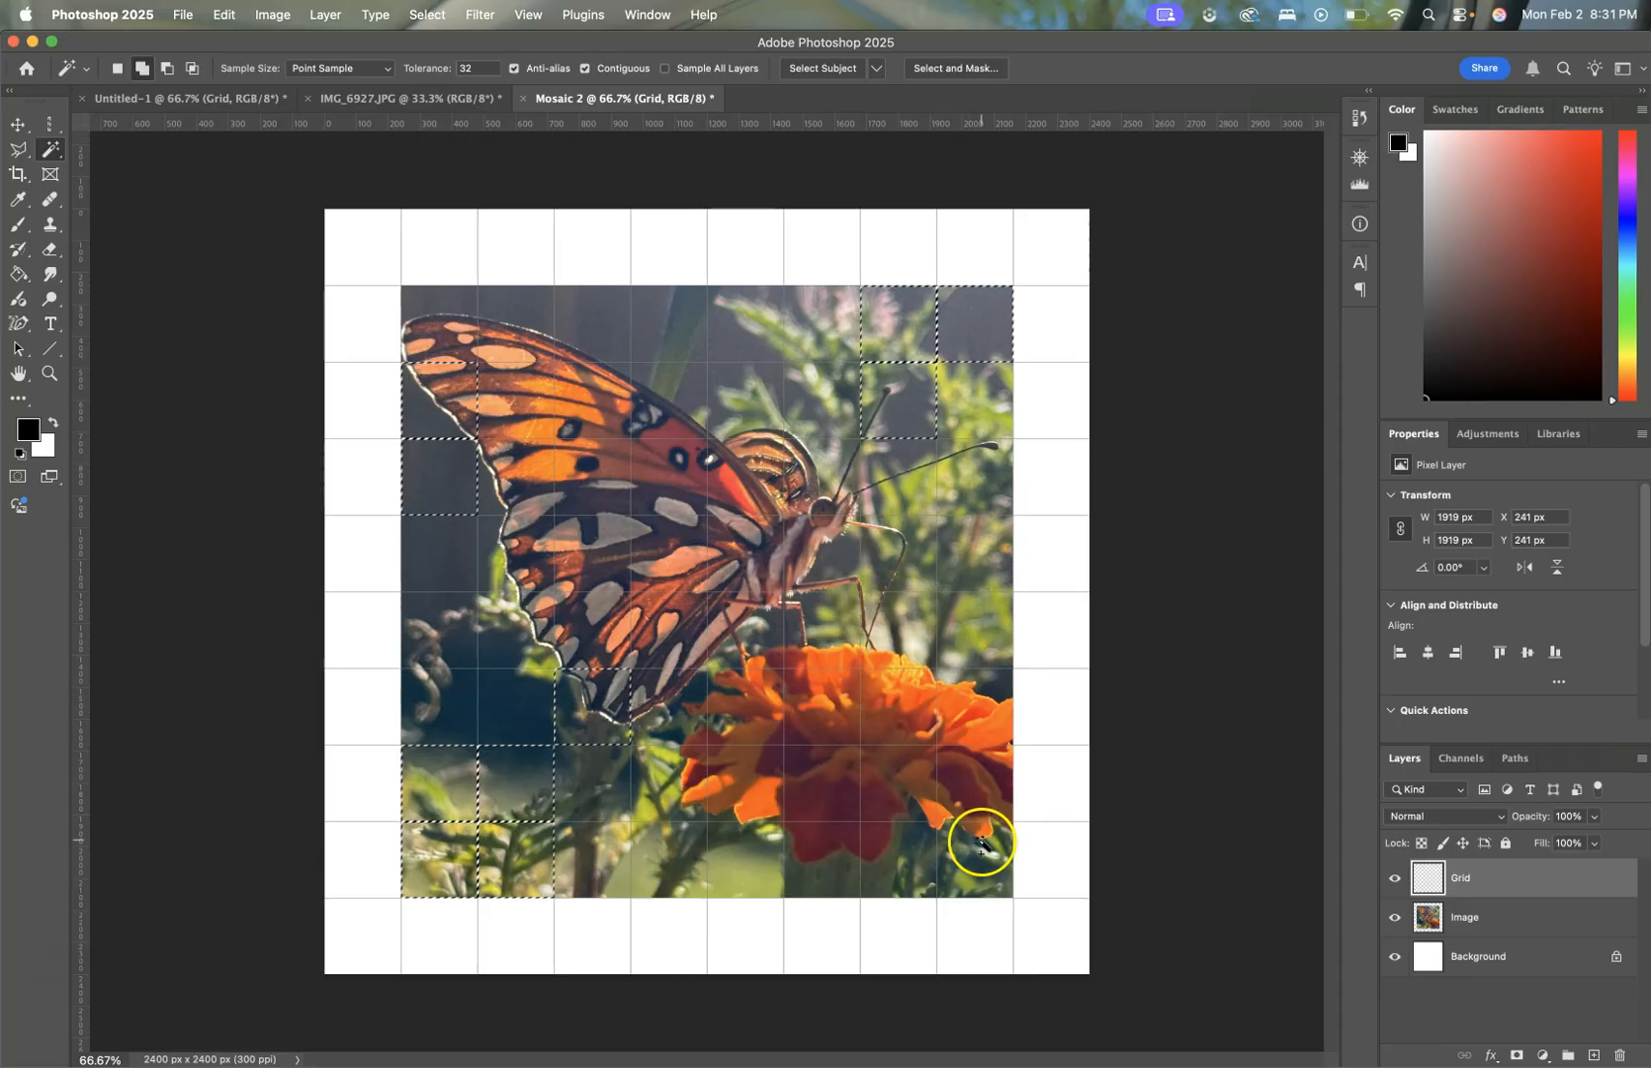
click(926, 875)
click(960, 790)
click(909, 771)
click(963, 716)
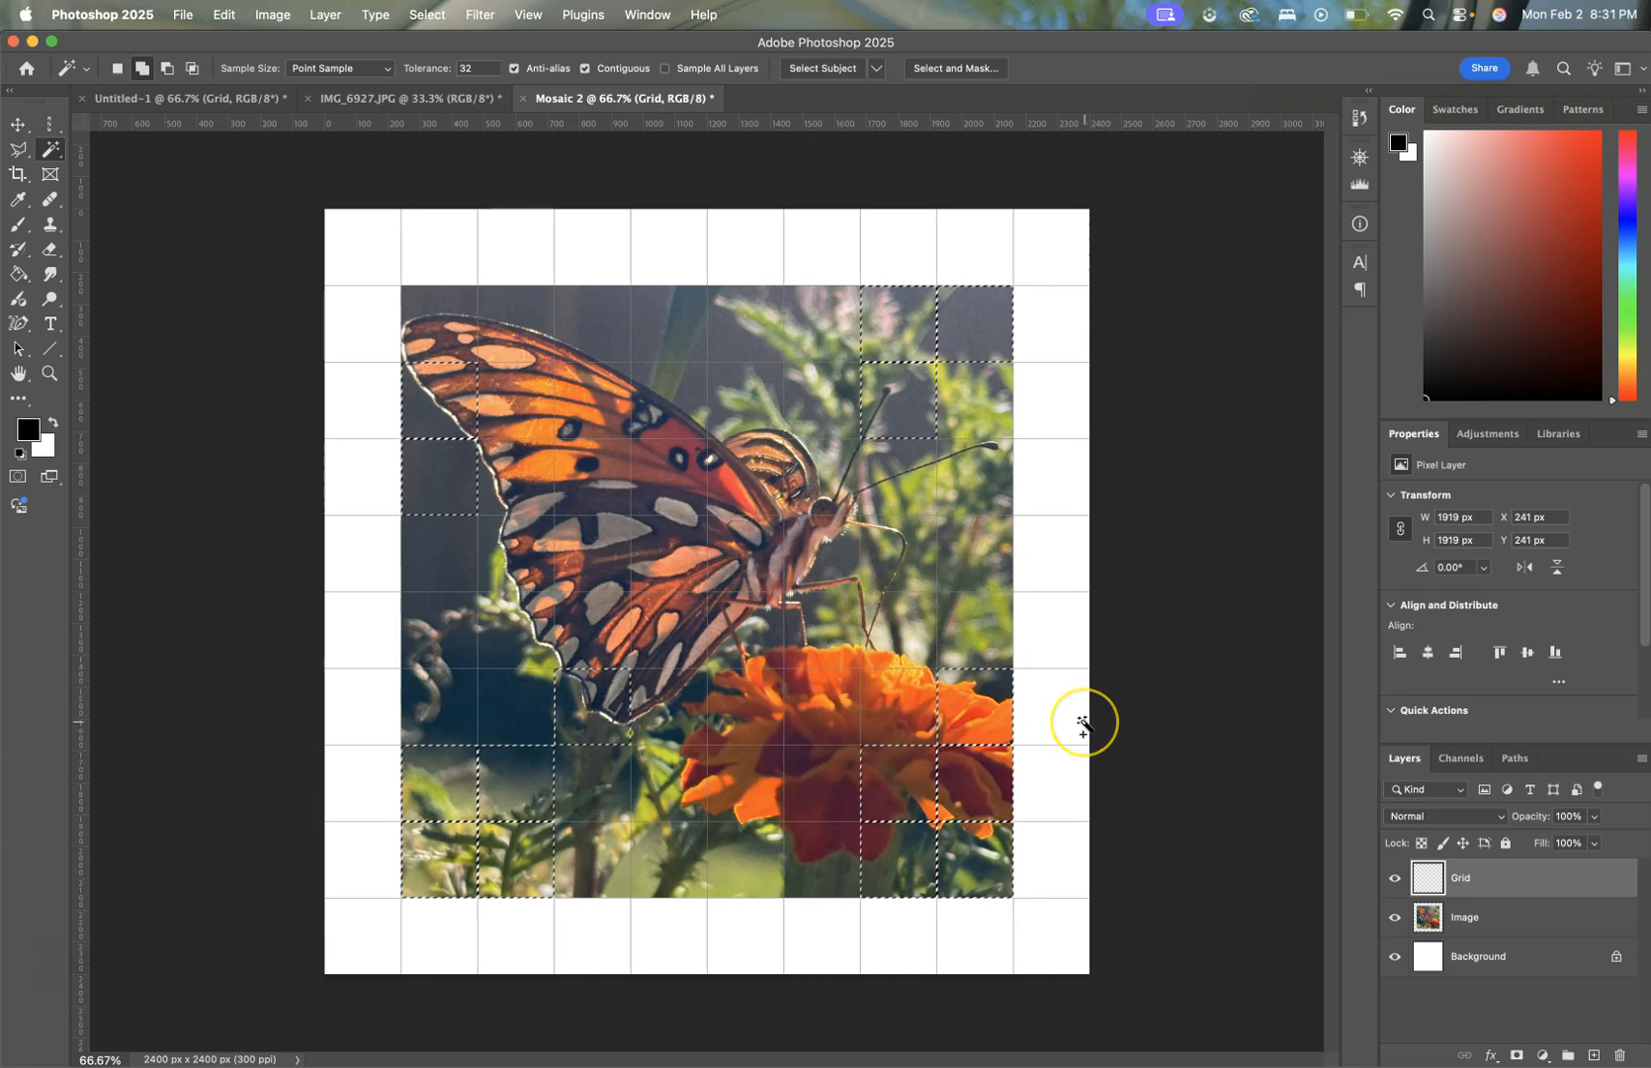
click(497, 262)
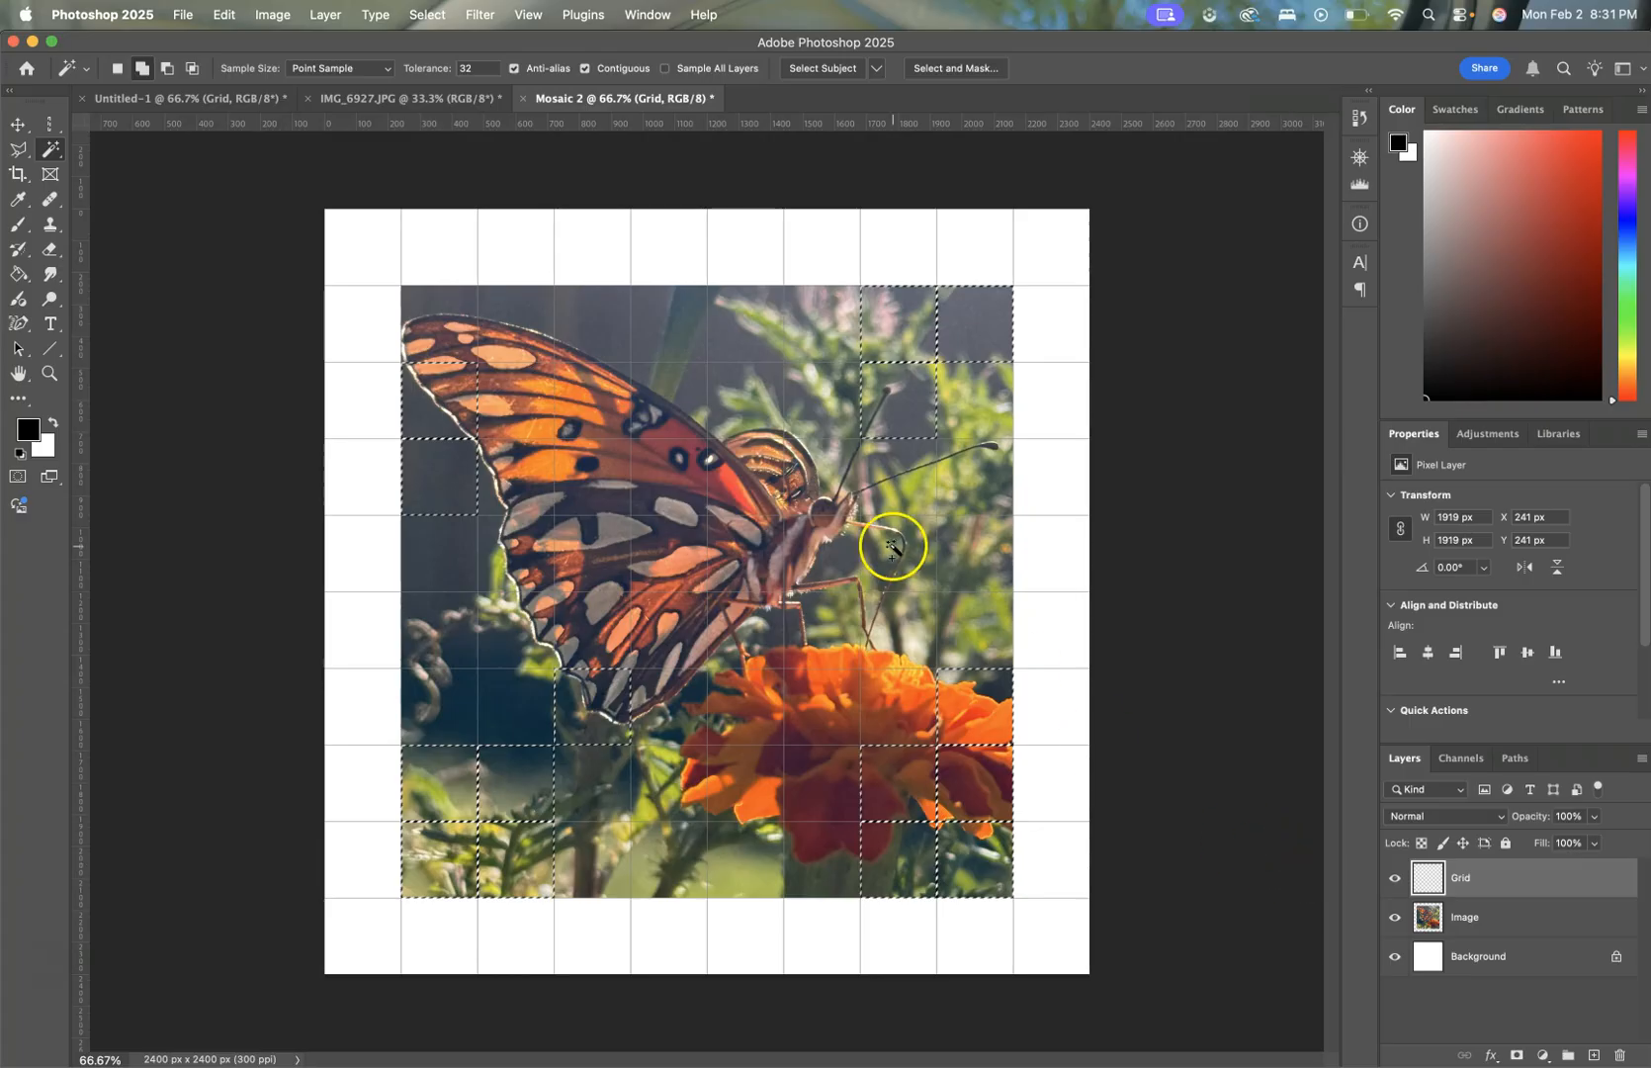
click(225, 15)
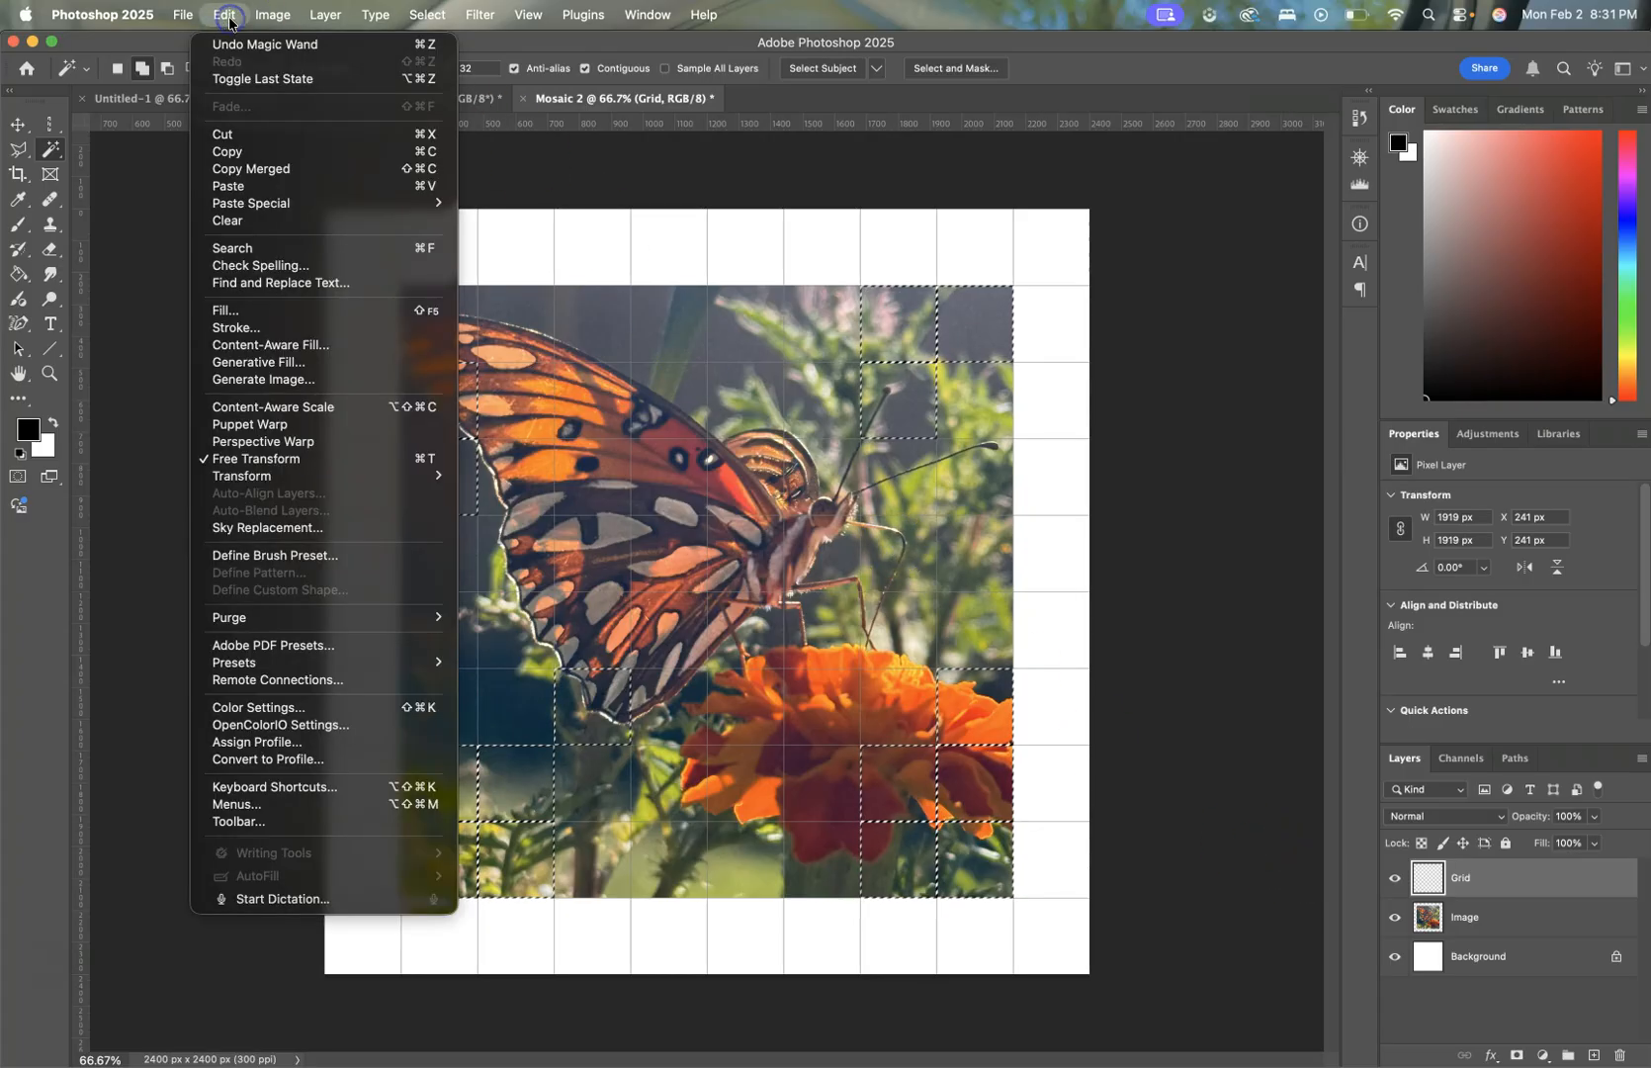
click(225, 310)
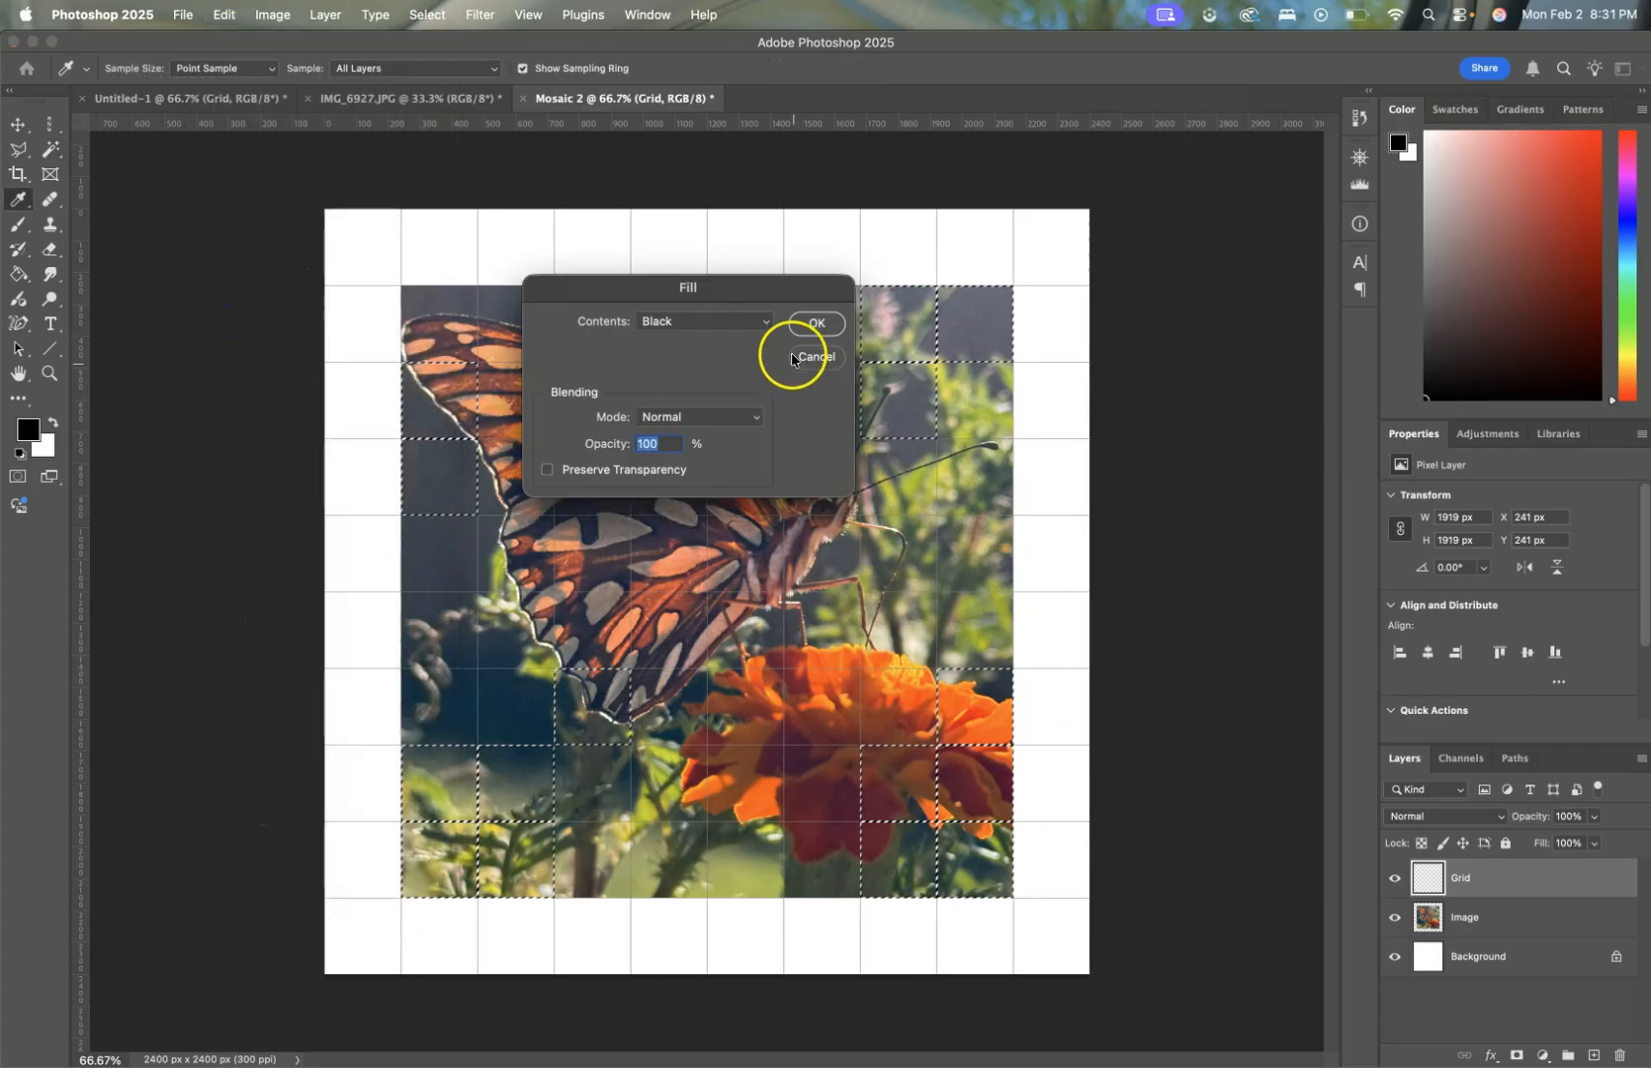
click(692, 323)
click(680, 361)
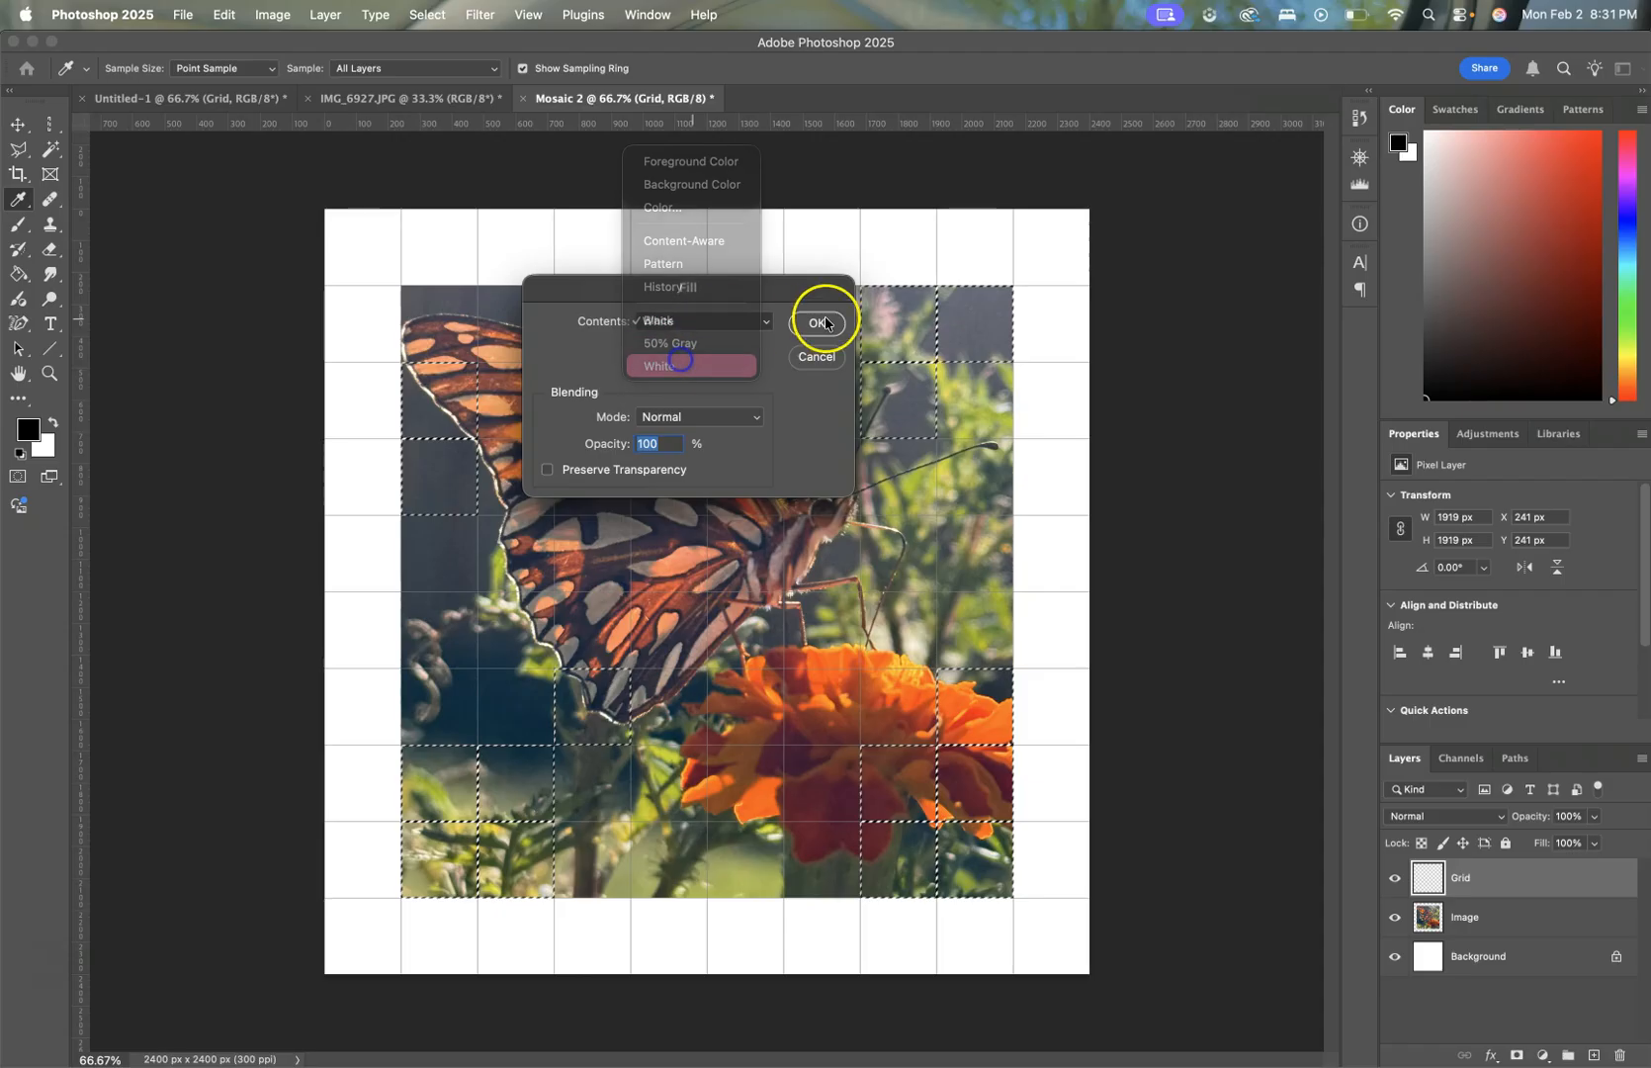
click(820, 323)
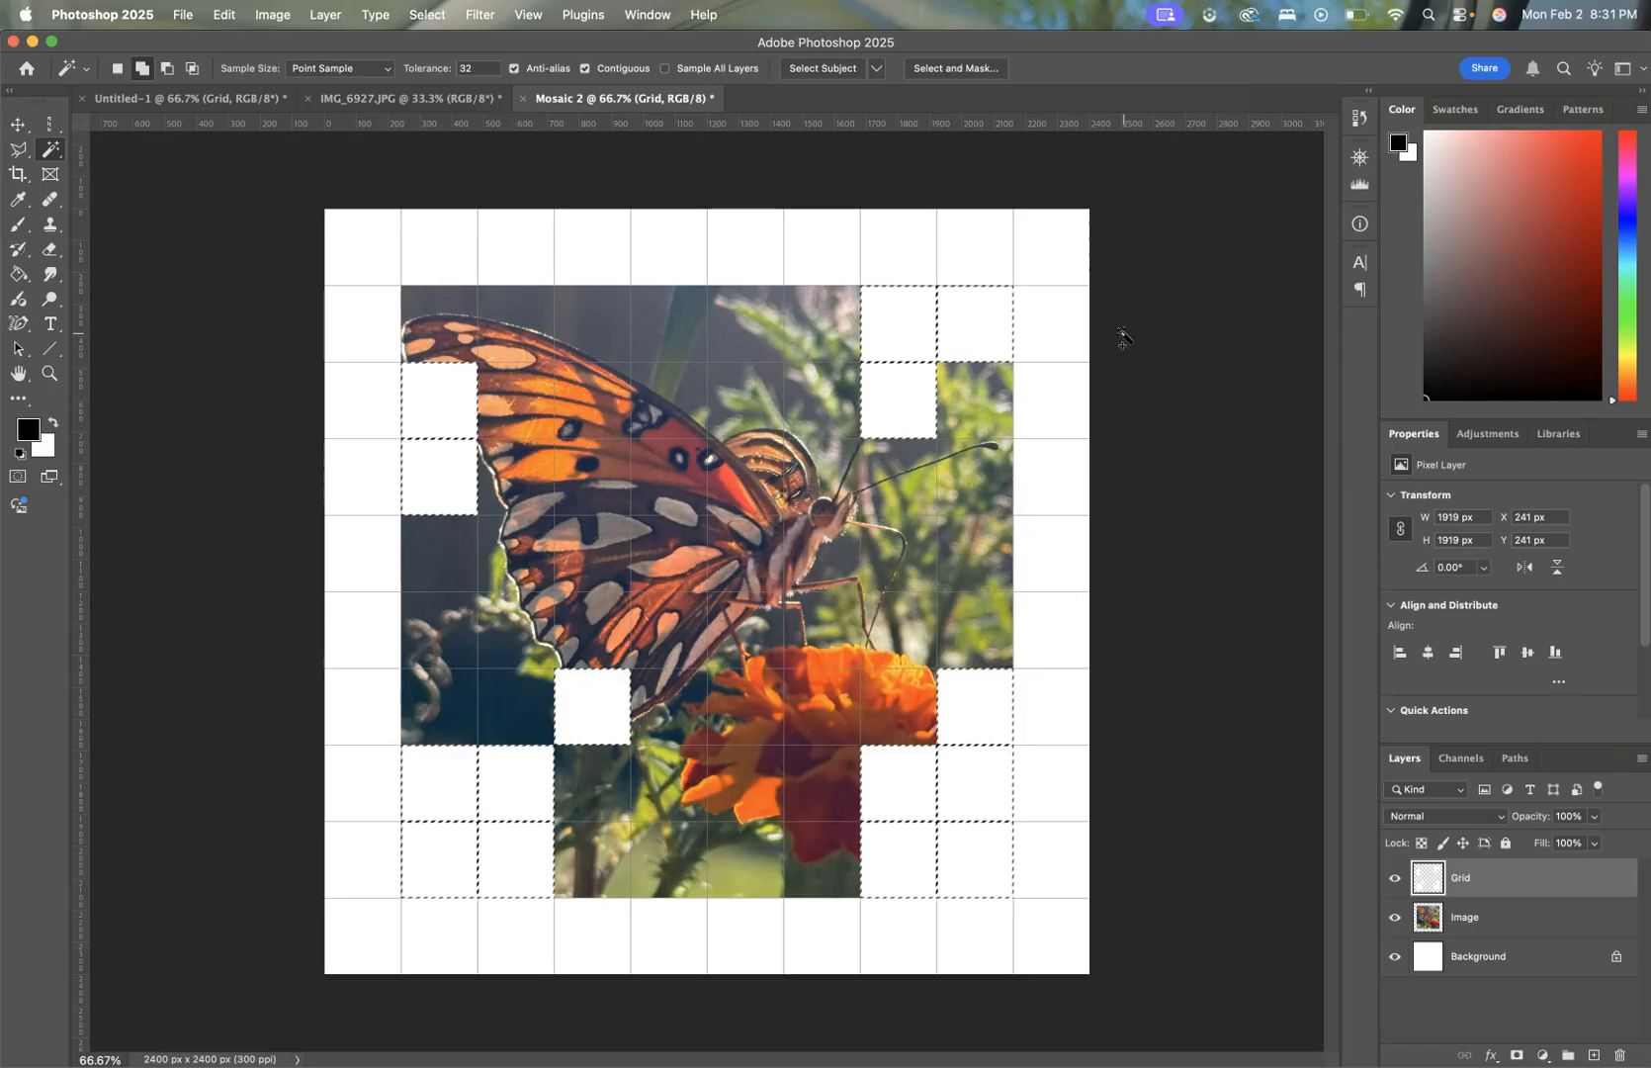
Step: Undo the white fill and clear the selection of squares
key(ctrl+z)
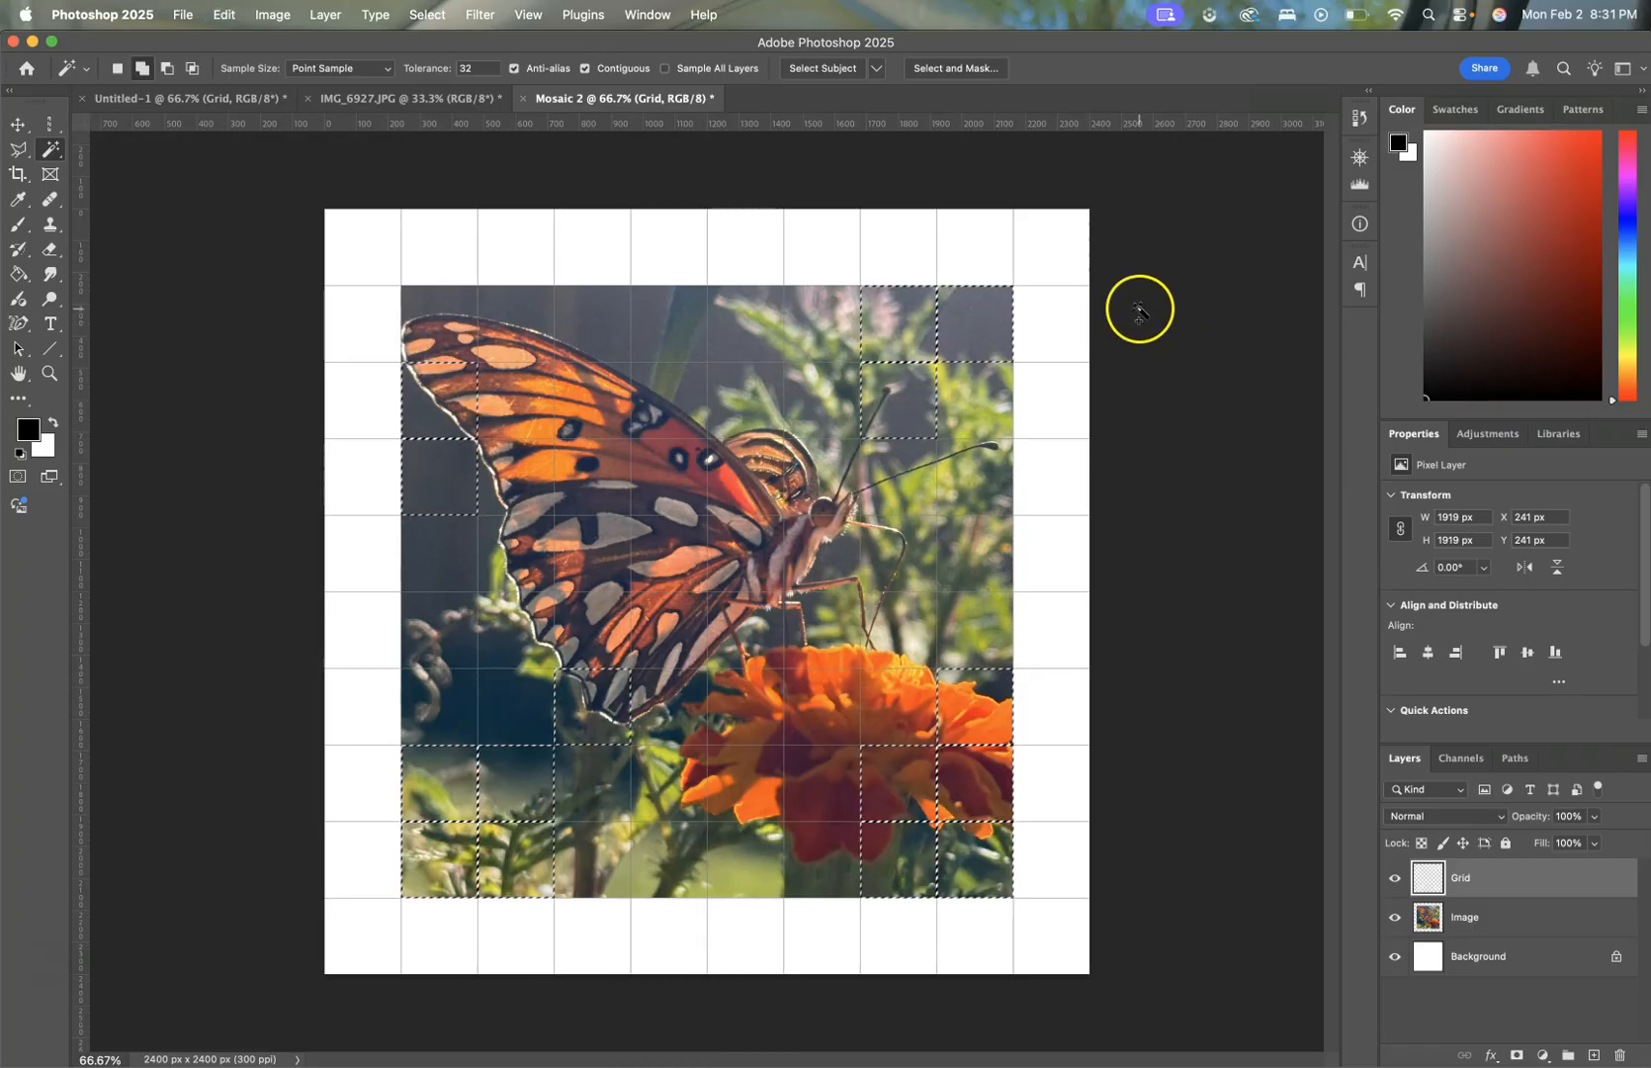
key(ctrl+d)
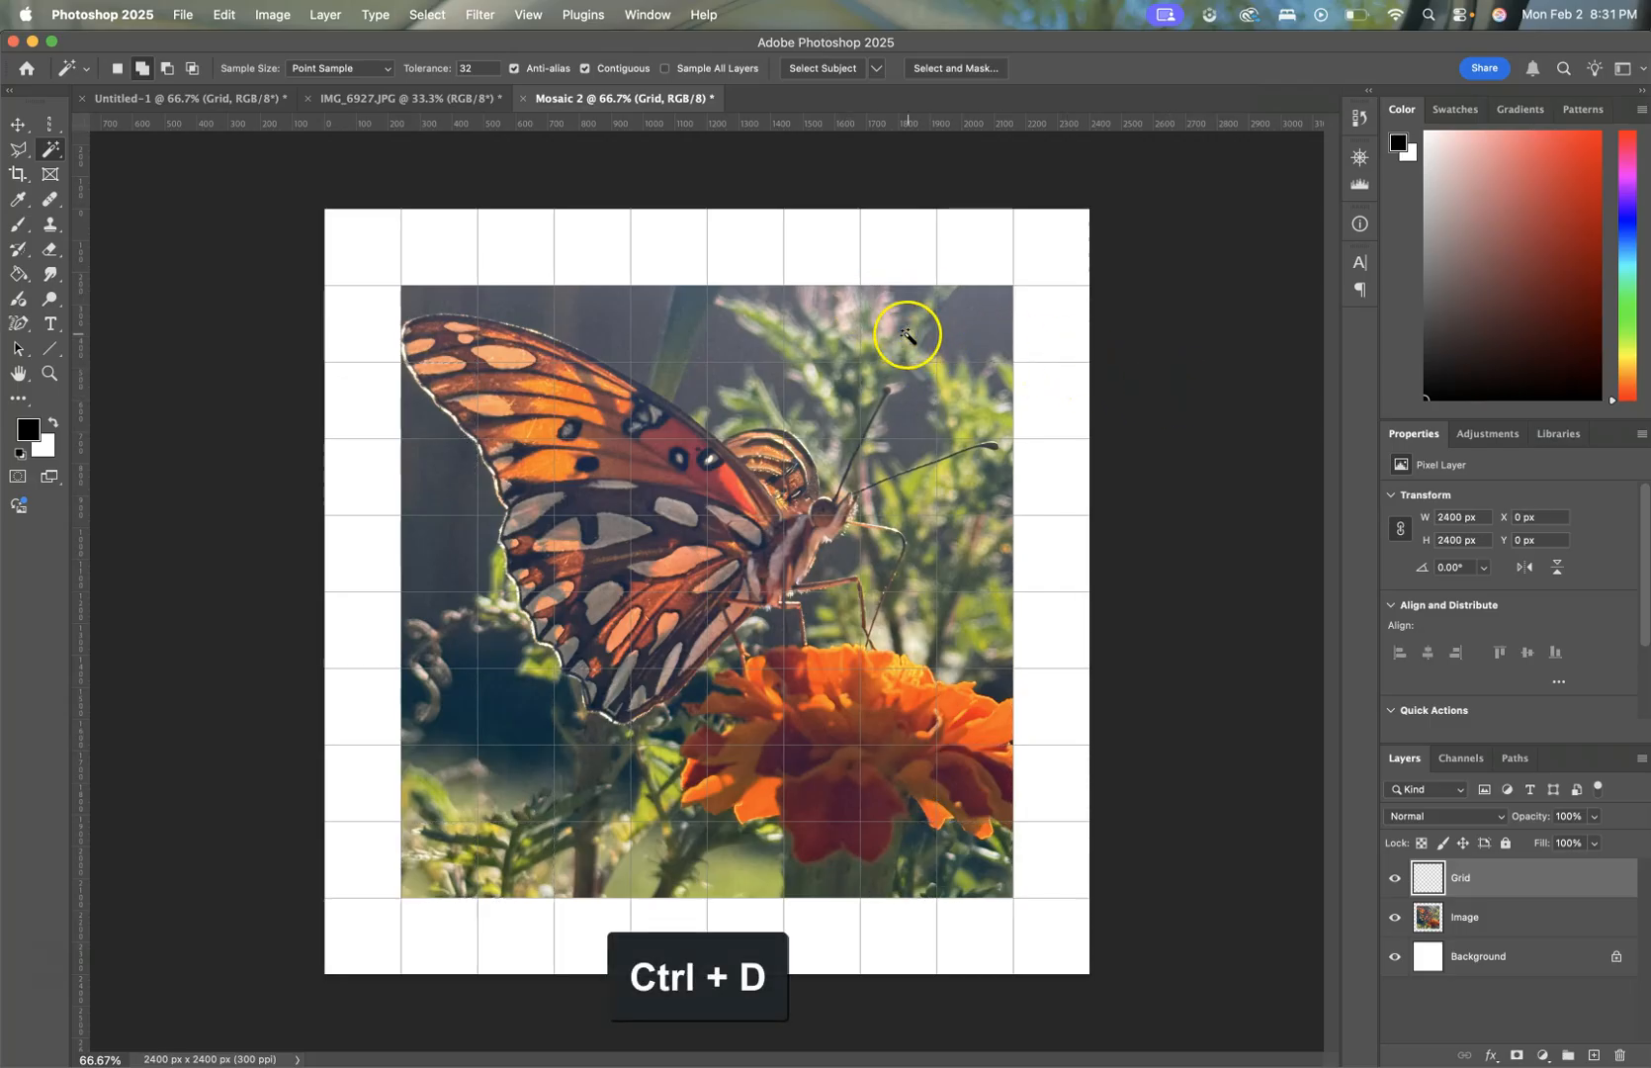
Step: Fill four squares at the photo's upper-right corner and five at its lower-left corner with white on the Grid layer
click(960, 336)
click(958, 387)
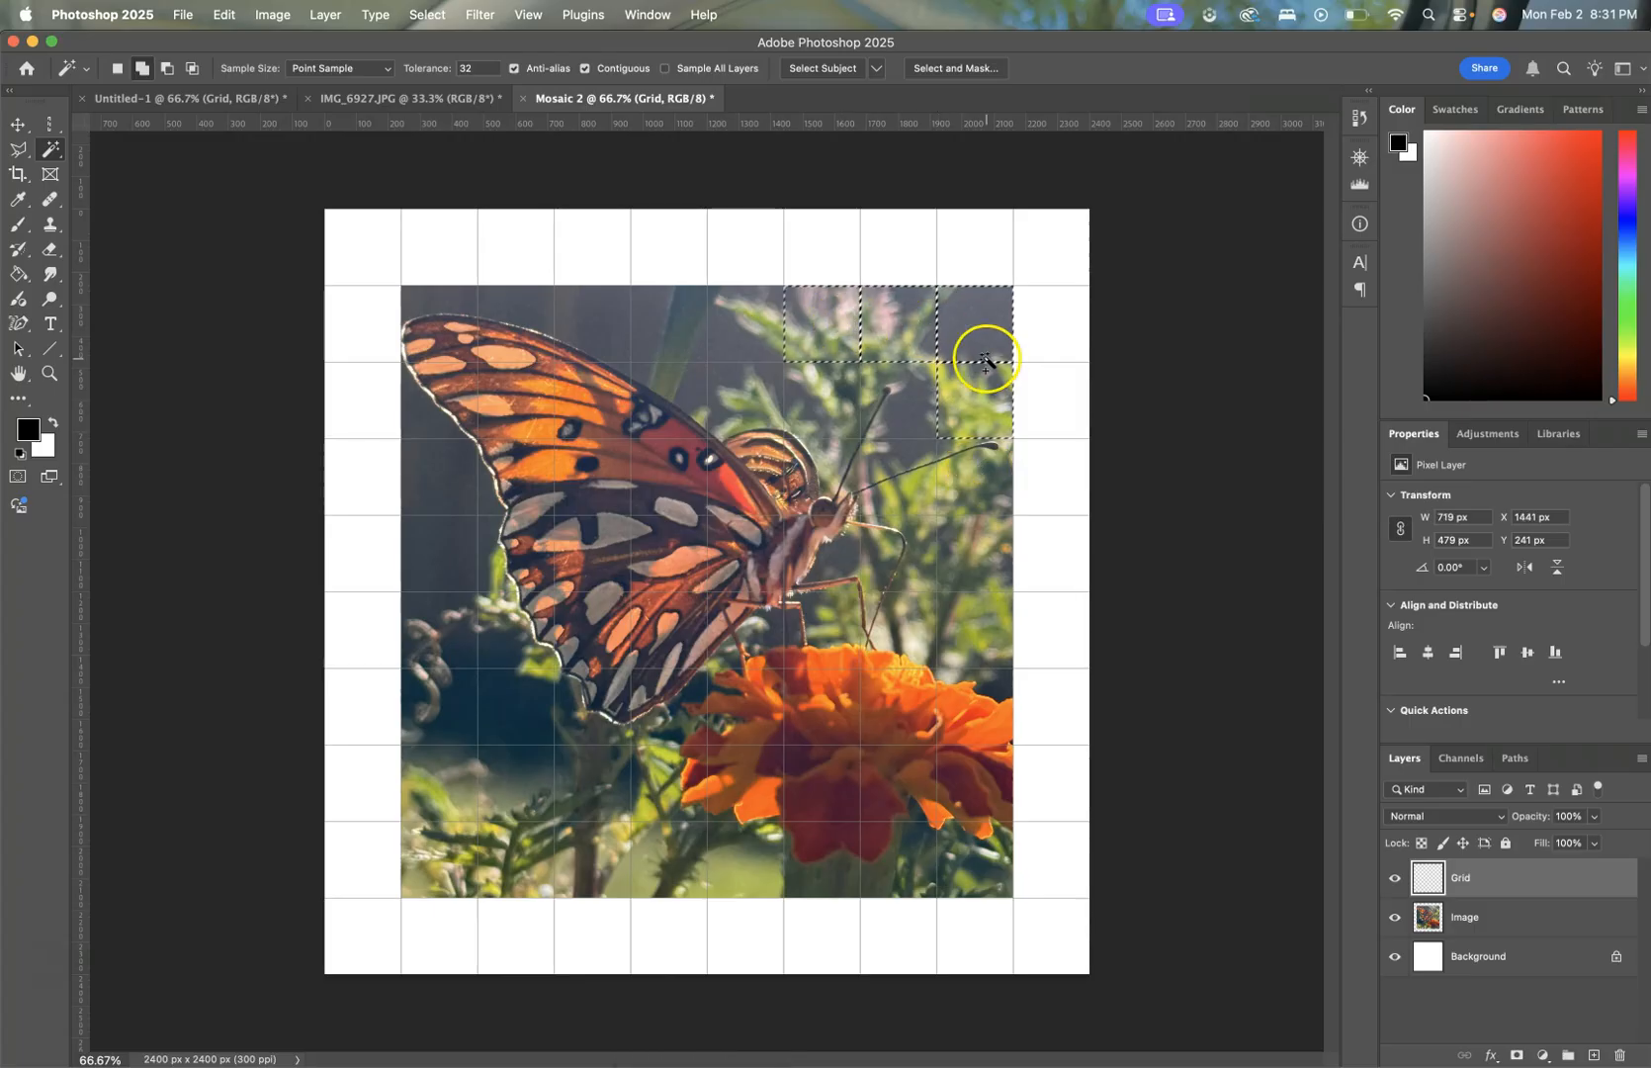
click(467, 869)
click(455, 806)
click(524, 782)
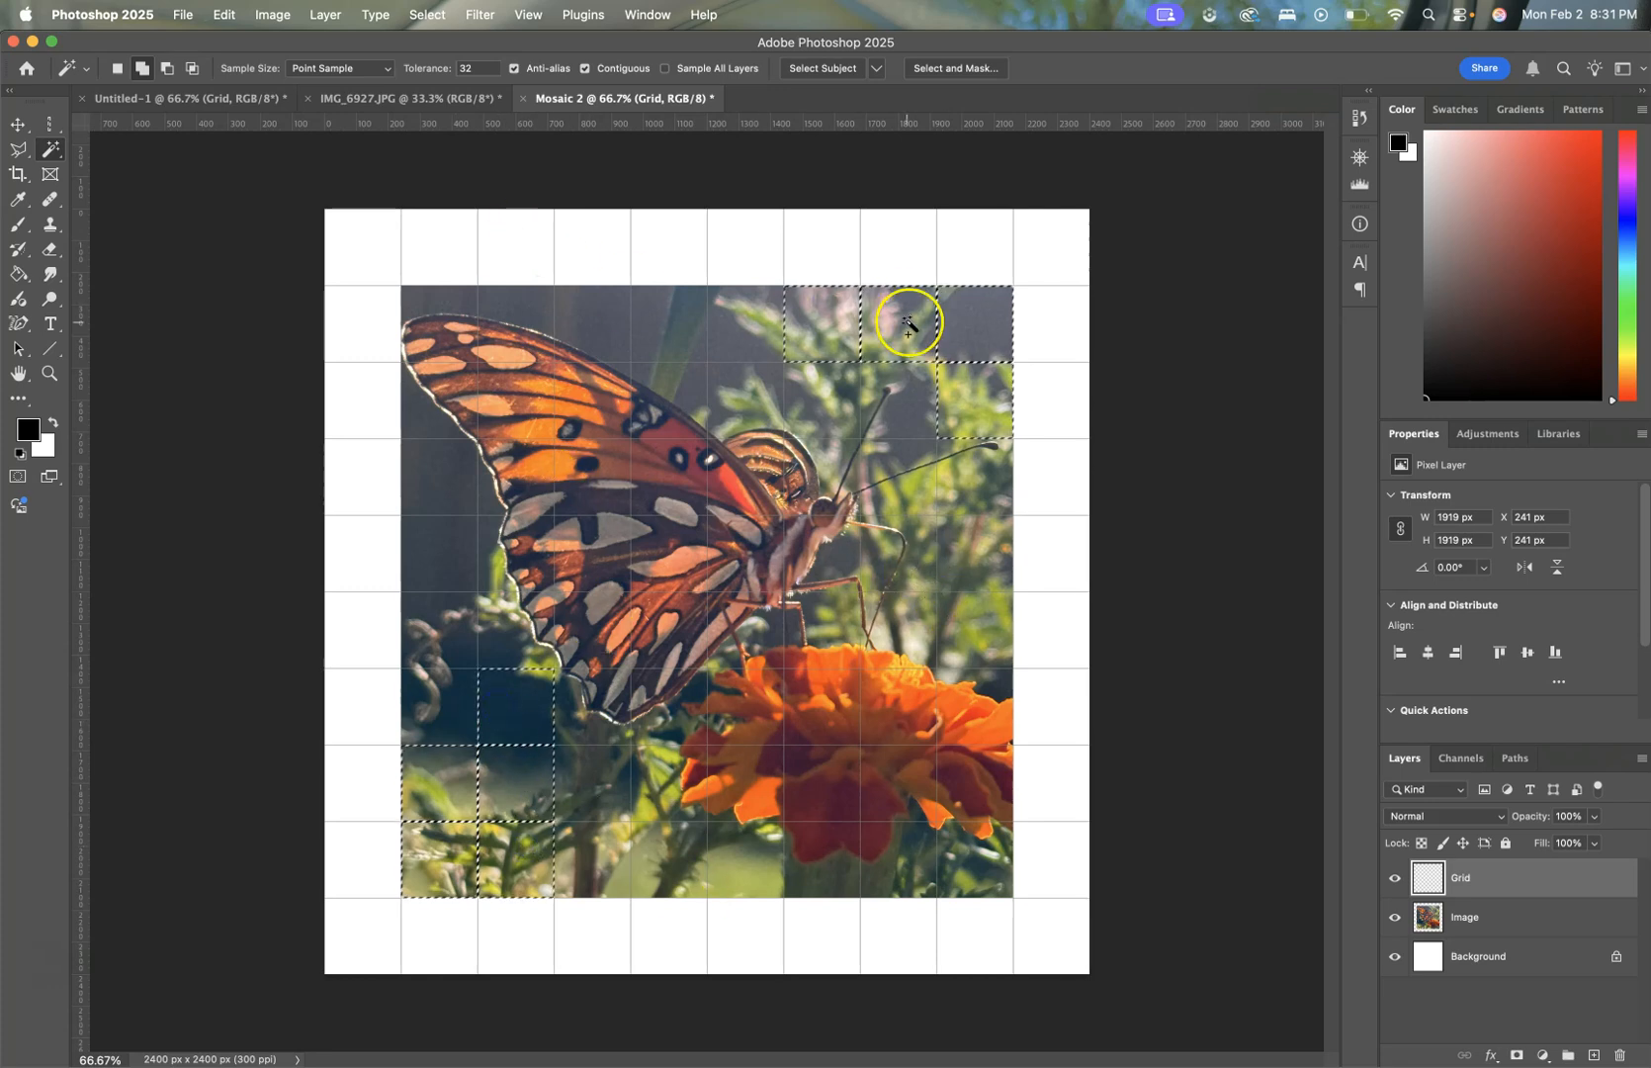
click(226, 15)
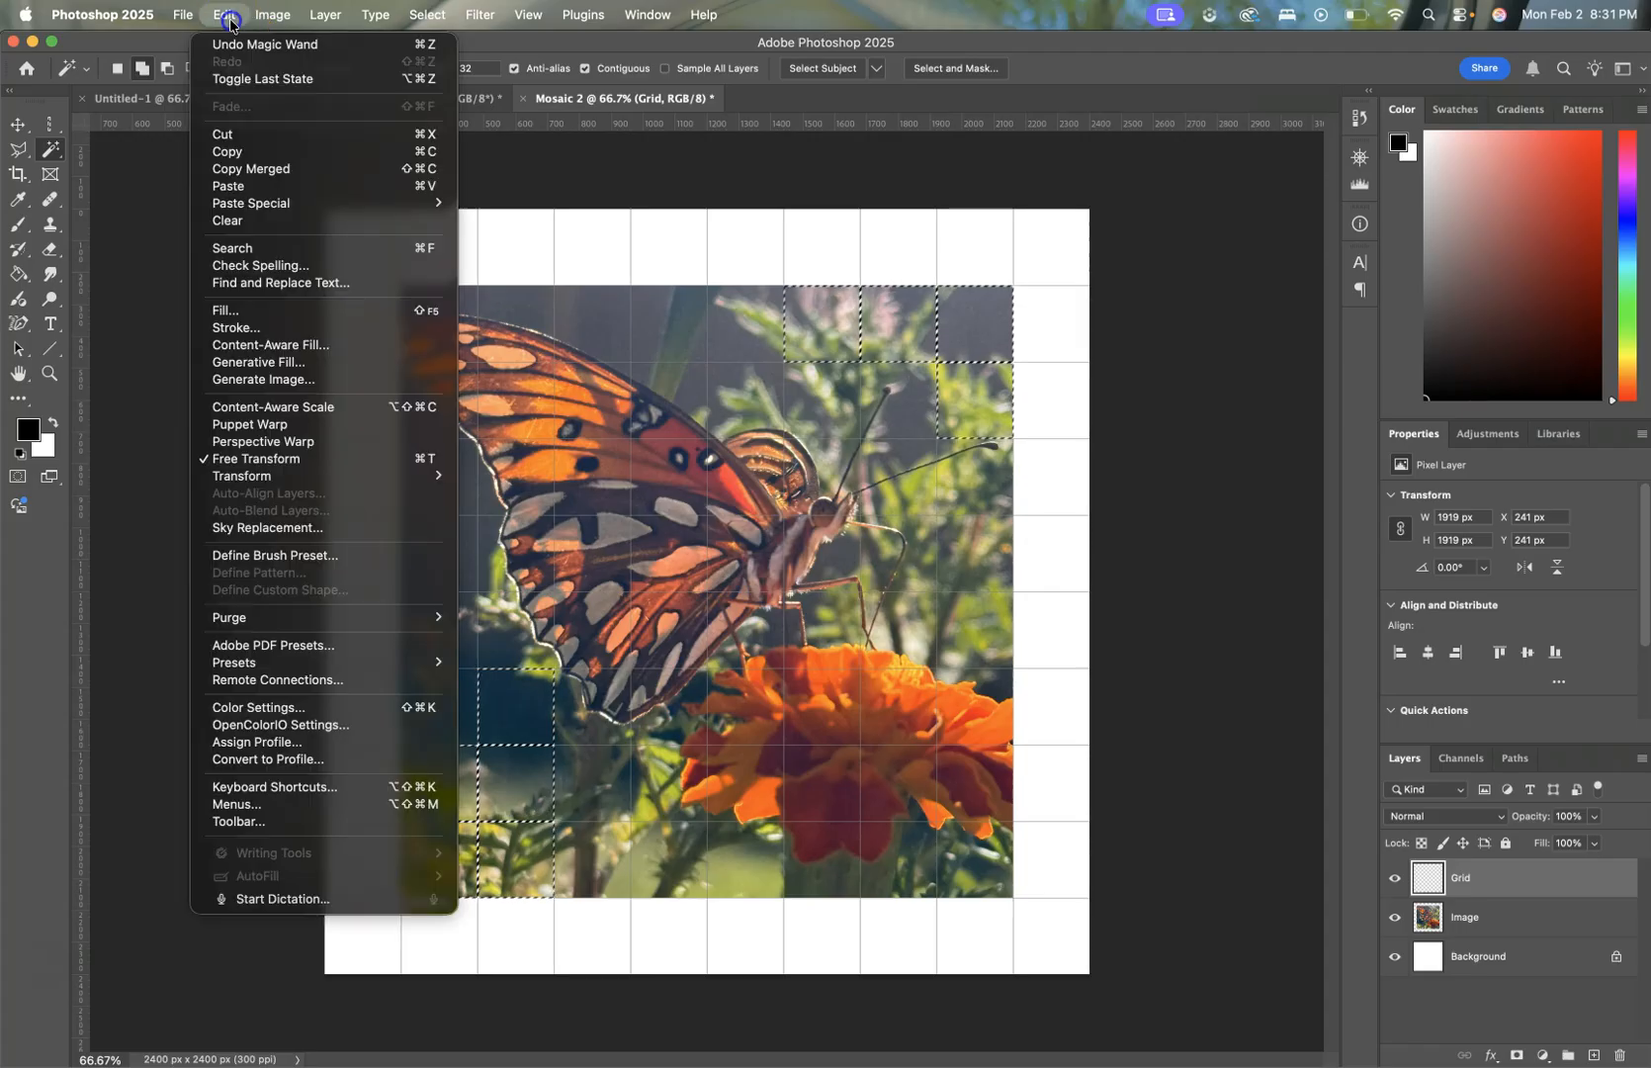
click(254, 309)
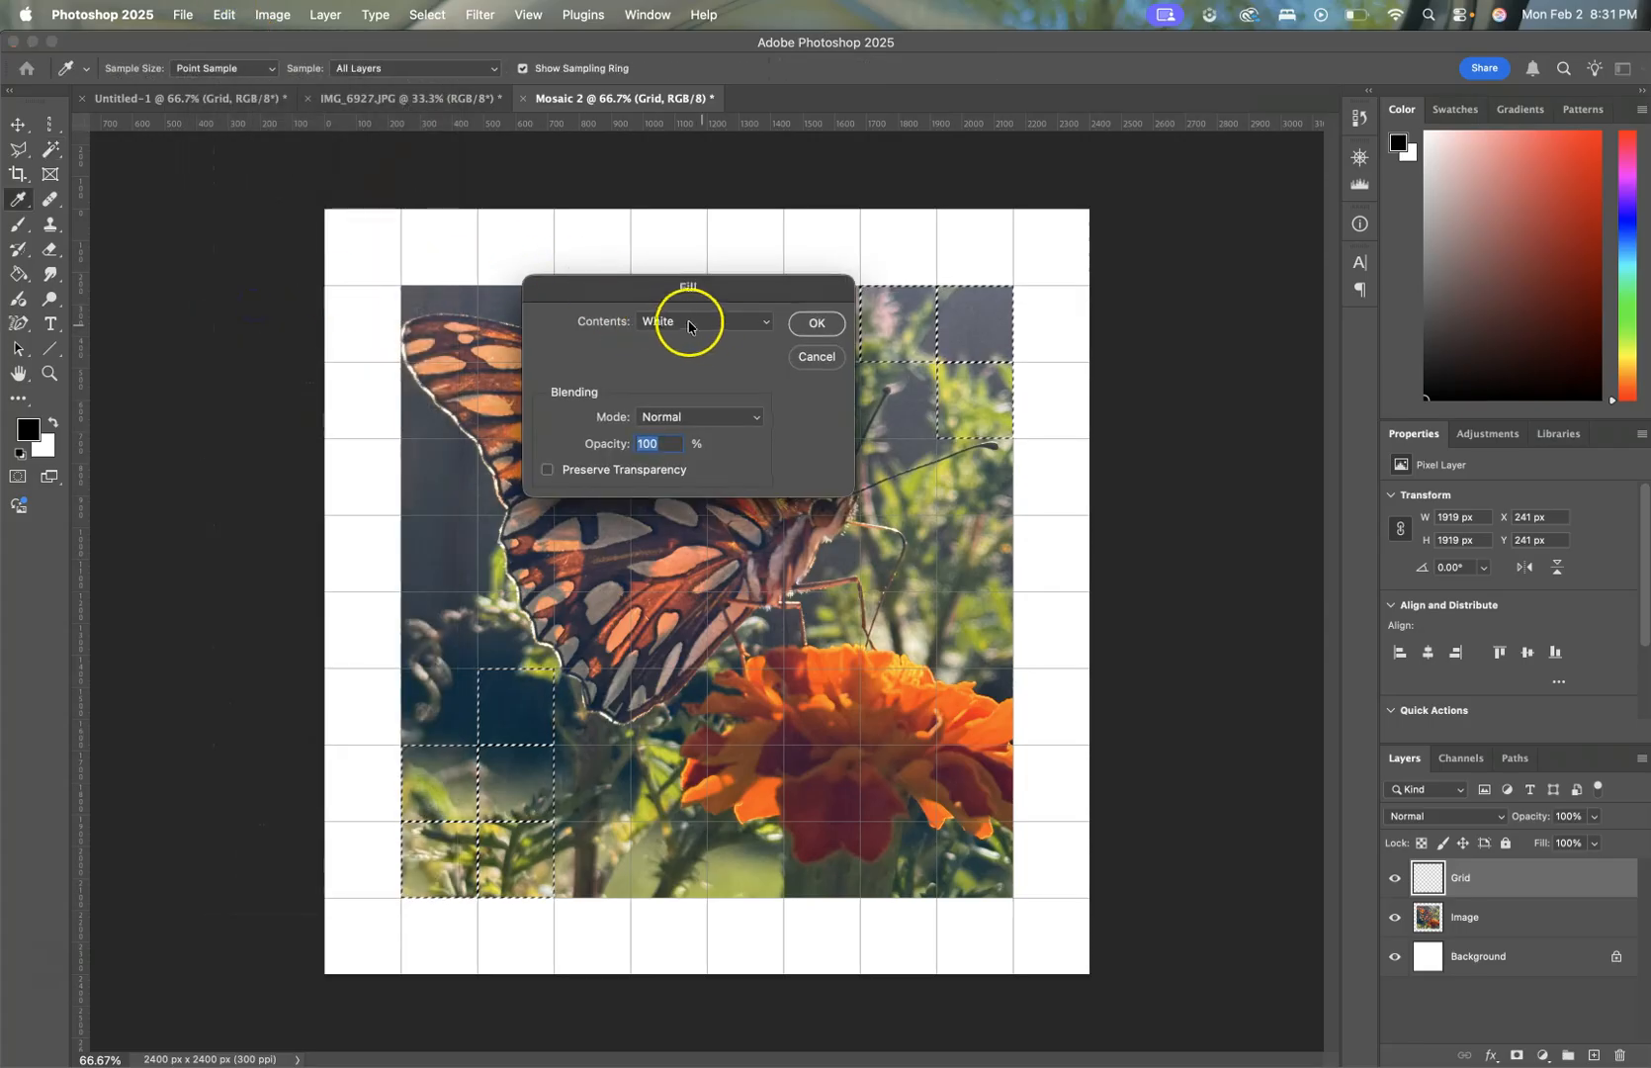
click(828, 322)
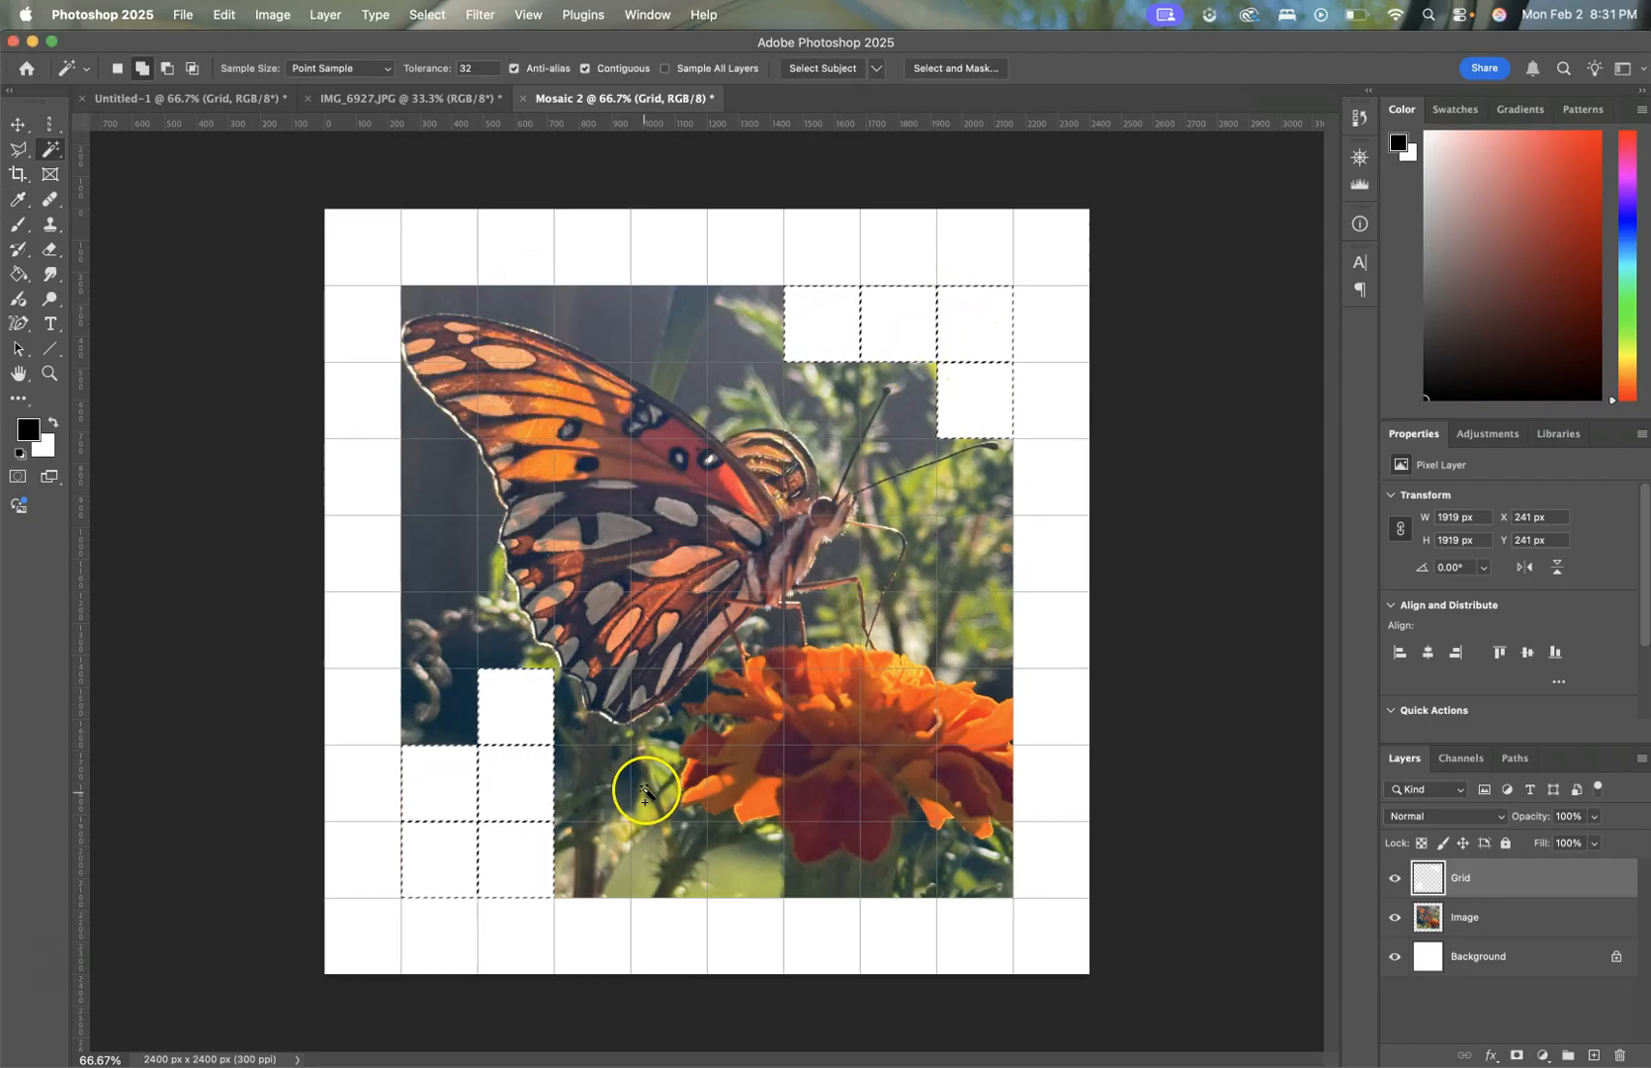
Step: Fill the third and fourth squares of the photo's bottom row with white and clear the selection
click(596, 866)
click(654, 858)
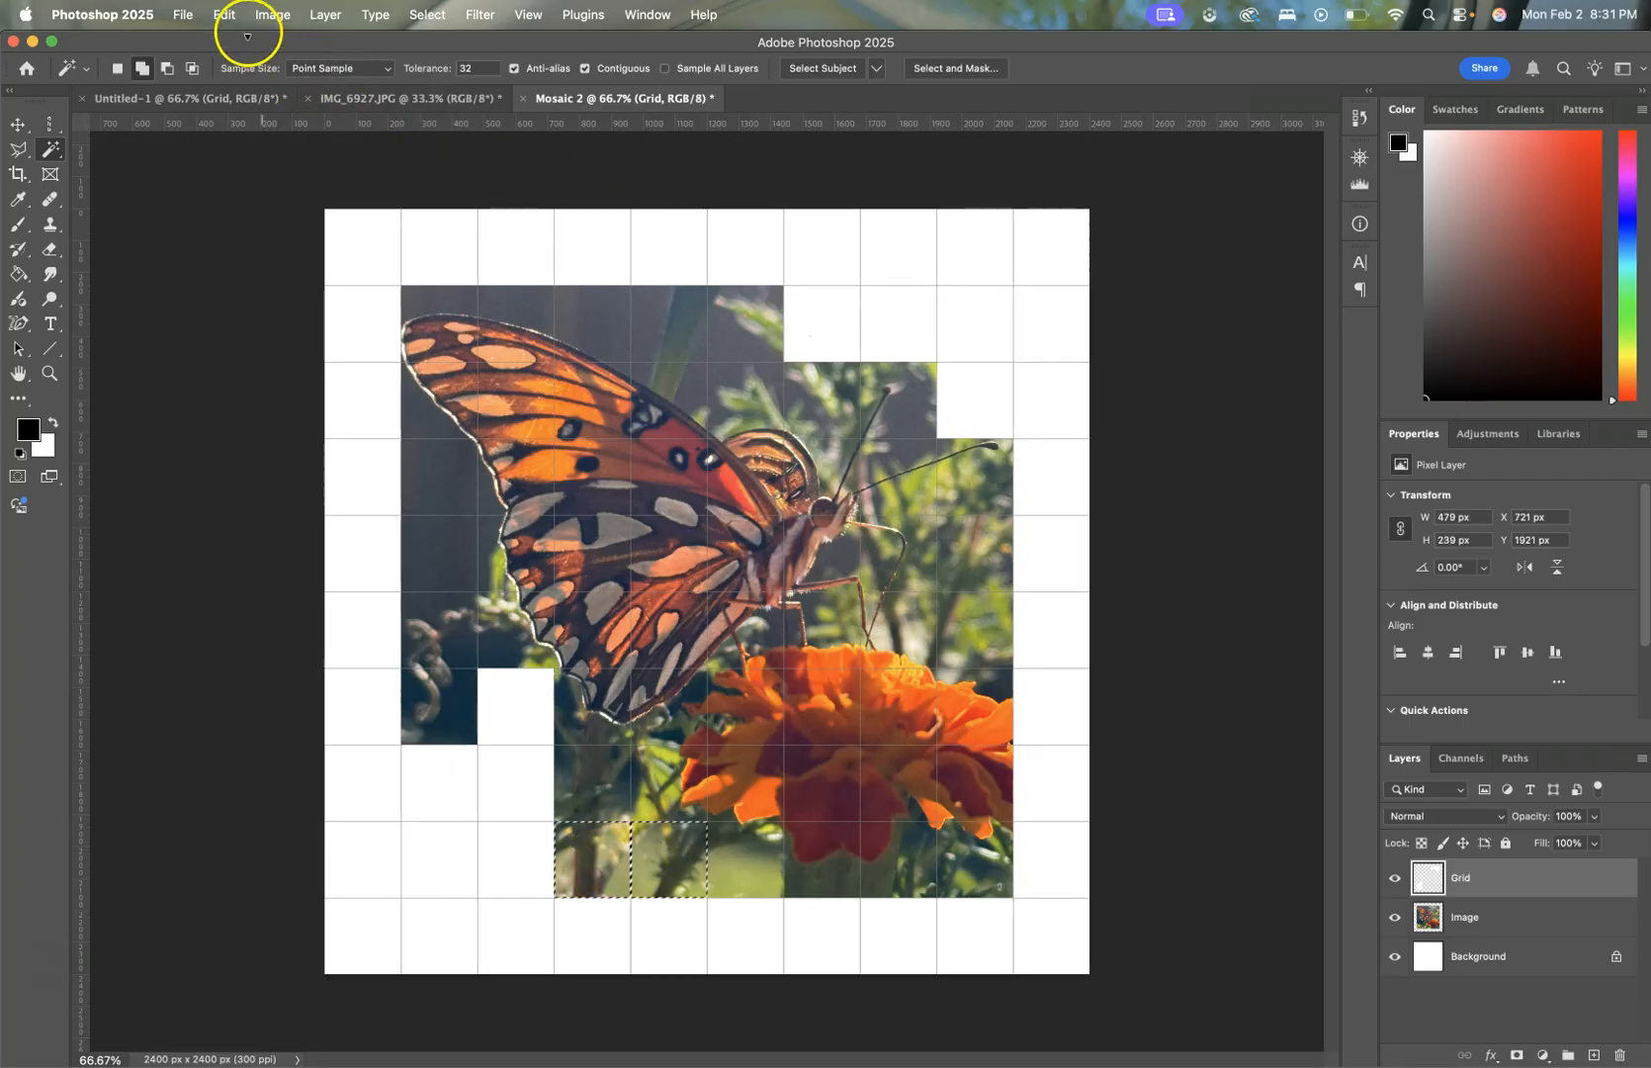
click(234, 21)
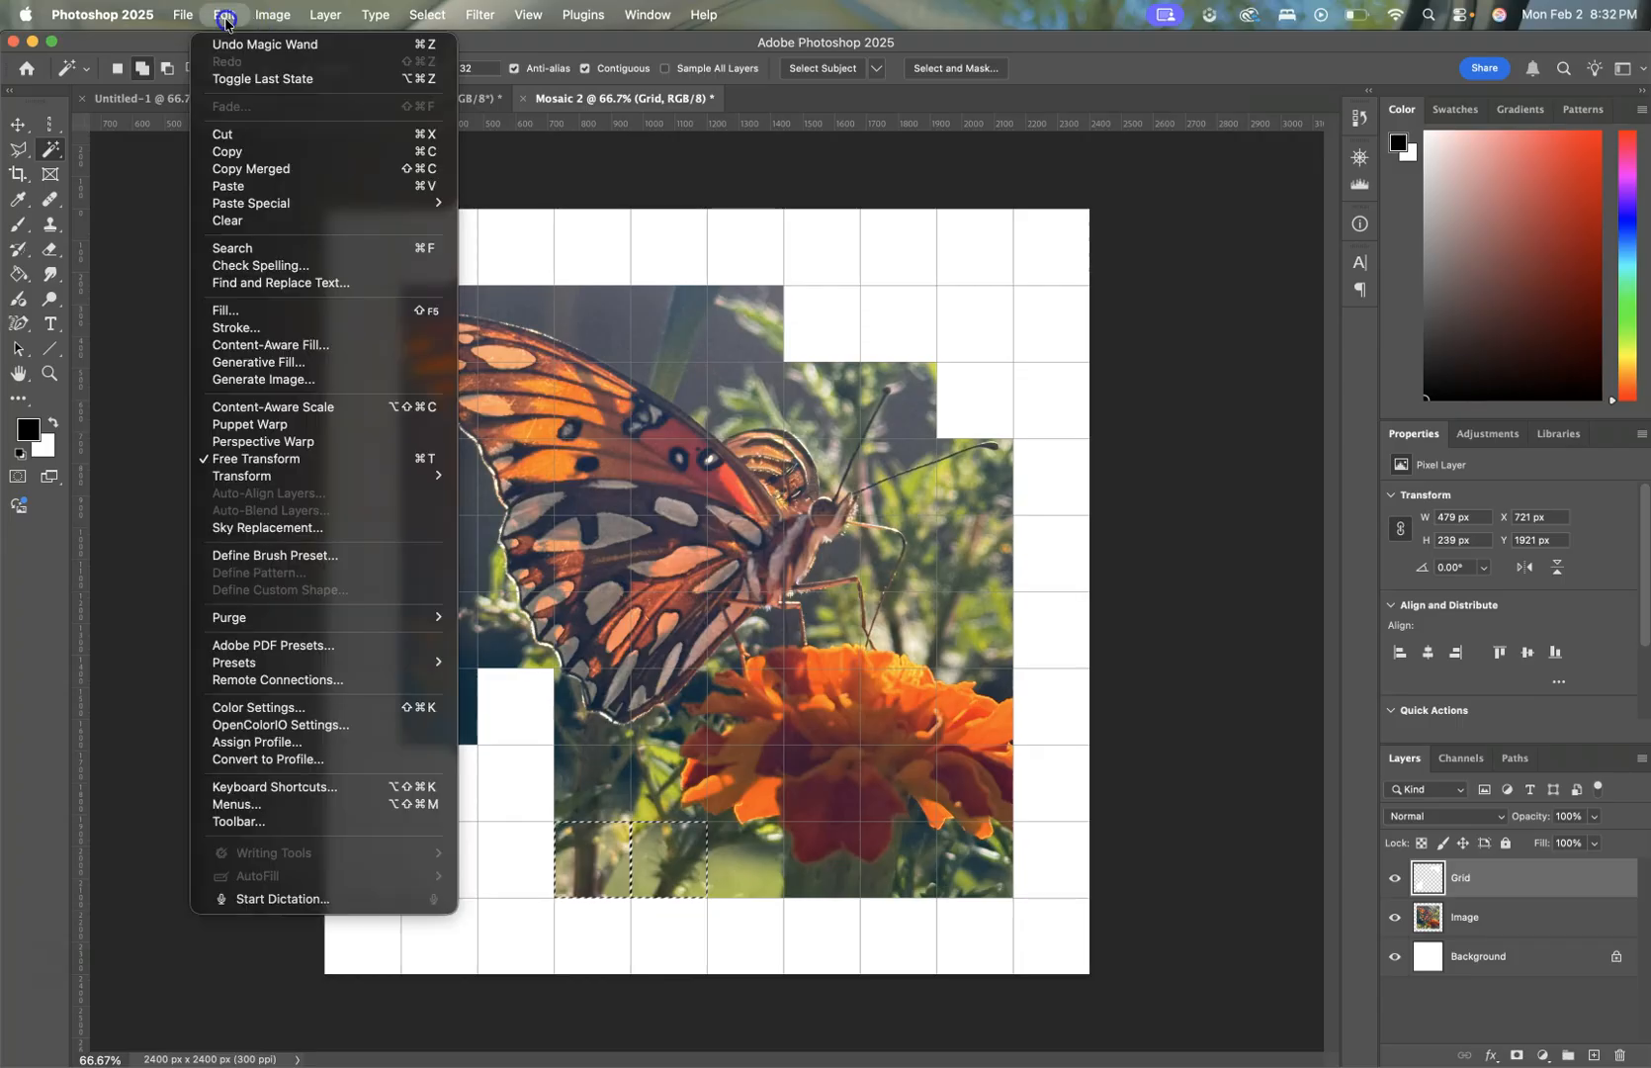
click(279, 316)
click(816, 326)
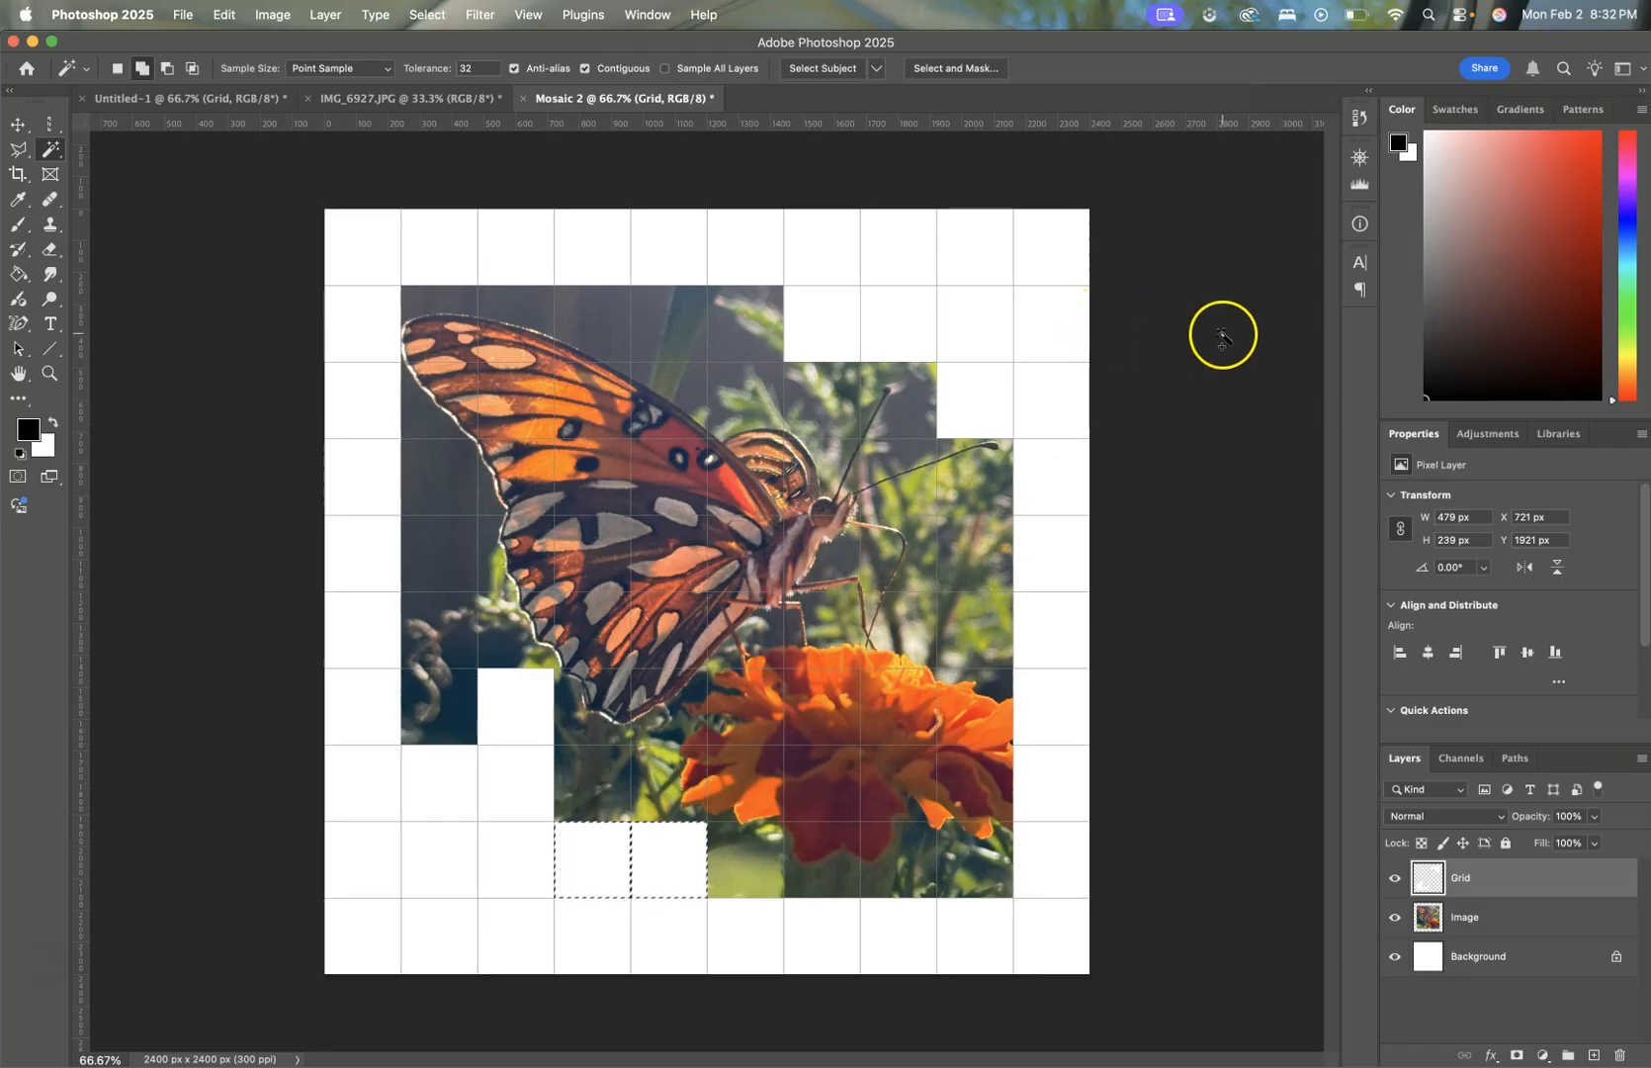
key(super+d)
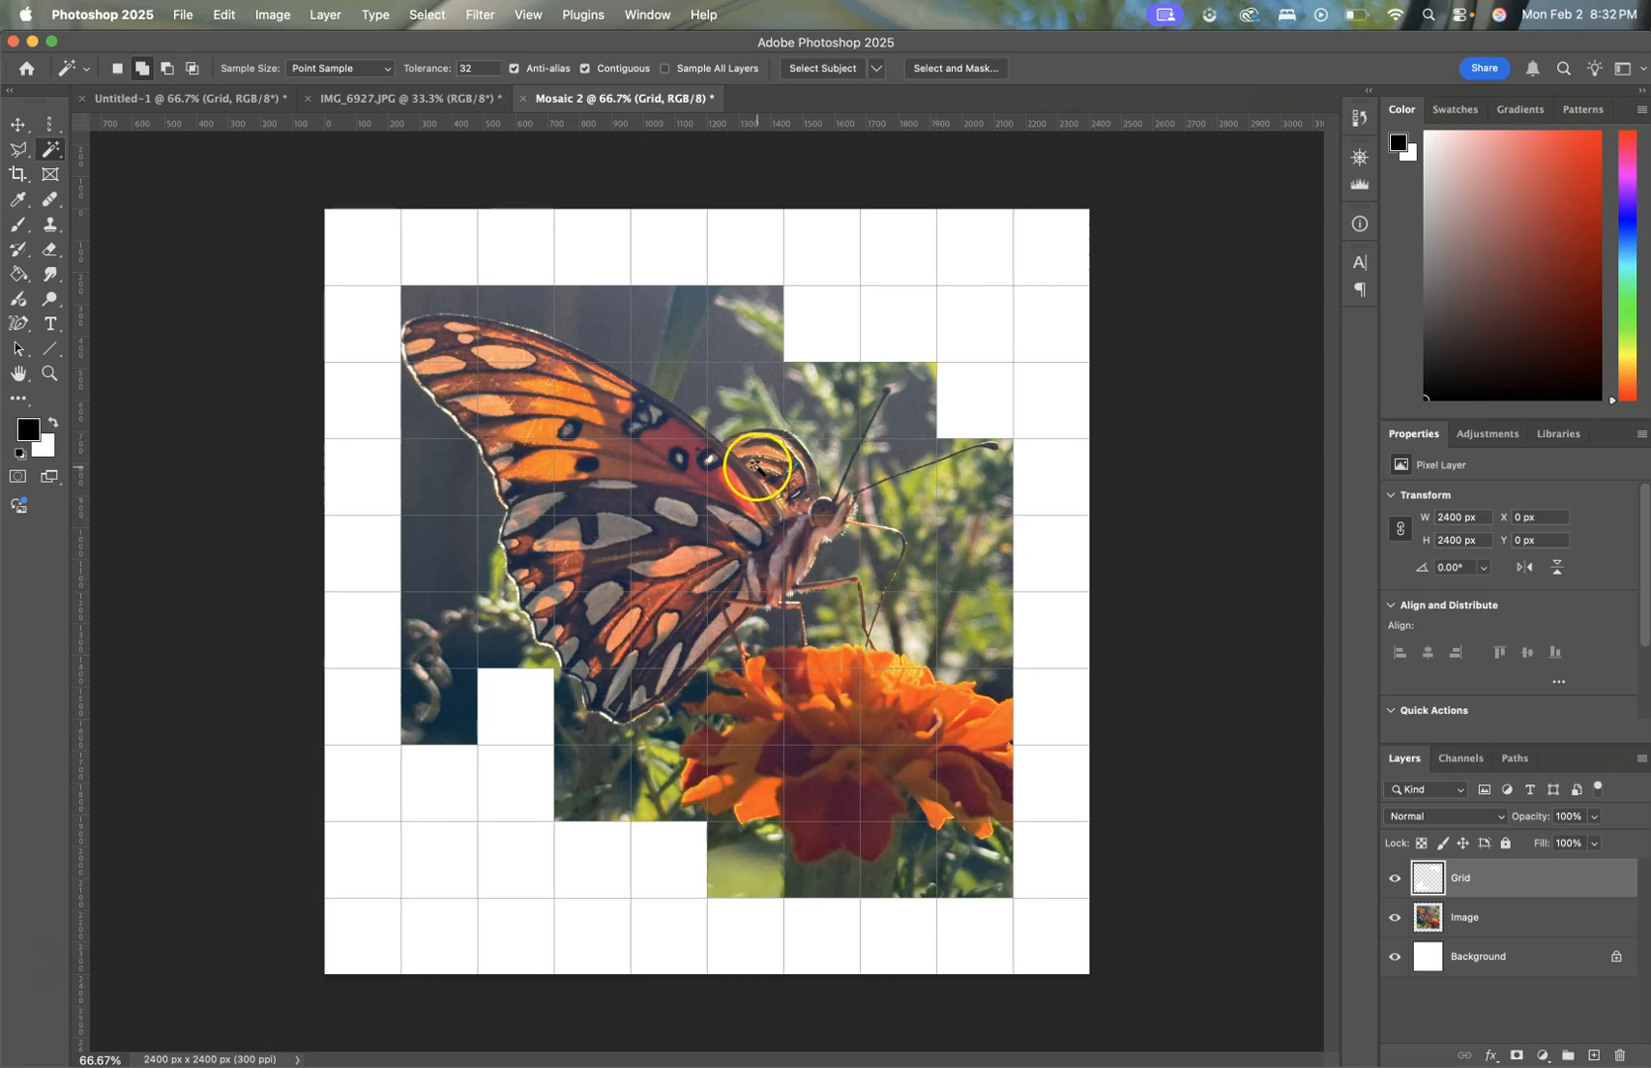
Step: Select four wing squares and five lower-right flower squares on the Grid layer and add a Hue/Saturation adjustment for them above the Image layer
click(605, 413)
click(652, 399)
click(588, 469)
click(538, 451)
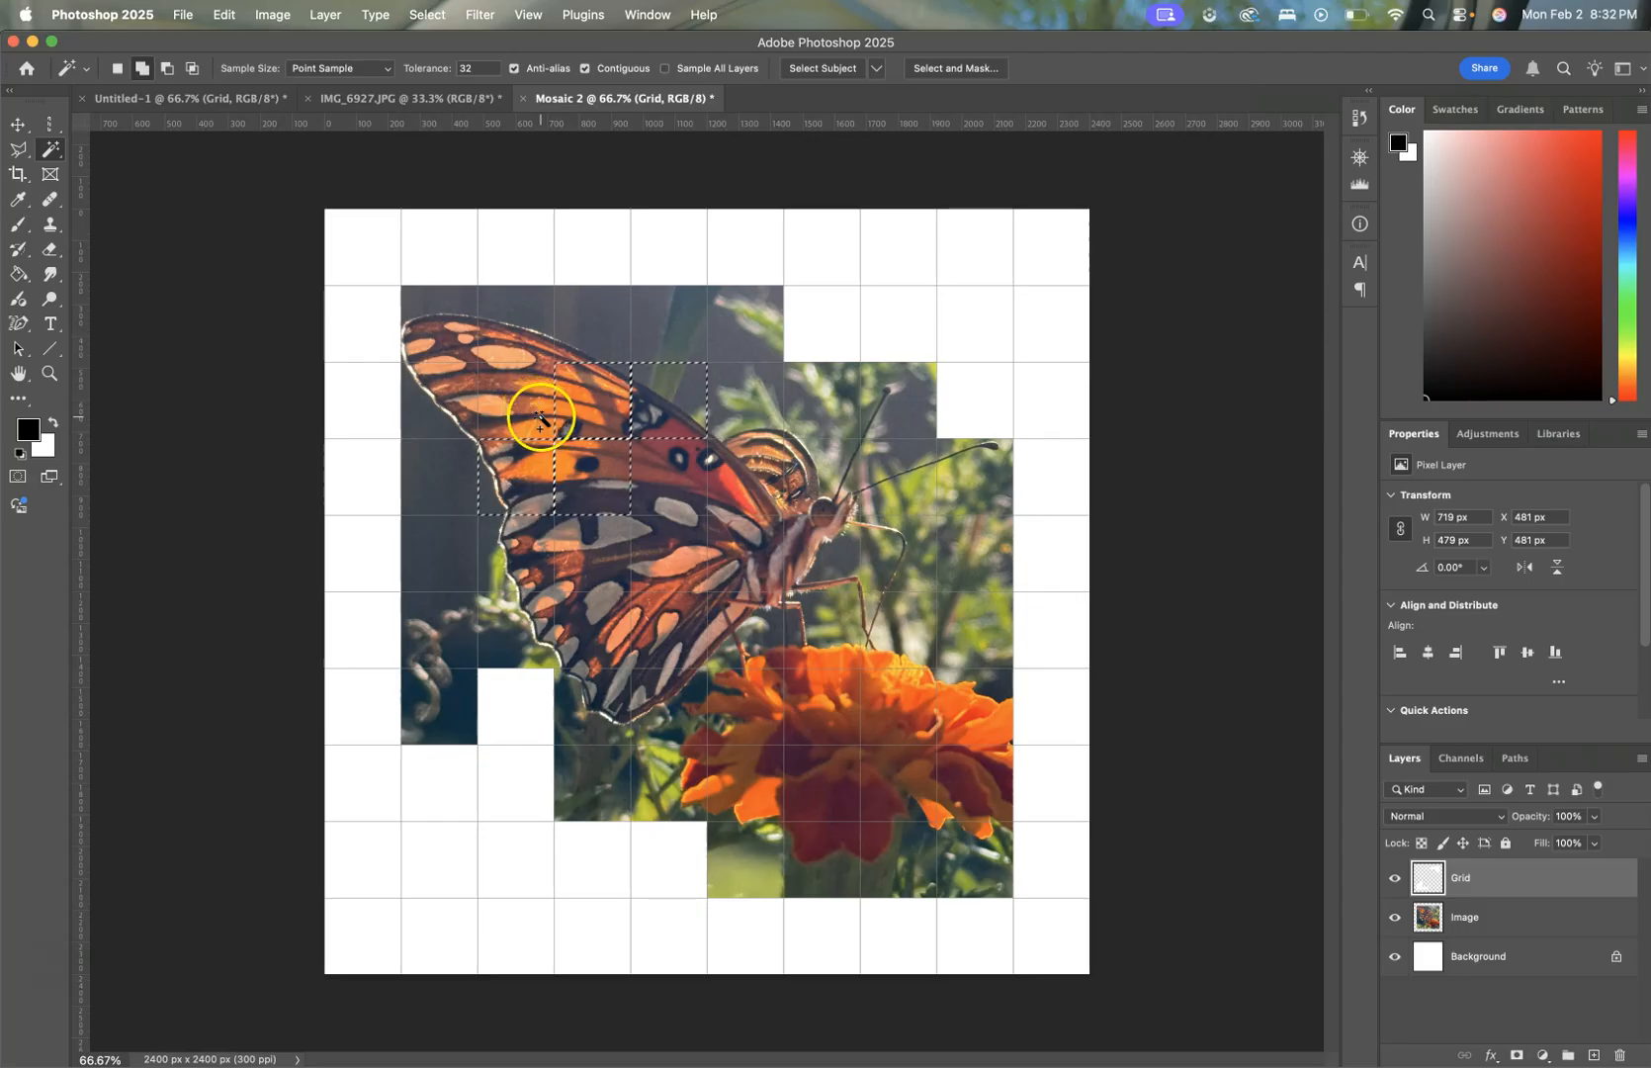
click(846, 783)
click(895, 799)
click(957, 801)
click(925, 850)
click(952, 885)
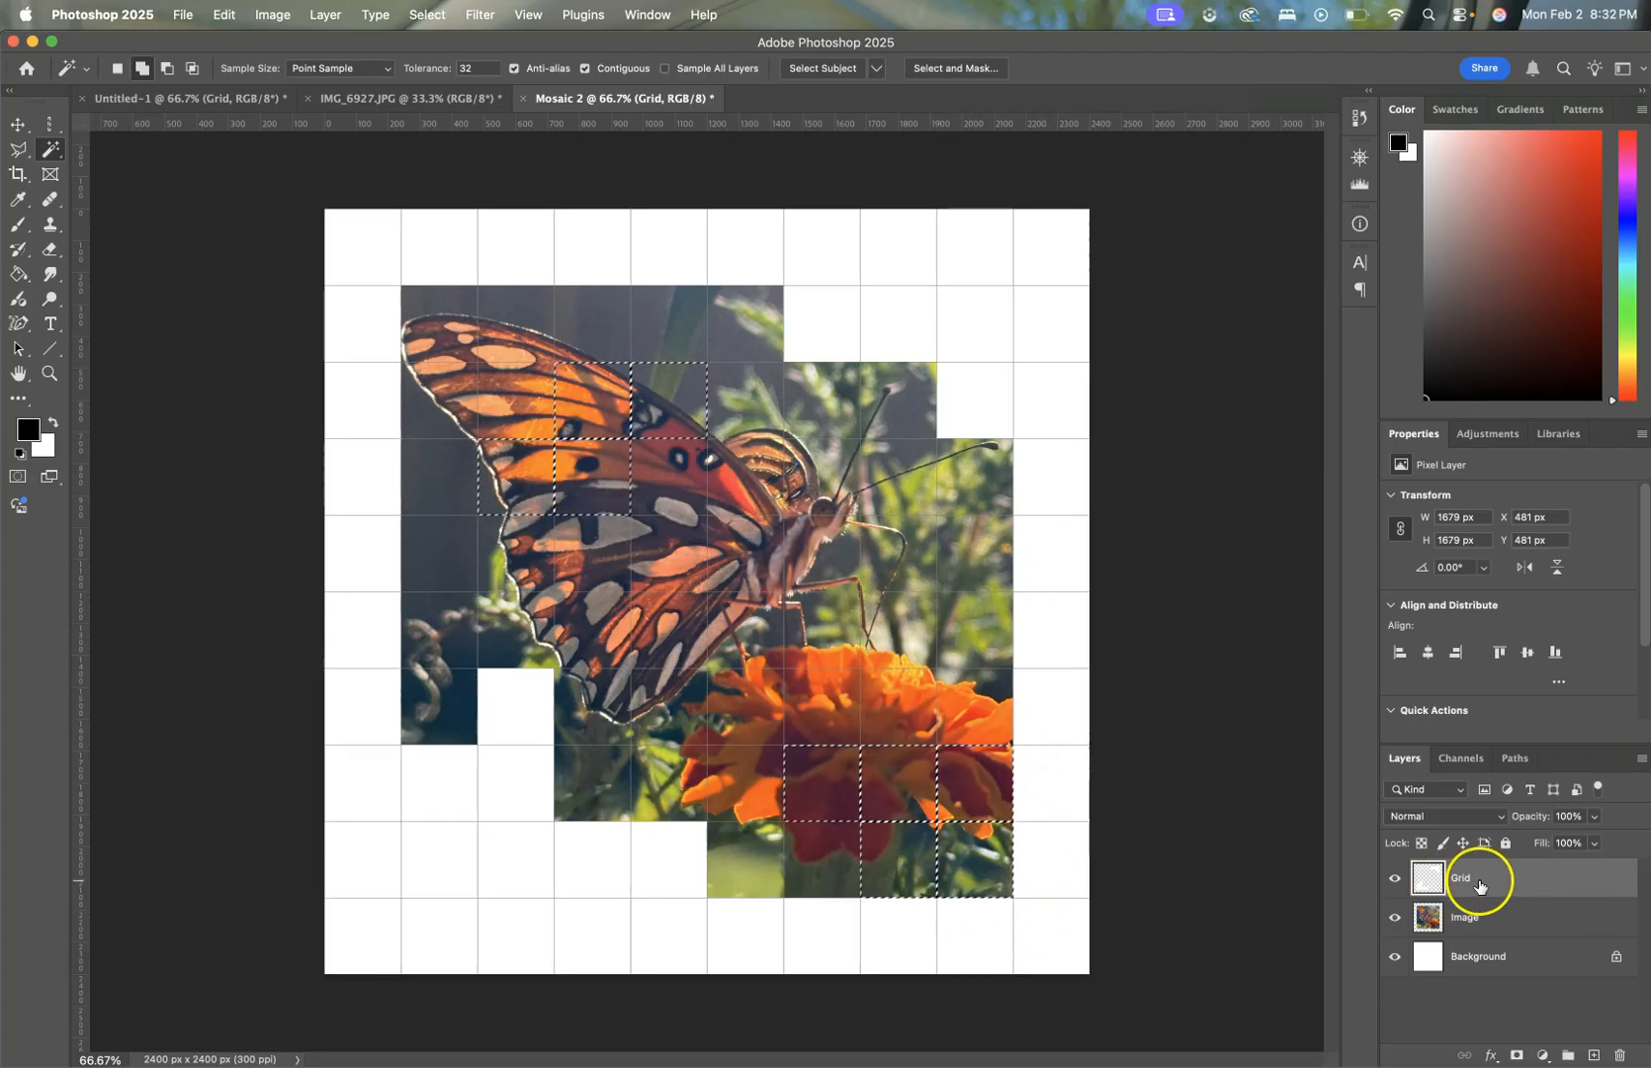
click(1505, 917)
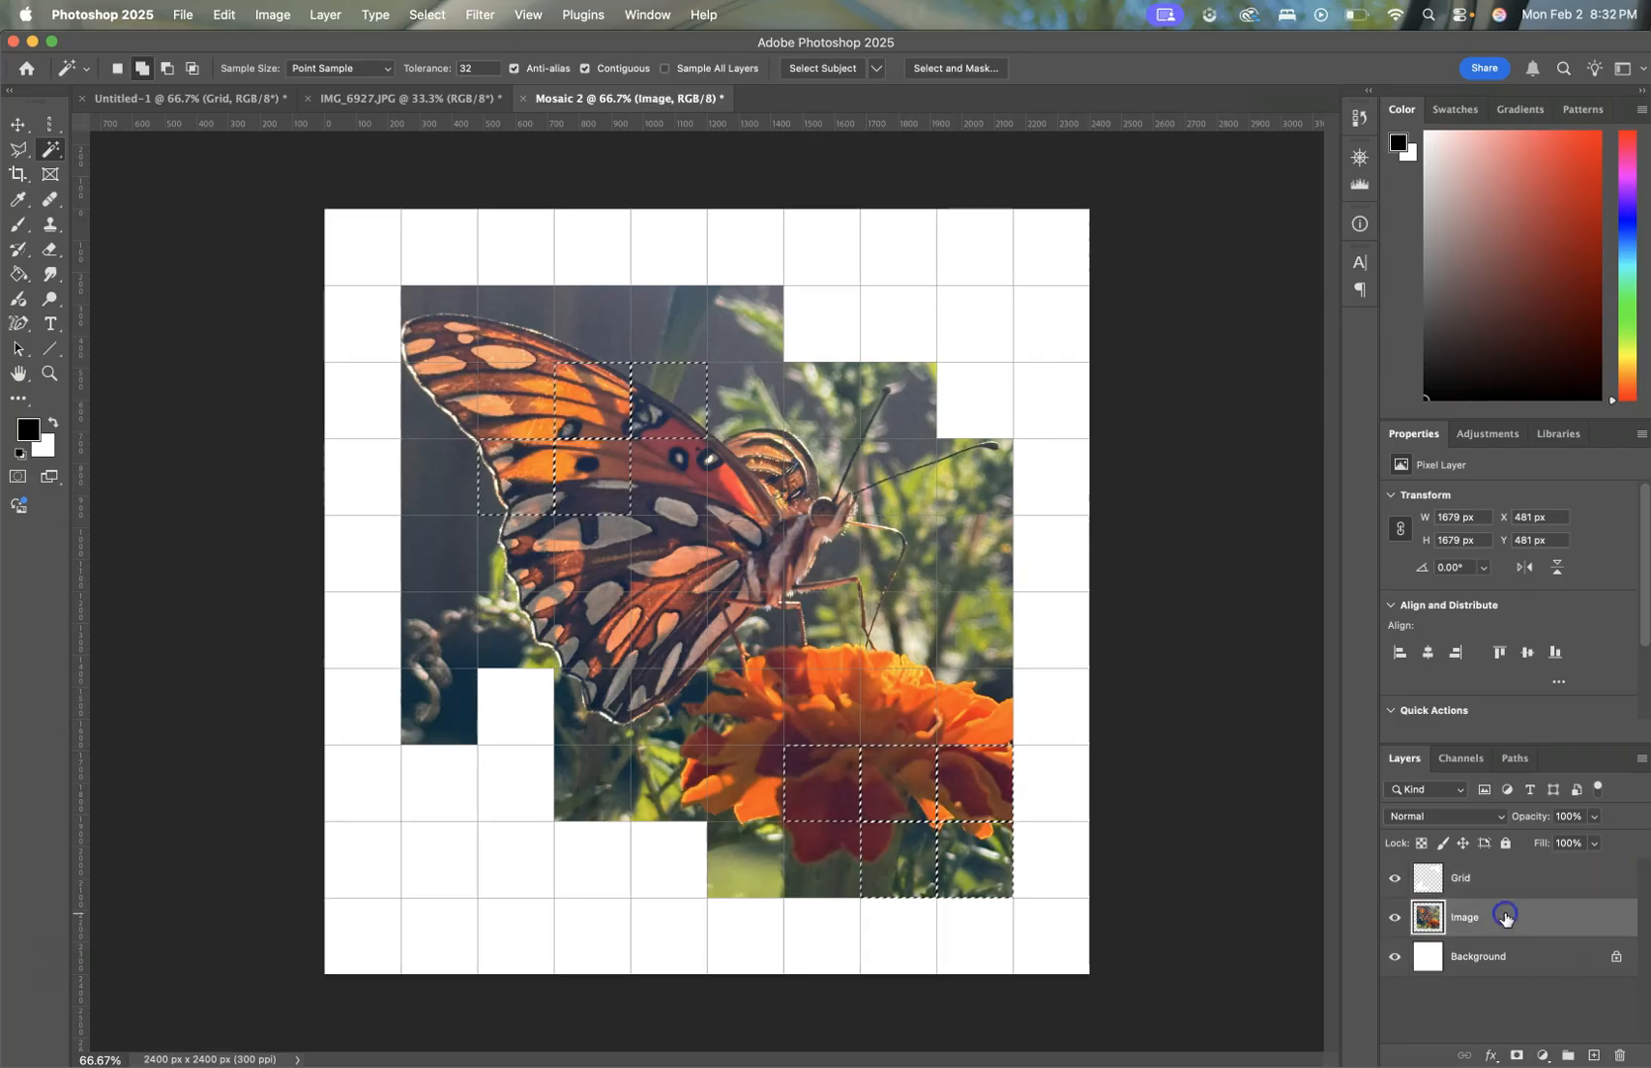
click(1543, 1056)
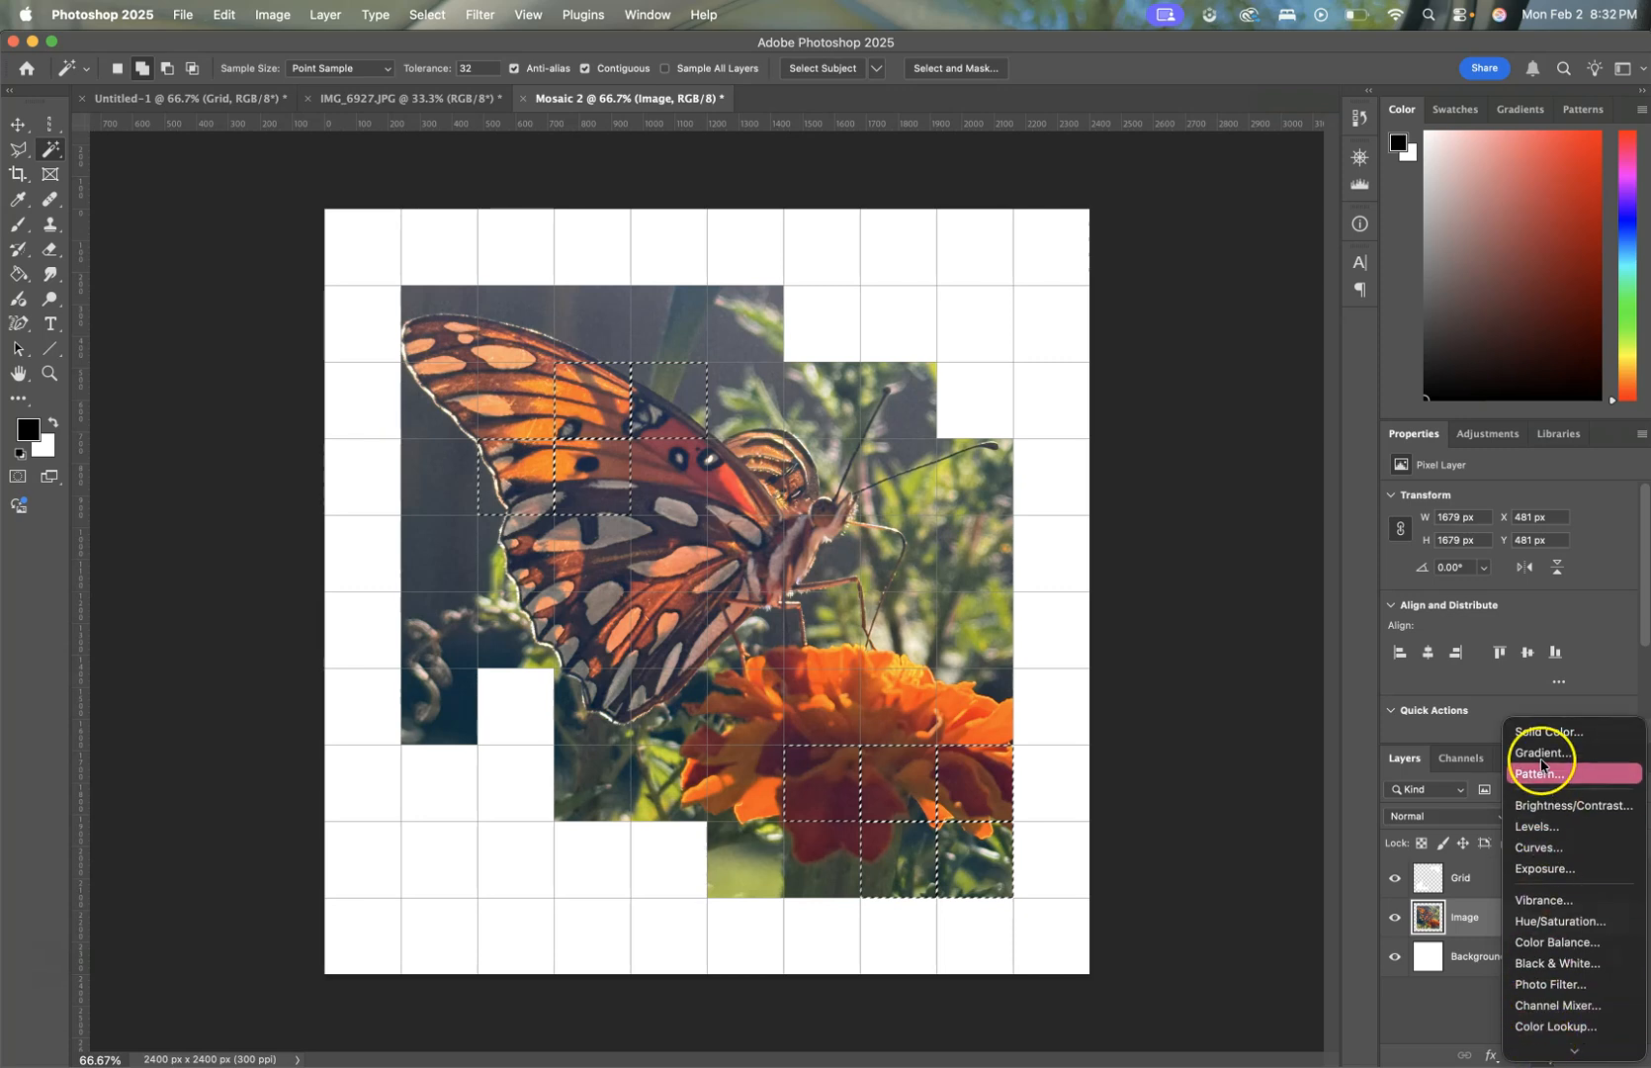
click(1572, 922)
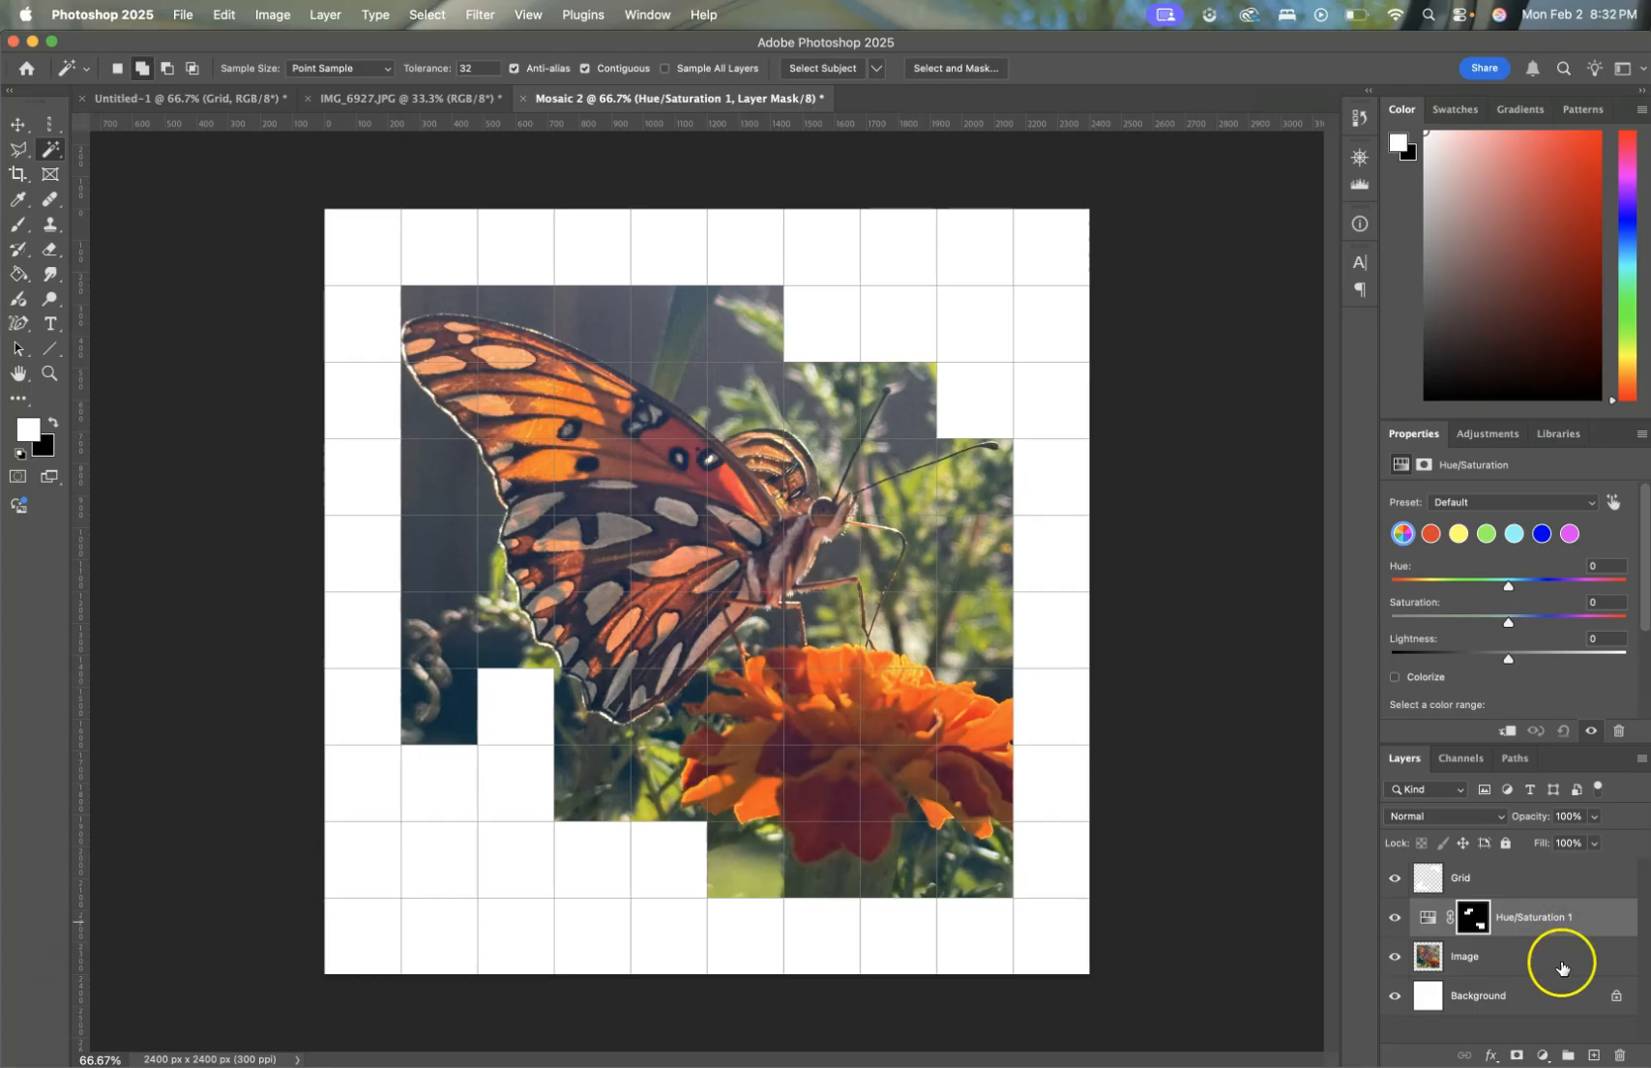
Step: Colorize the Hue/Saturation adjustment, trying other hues before setting Hue to 0, Saturation to 67 and Lightness to +1
click(1396, 679)
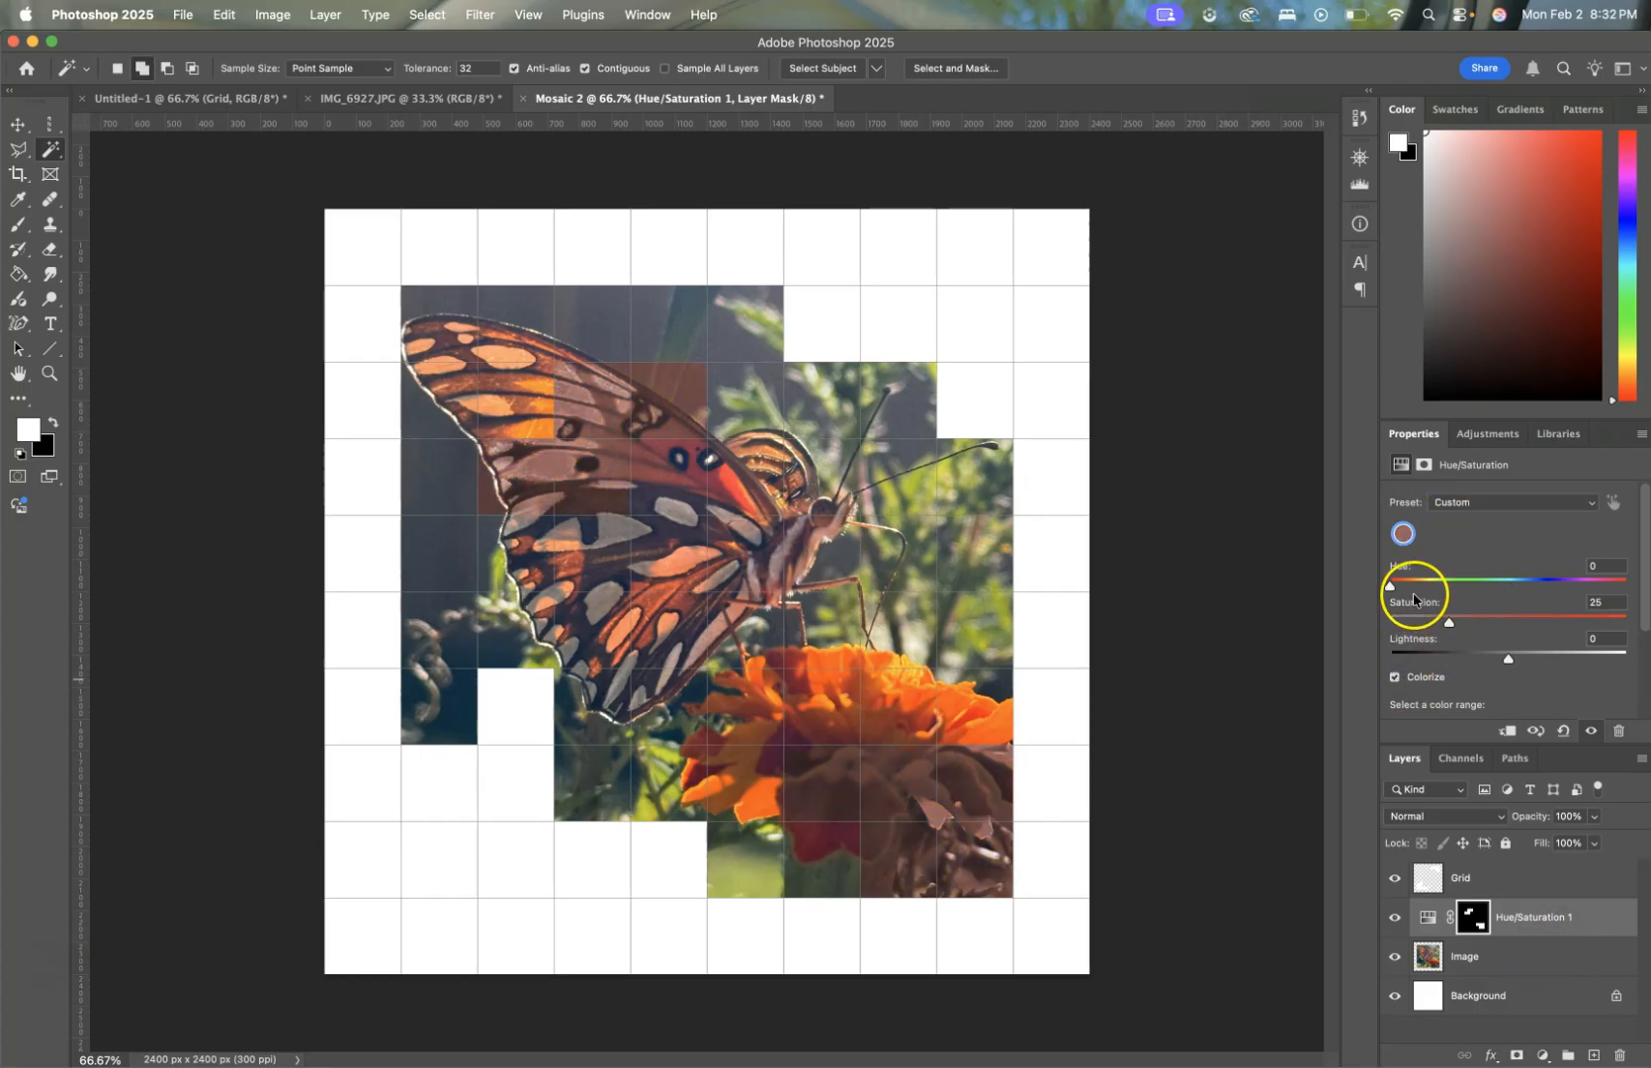
drag(1390, 586, 1573, 596)
click(1395, 678)
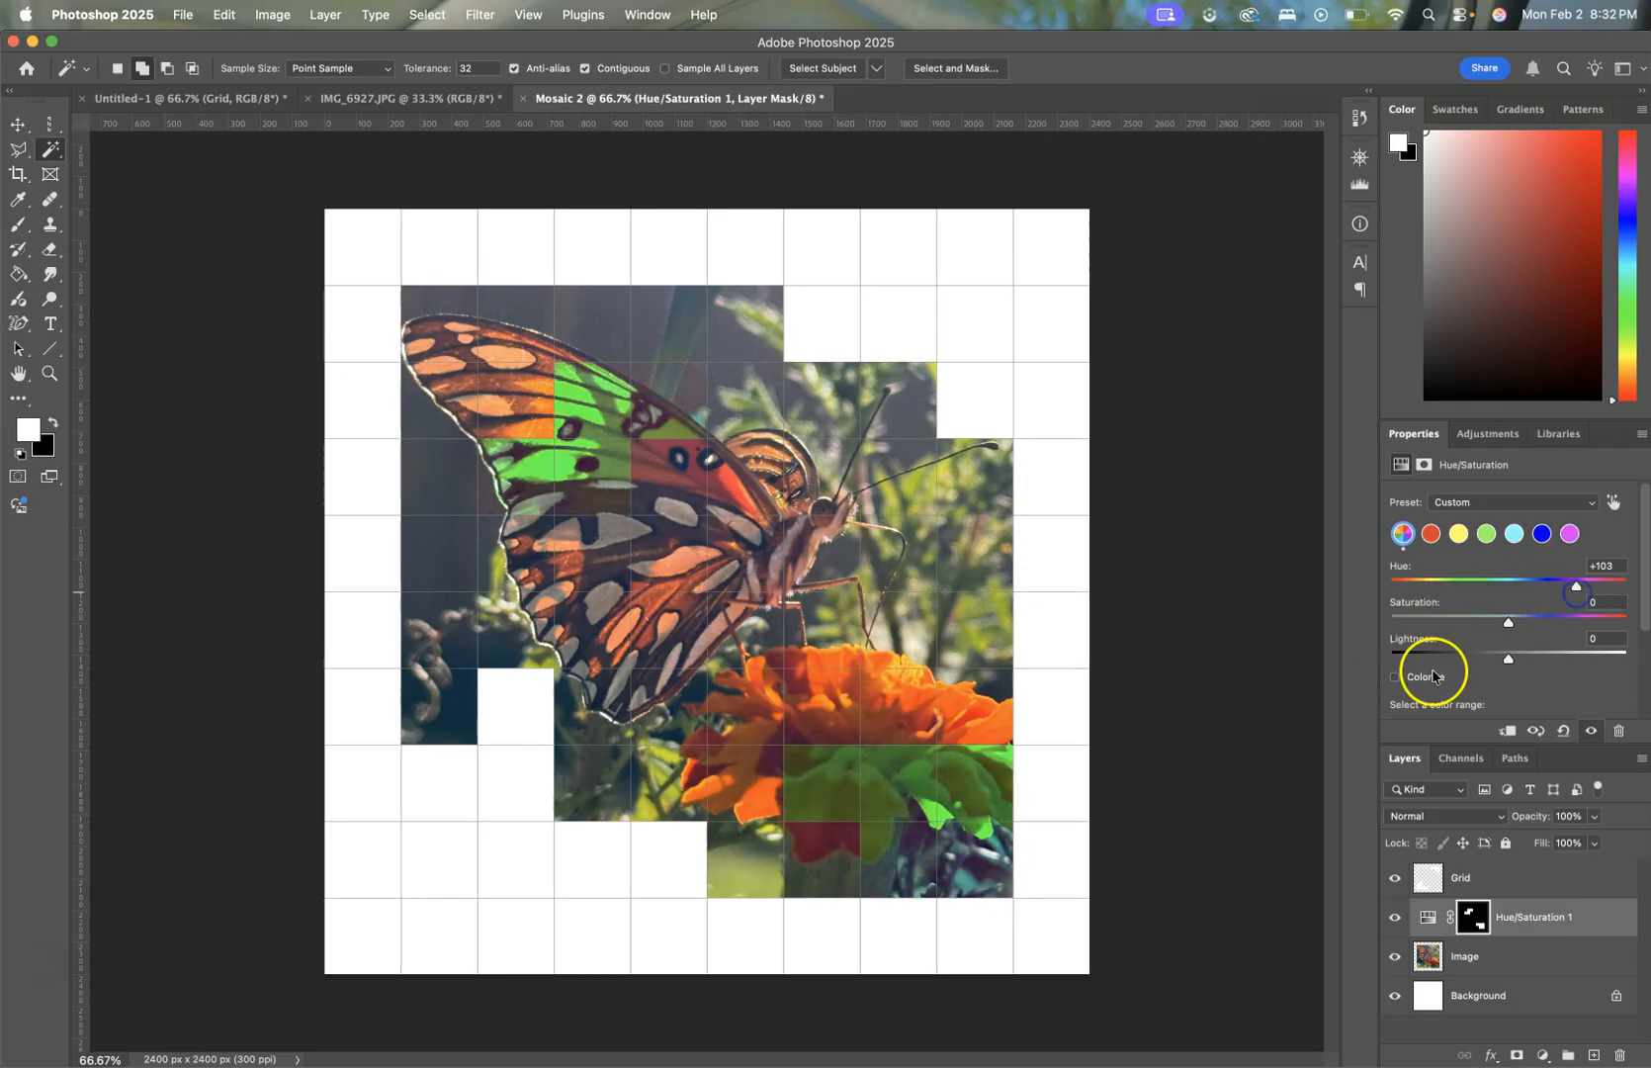
click(1395, 678)
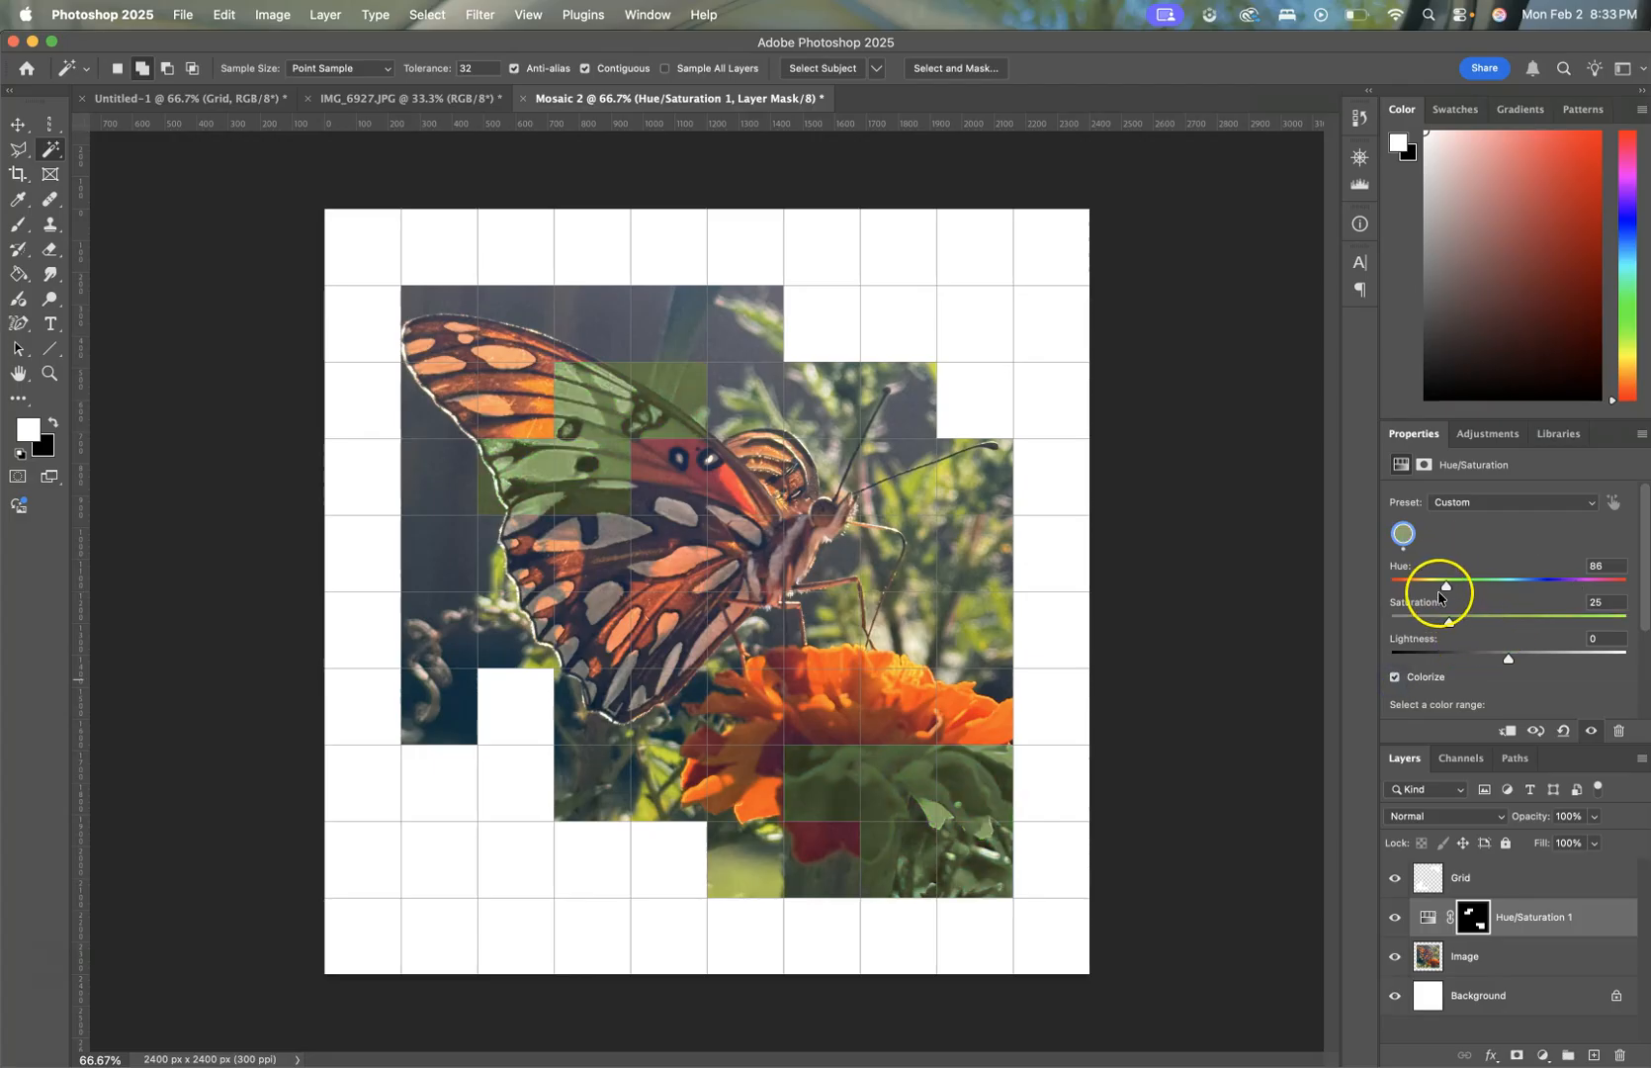
drag(1446, 586, 1395, 579)
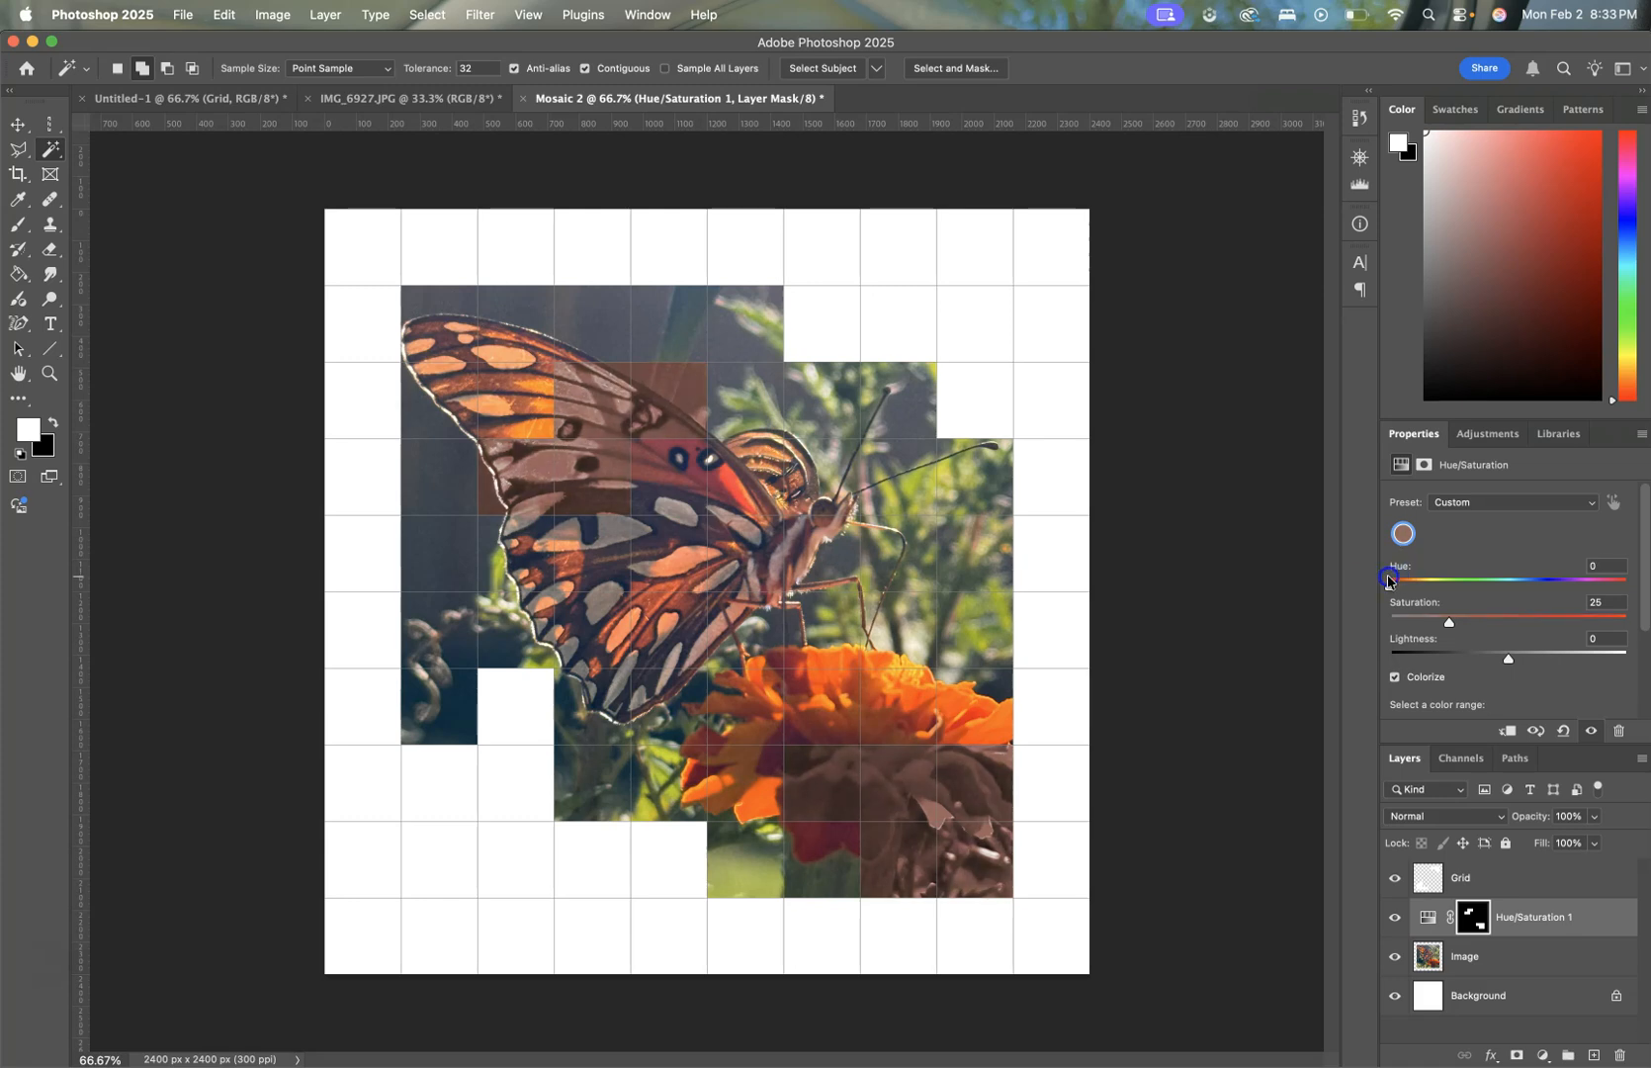
drag(1449, 621, 1520, 638)
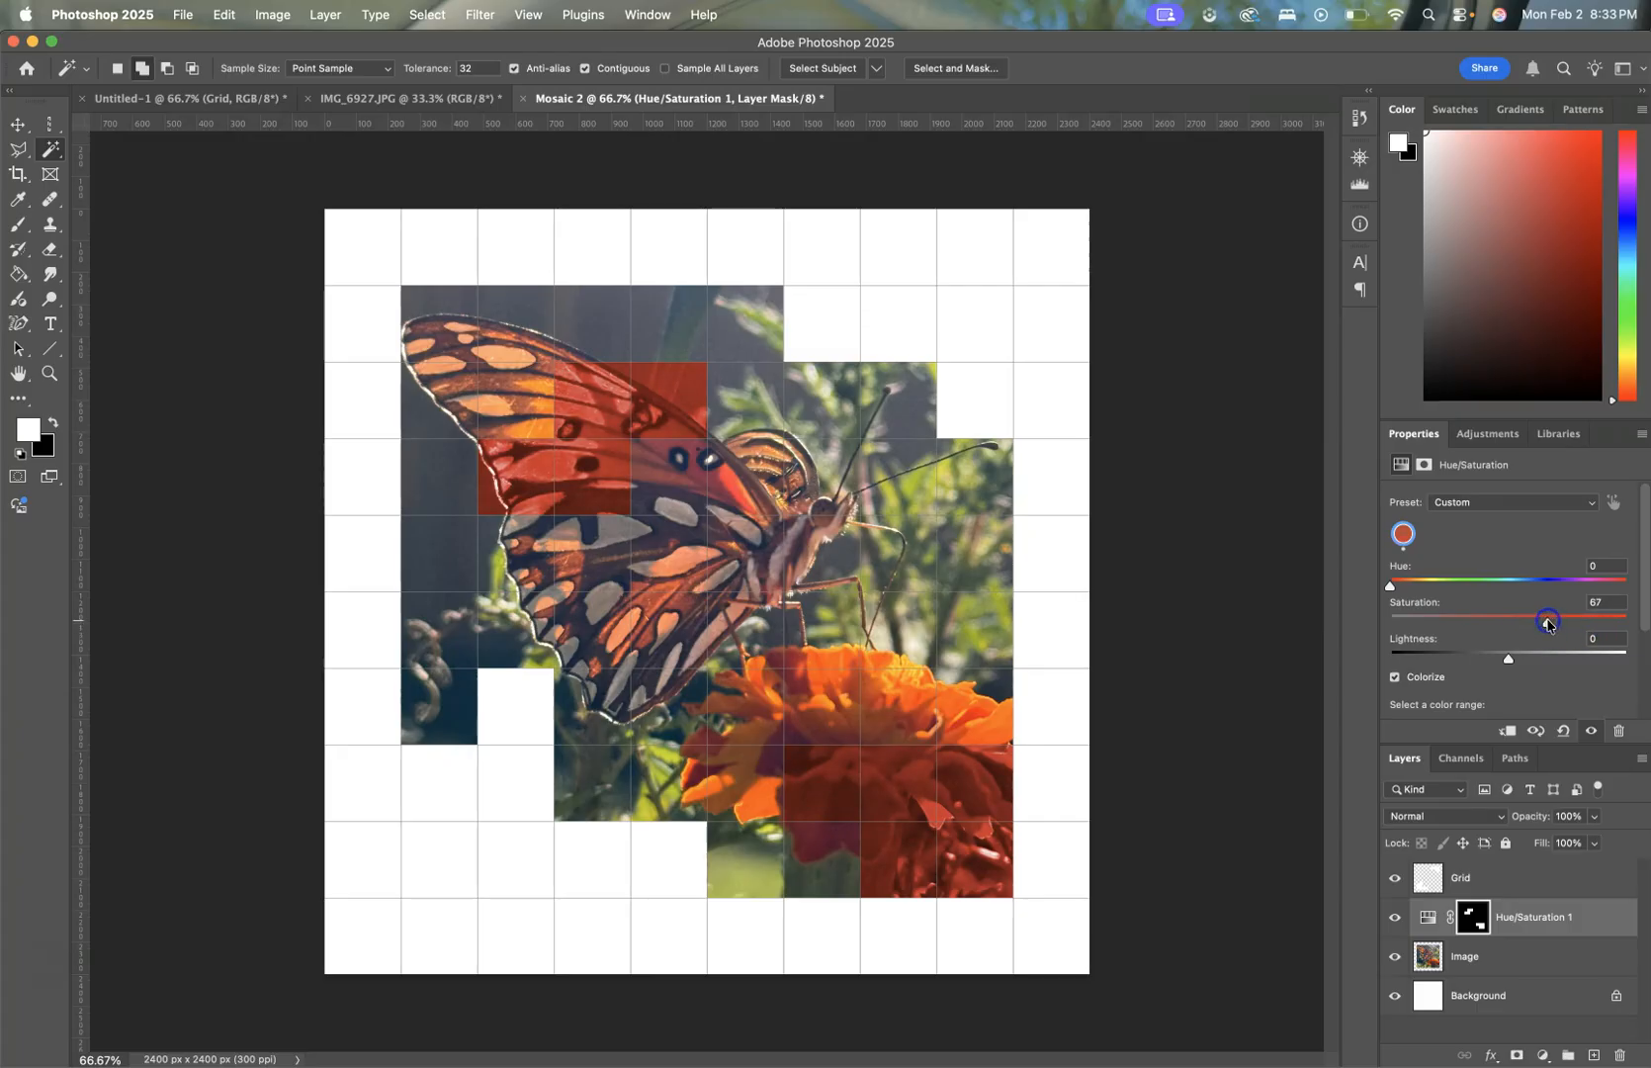
mouse_move(1508, 665)
mouse_down()
mouse_move(1529, 668)
mouse_move(1454, 668)
mouse_move(1530, 670)
mouse_up()
mouse_move(1517, 669)
mouse_down()
mouse_move(1483, 673)
mouse_move(1543, 675)
mouse_move(1510, 673)
mouse_up()
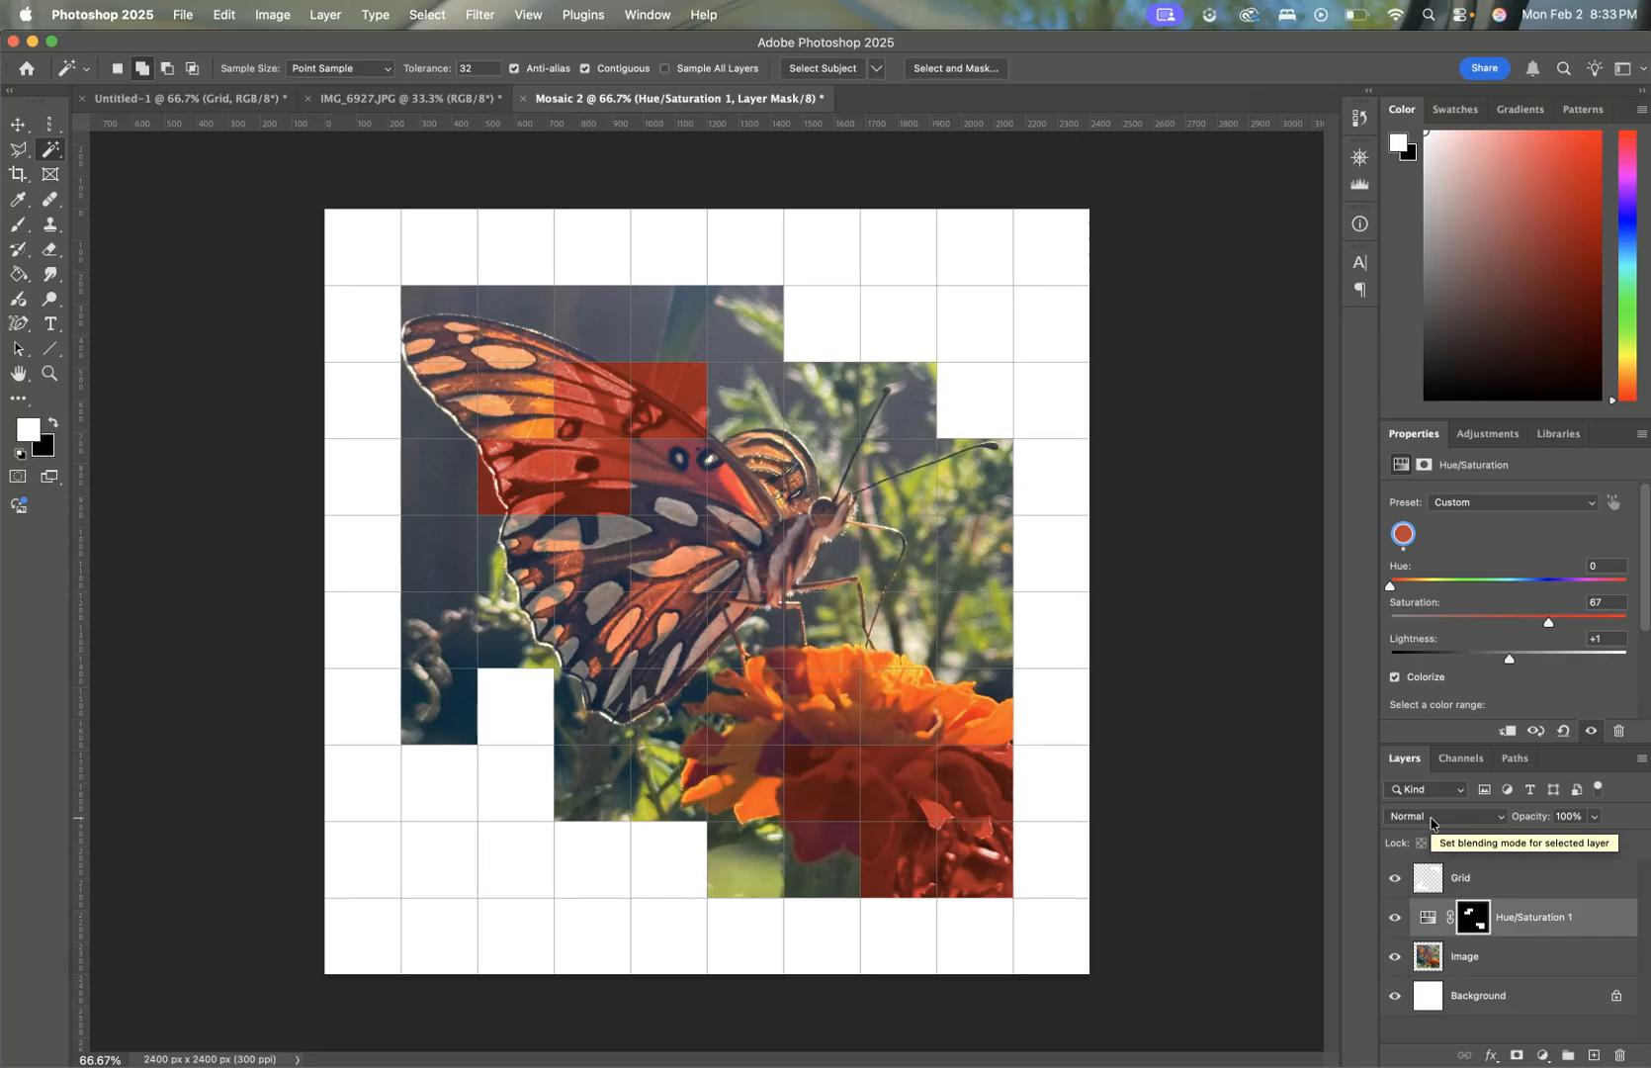
Step: Set the Hue/Saturation adjustment layer's blending mode to Overlay
click(1431, 819)
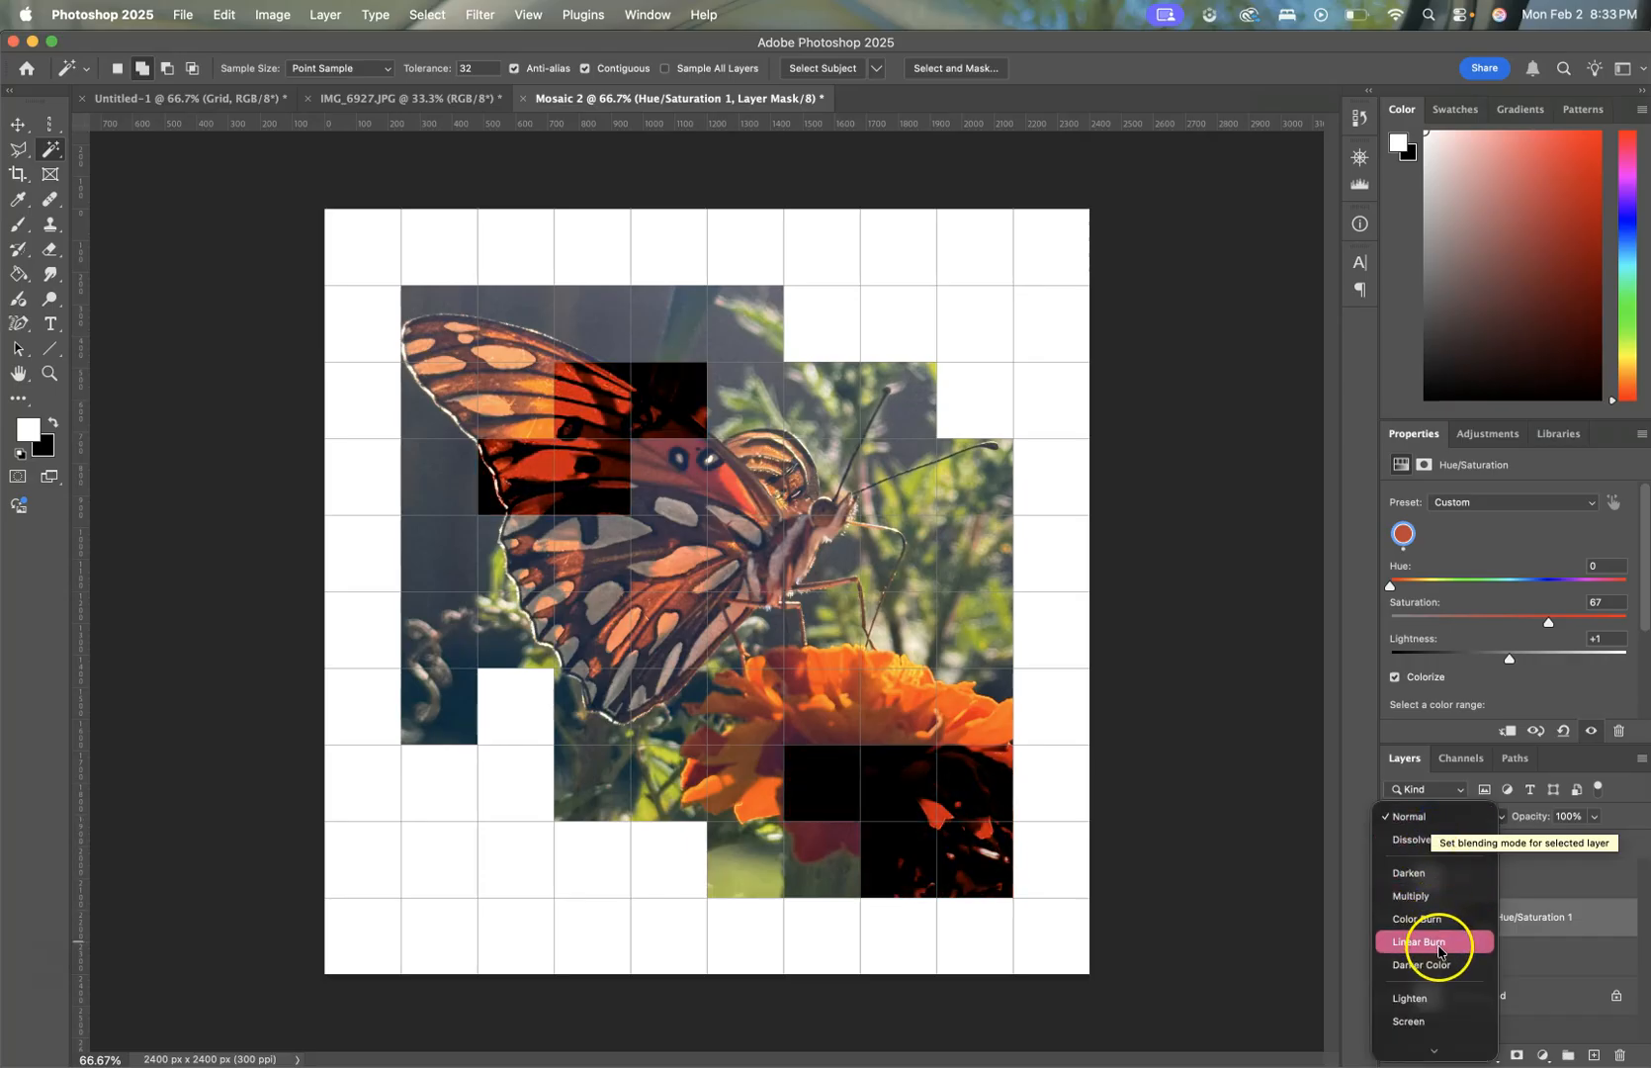
scroll(1432, 928, down, 5)
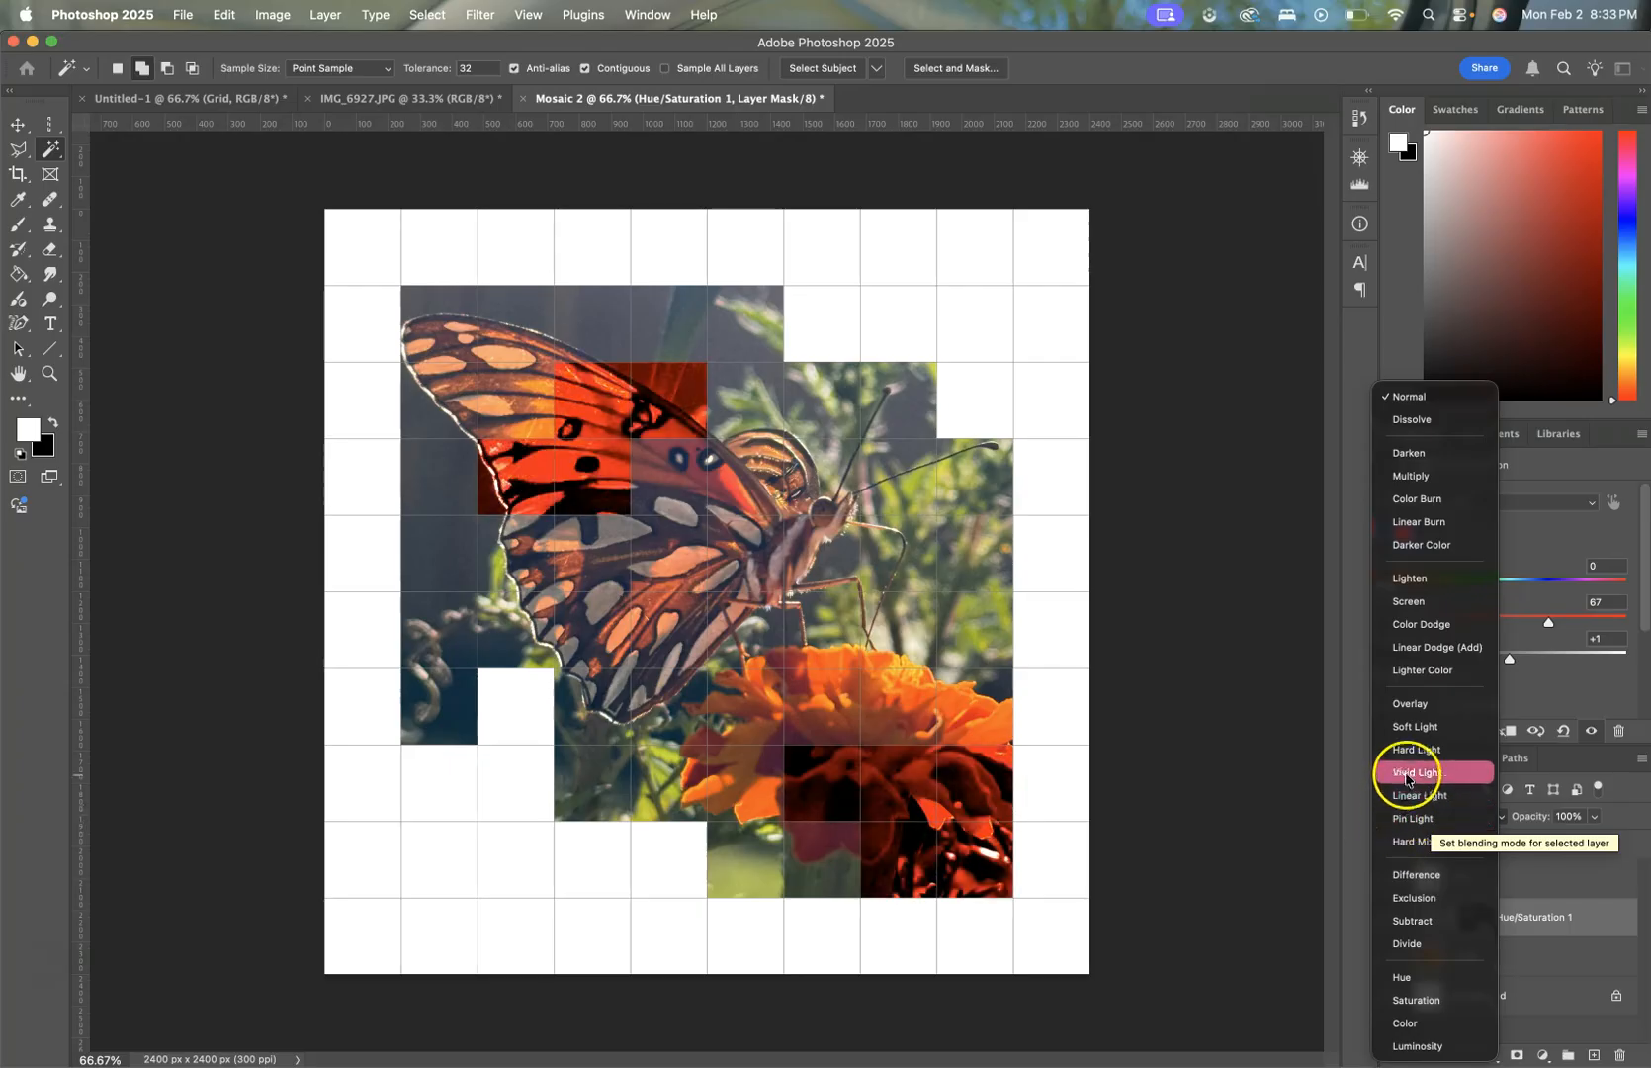
click(1403, 704)
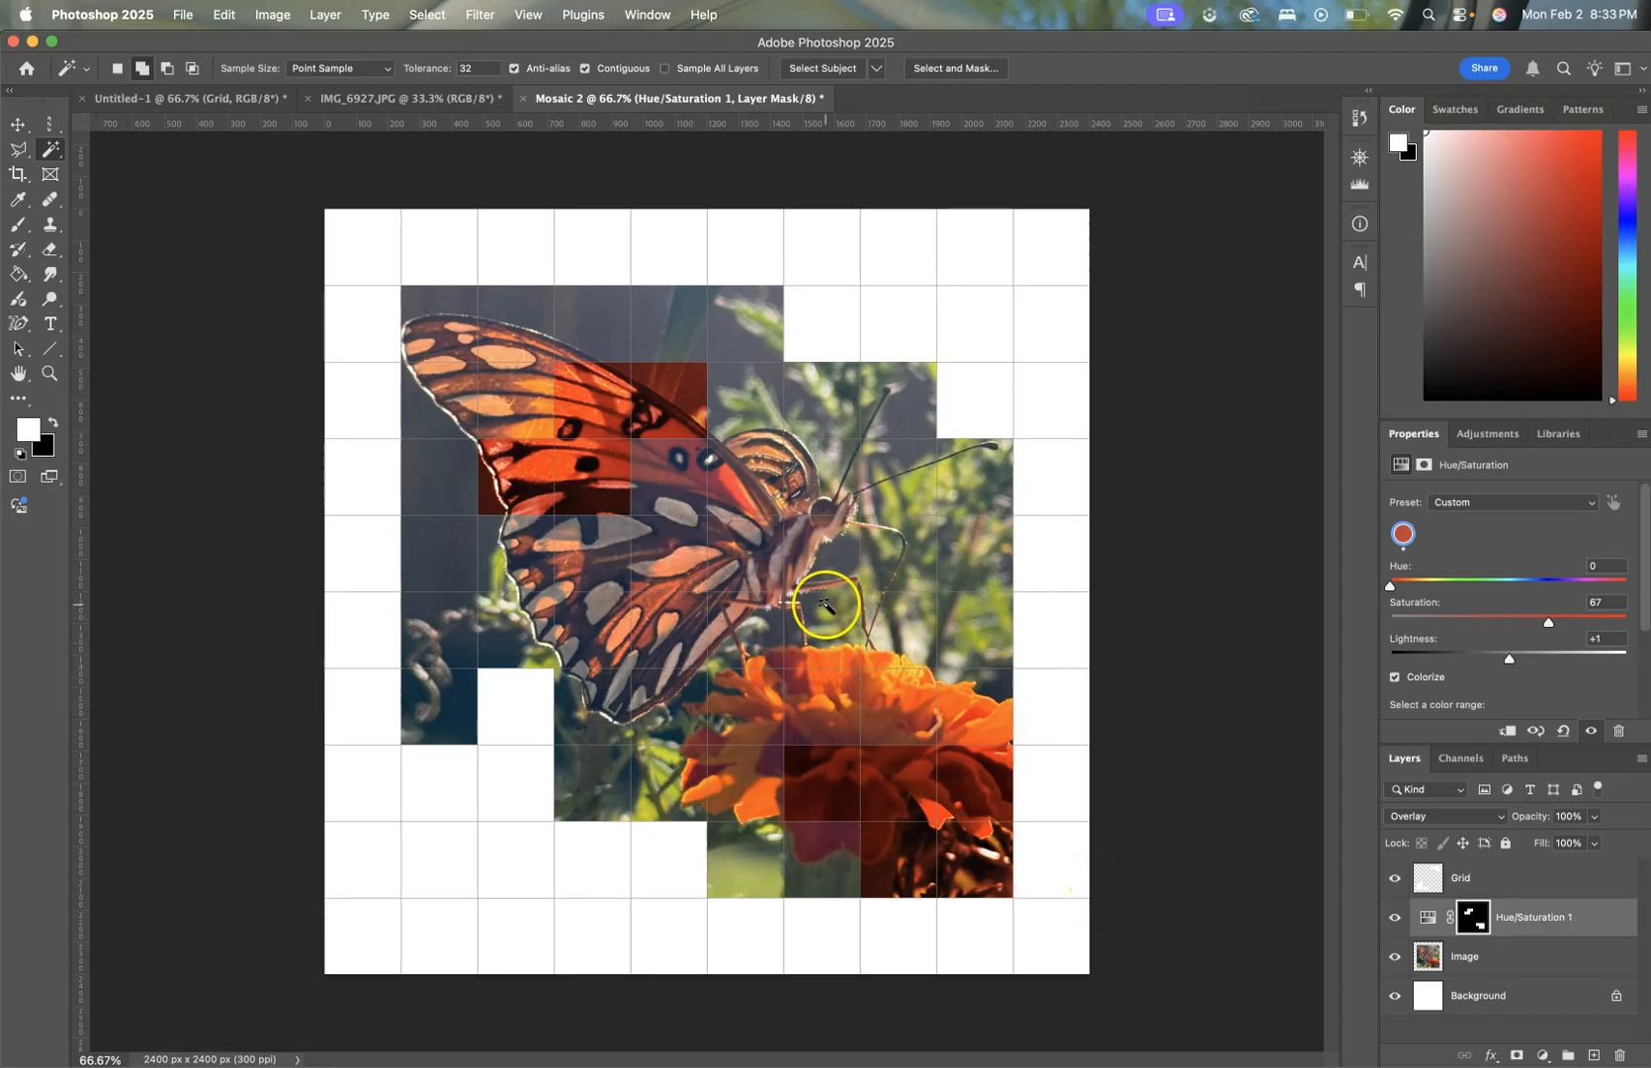
Step: Select grid squares beside the flower and near the photo's upper-left corner and add a Black & White adjustment for them above the Image layer
click(1419, 877)
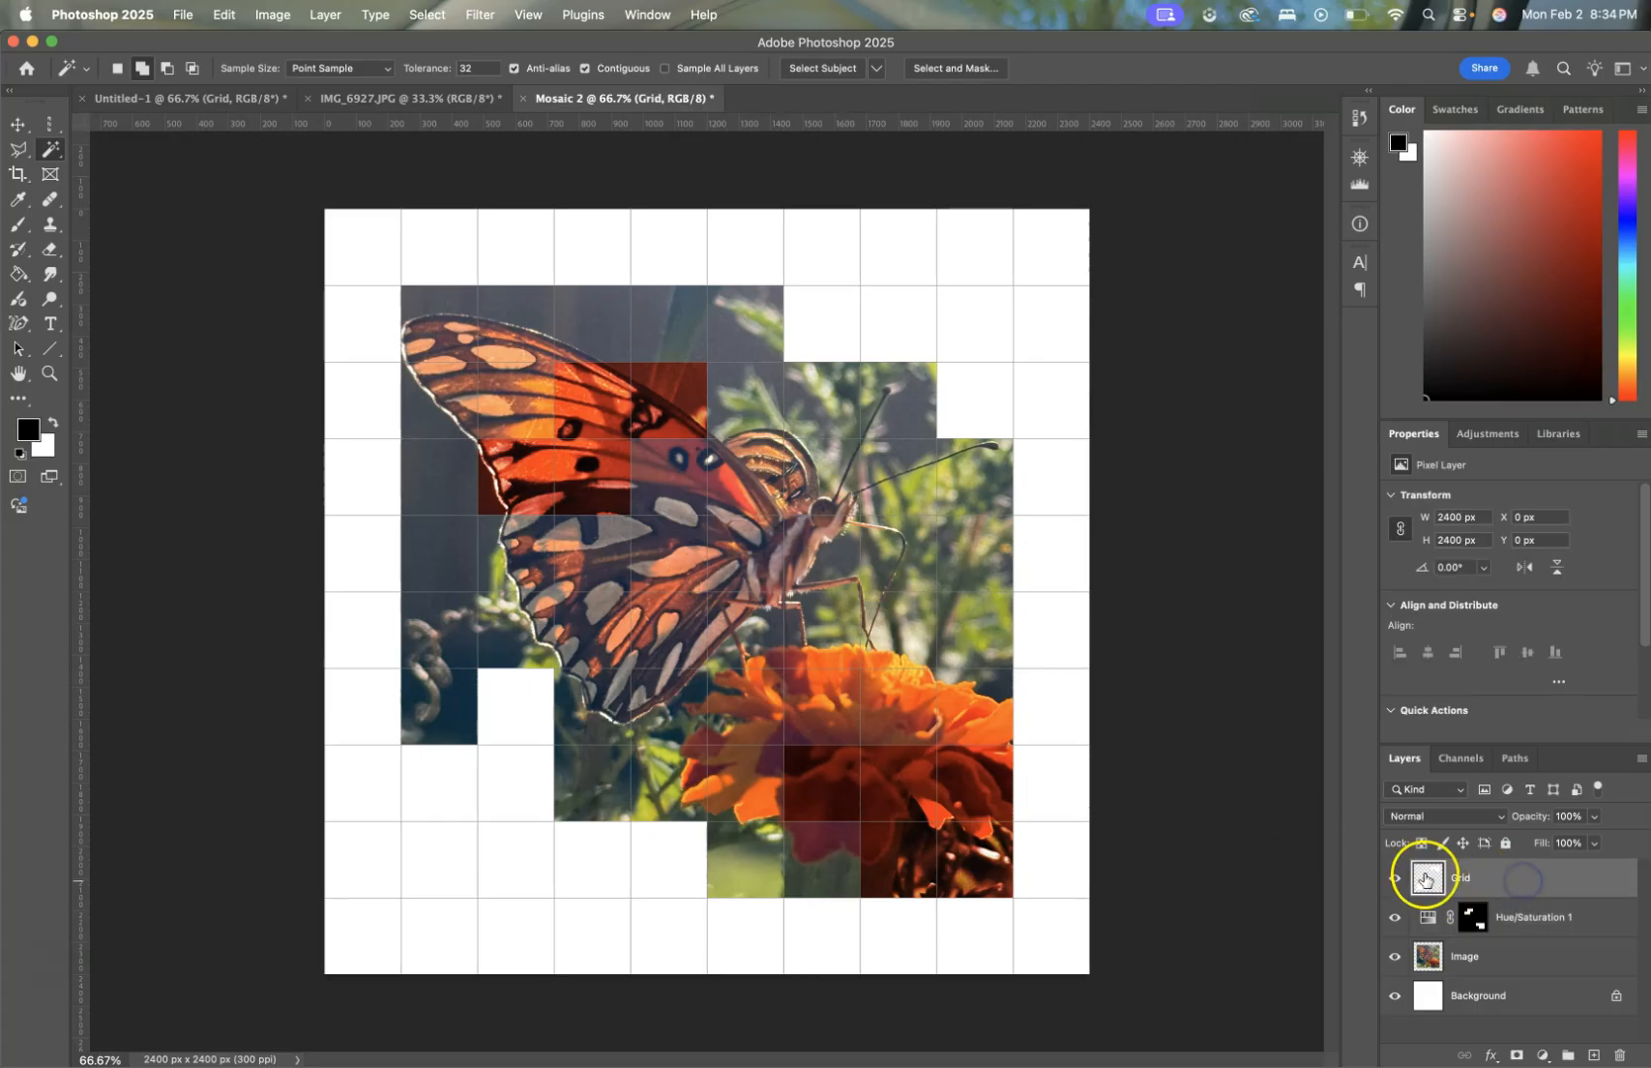
click(60, 156)
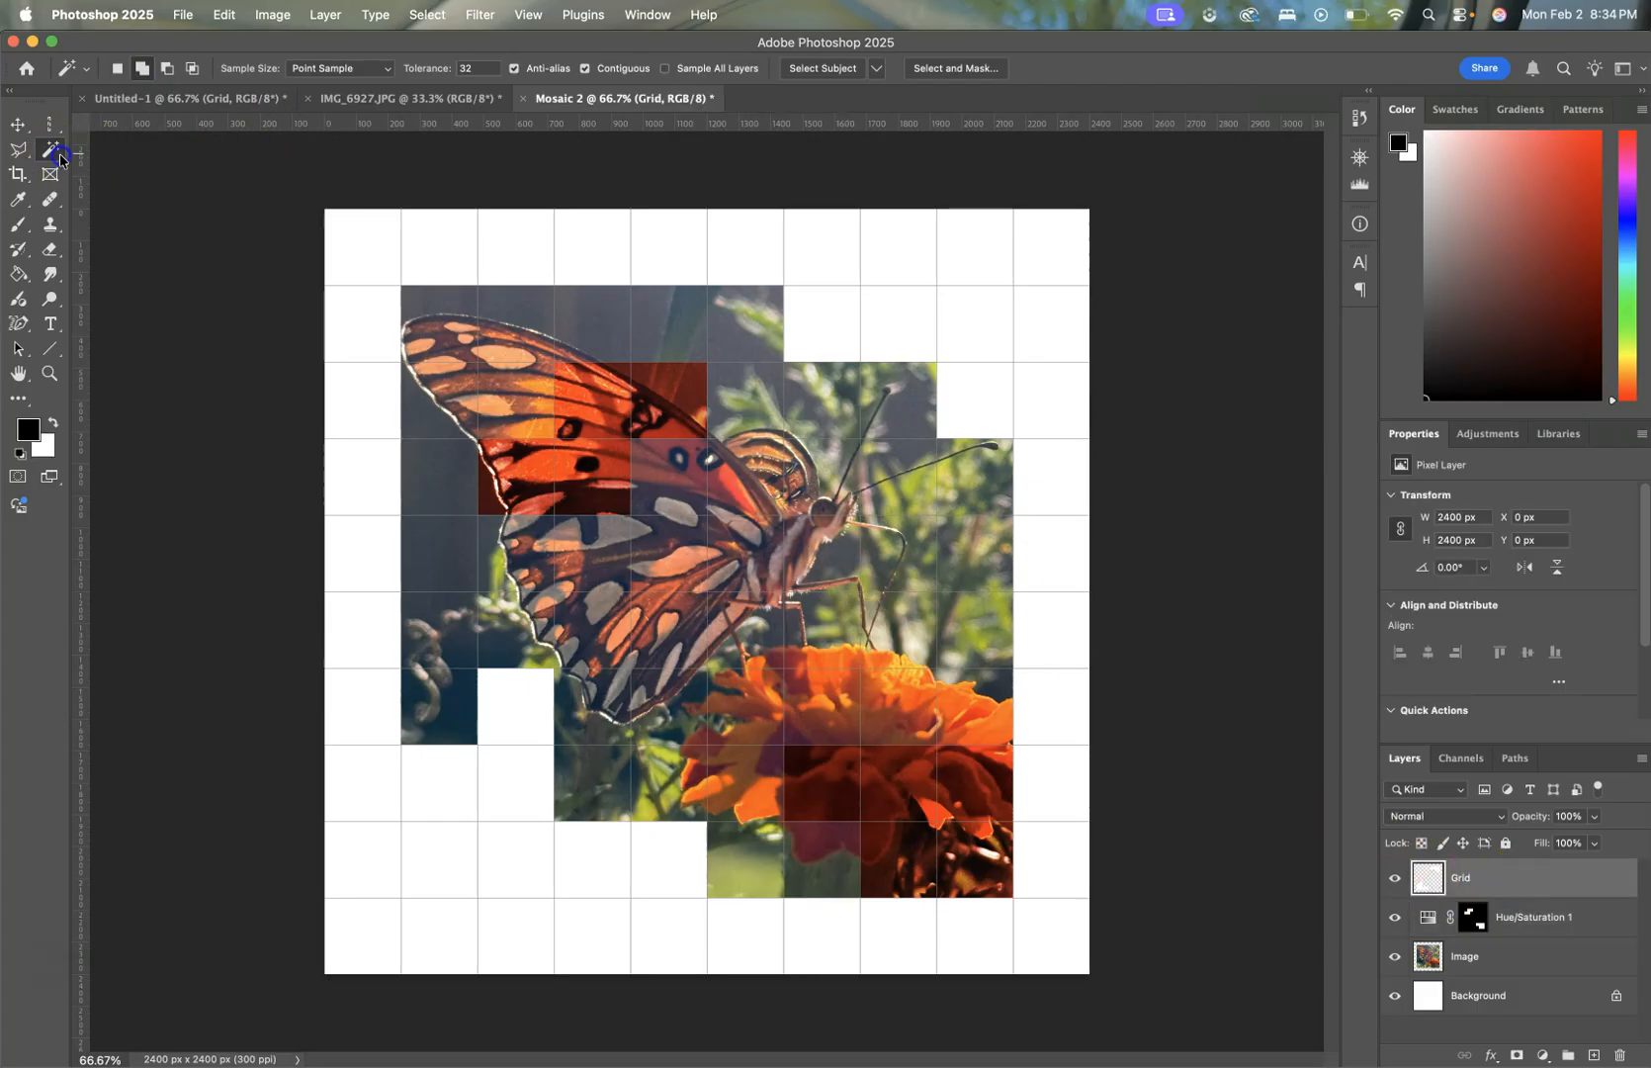
click(126, 186)
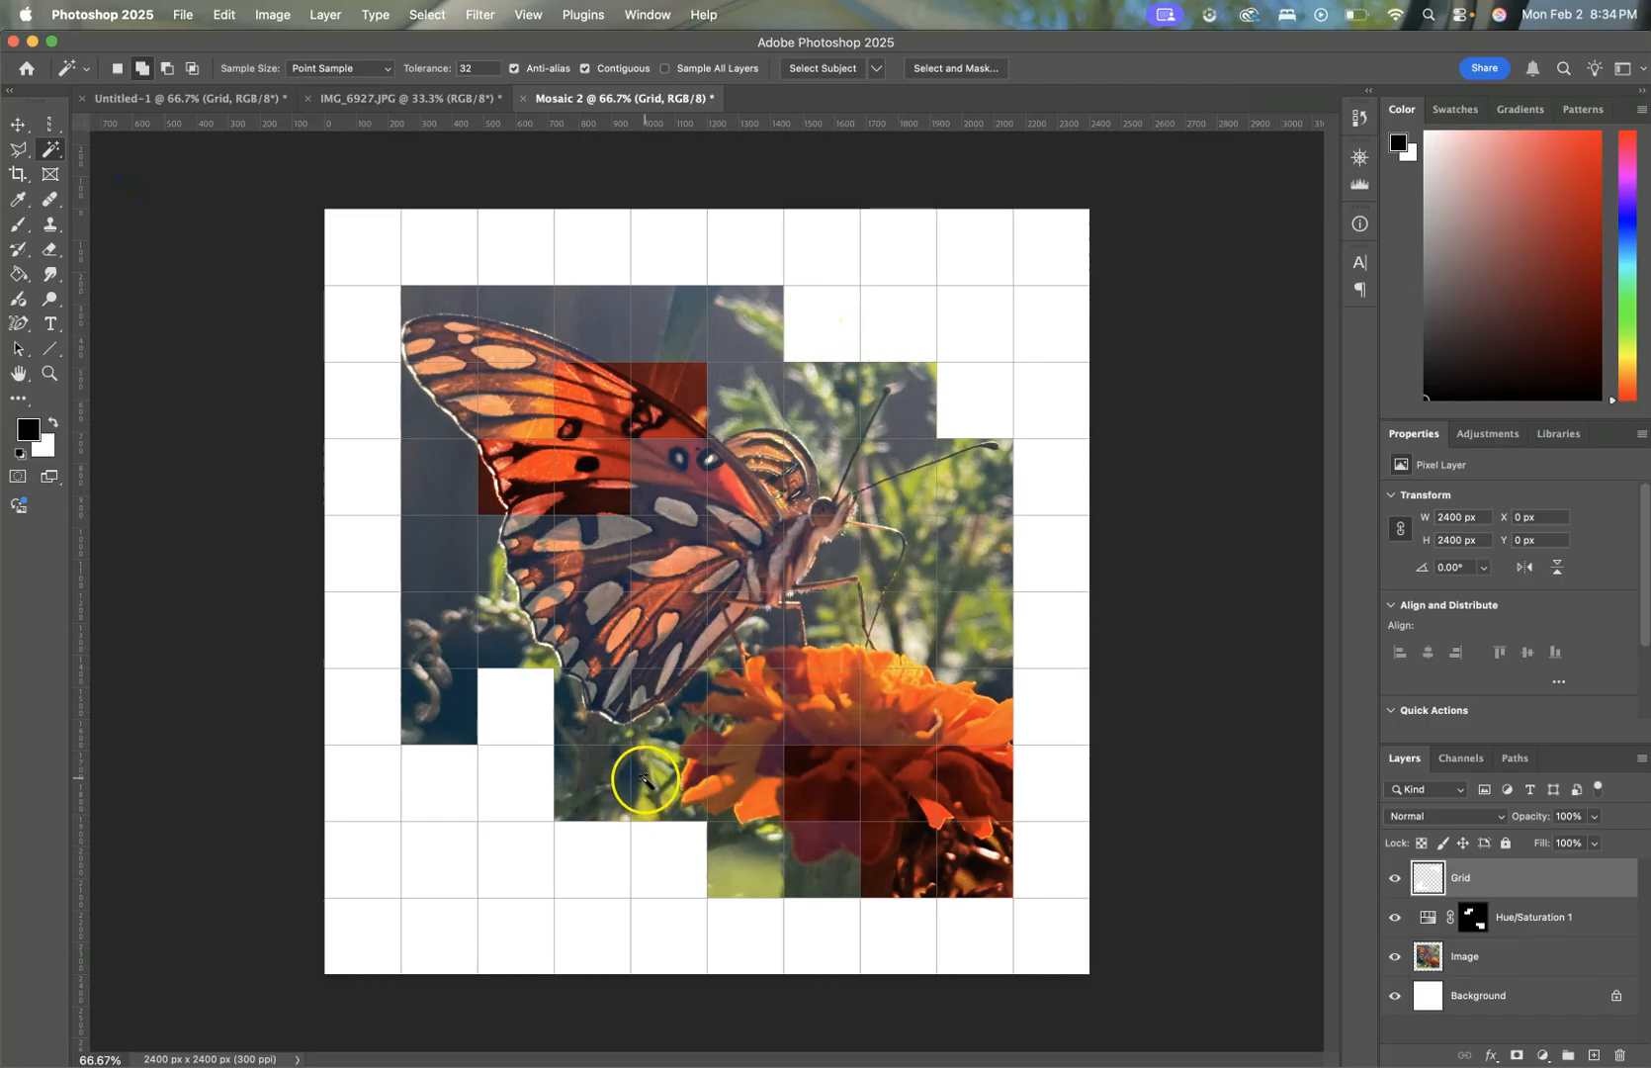
click(917, 708)
click(978, 710)
click(961, 628)
click(972, 565)
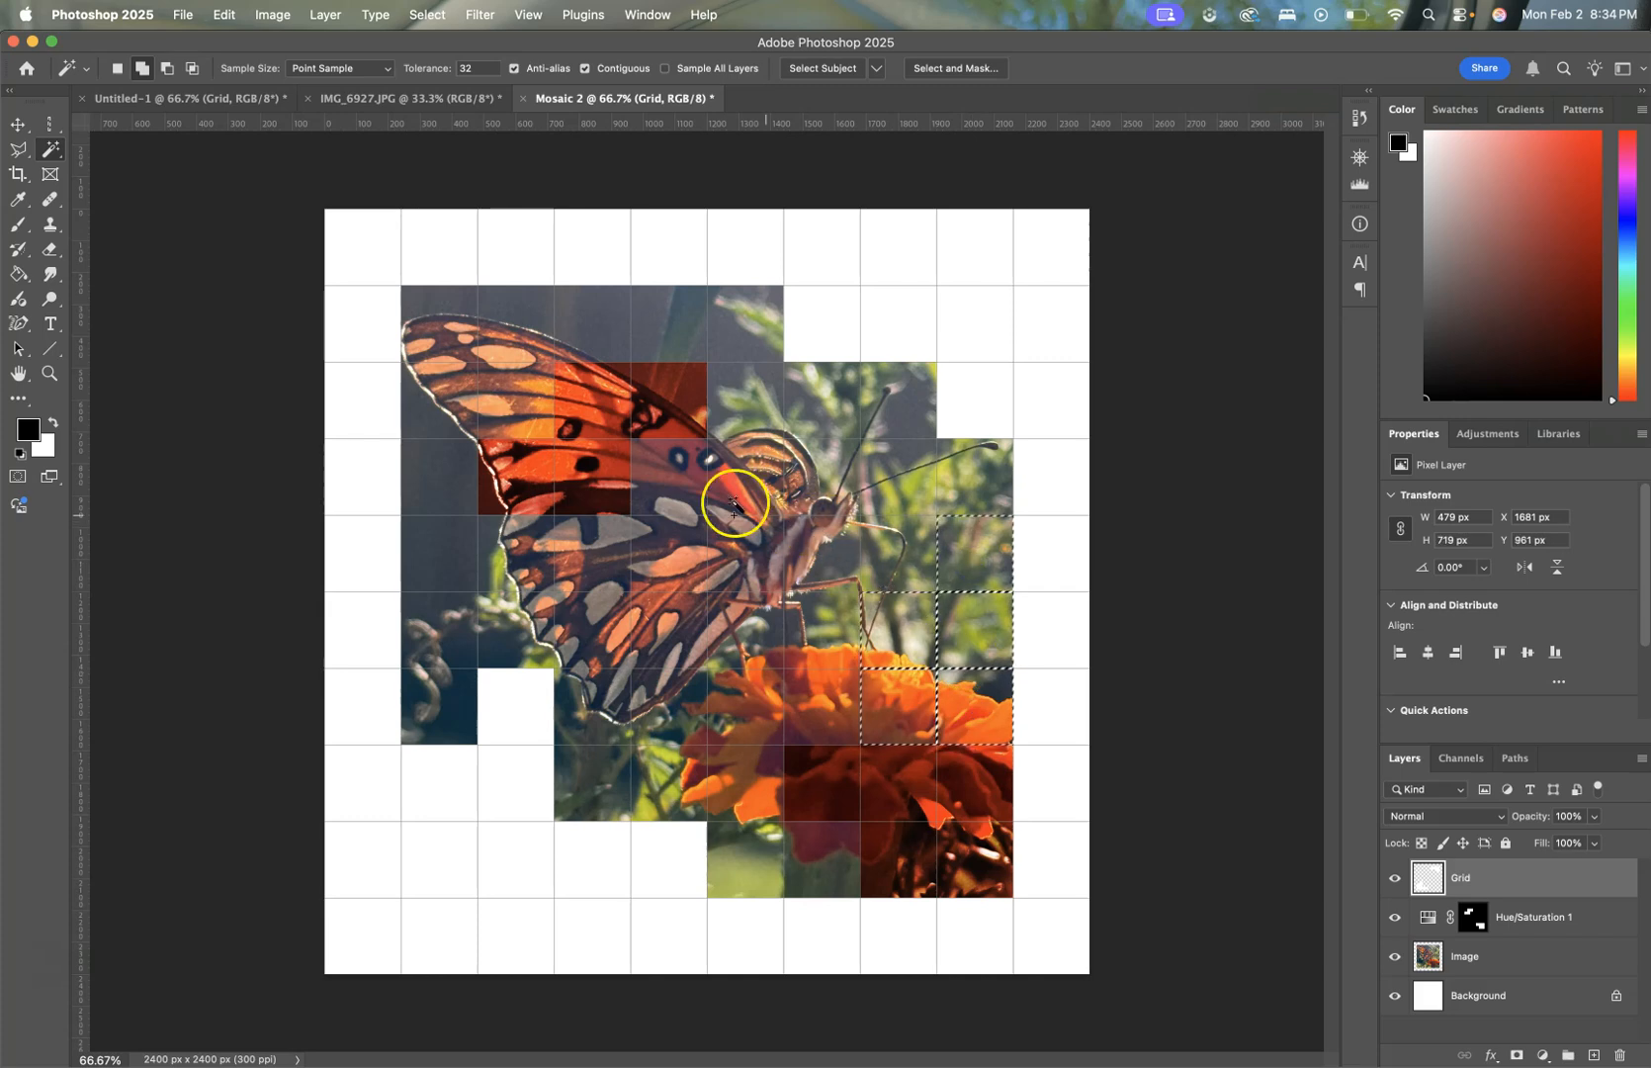
click(431, 401)
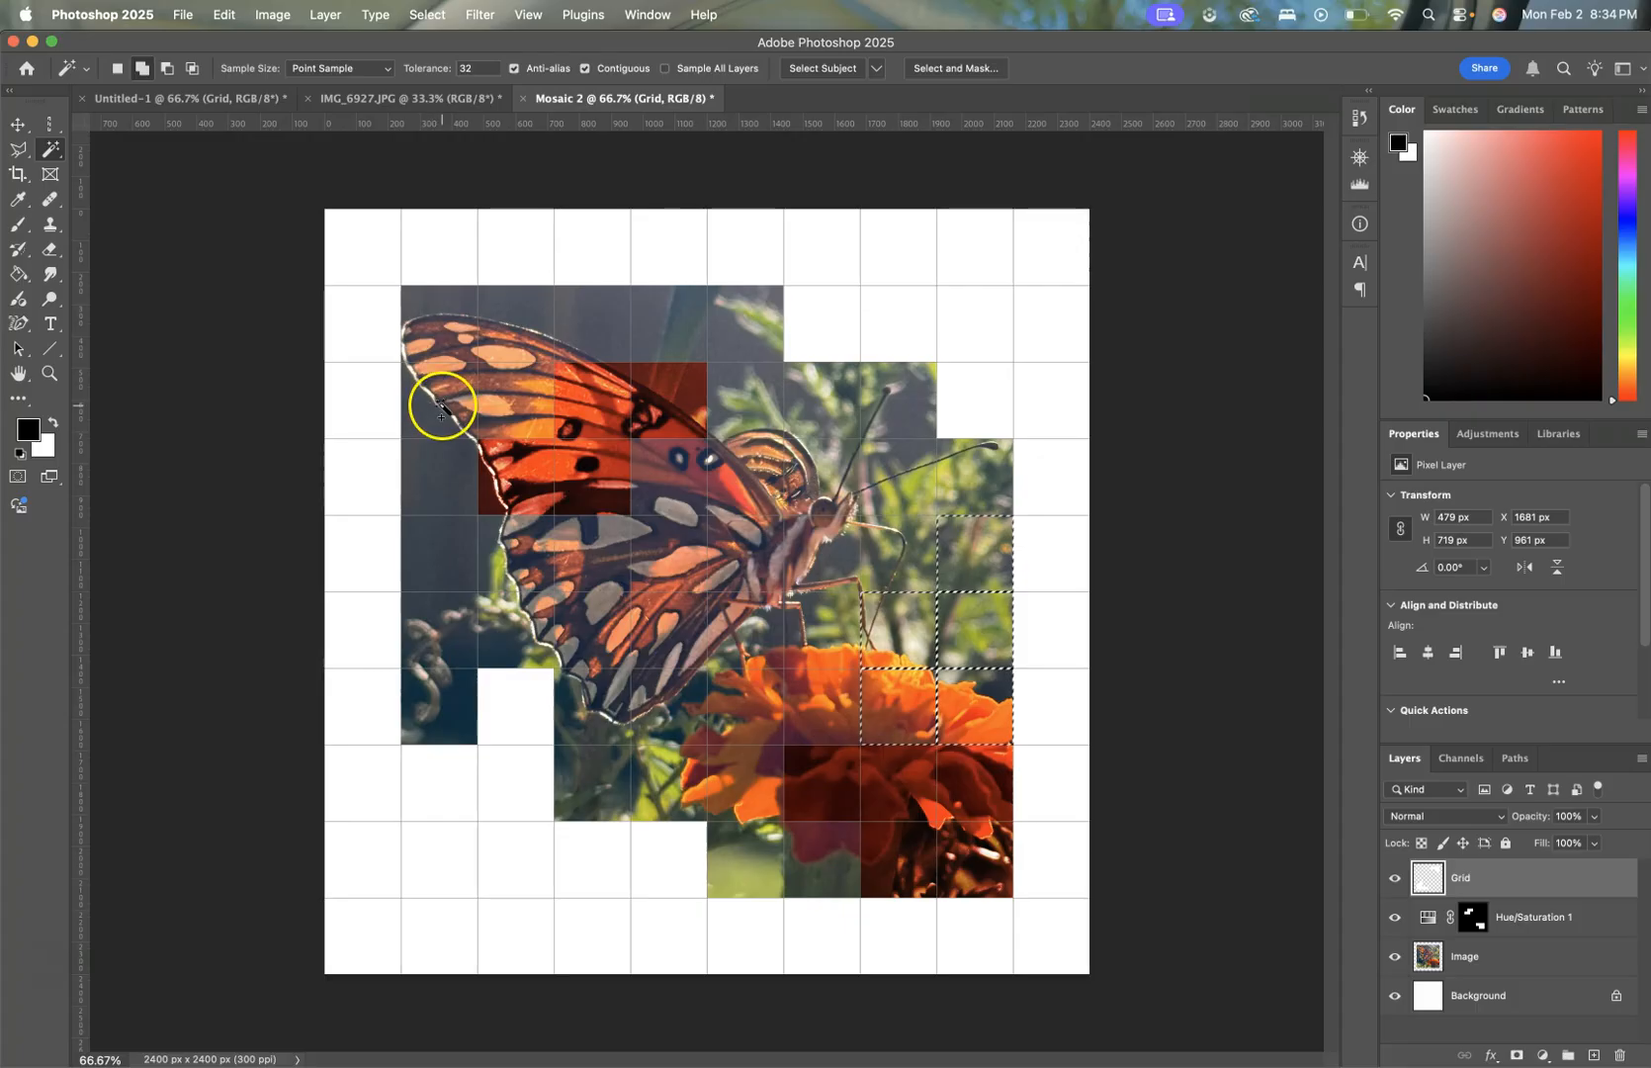
click(439, 473)
click(506, 336)
click(608, 353)
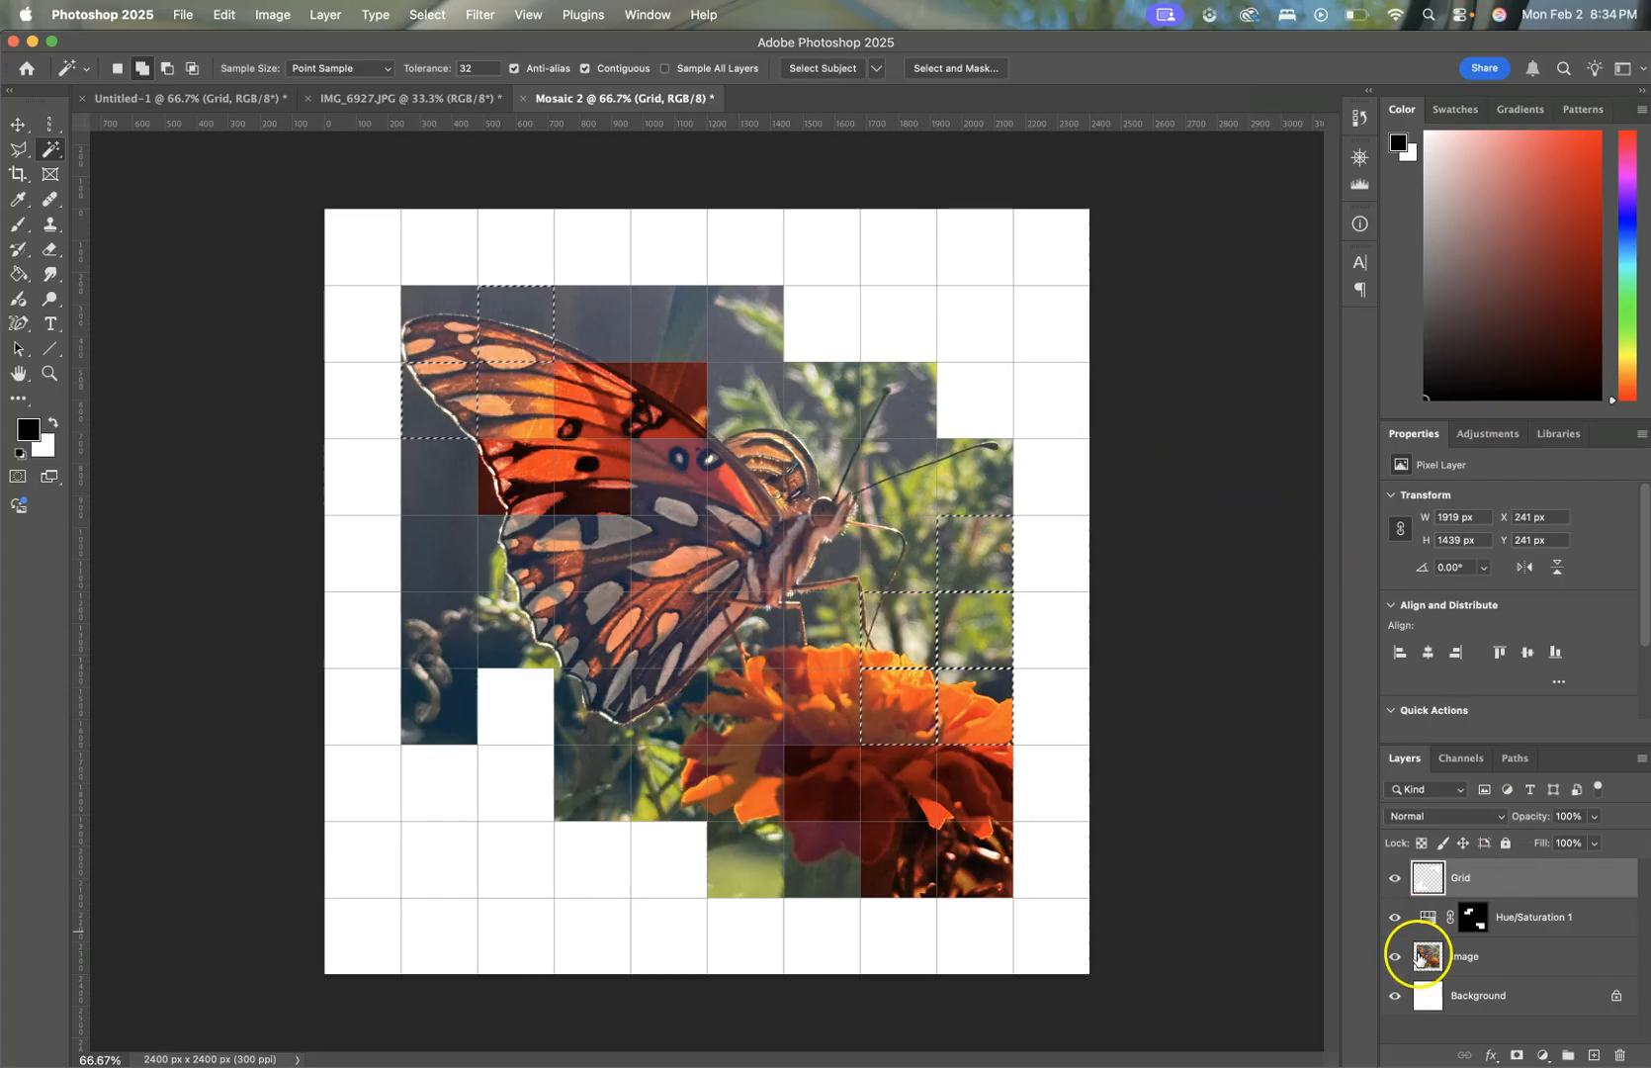
click(1516, 969)
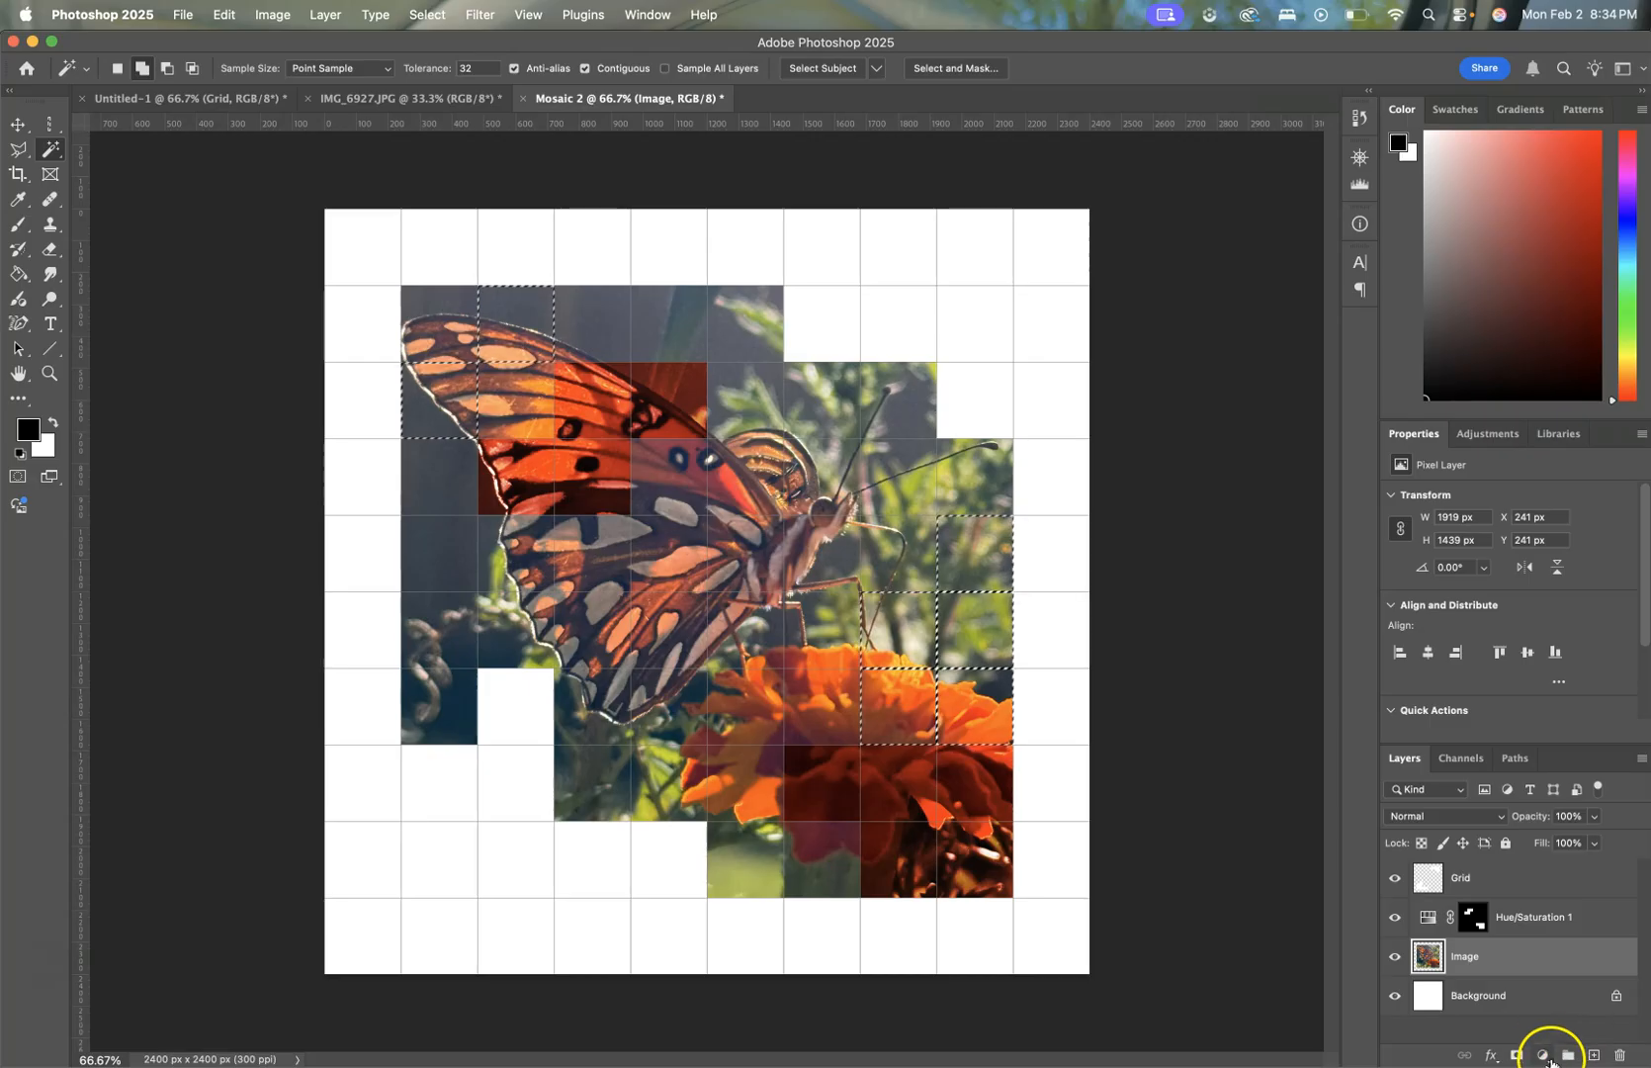
click(1546, 1056)
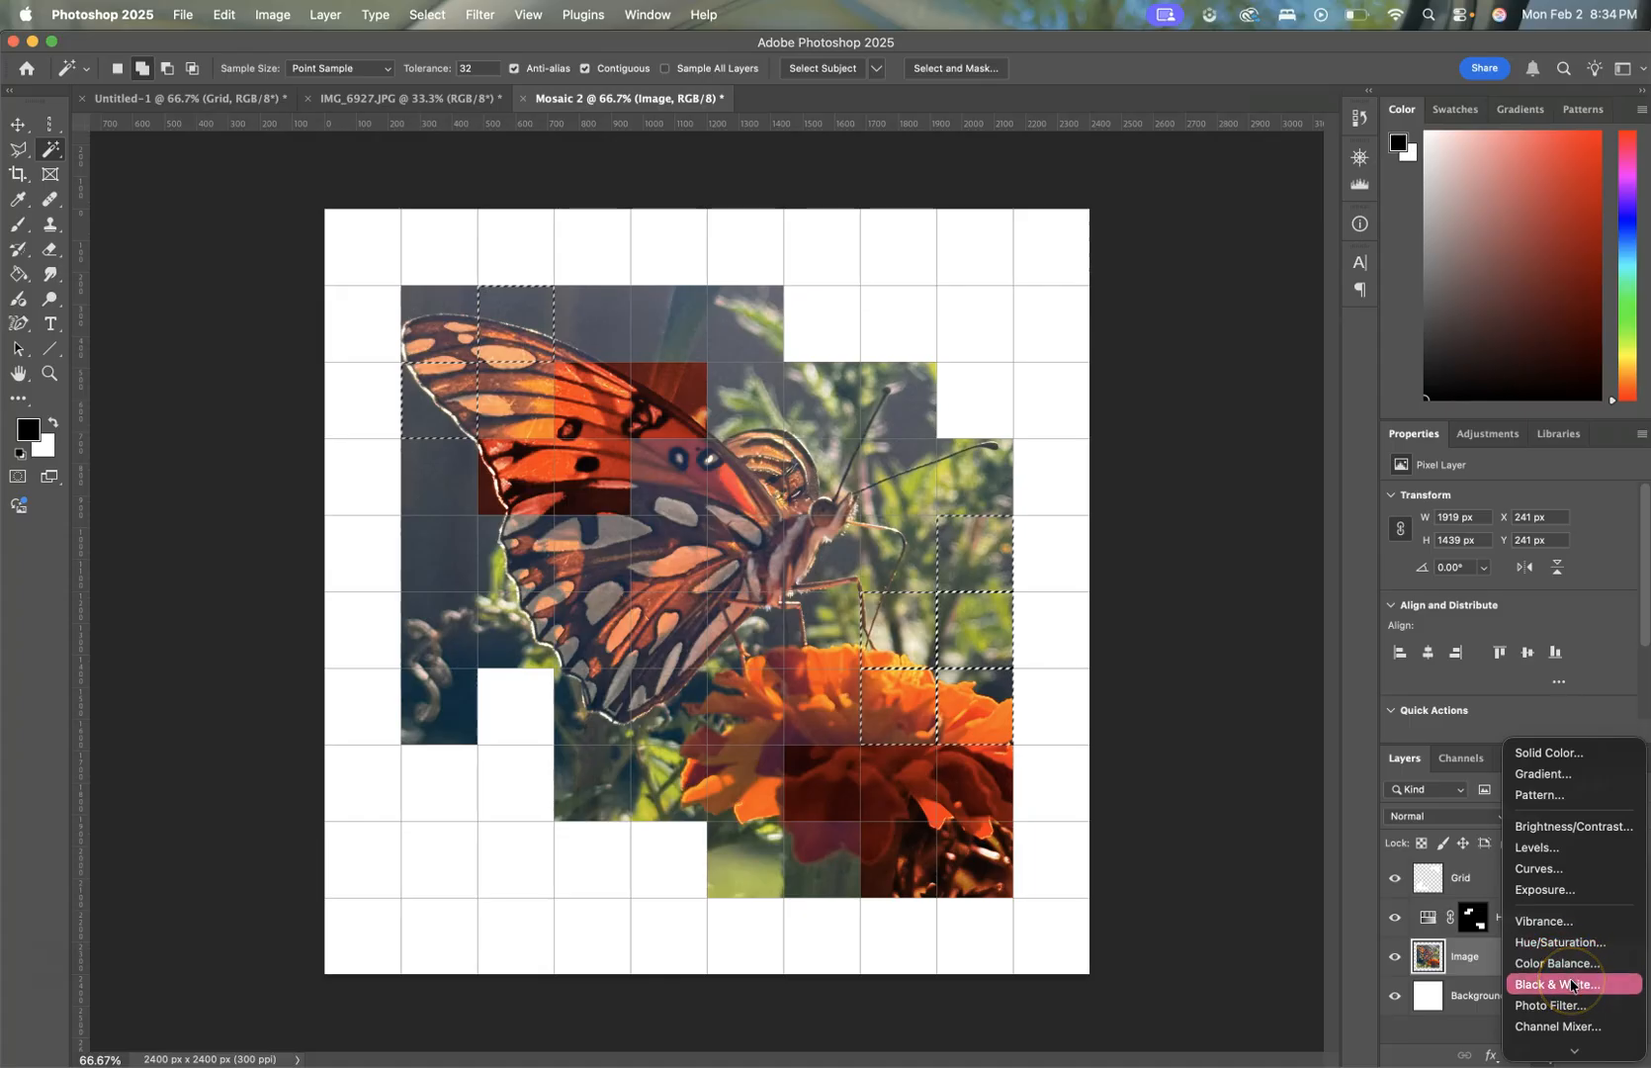
click(1572, 986)
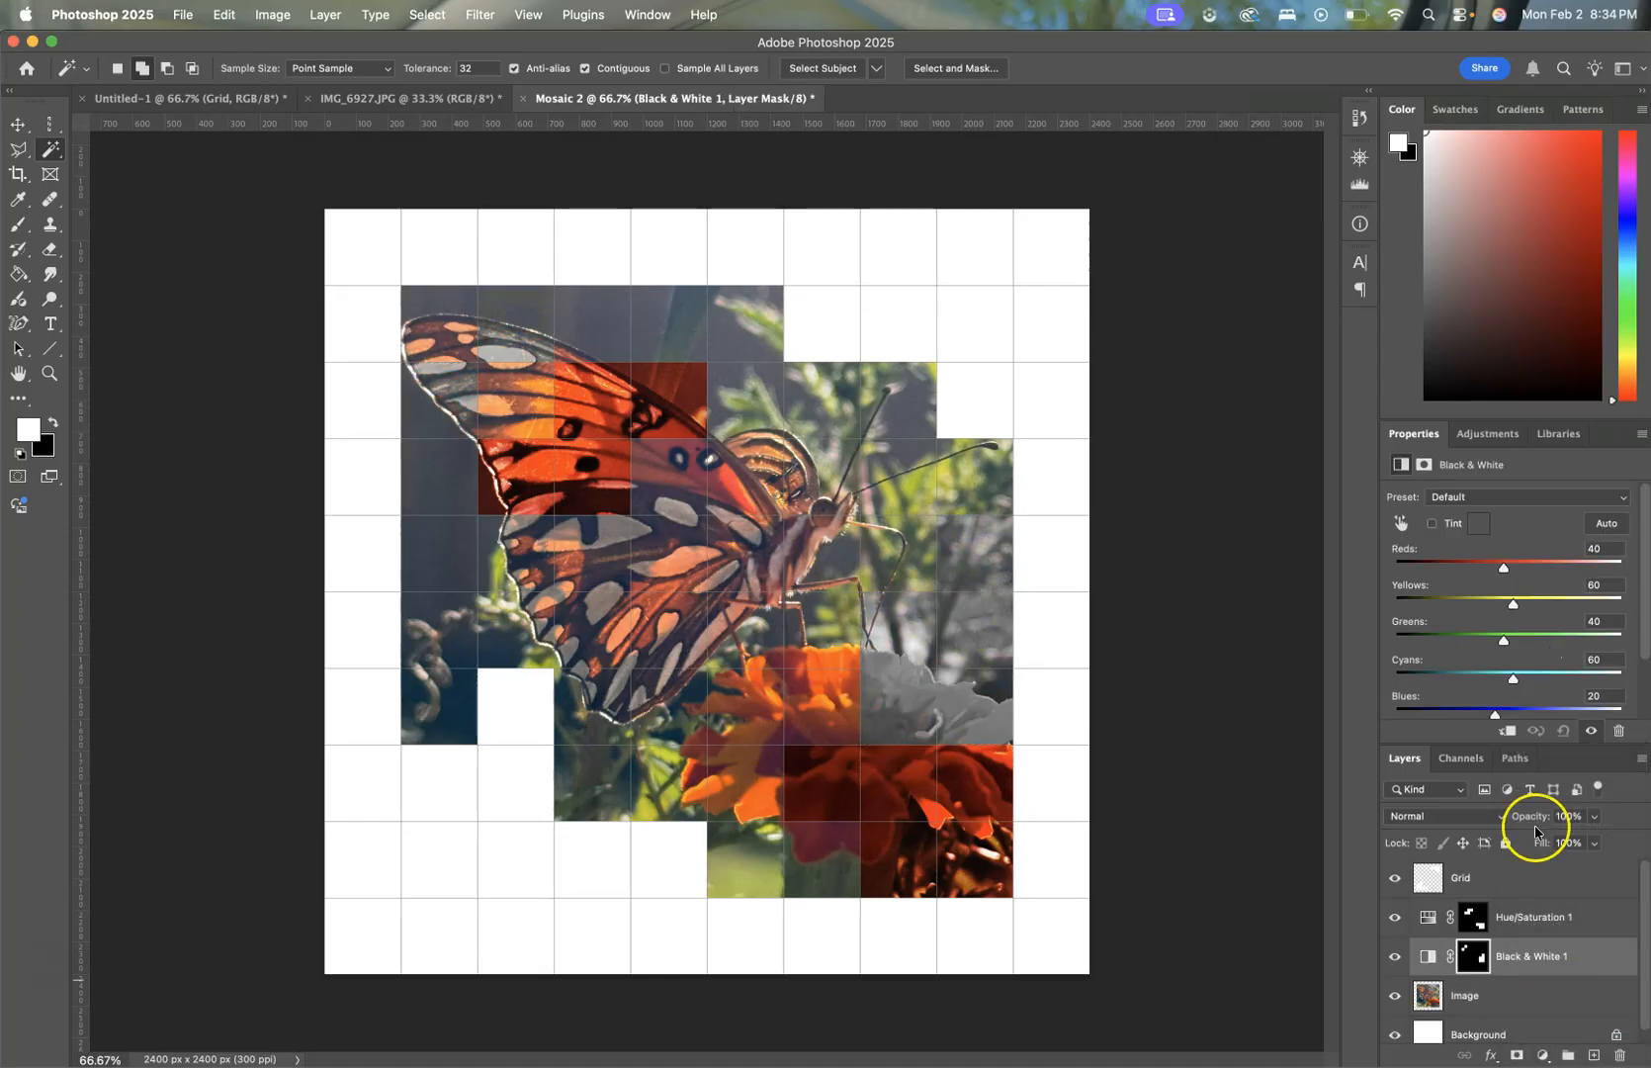
Step: Tint the Black & White adjustment, set Reds to 98, Greens to -53 and Blues to 205, and compare it without the tint
click(1433, 525)
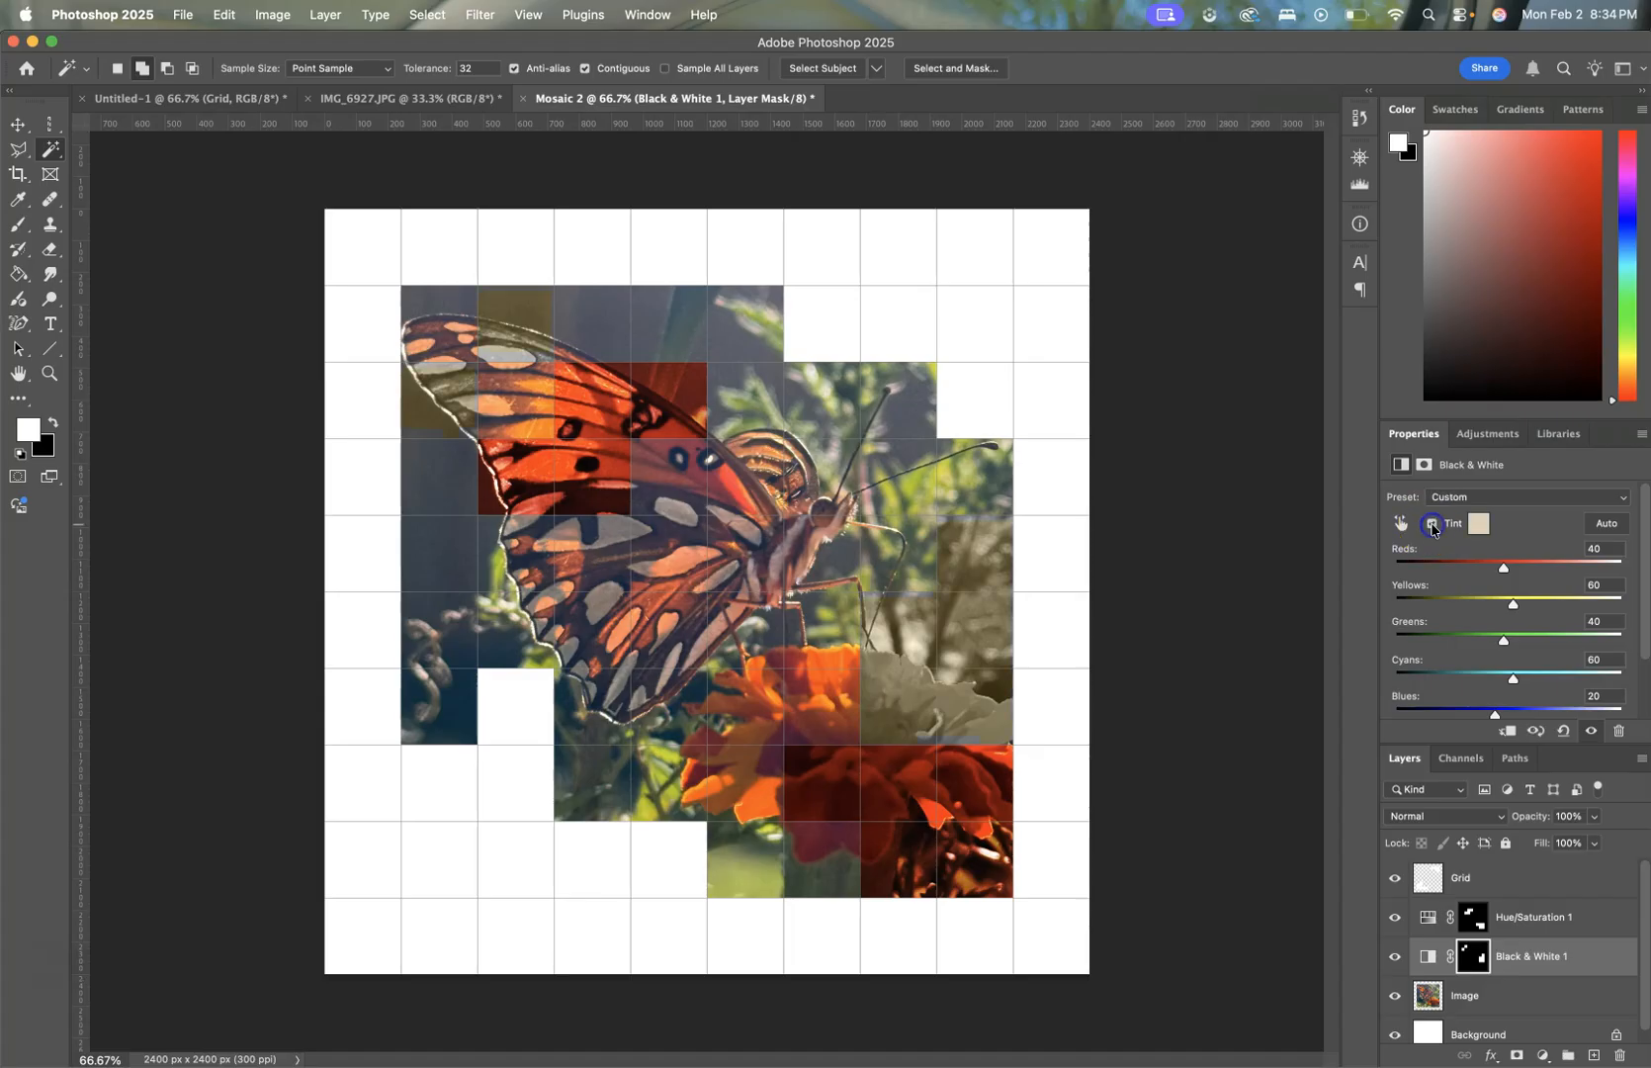
drag(1500, 569, 1532, 566)
mouse_move(1504, 644)
mouse_down()
mouse_move(1562, 640)
mouse_move(1473, 643)
mouse_up()
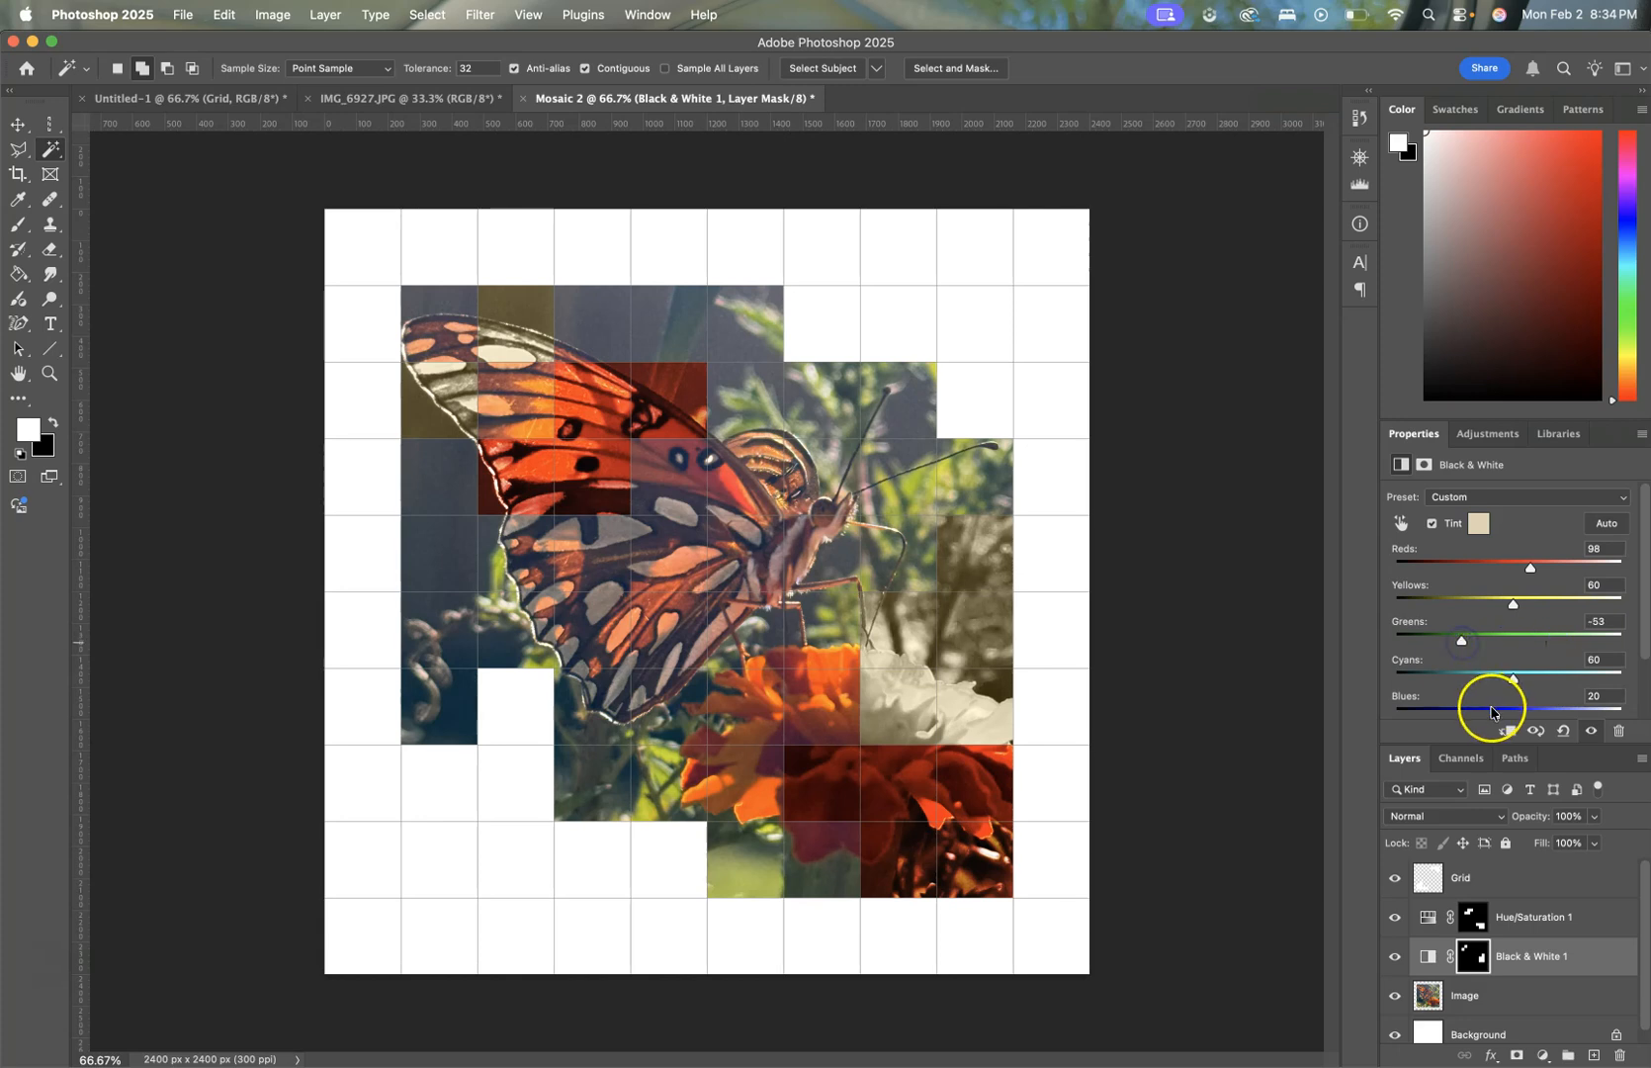
drag(1507, 714, 1579, 704)
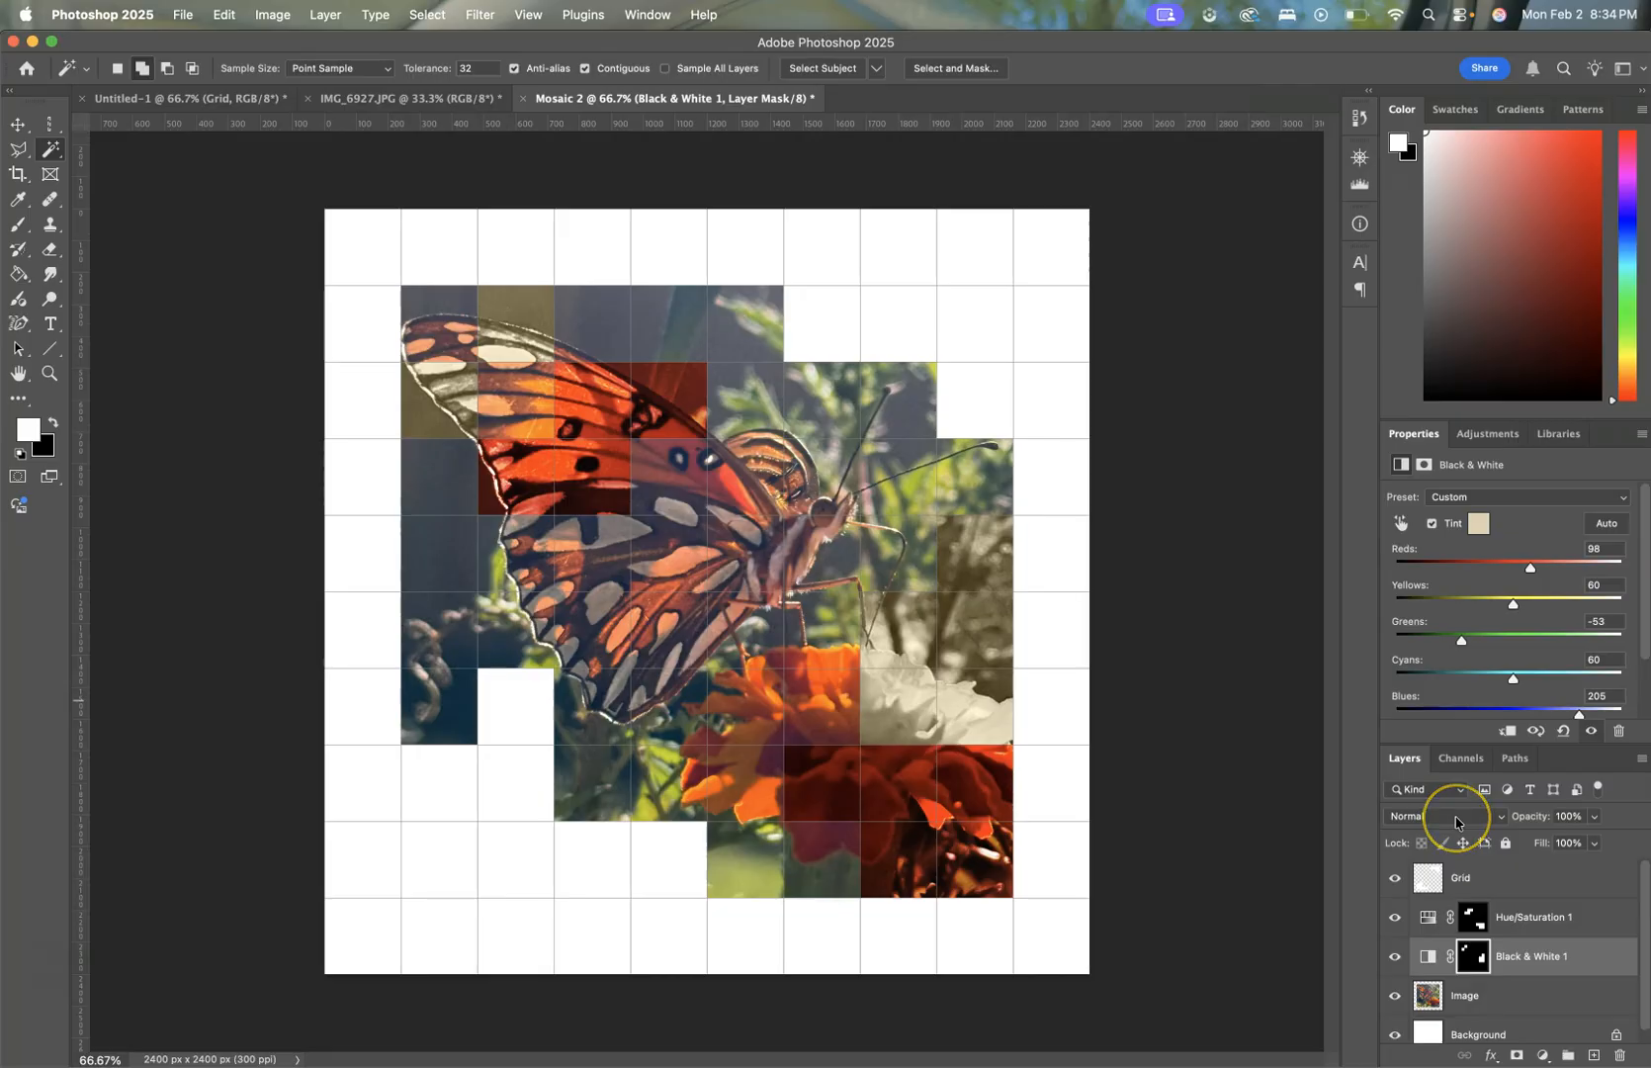
click(1431, 525)
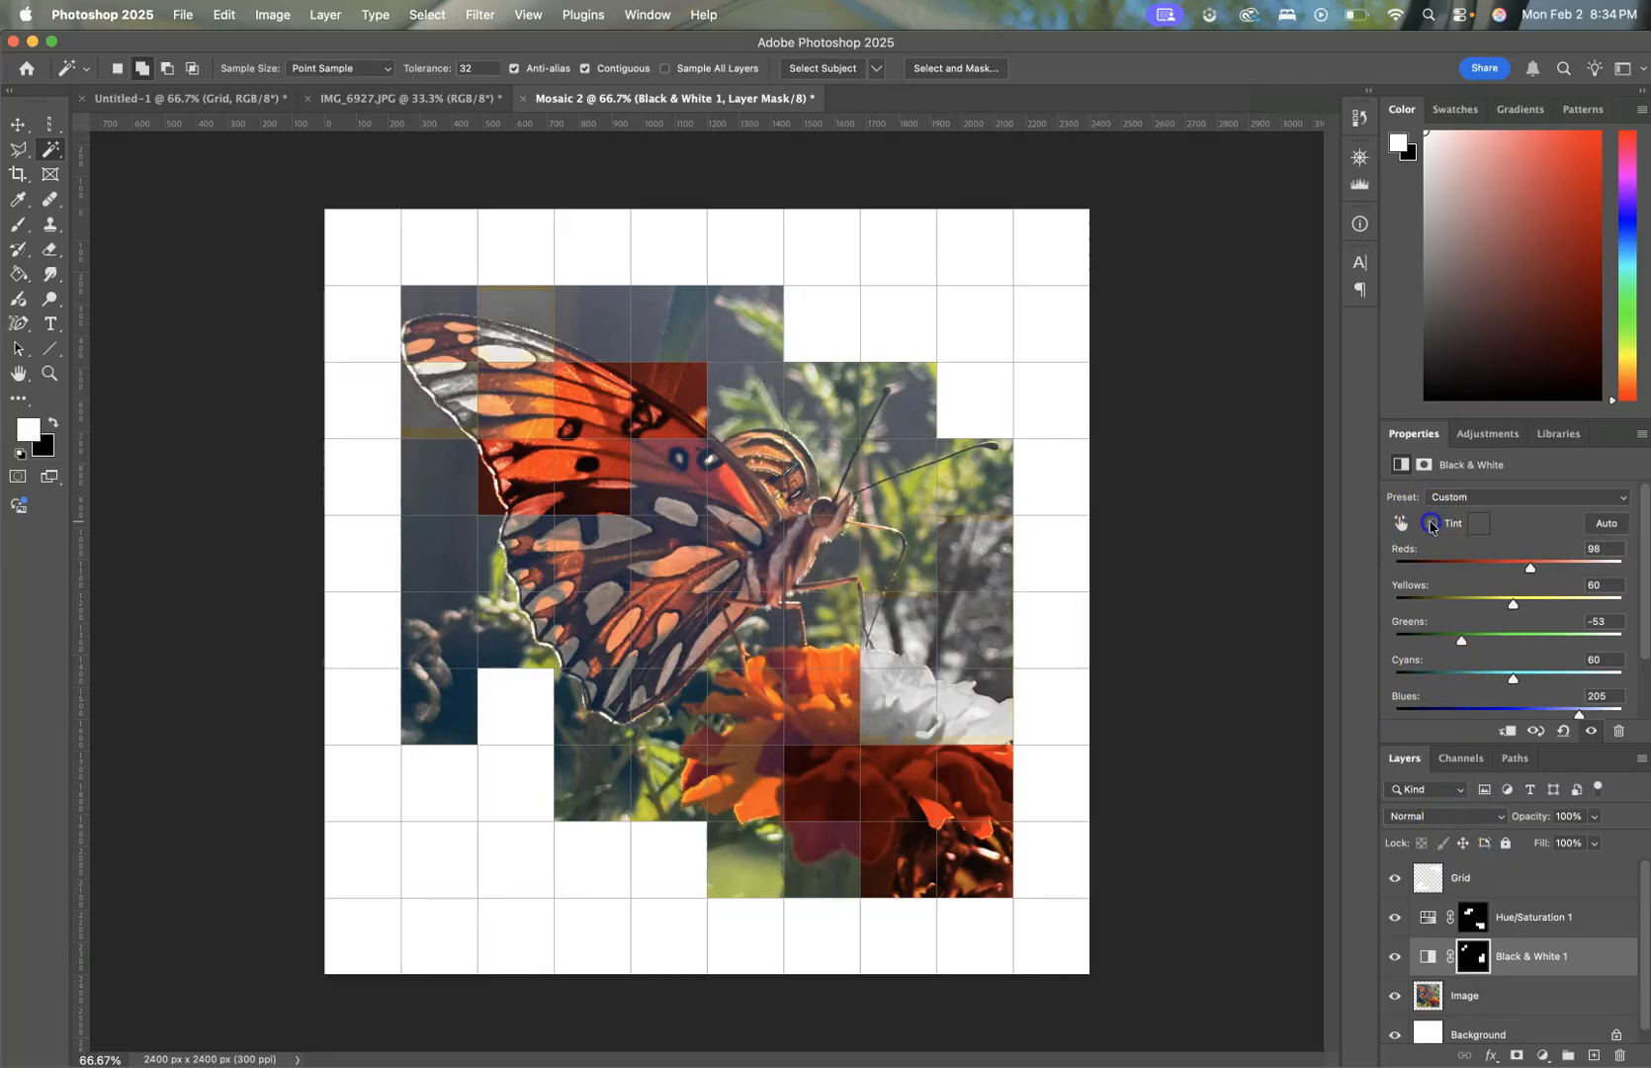
Step: Set the Black & White adjustment layer's blending mode to Hard Light
click(1455, 816)
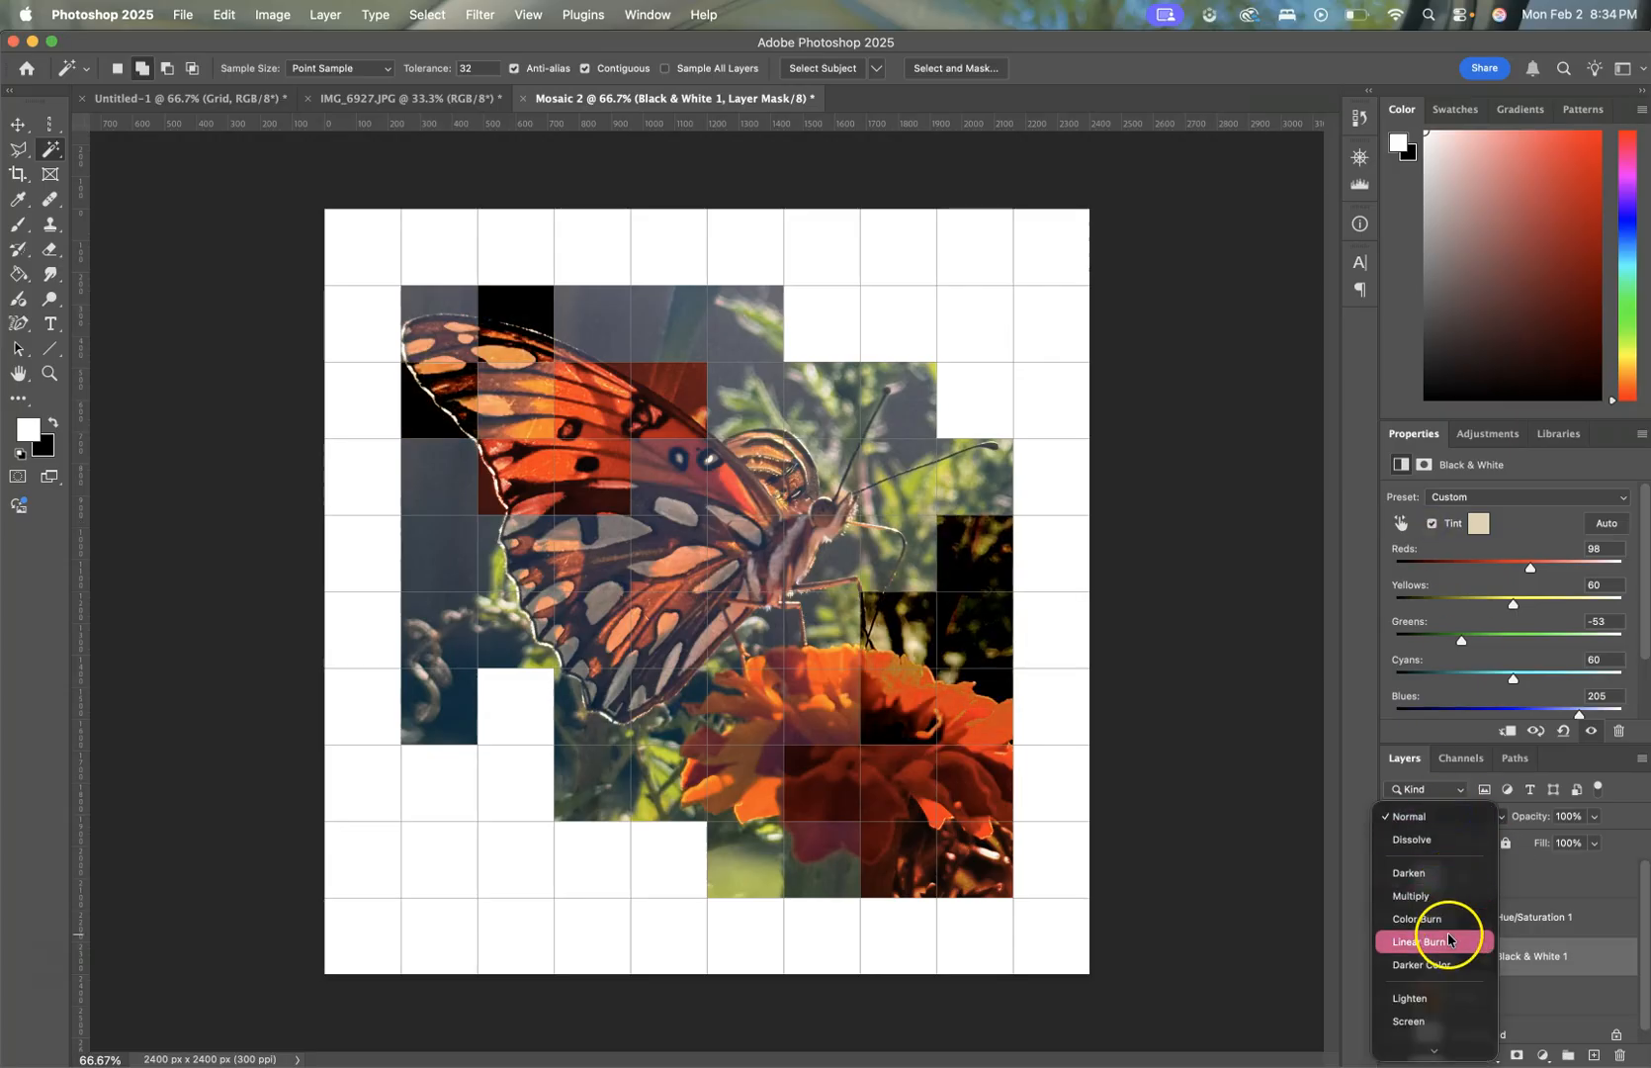
scroll(1451, 893, down, 1)
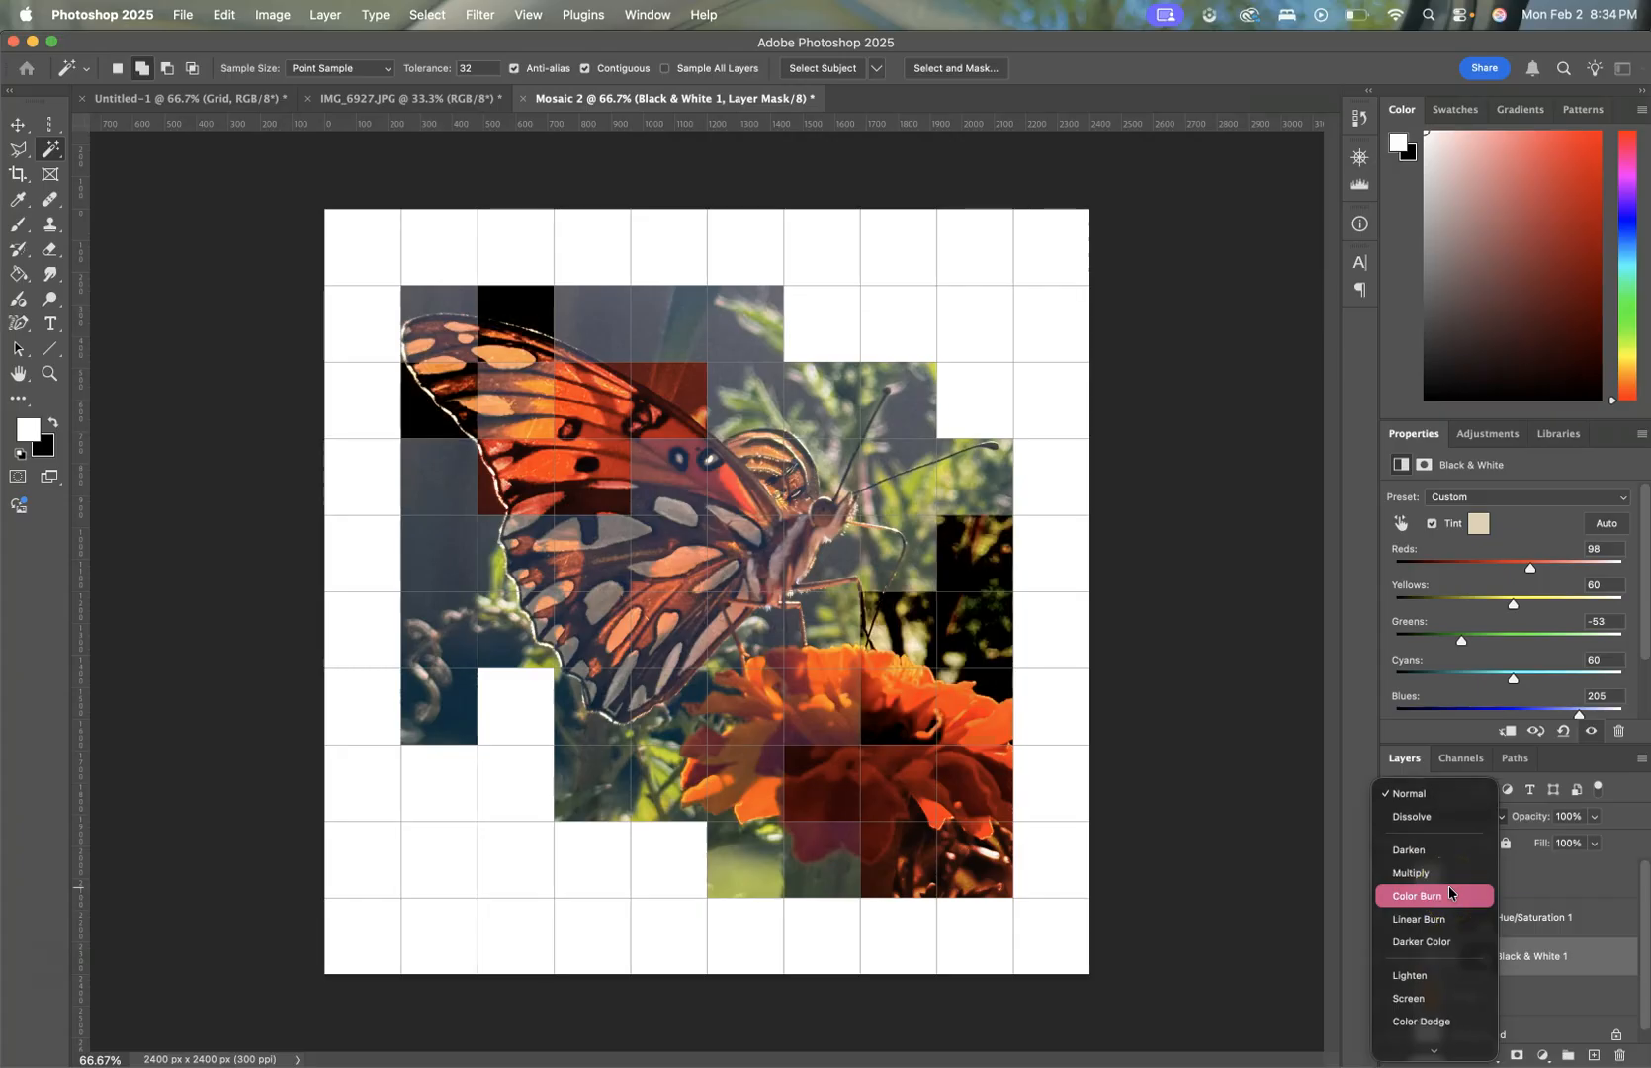
mouse_move(1462, 1062)
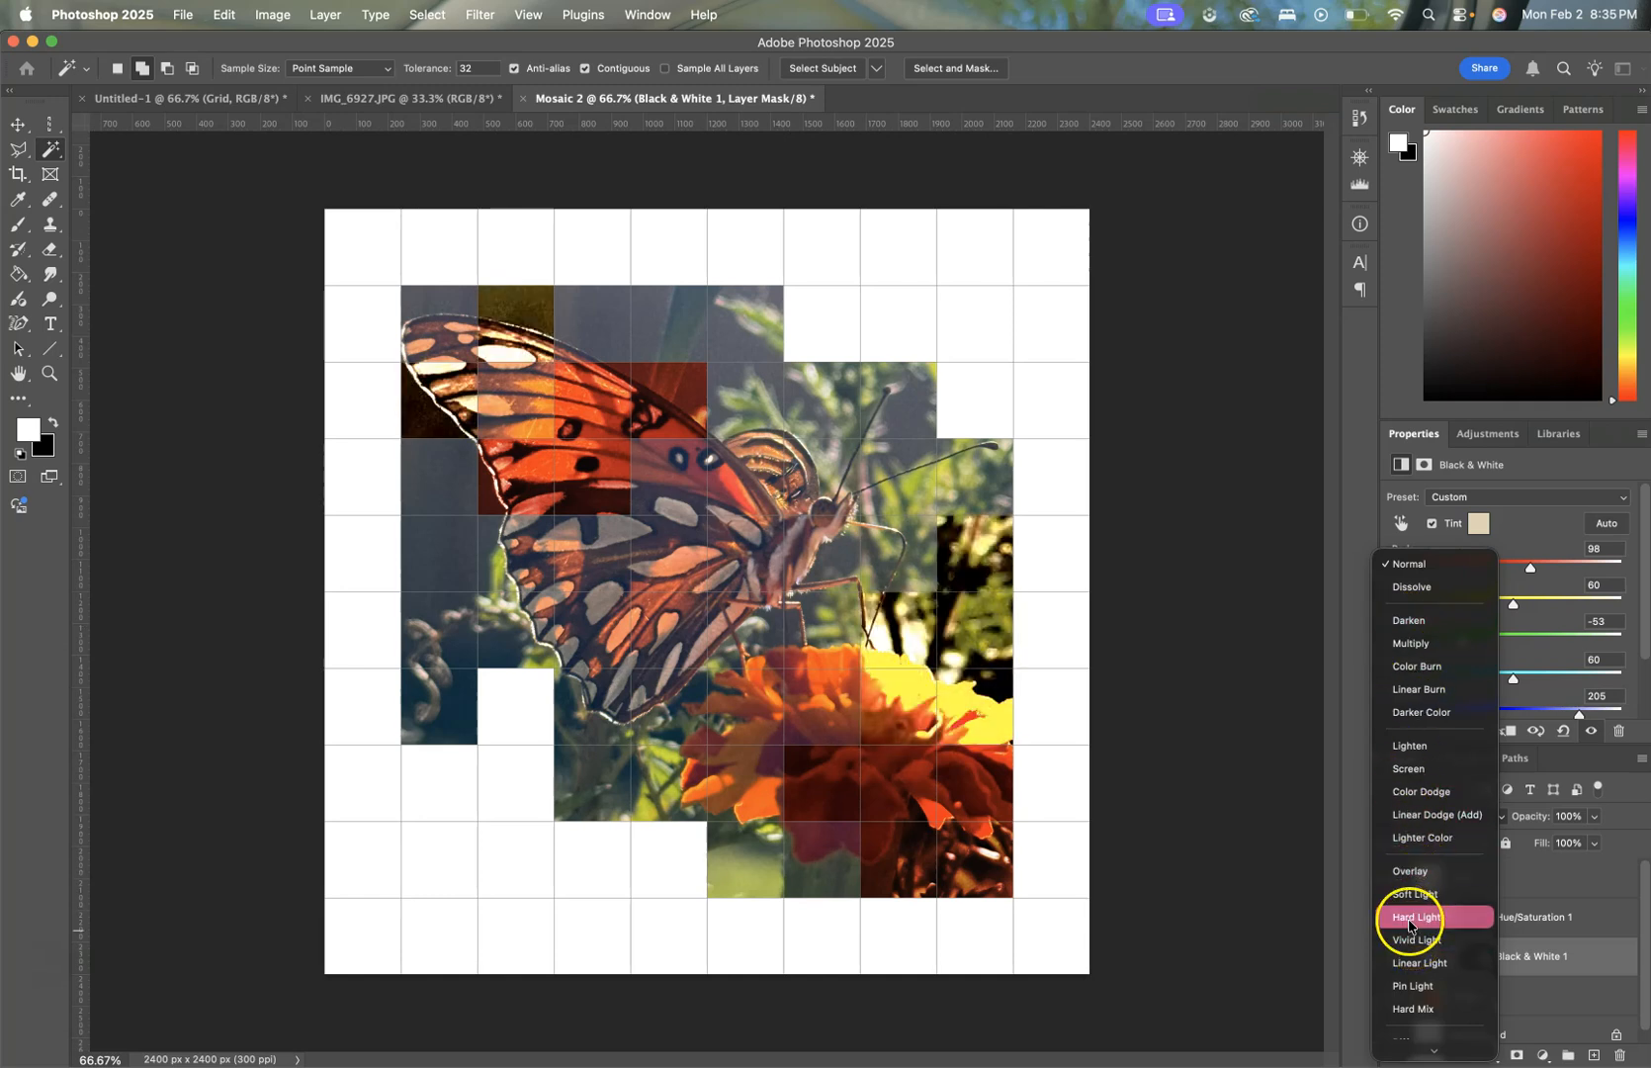
click(1407, 918)
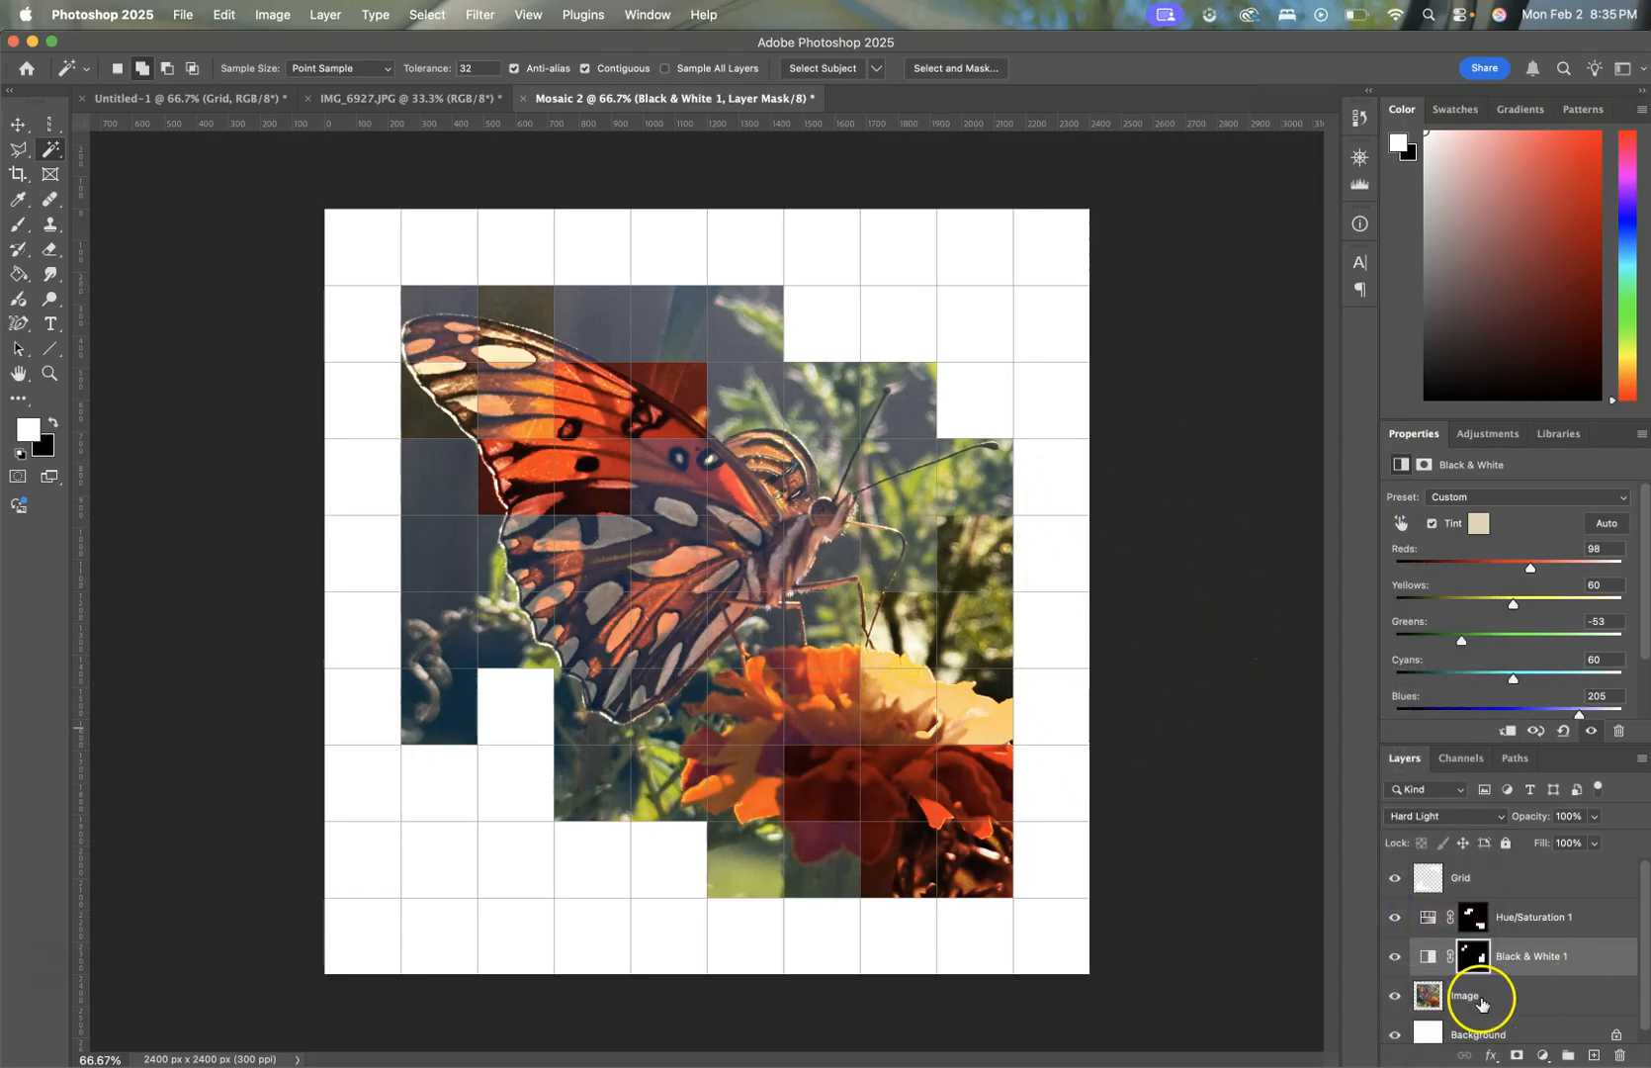
Step: On the Grid layer, select two stacked squares over the butterfly's head and two adjoining squares at the flower's lower-left edge
click(1526, 994)
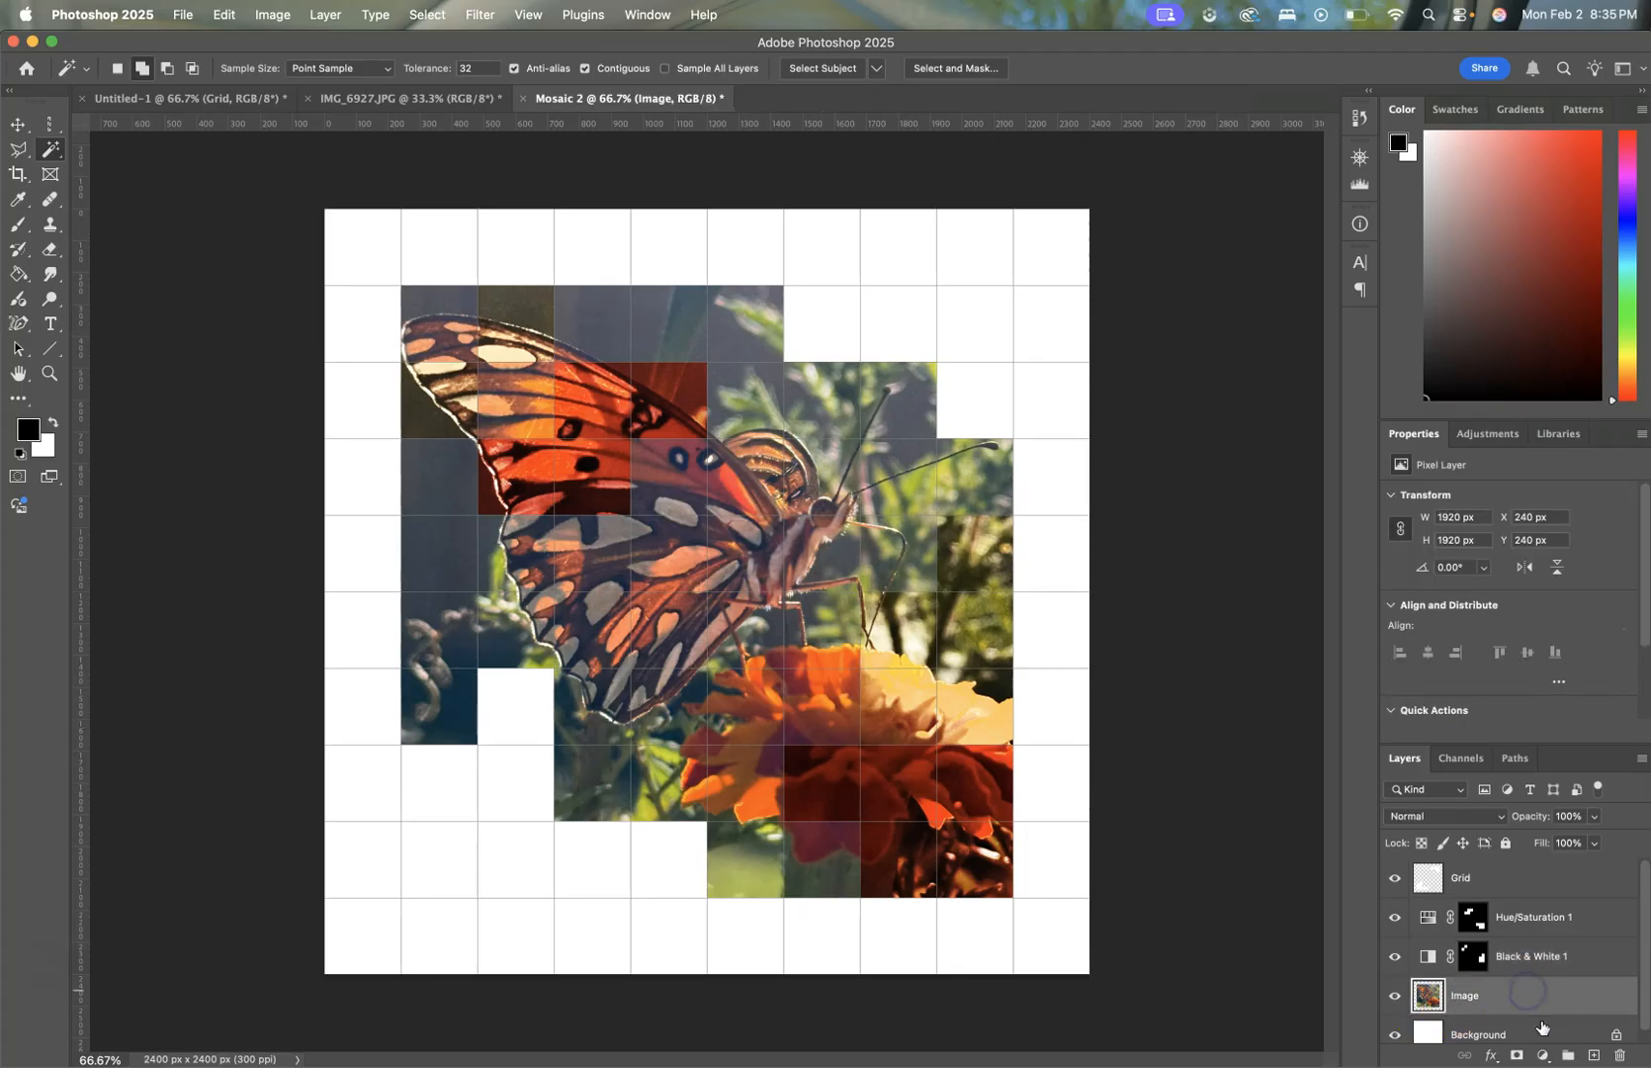
click(1470, 872)
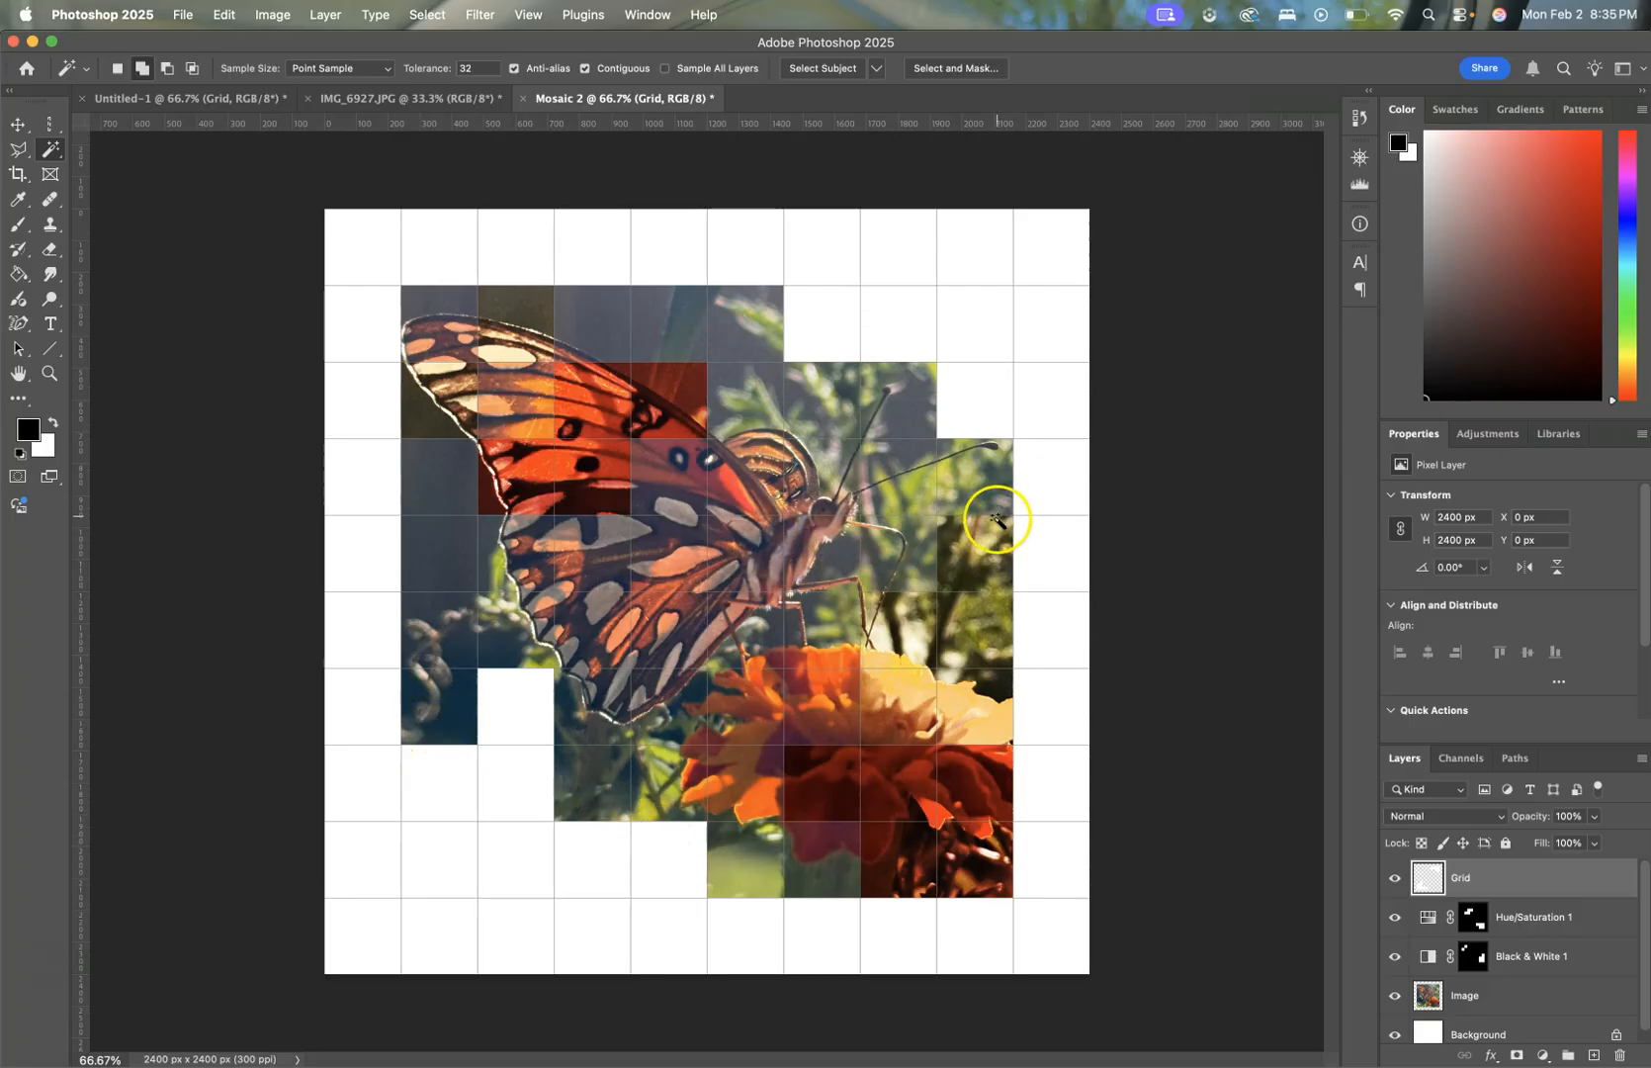
click(818, 513)
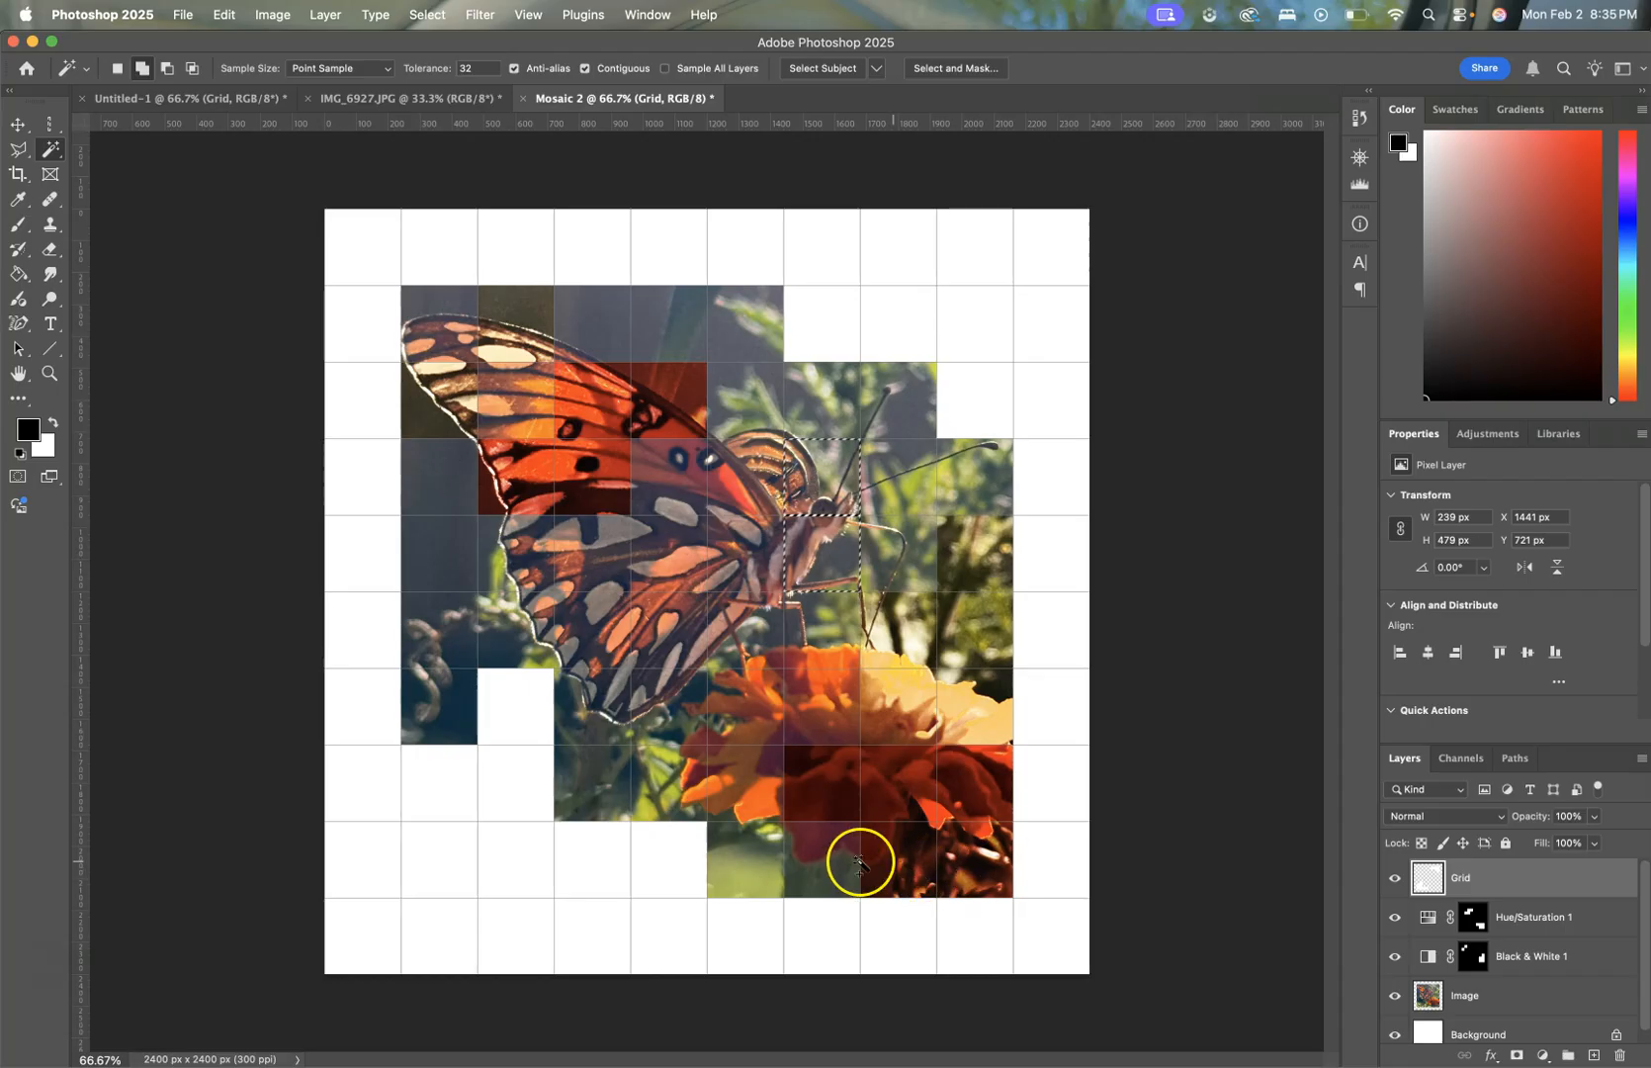
click(725, 776)
click(682, 786)
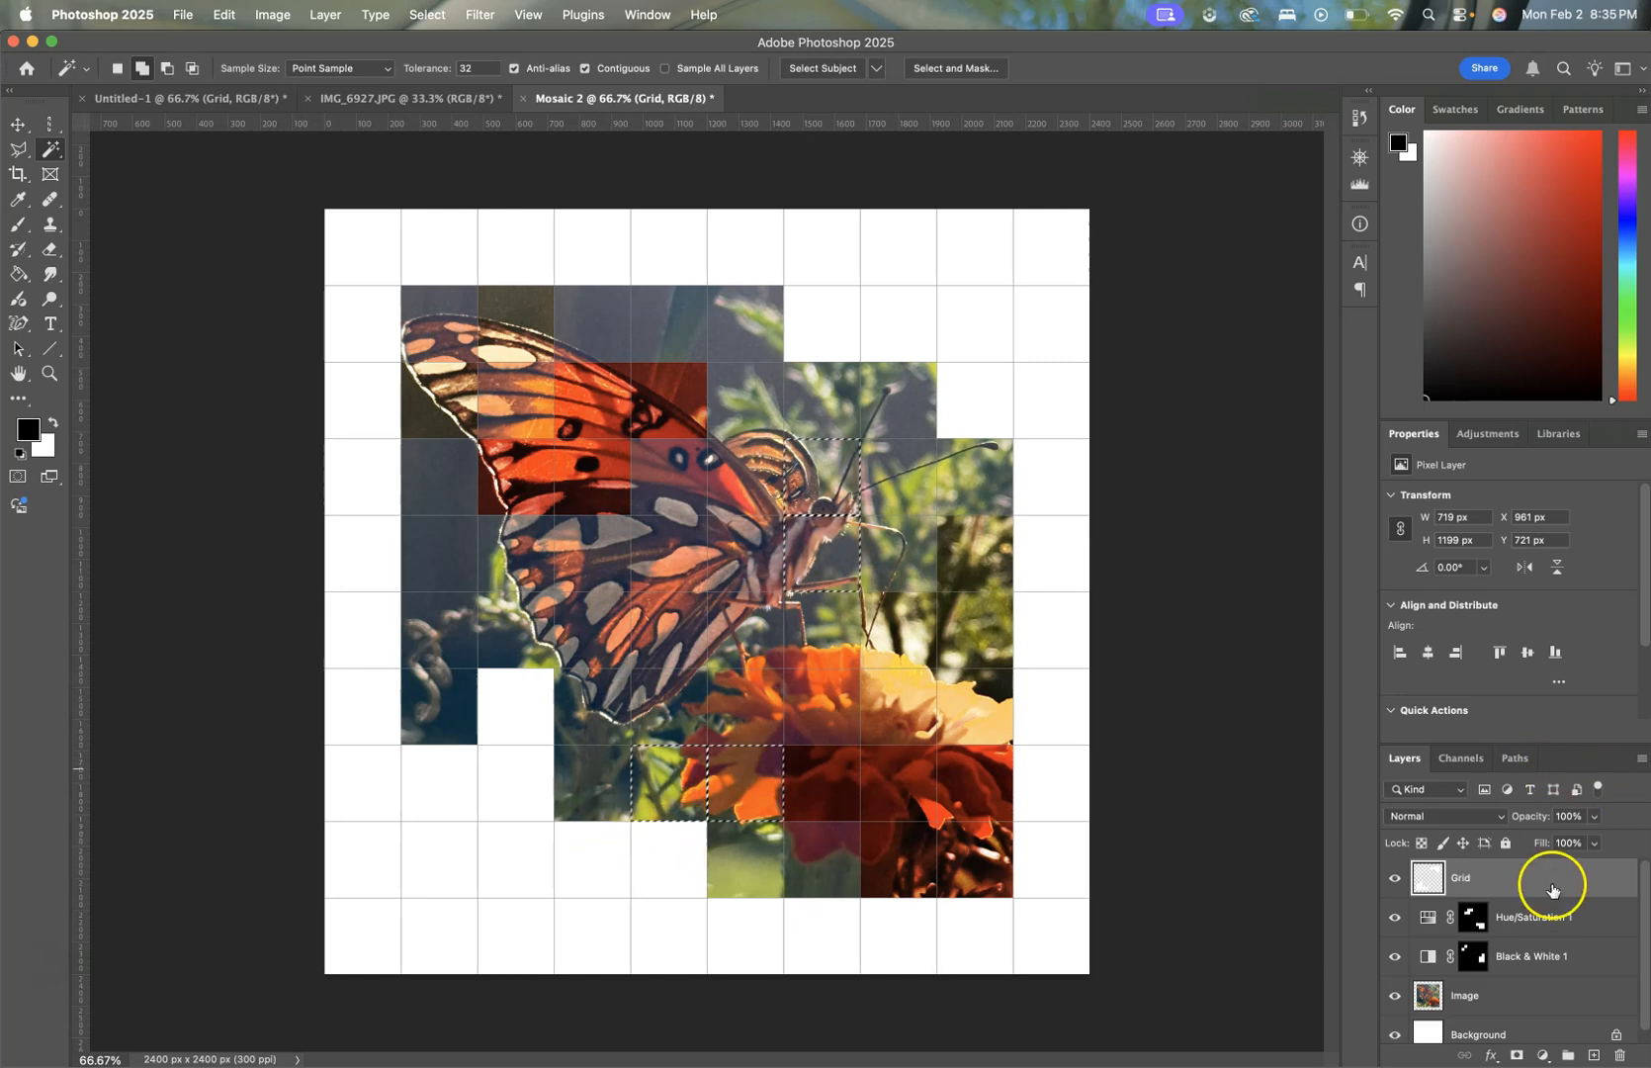
Step: Add a Posterize adjustment for the selected squares above the Image layer and set its Levels to 2
click(1482, 994)
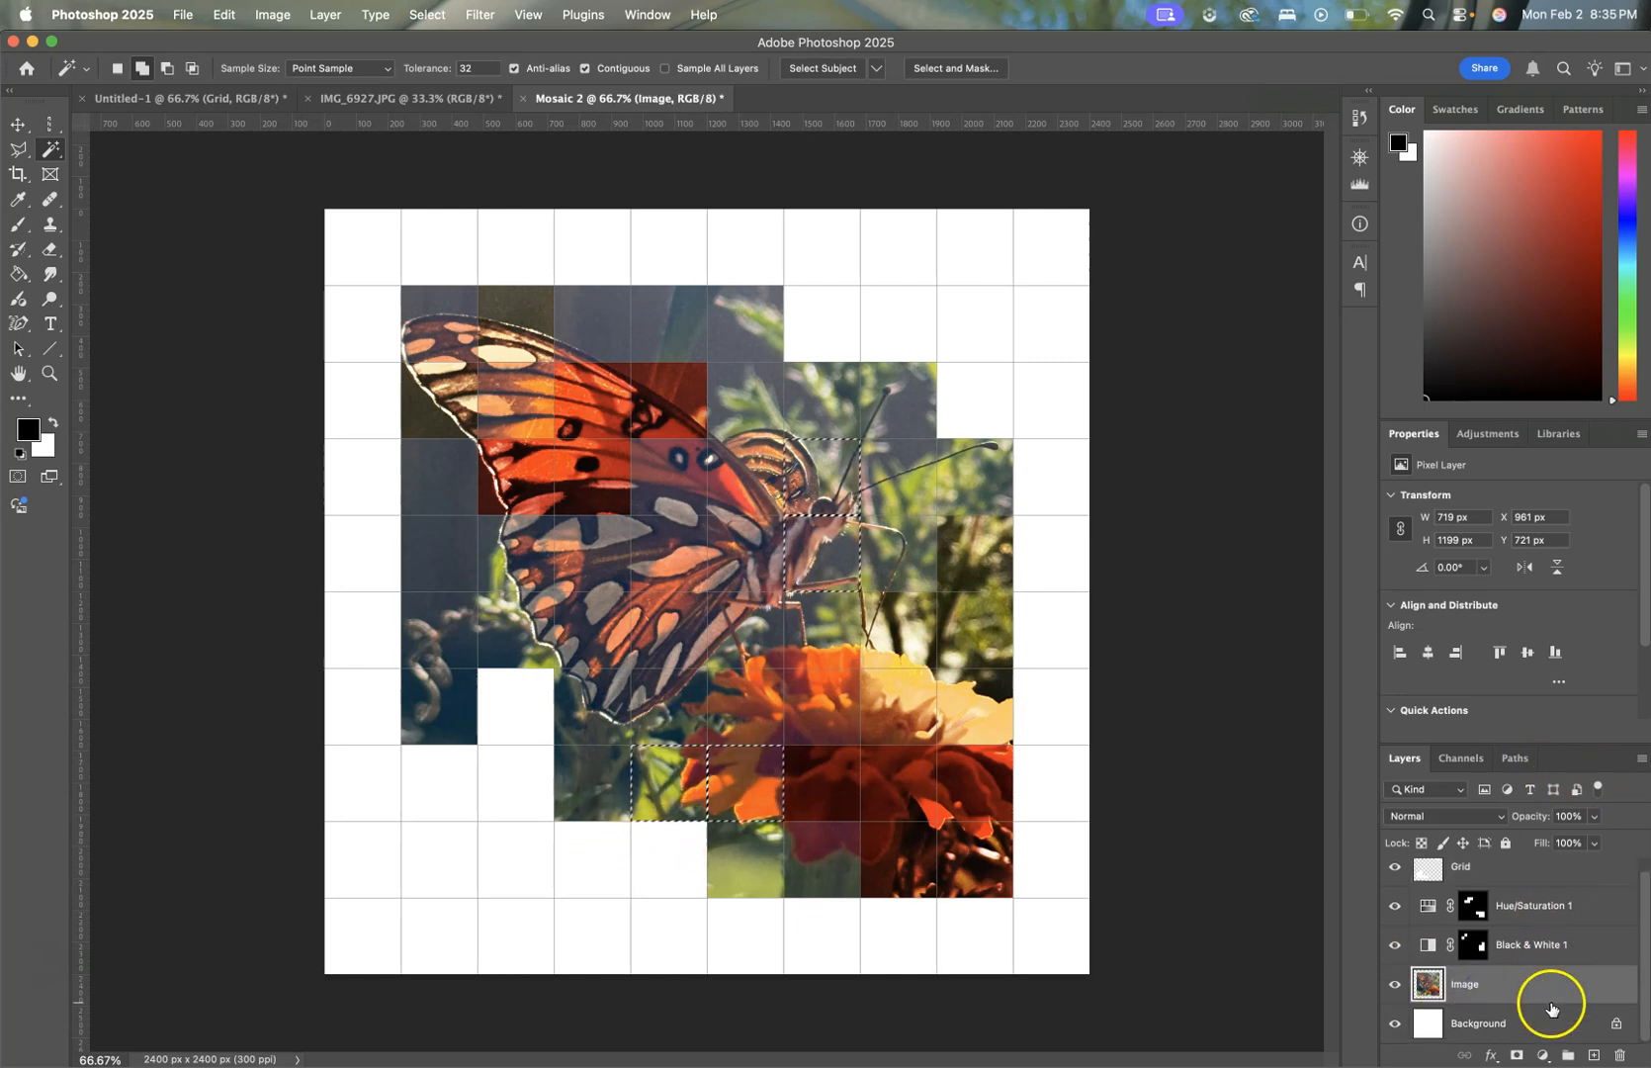
click(1540, 1056)
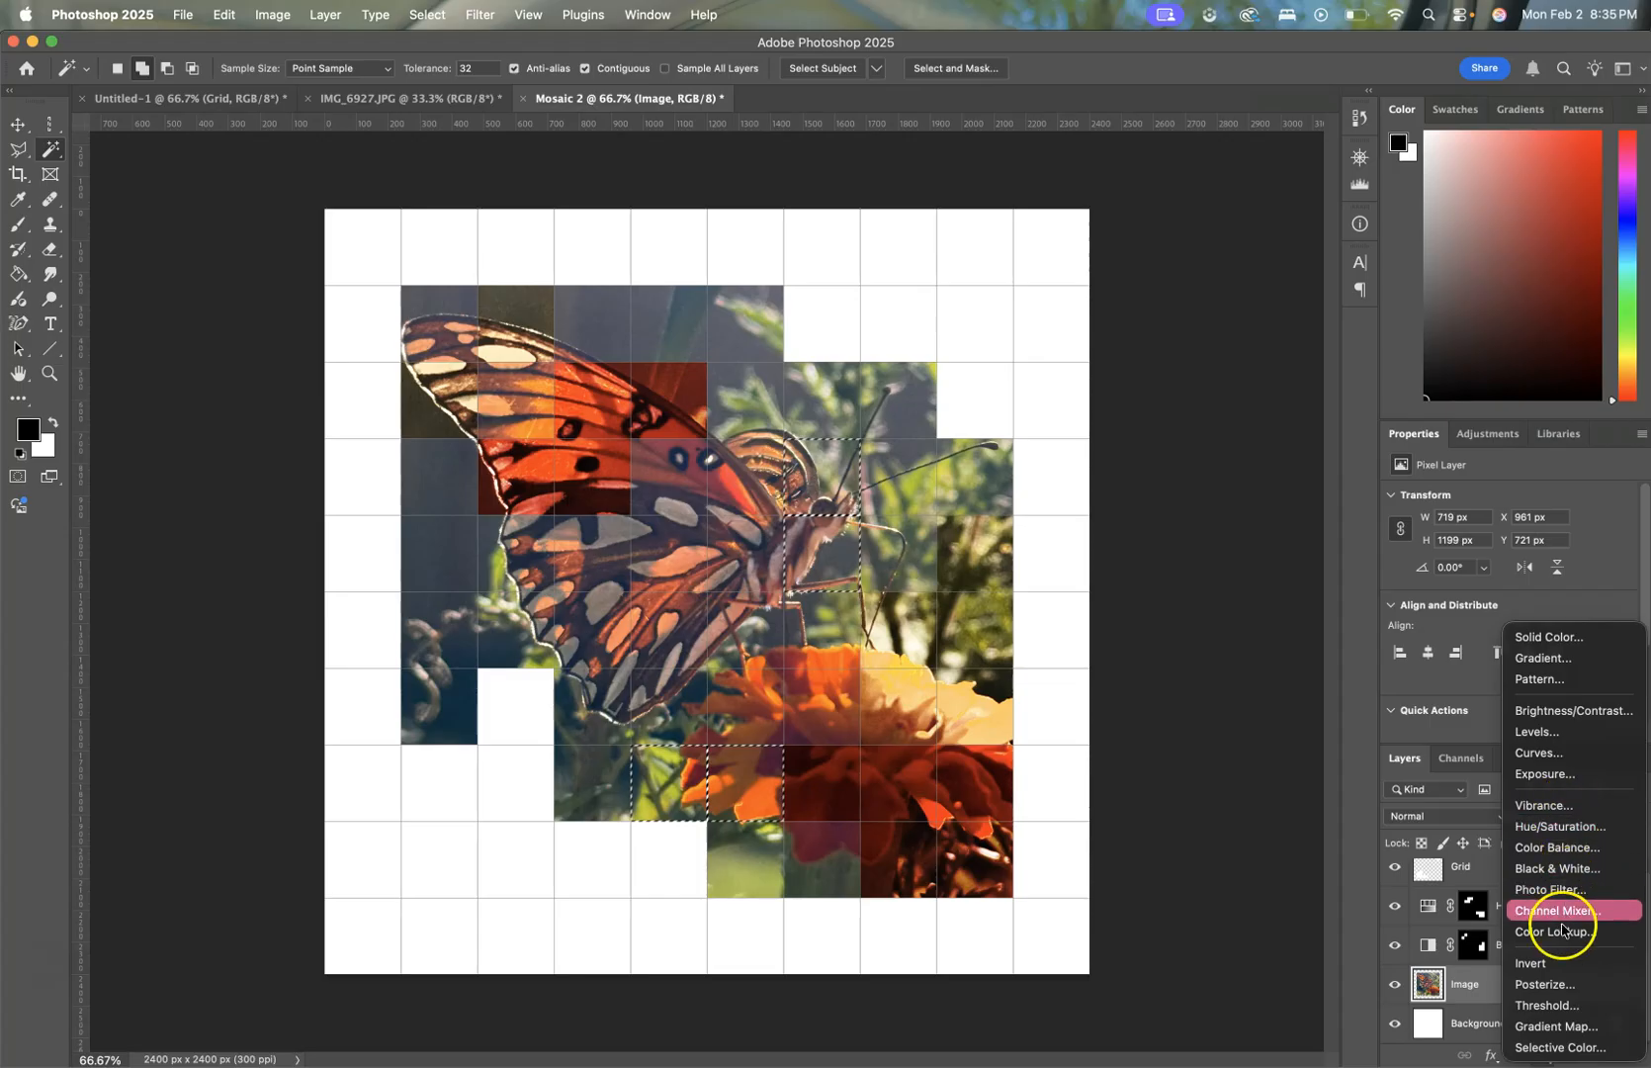
click(1545, 984)
mouse_move(1396, 515)
mouse_down()
mouse_move(1456, 515)
mouse_move(1375, 512)
mouse_move(1394, 516)
mouse_up()
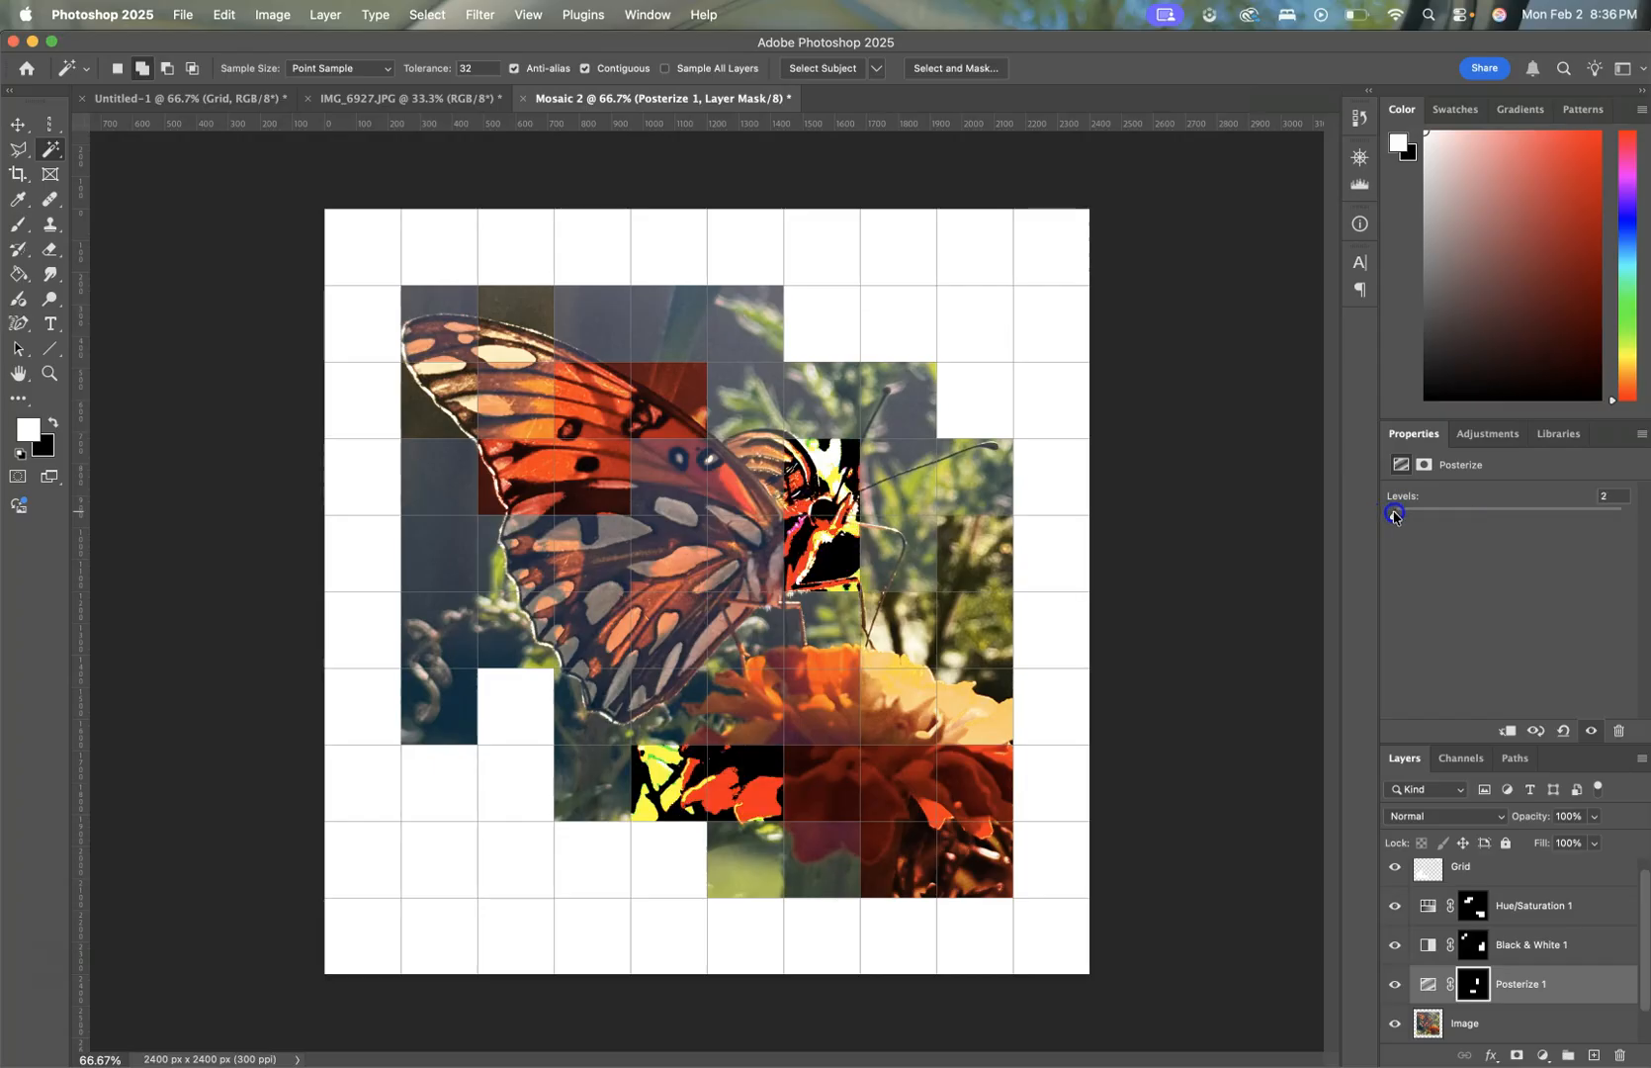
Step: Set the Posterize adjustment layer's blending mode to Screen and make the Grid layer active
click(1452, 814)
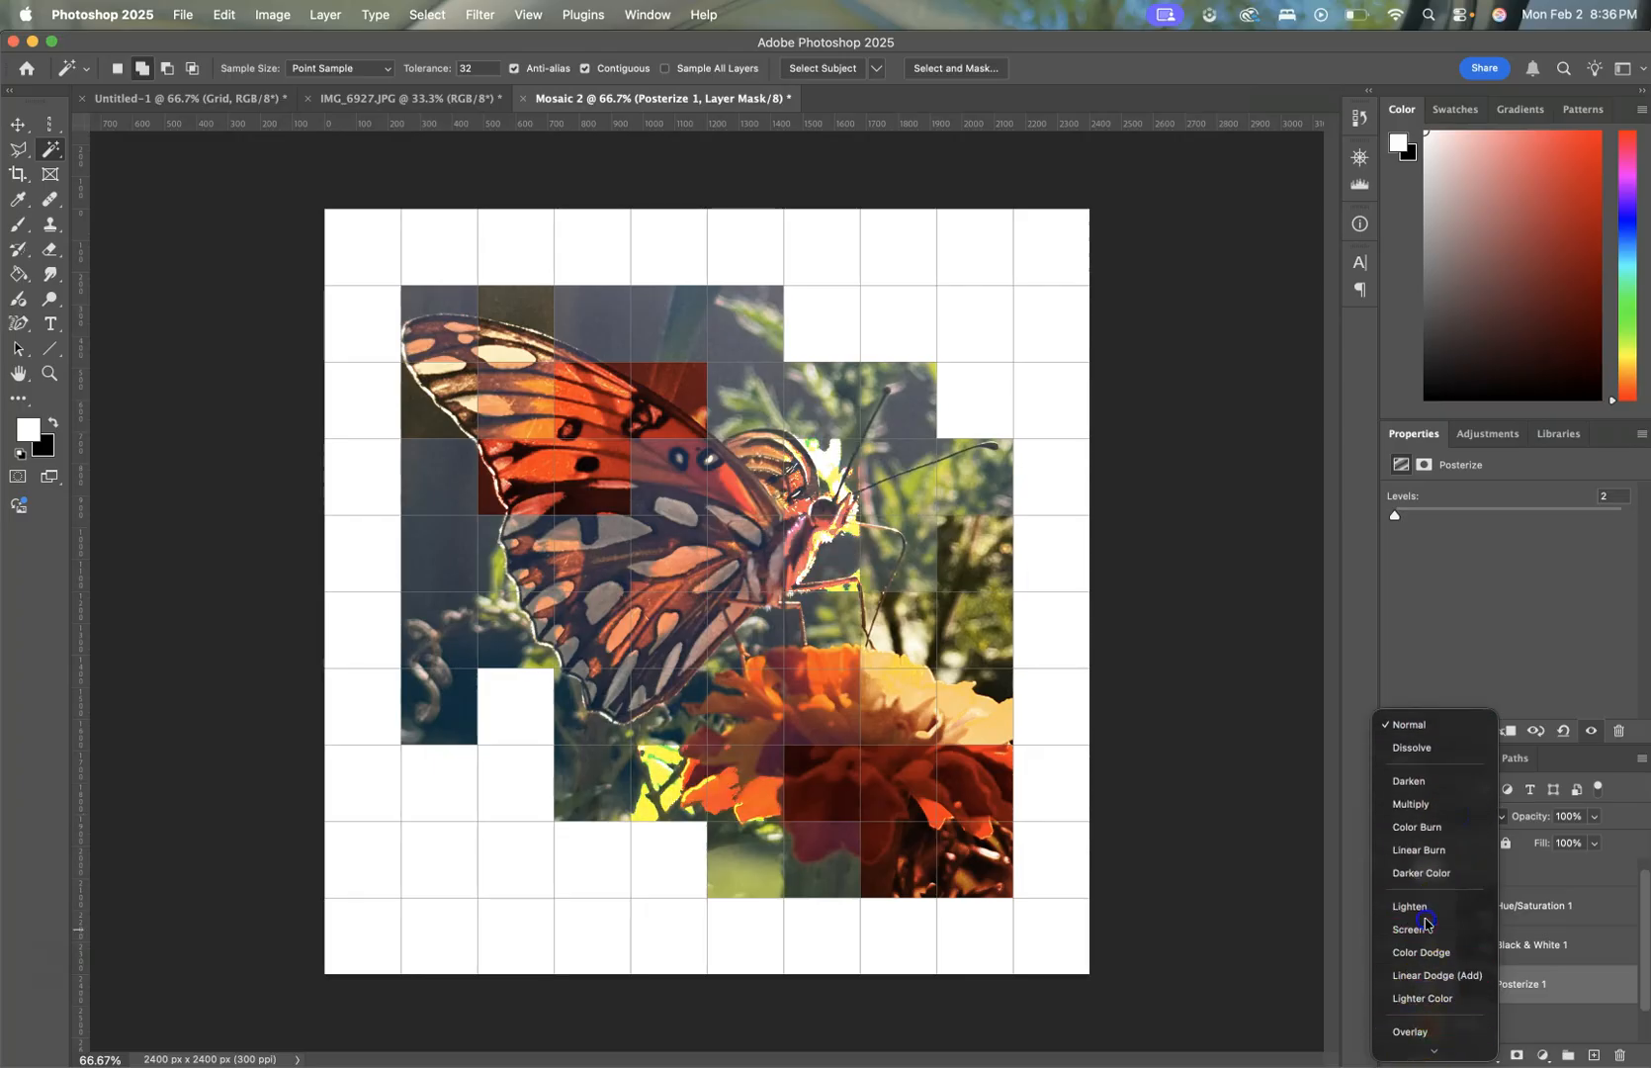
click(1414, 925)
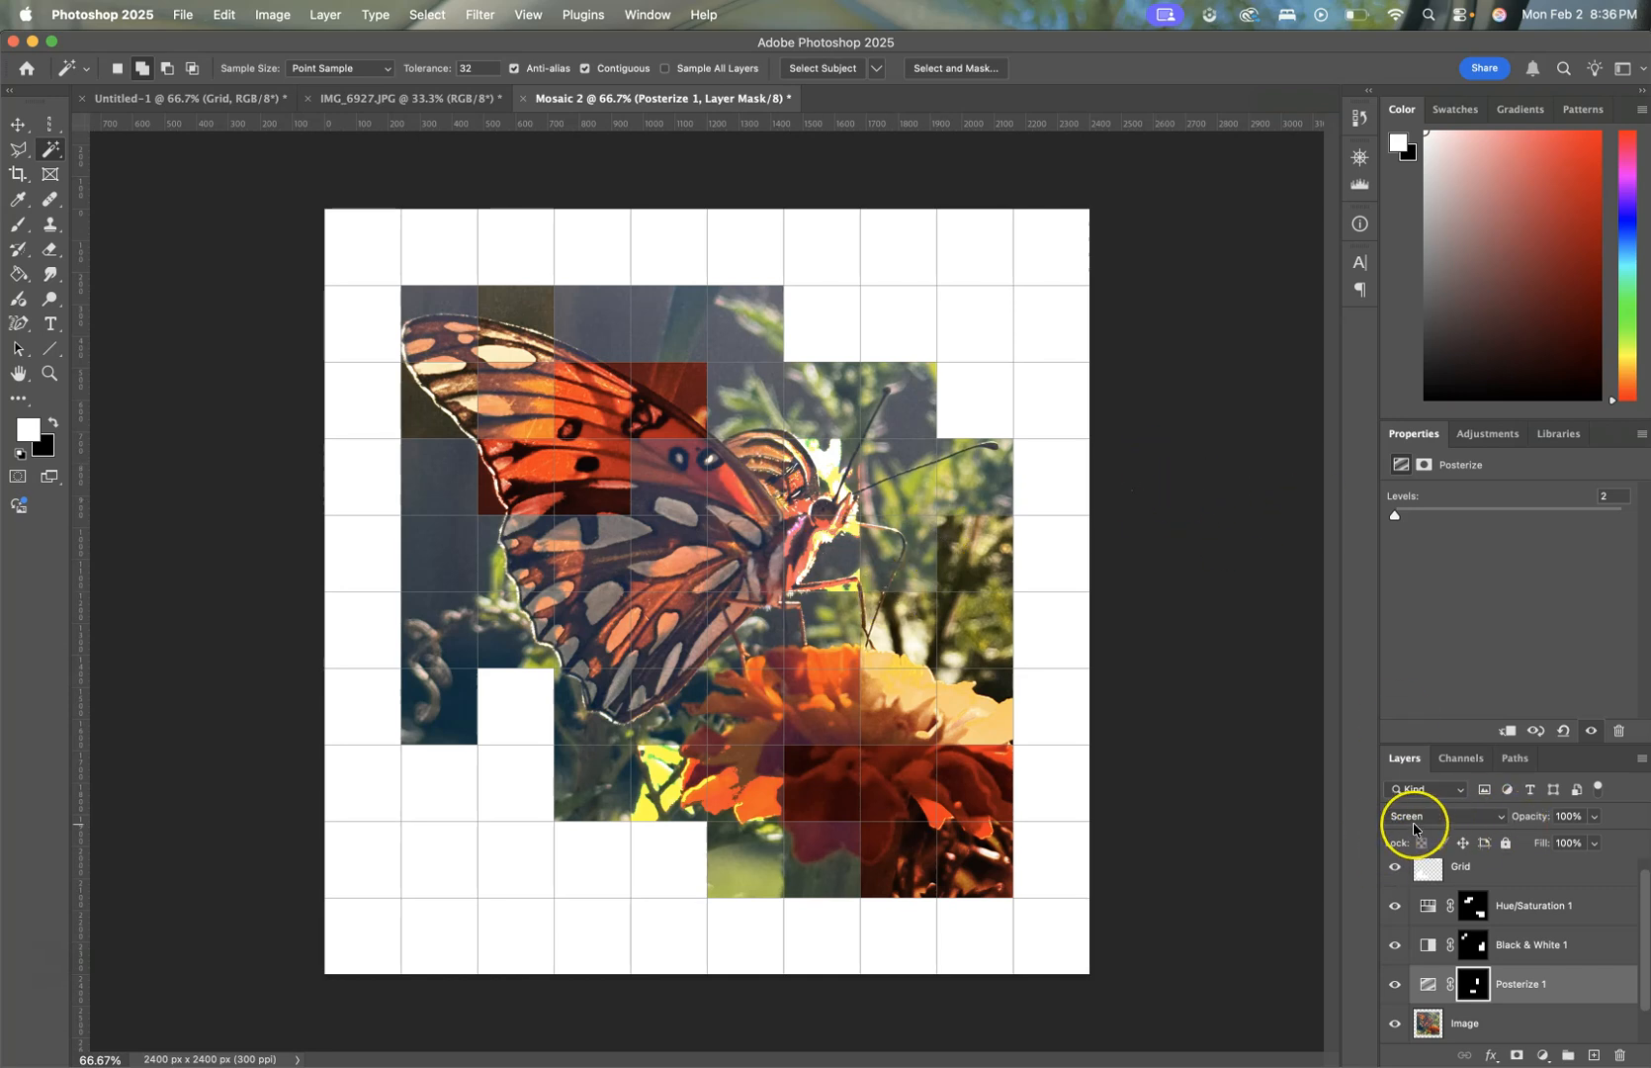
click(1510, 870)
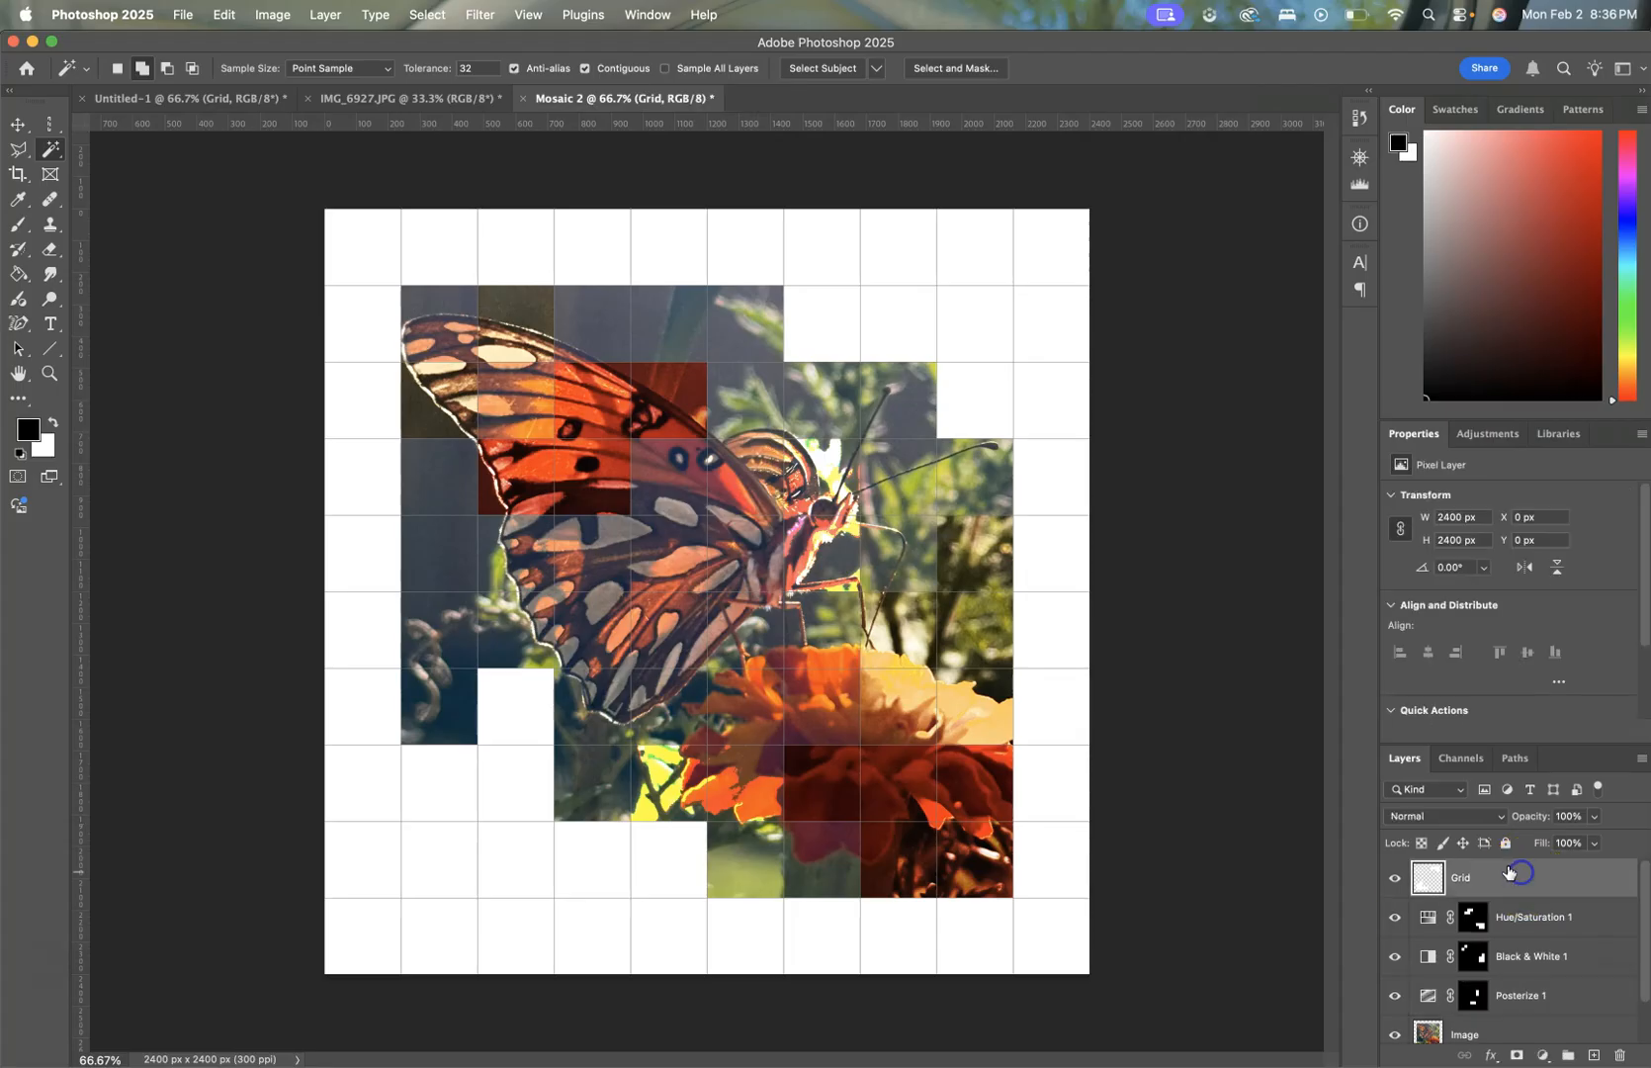
click(747, 321)
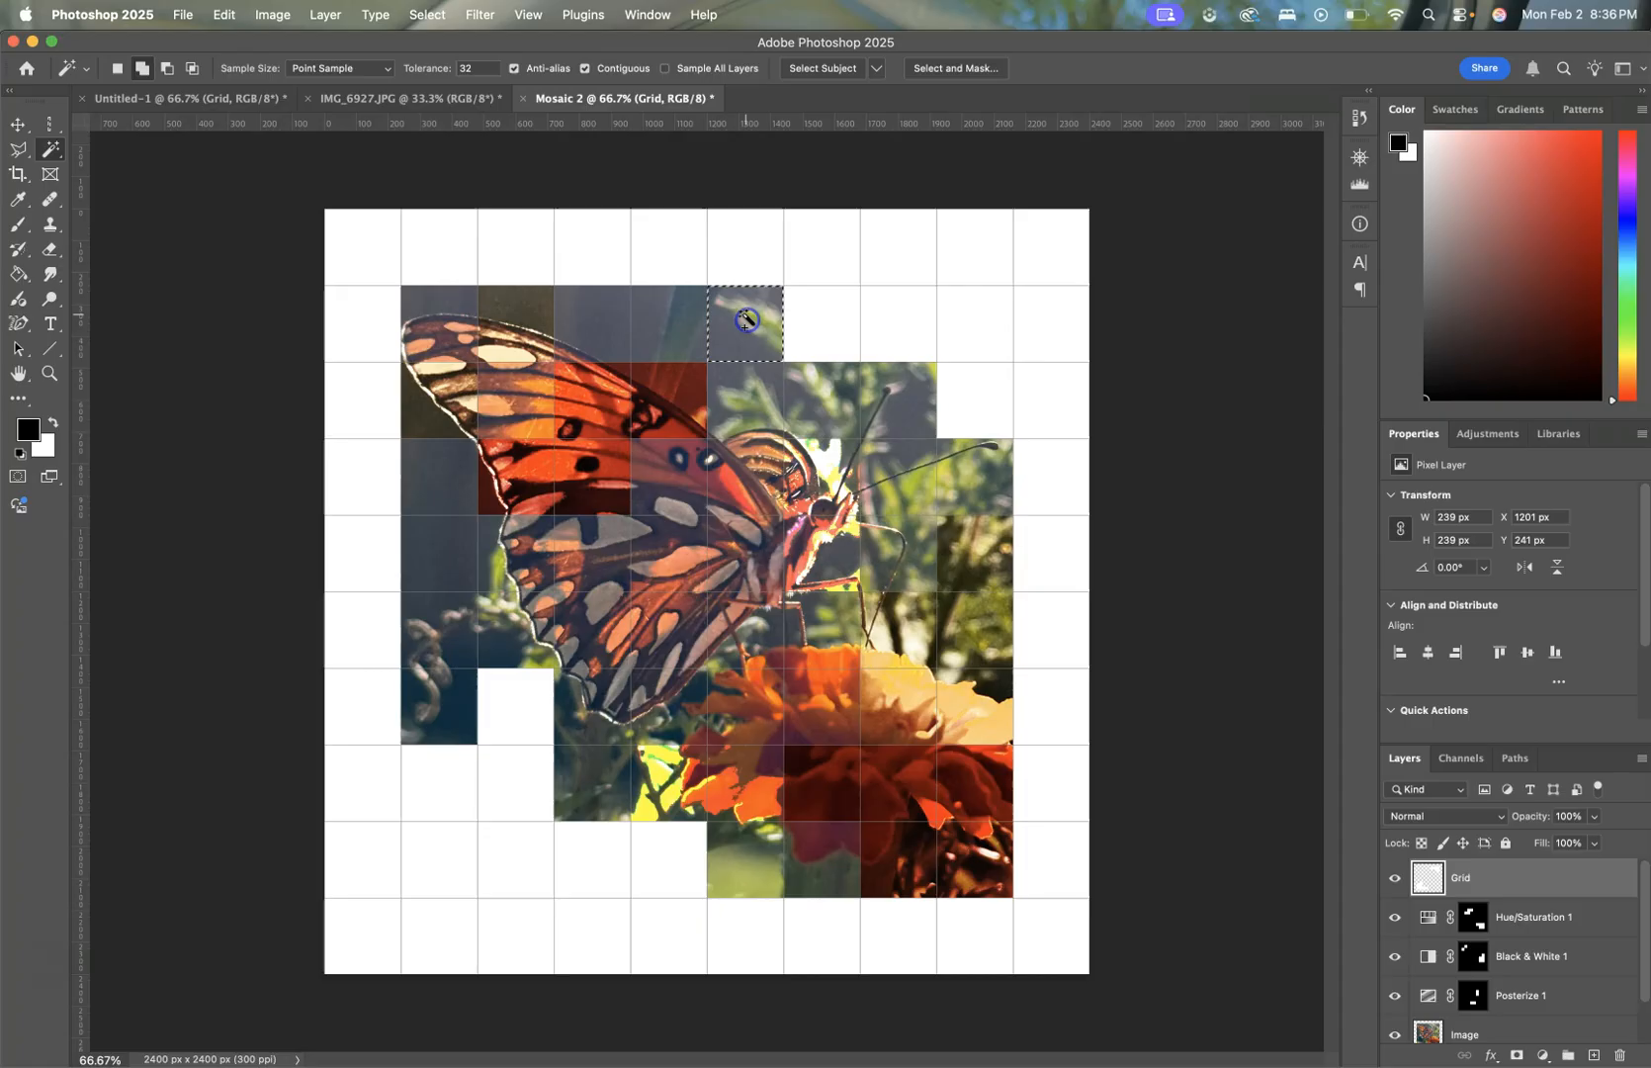
click(219, 18)
click(1191, 277)
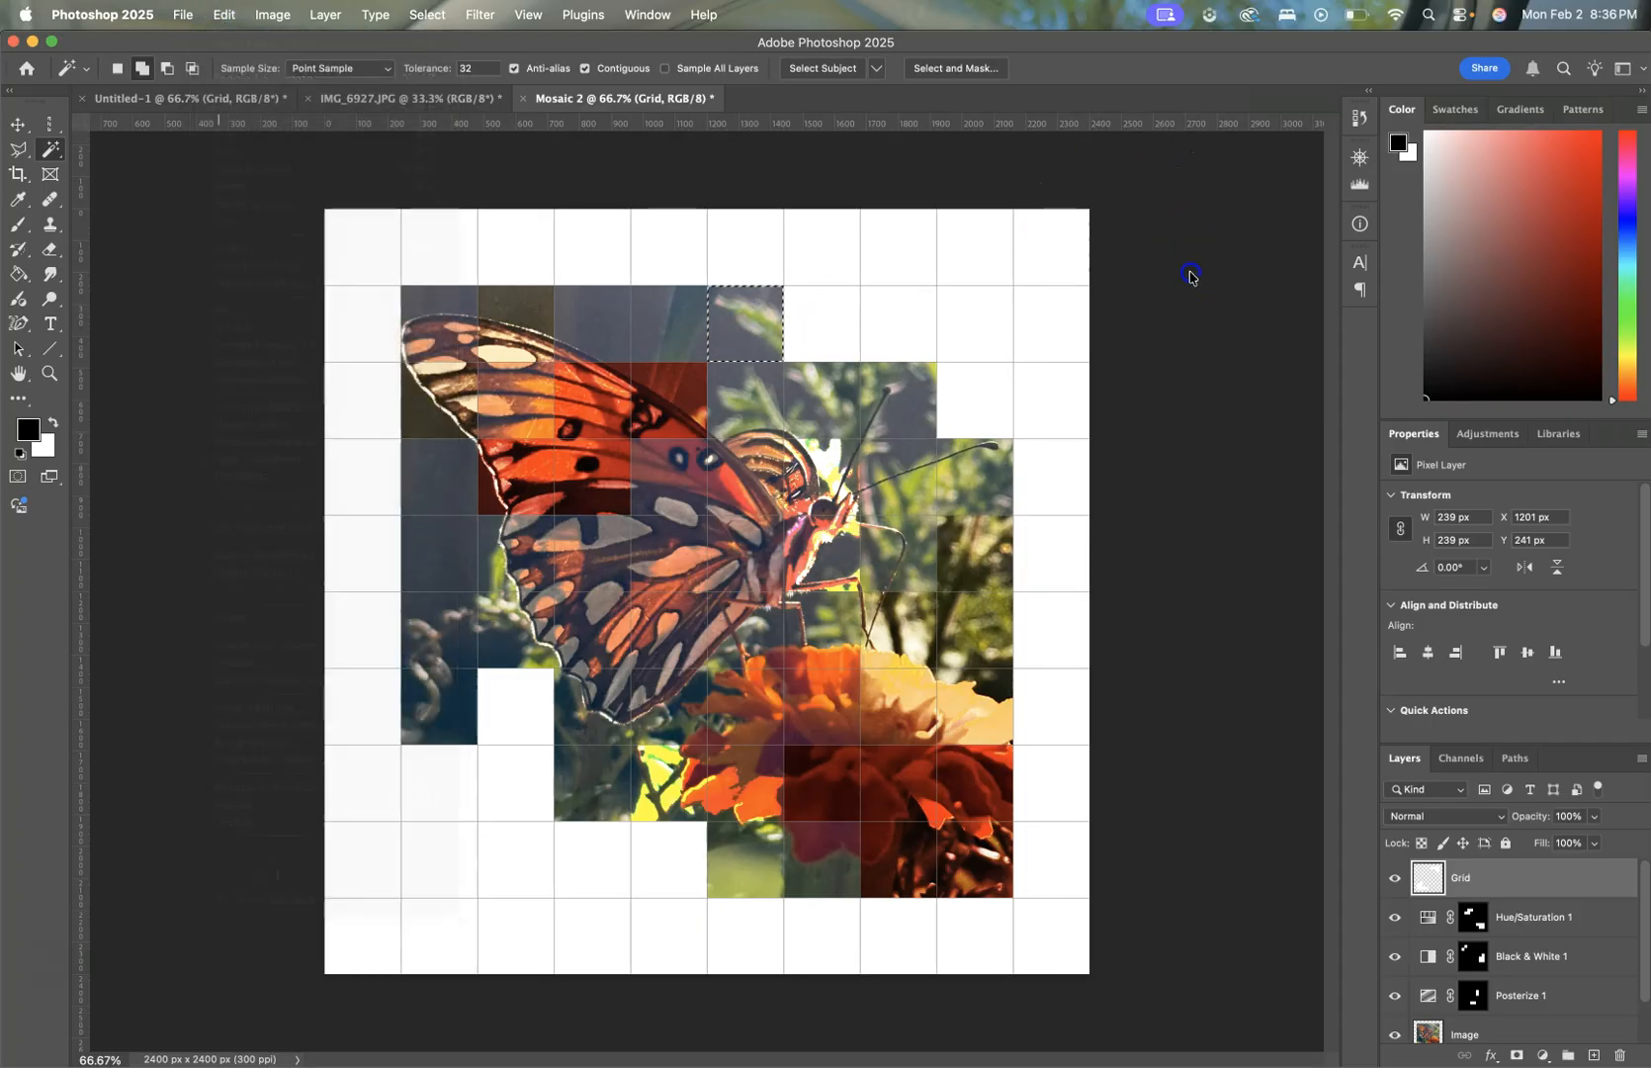
click(1162, 472)
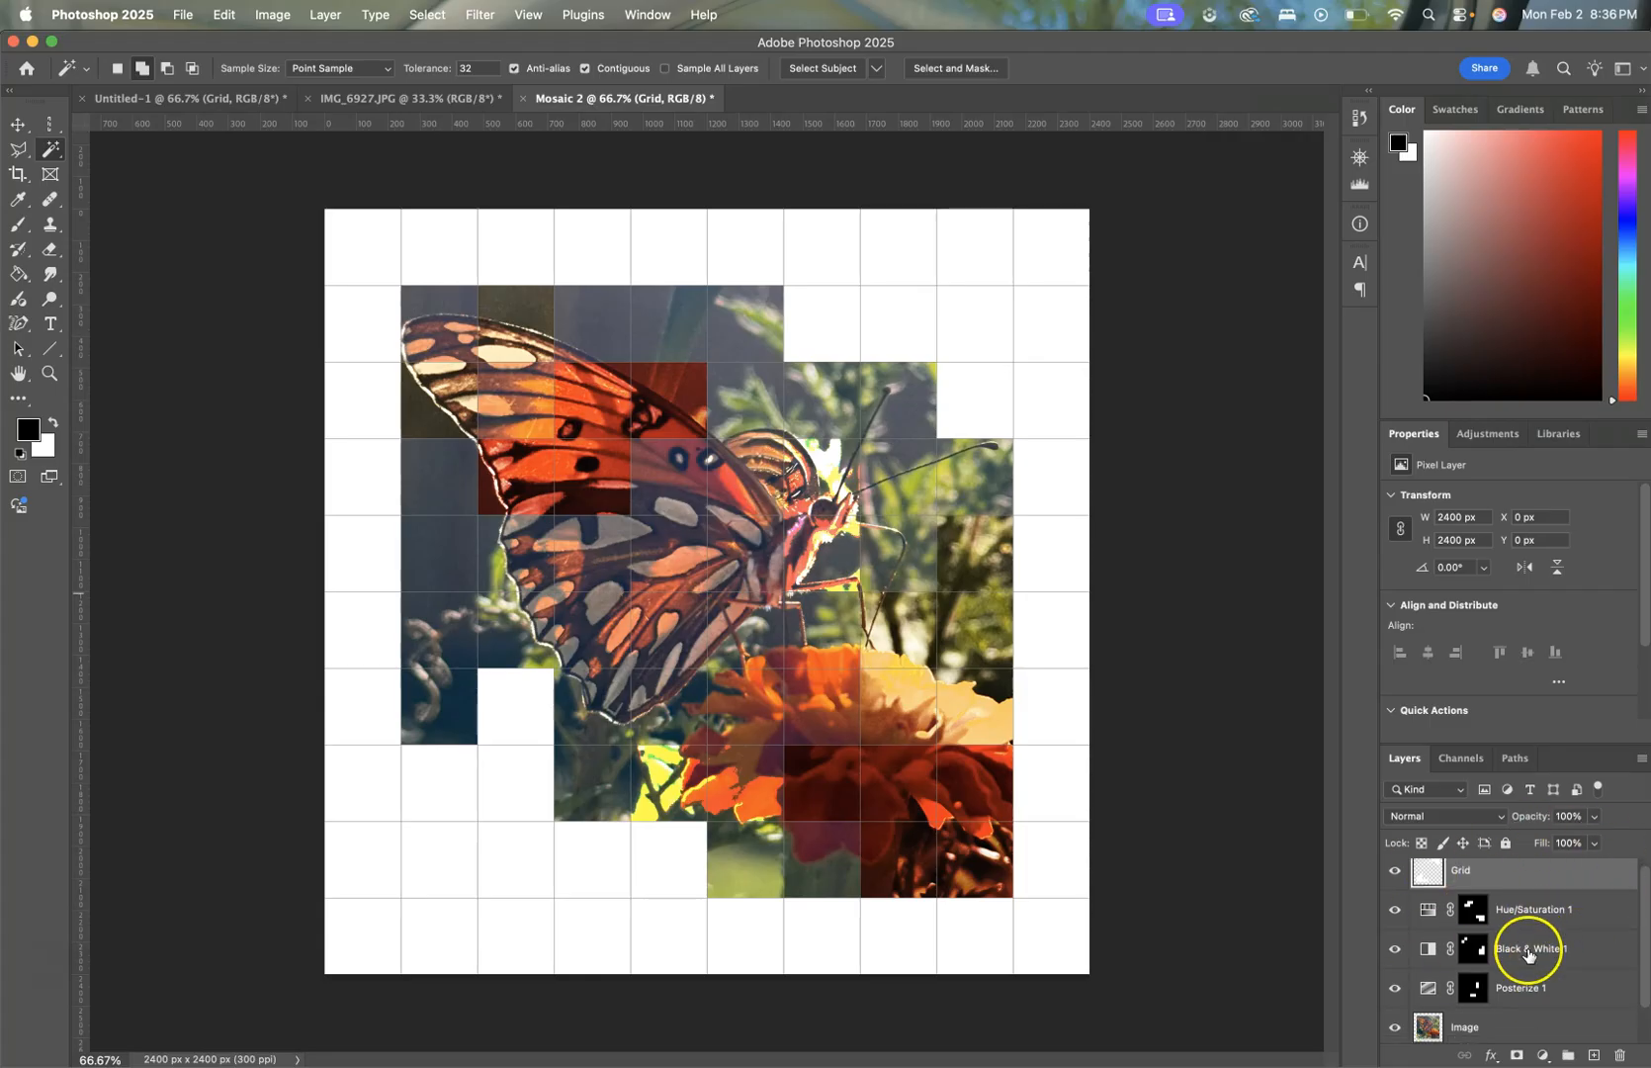
Step: Lock the Grid layer's transparent pixels and fill its lines with white in Normal mode at 100% opacity
scroll(1464, 951, down, 1)
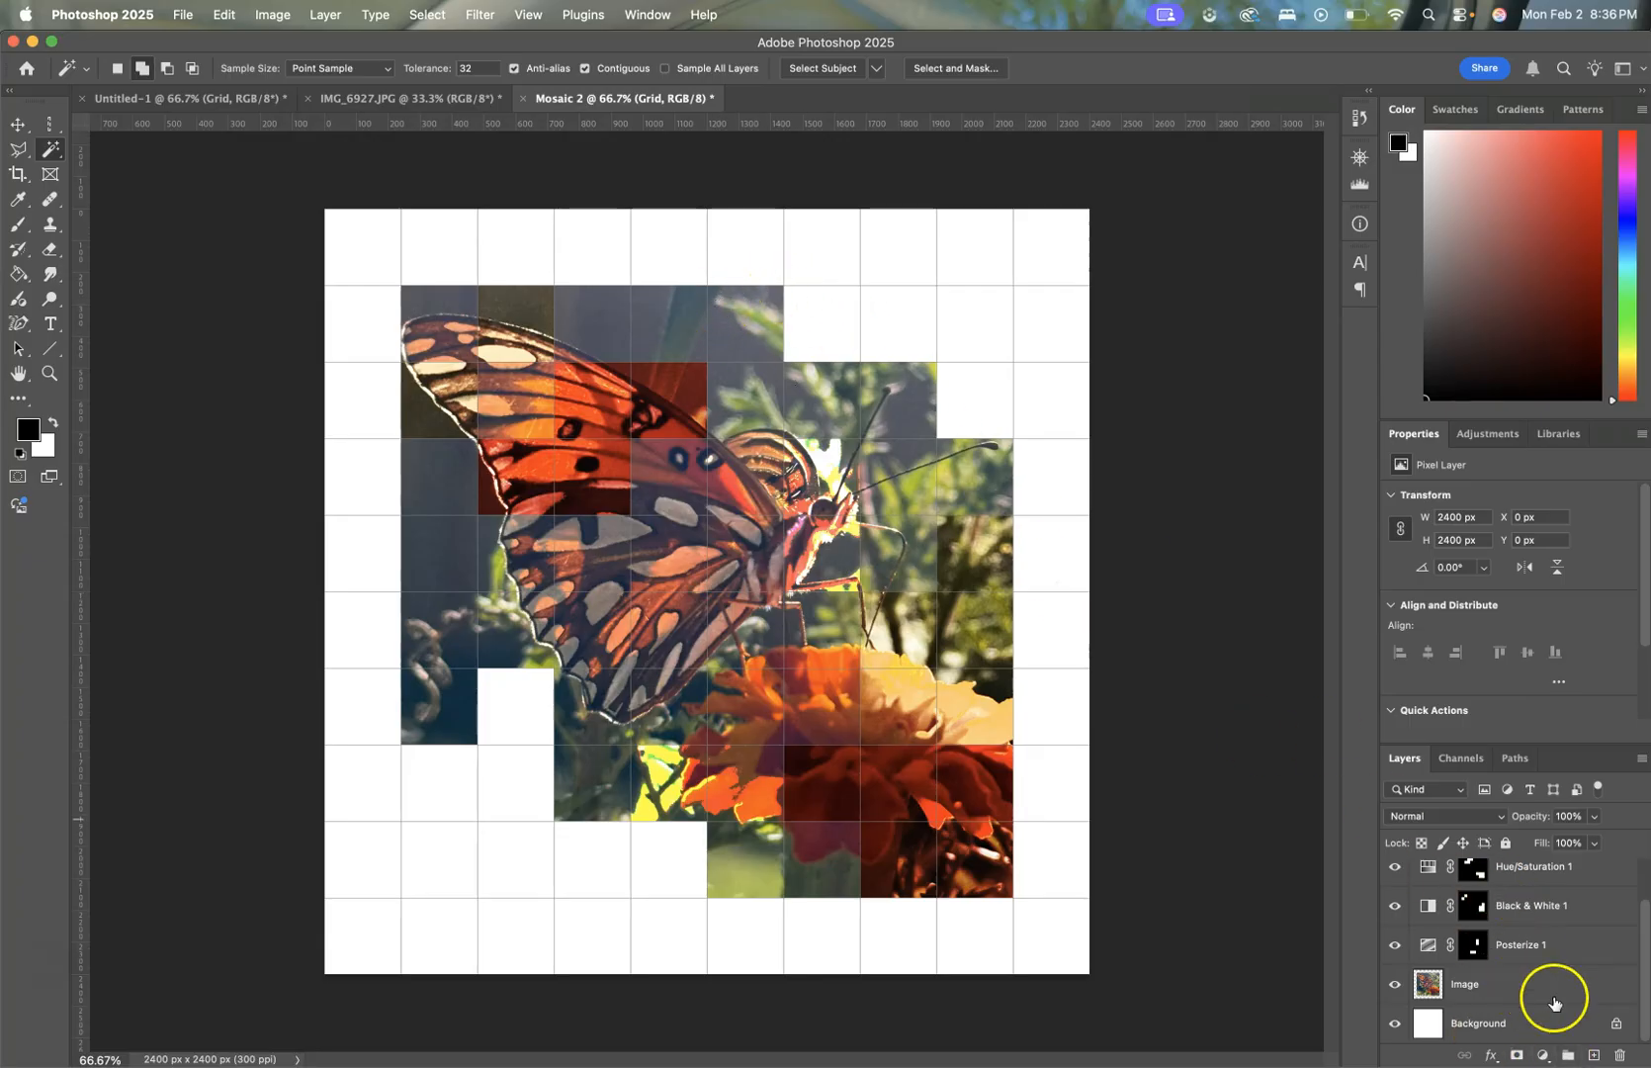
scroll(1537, 910, up, 1)
scroll(1538, 909, up, 1)
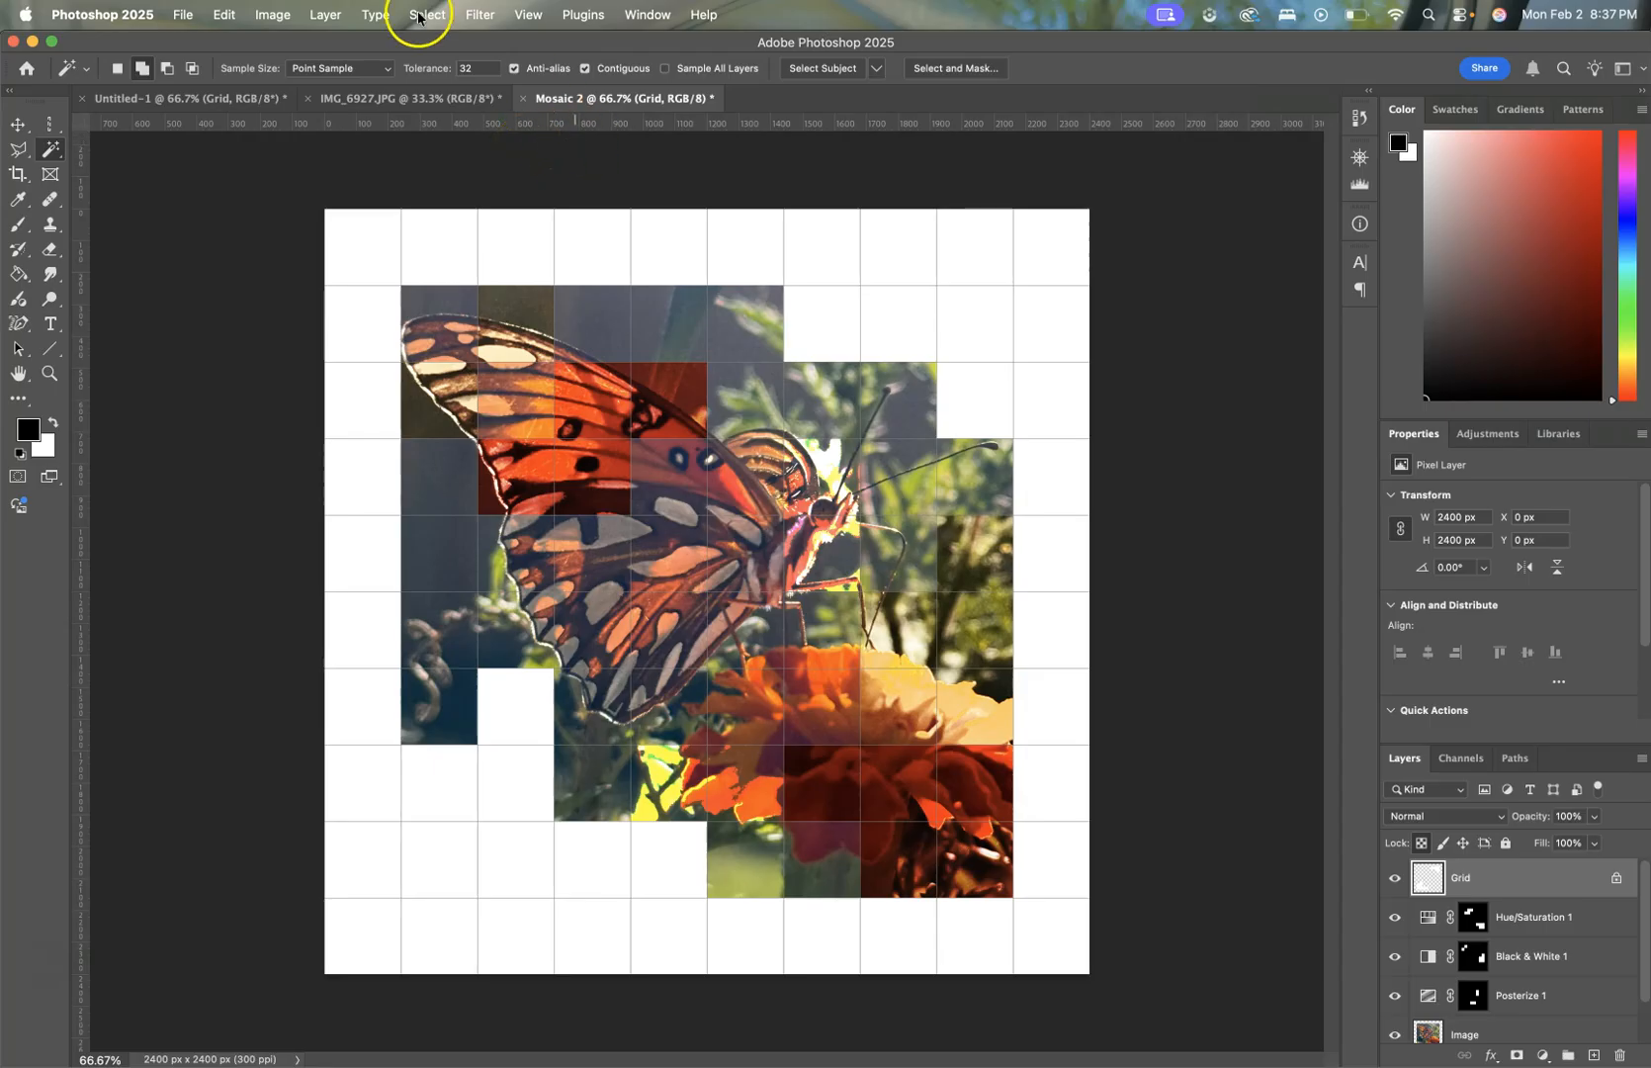
click(216, 15)
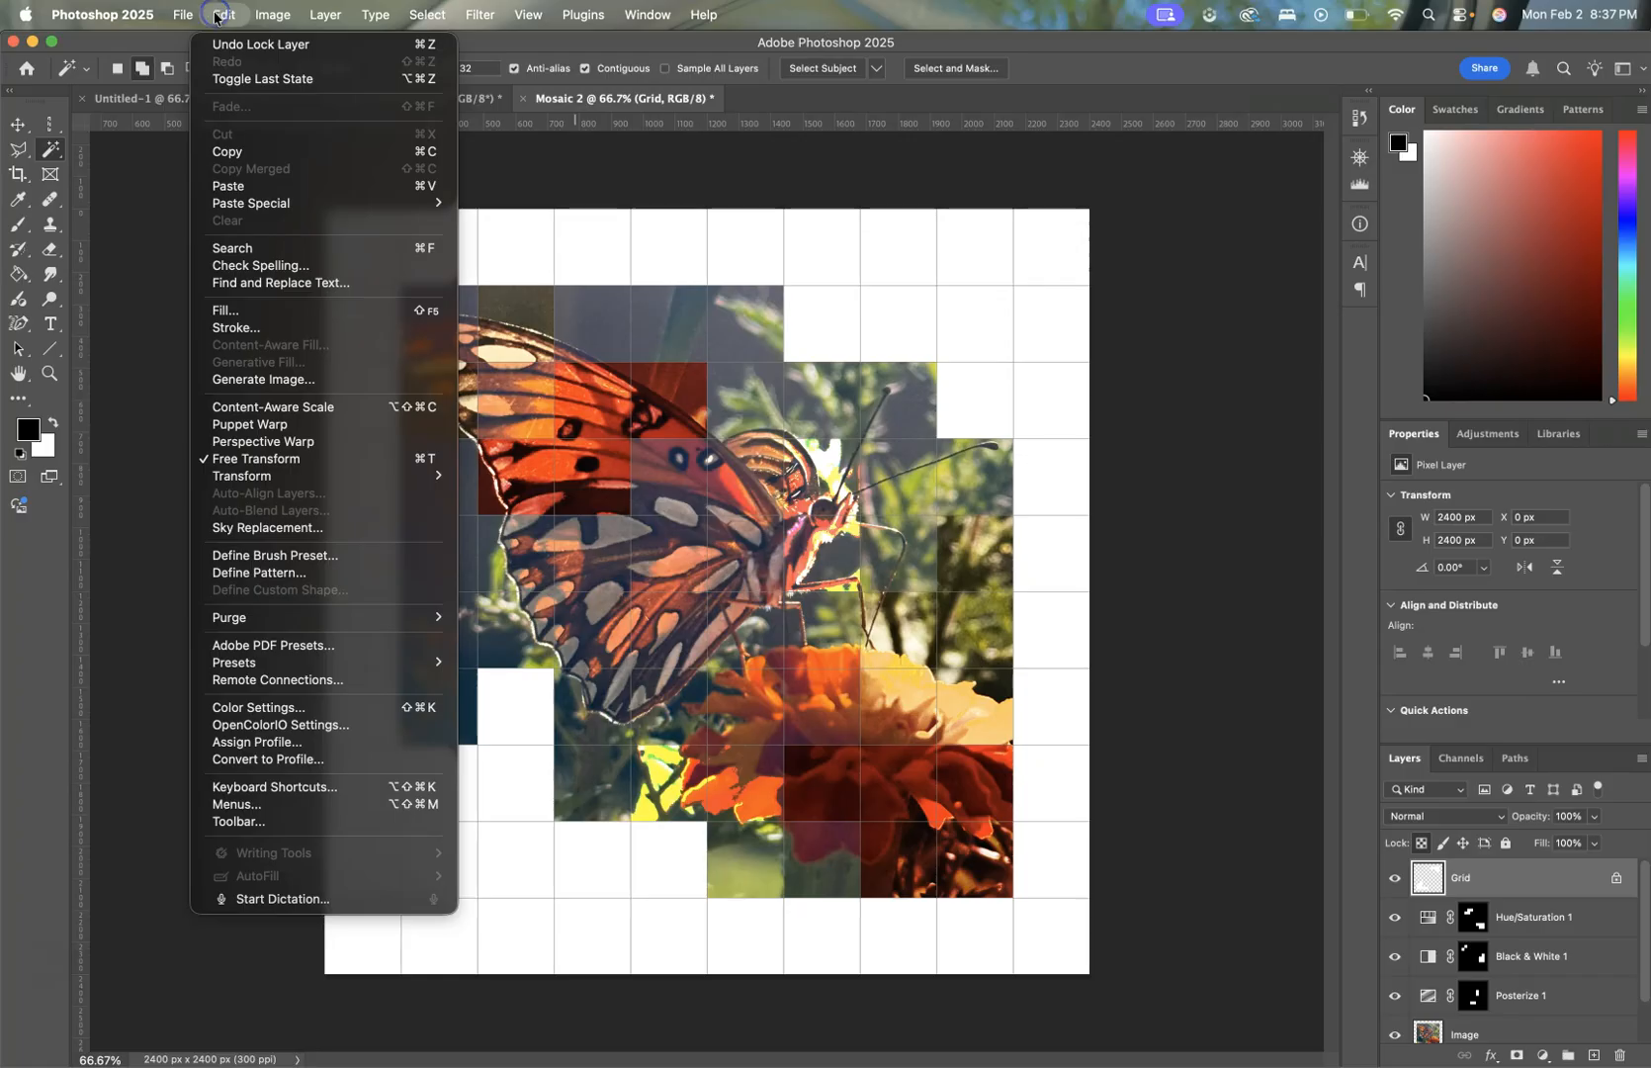
click(237, 313)
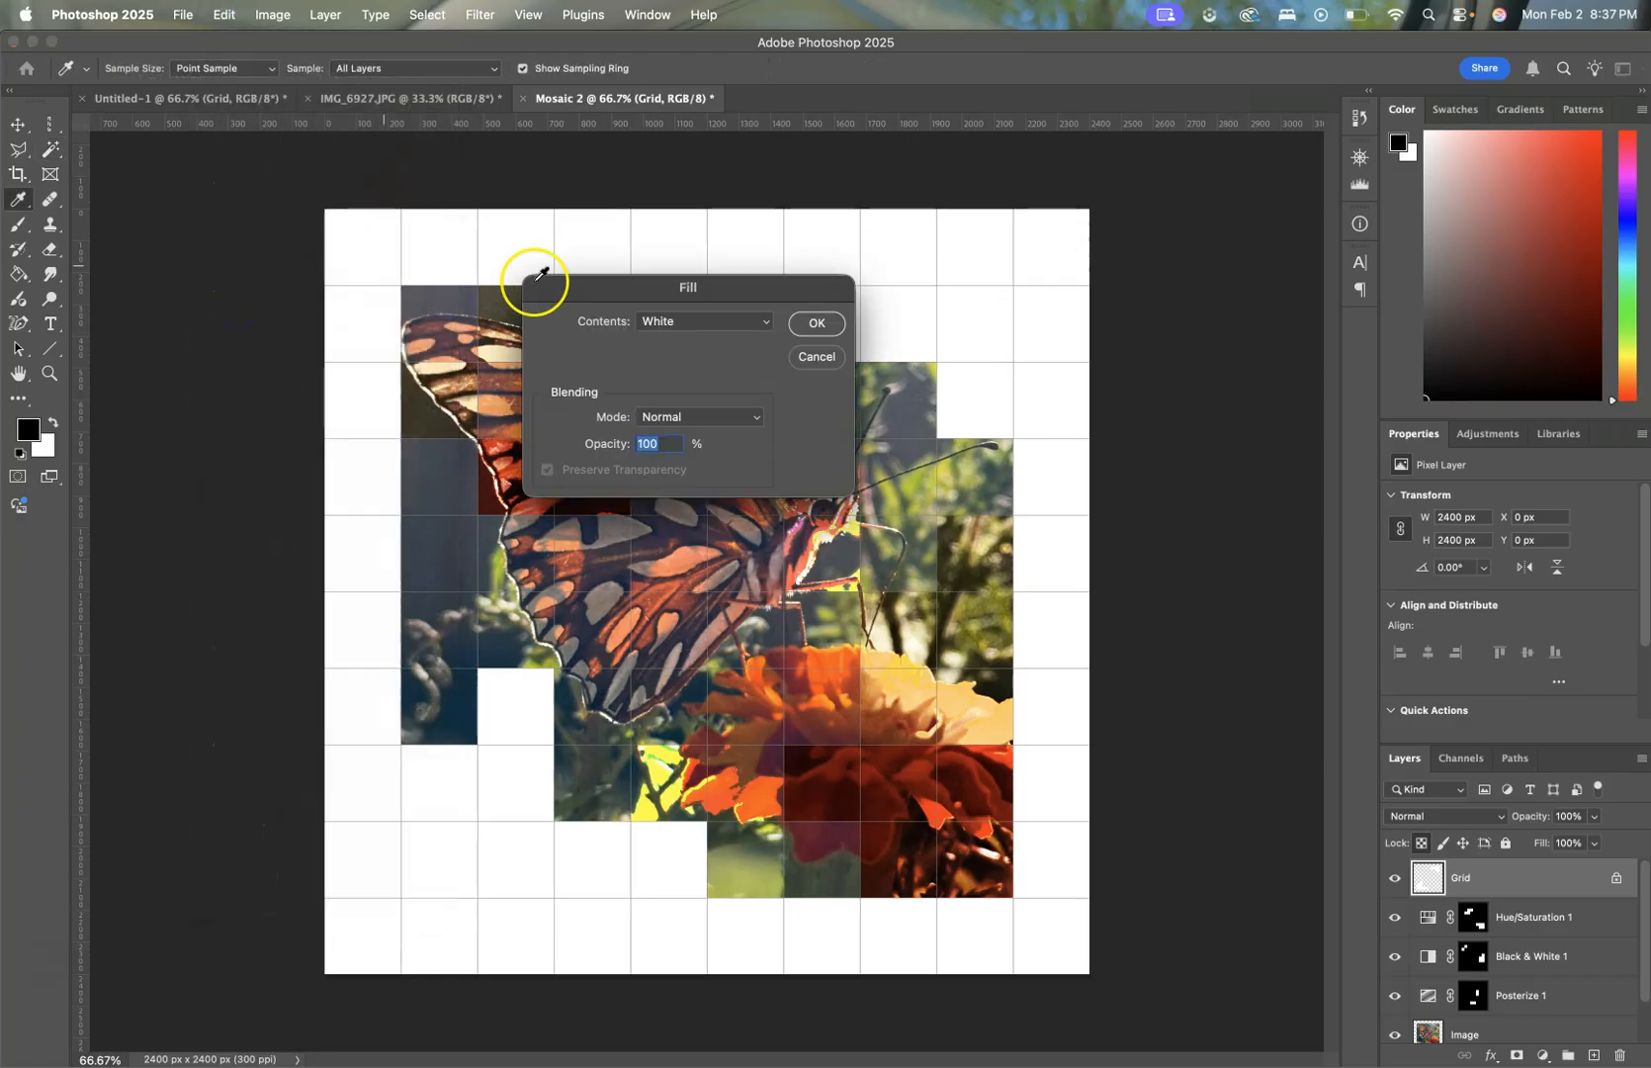
click(817, 323)
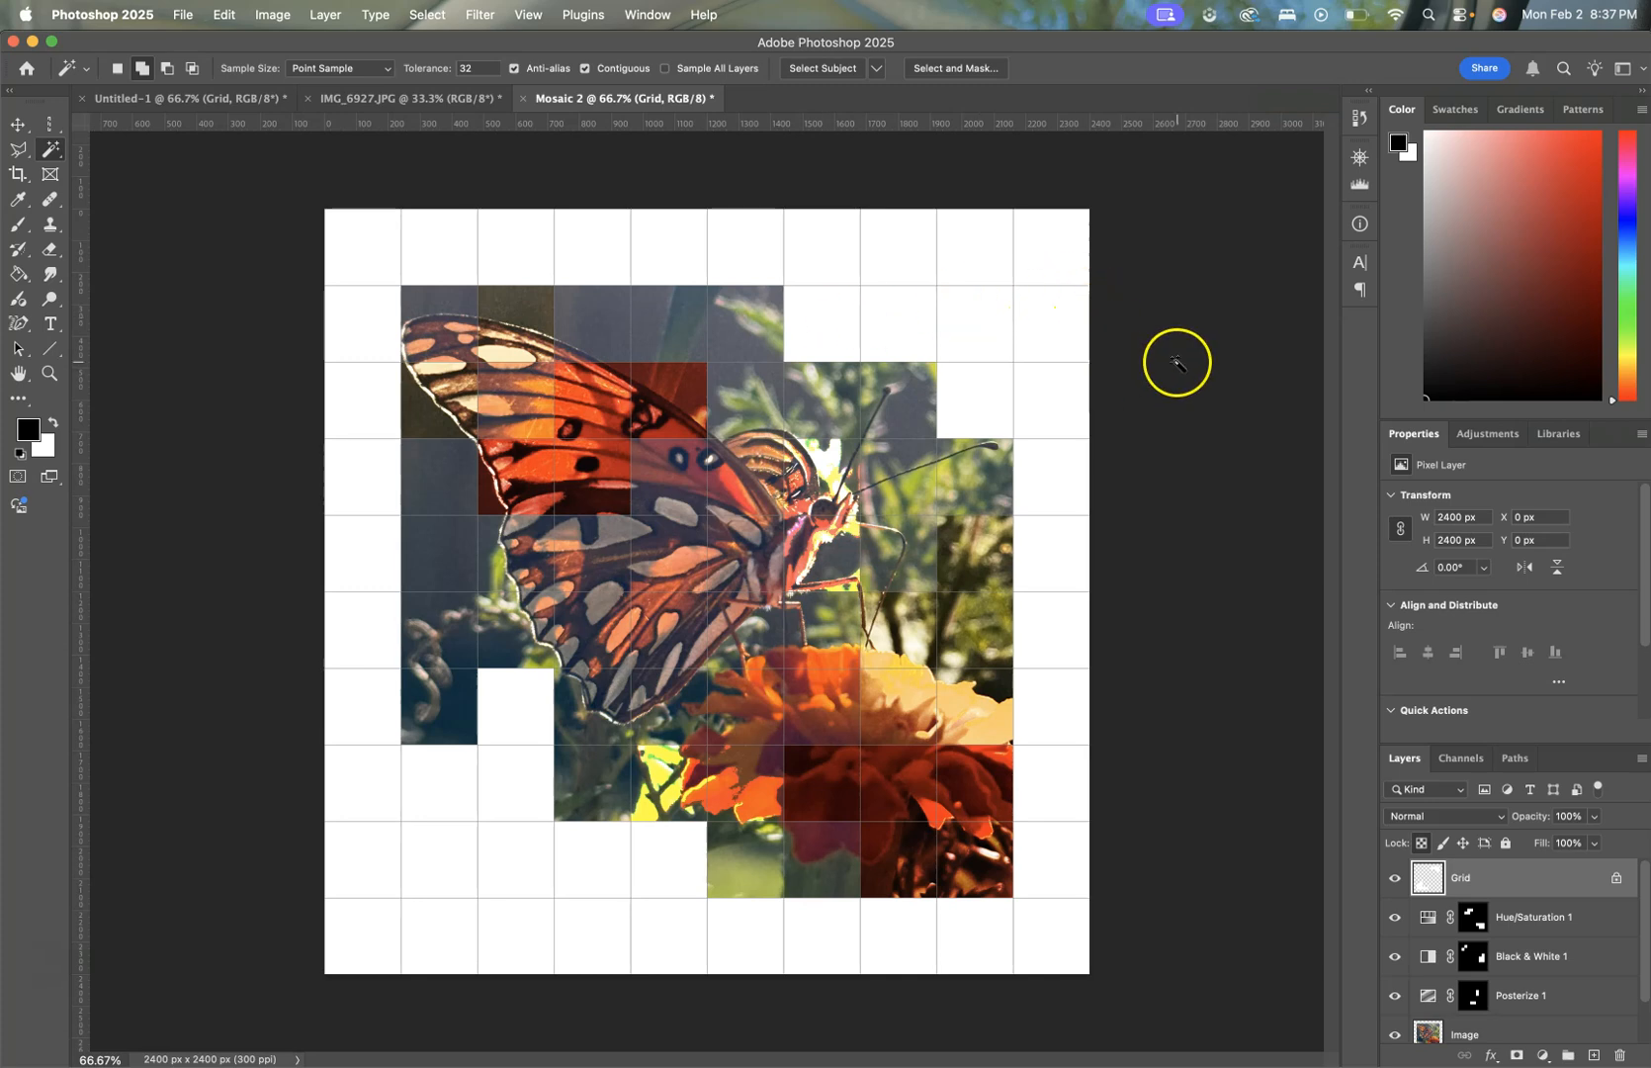
Step: Add a white outside Stroke effect to the Grid layer and set its size to 6 px
click(1492, 890)
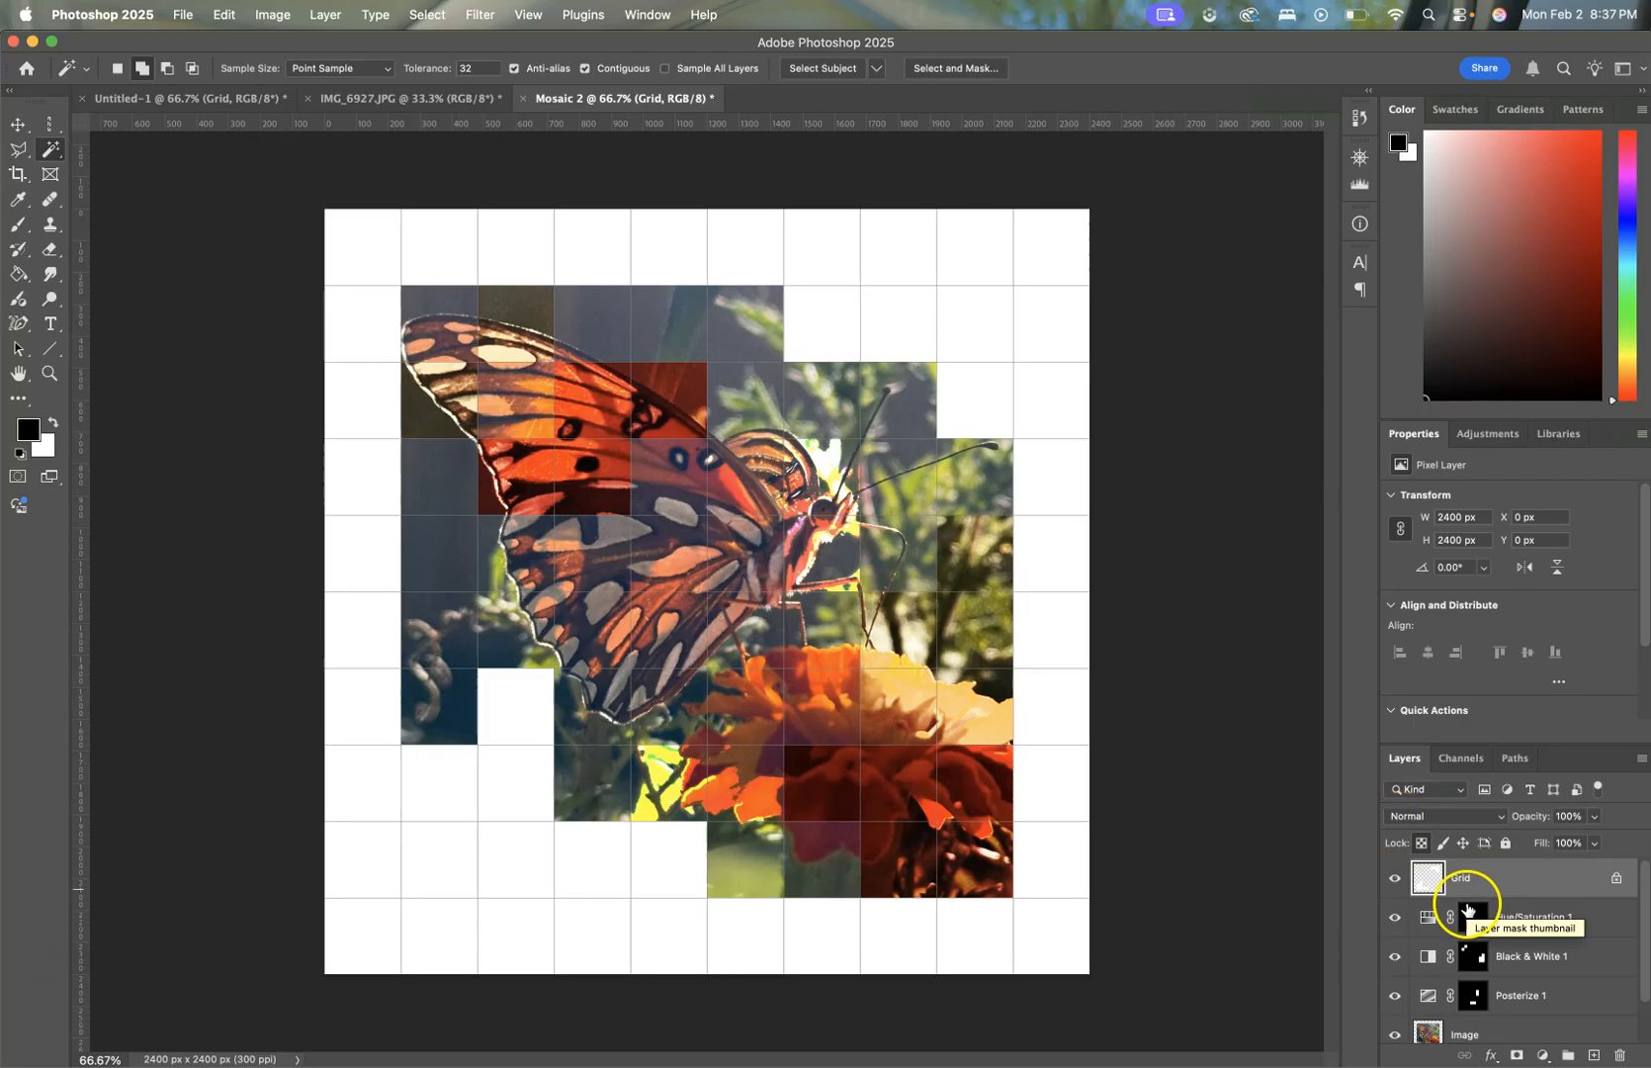
double_click(1567, 880)
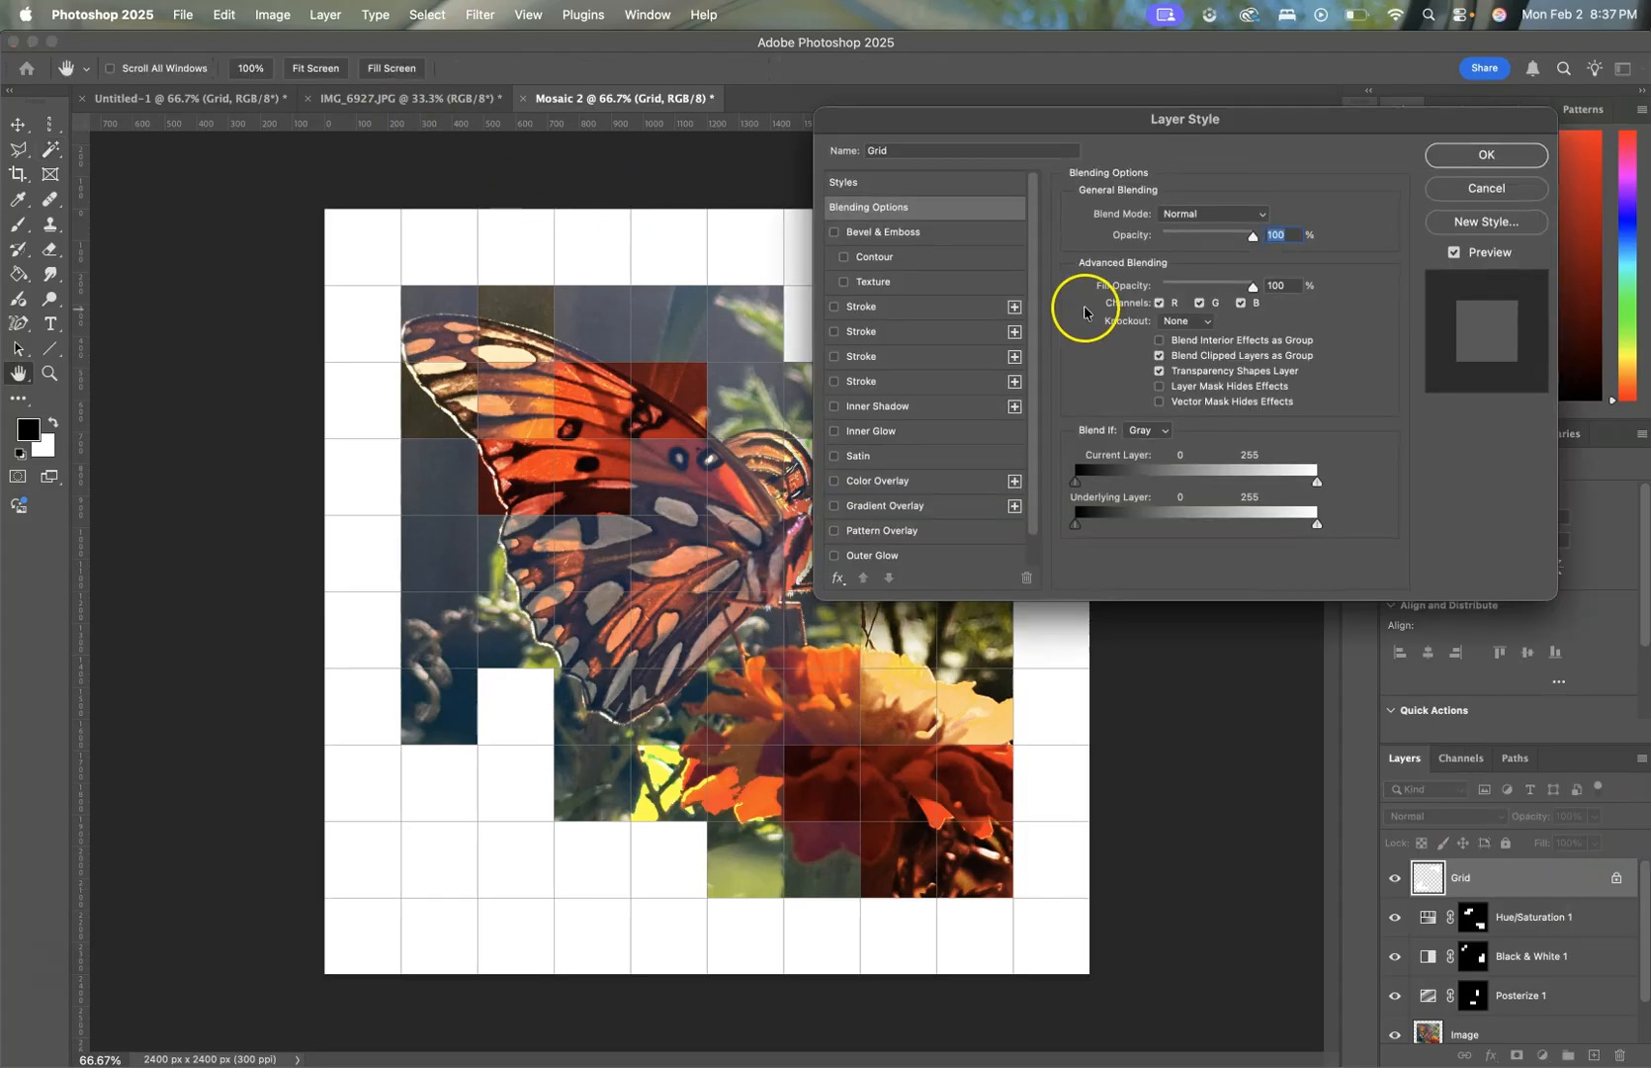
click(916, 304)
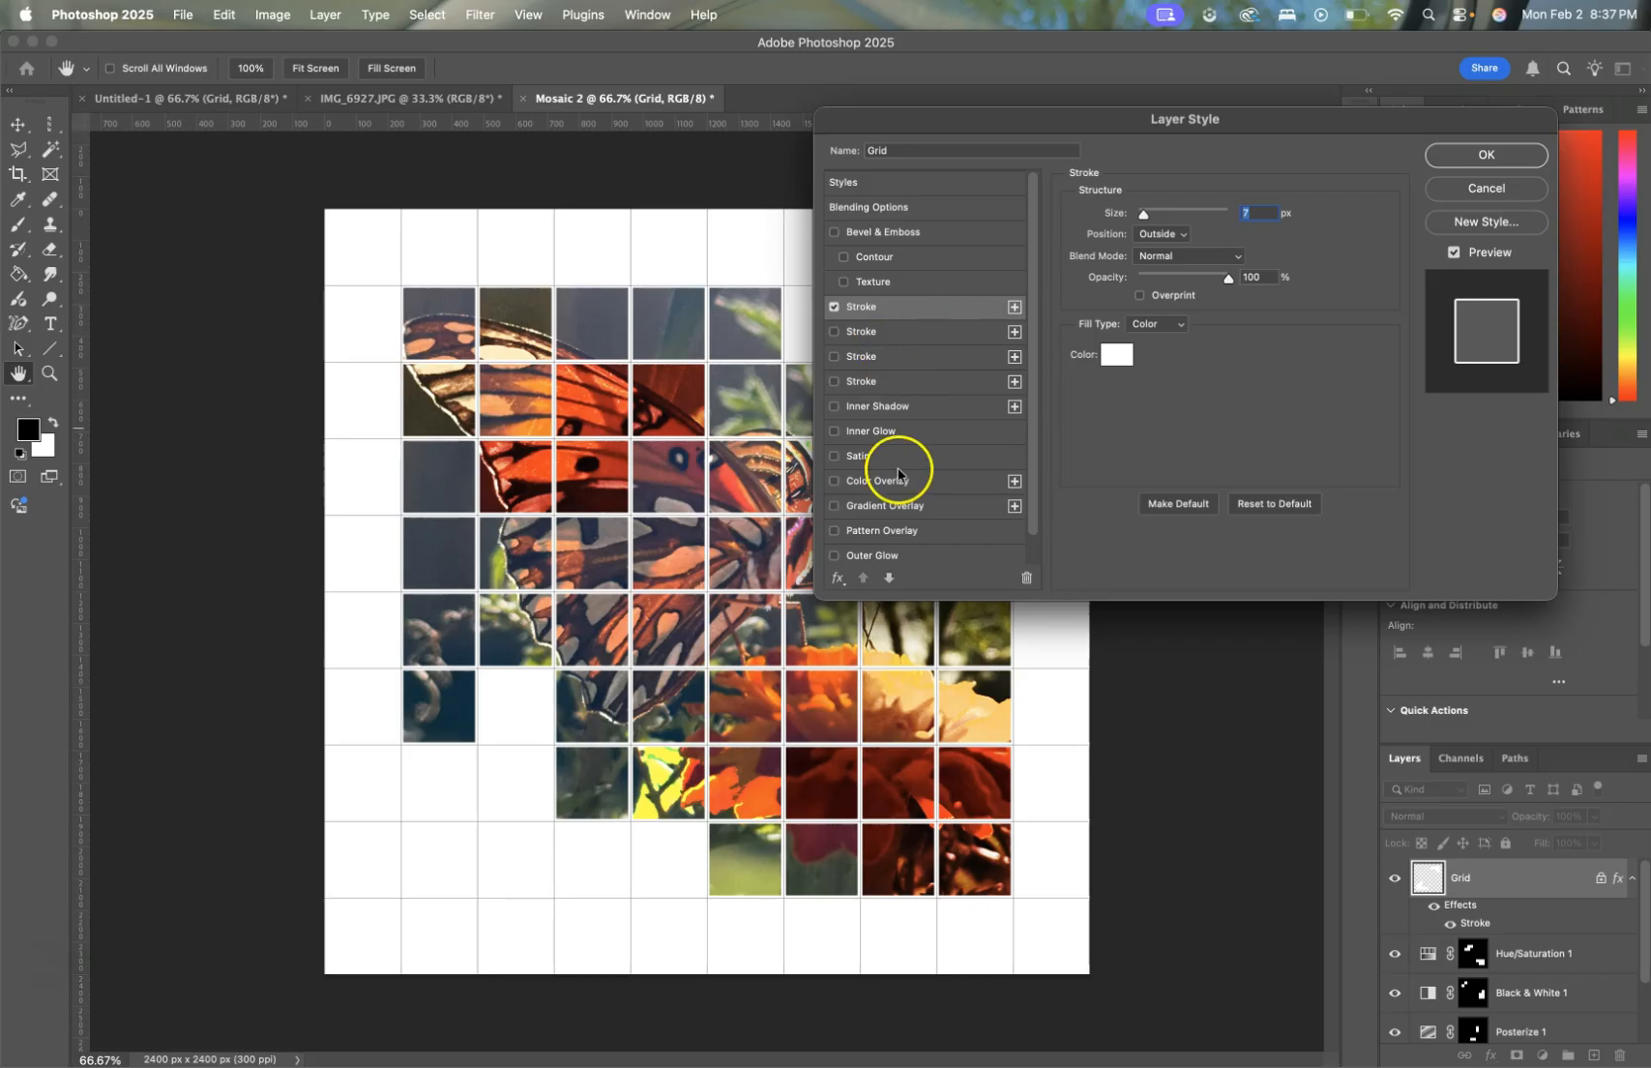
drag(1051, 122, 1187, 82)
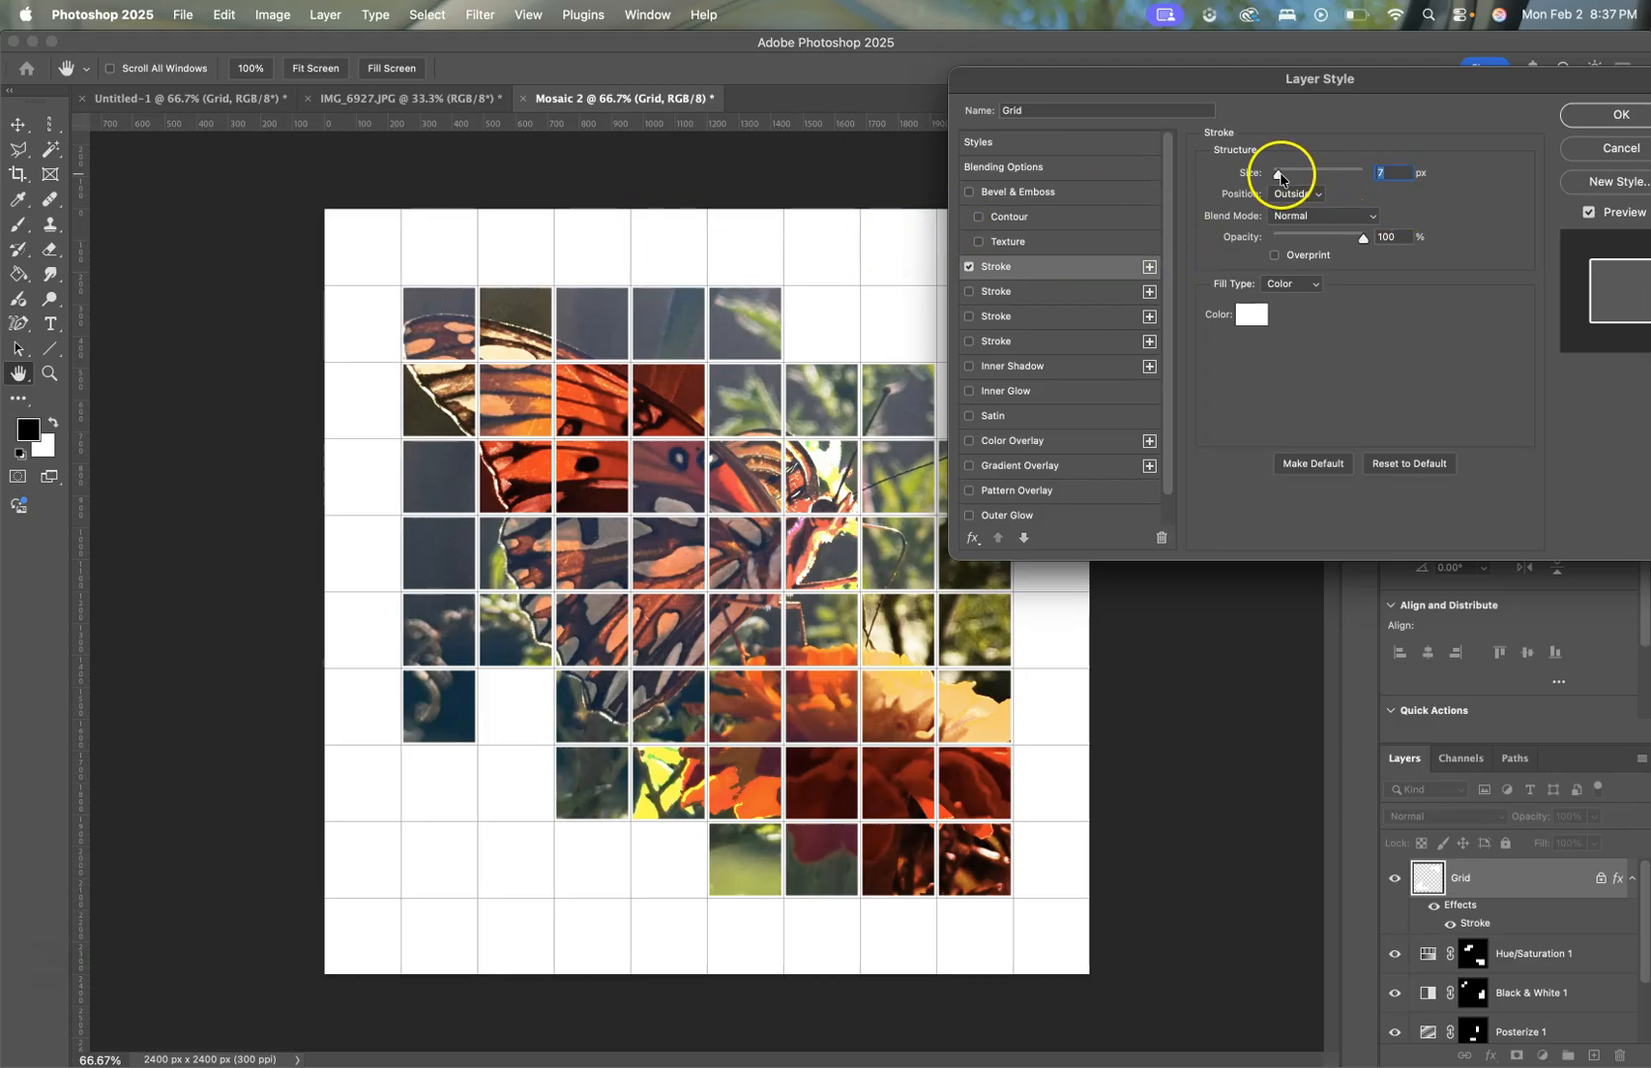
drag(1275, 176, 1276, 176)
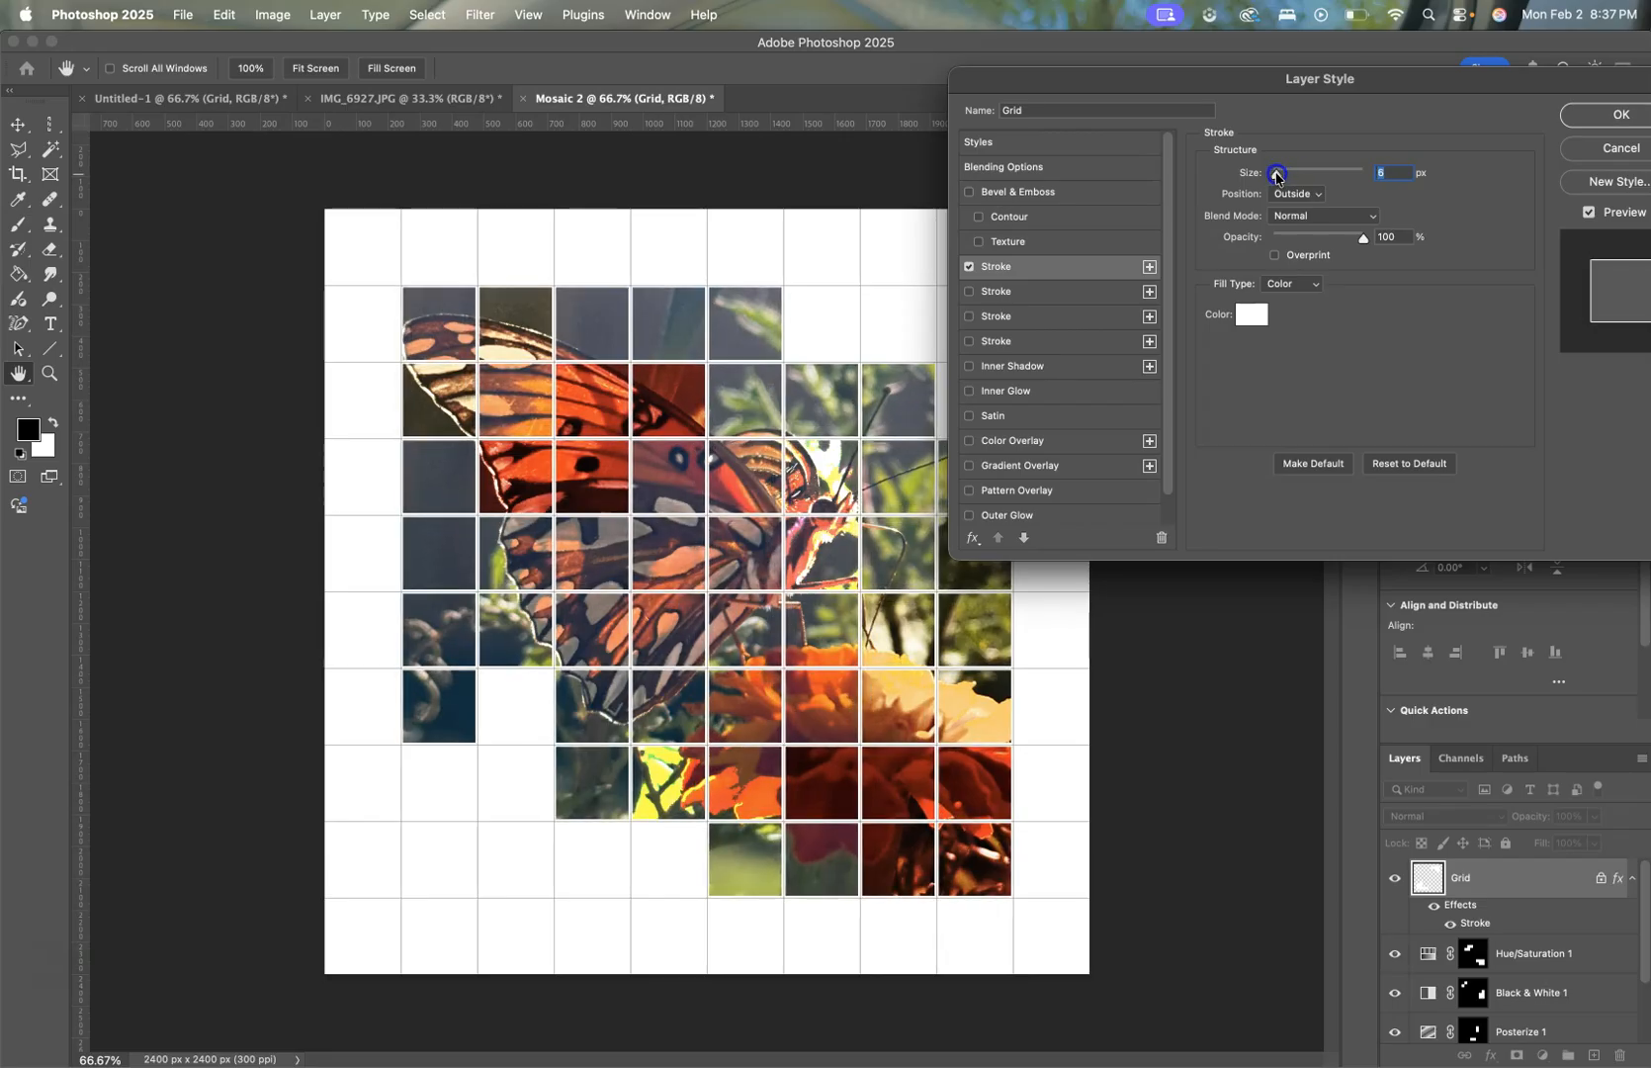
Step: Try an orange color for the Grid layer's stroke
click(1251, 313)
click(1394, 419)
drag(1395, 414, 1394, 436)
click(1536, 196)
click(1252, 315)
click(1368, 237)
click(1527, 196)
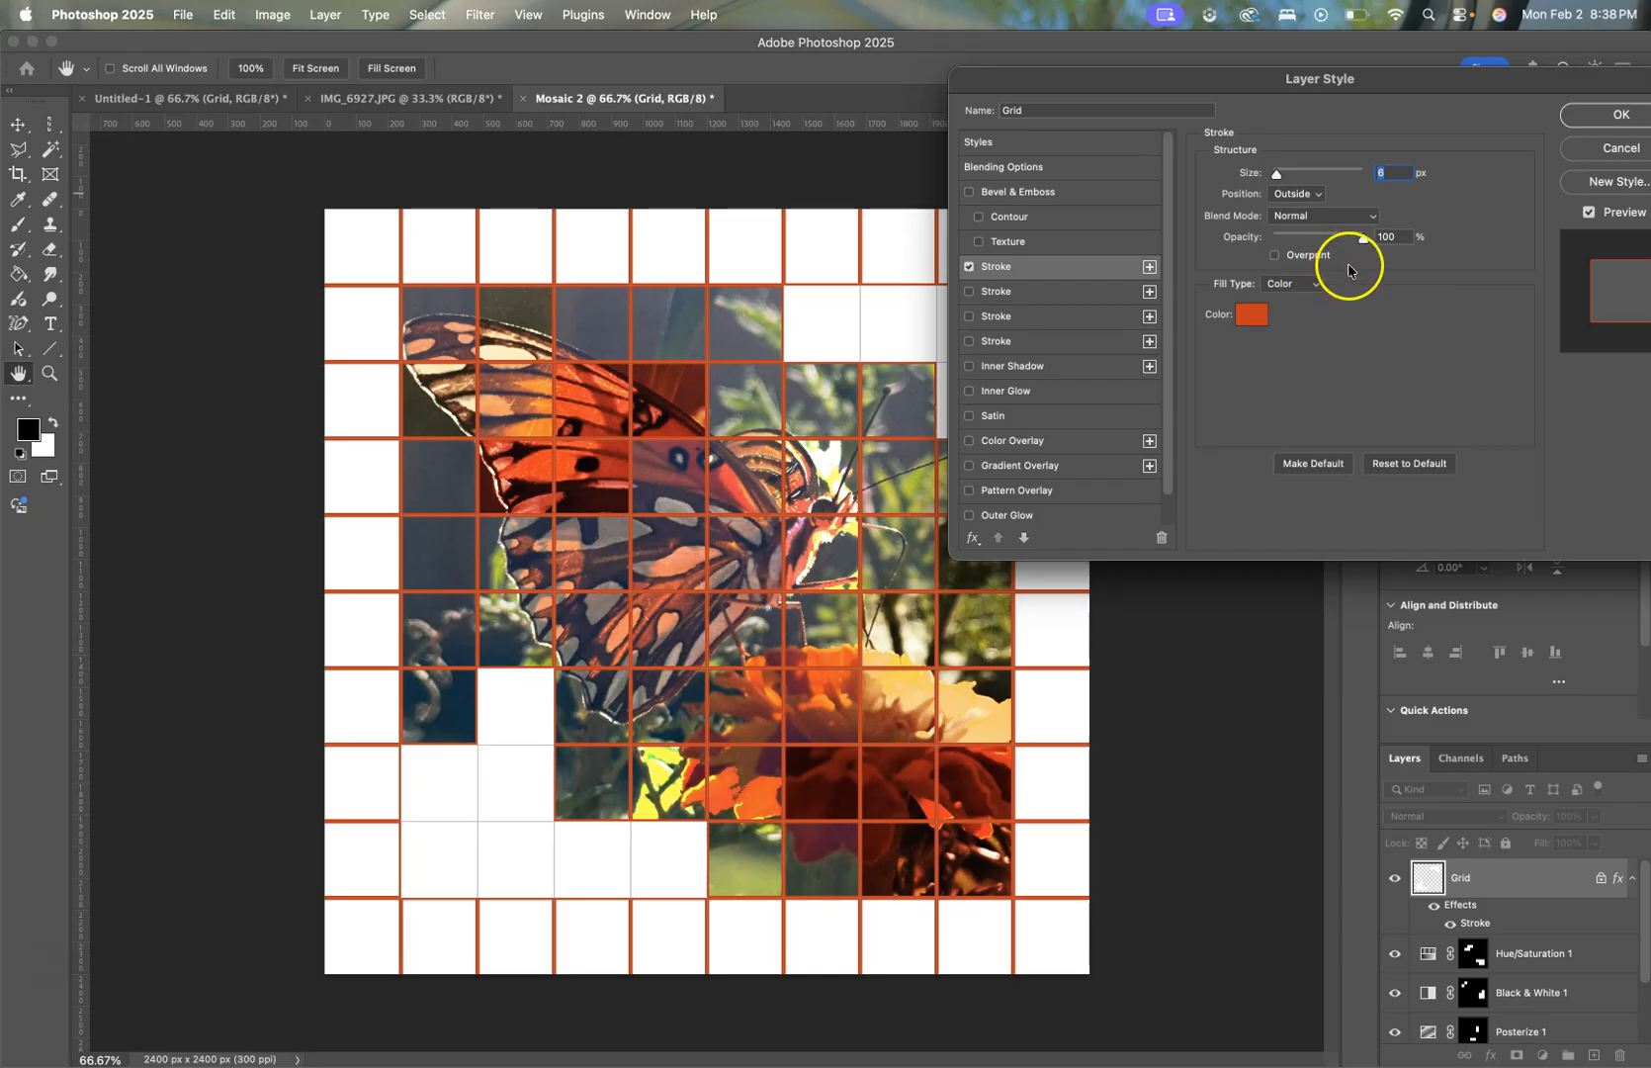
Step: Set the grid stroke's color to white (ffffff) and its size to 8 px, and apply the layer style
click(1252, 315)
drag(1177, 229, 1119, 191)
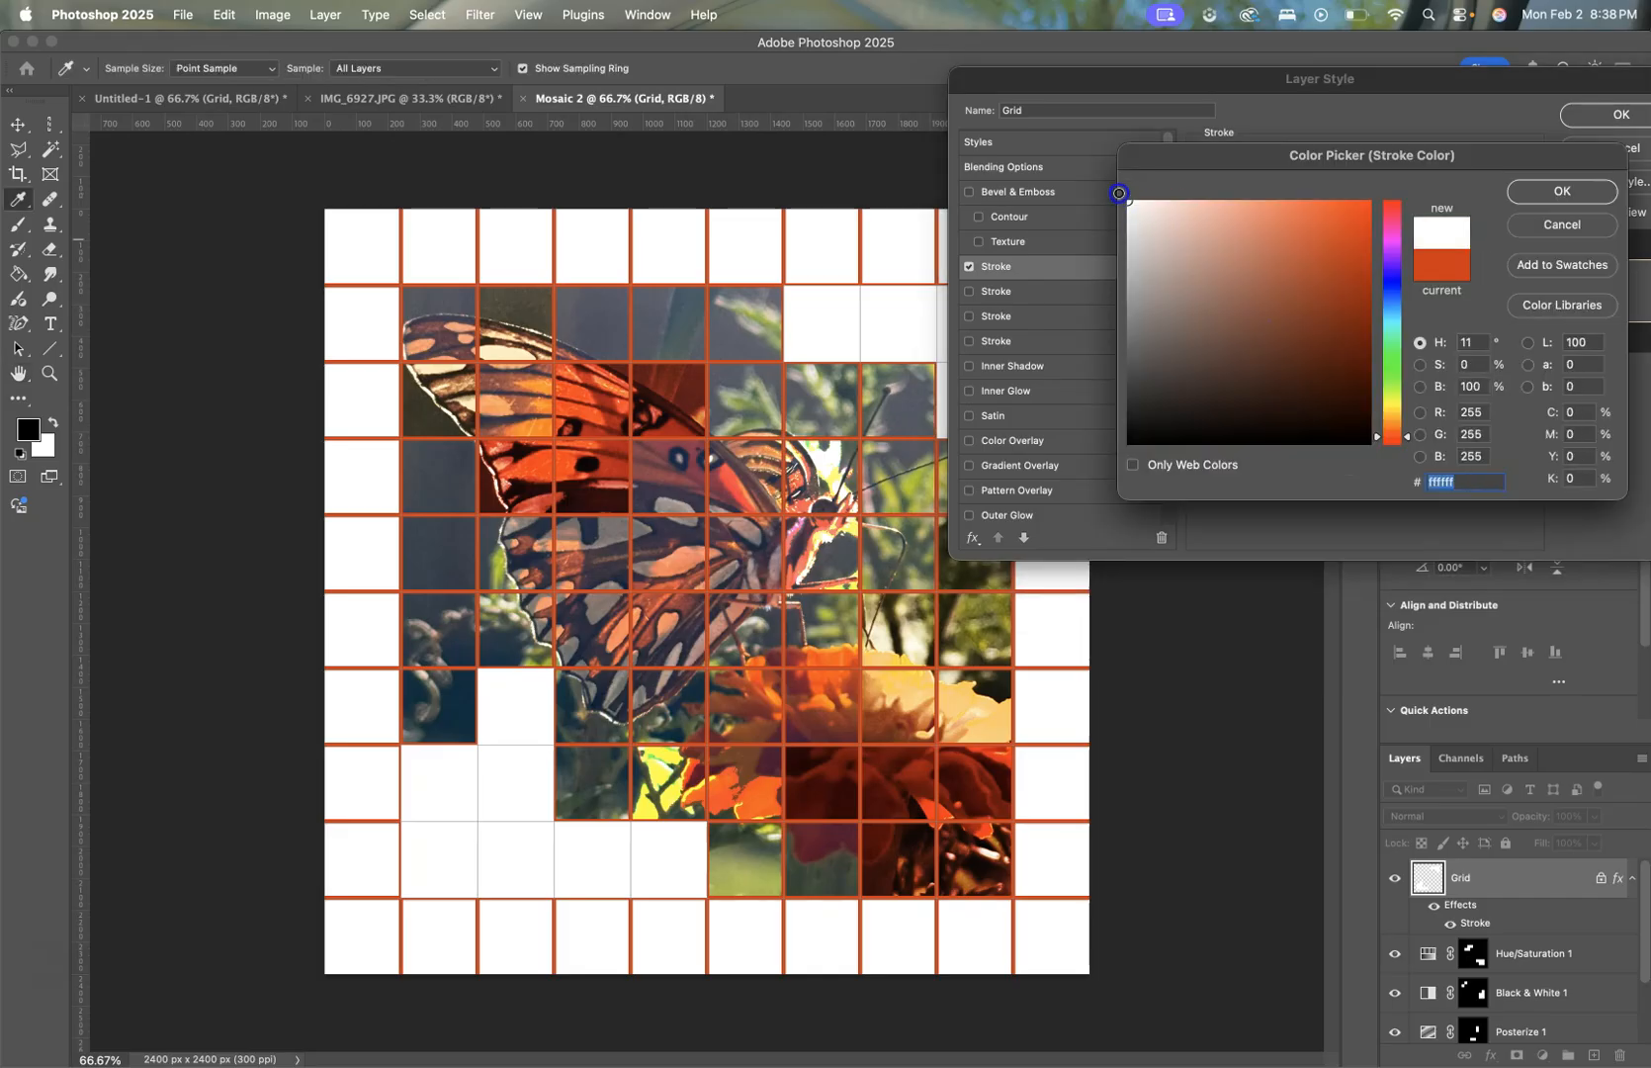
click(1538, 191)
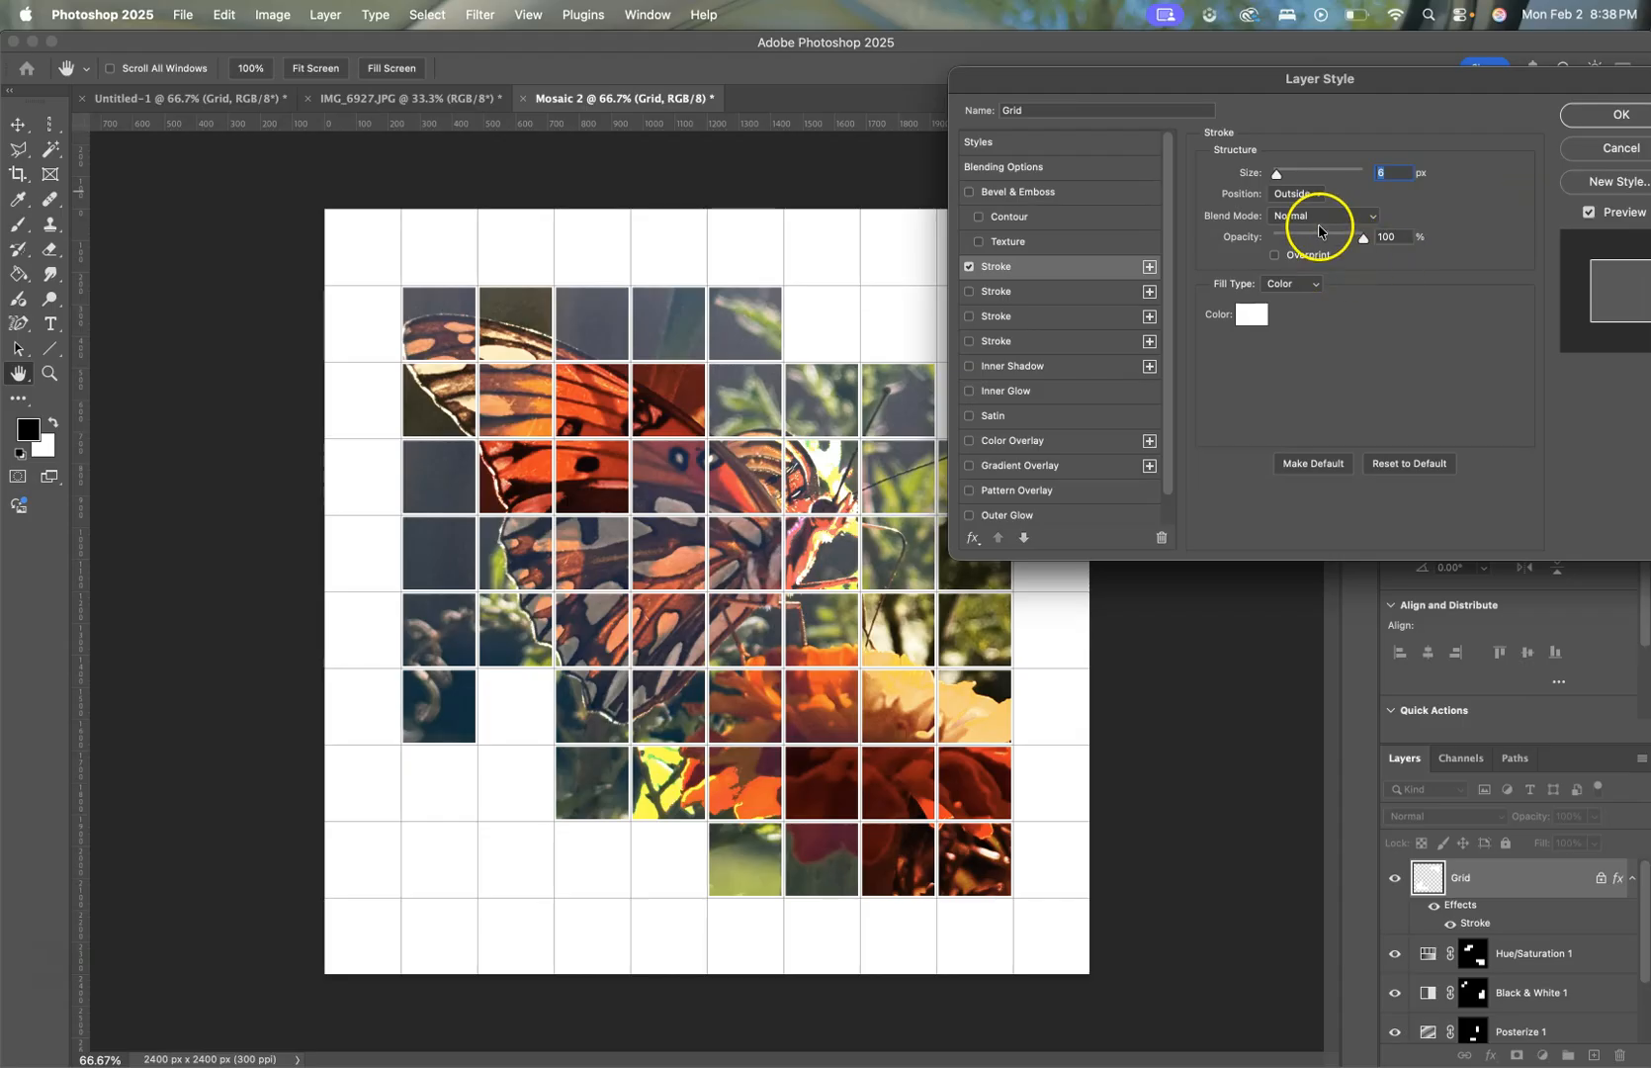
drag(1277, 175, 1280, 176)
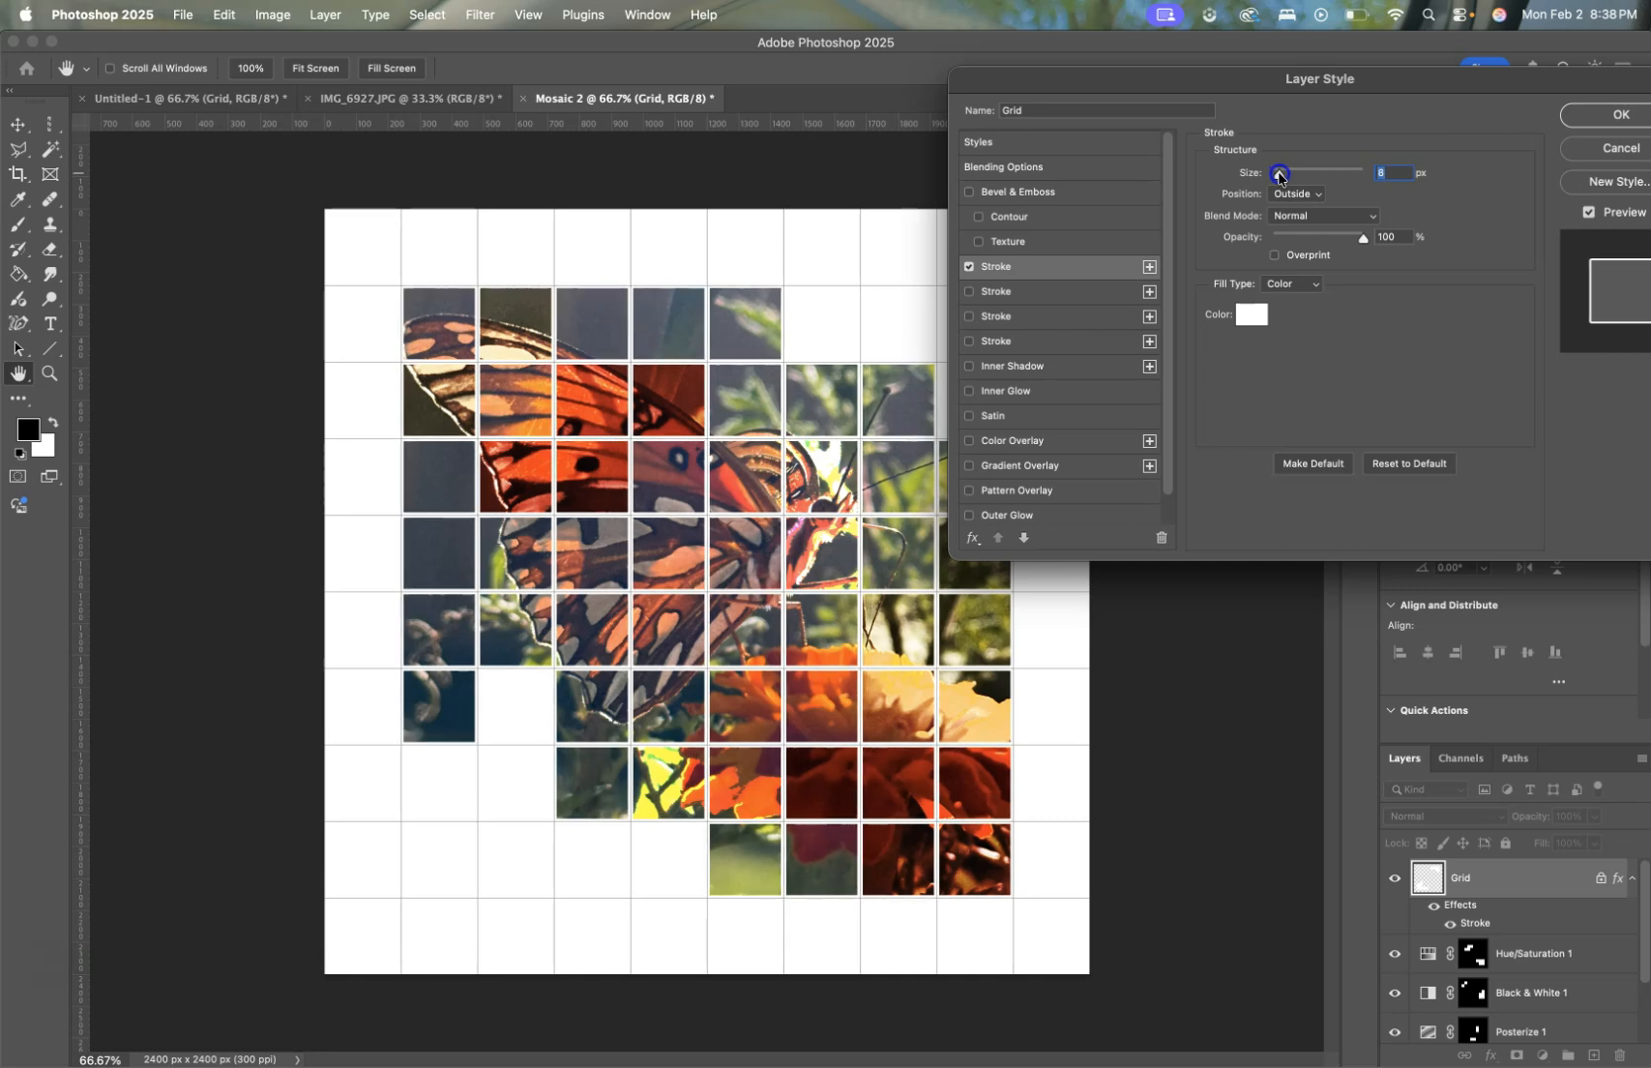
click(1574, 118)
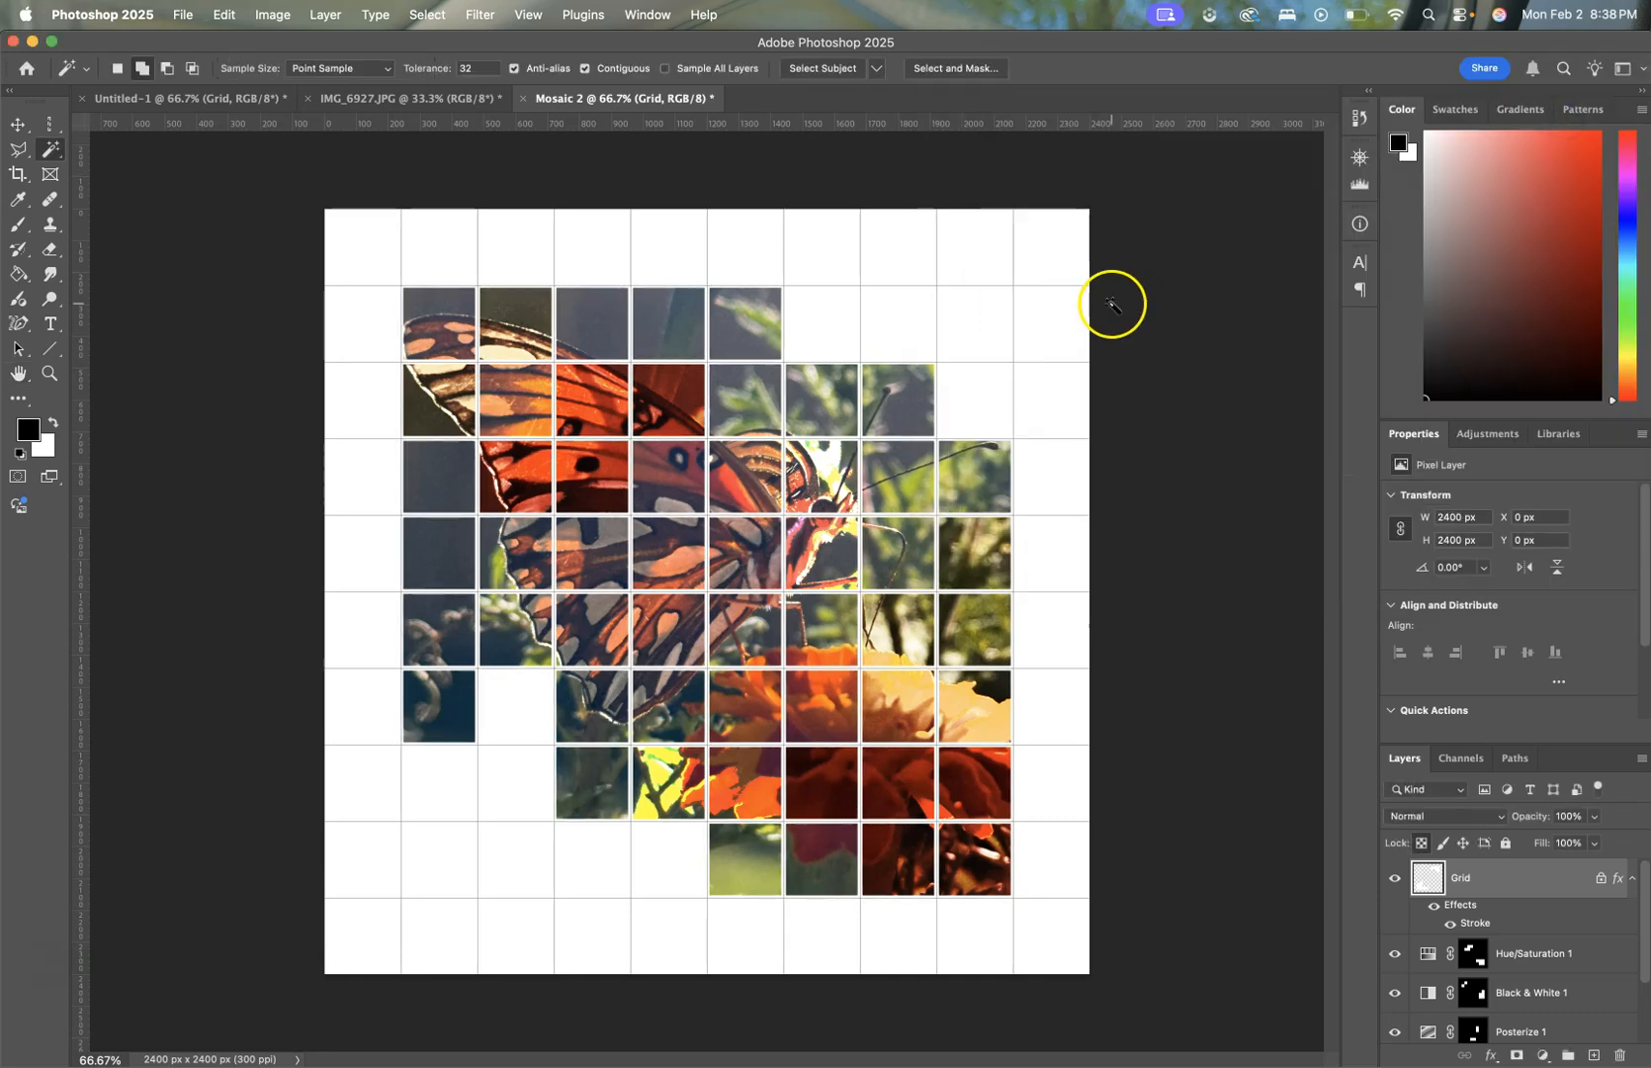
Step: Hide the gray non-printing grid lines over the canvas
click(537, 16)
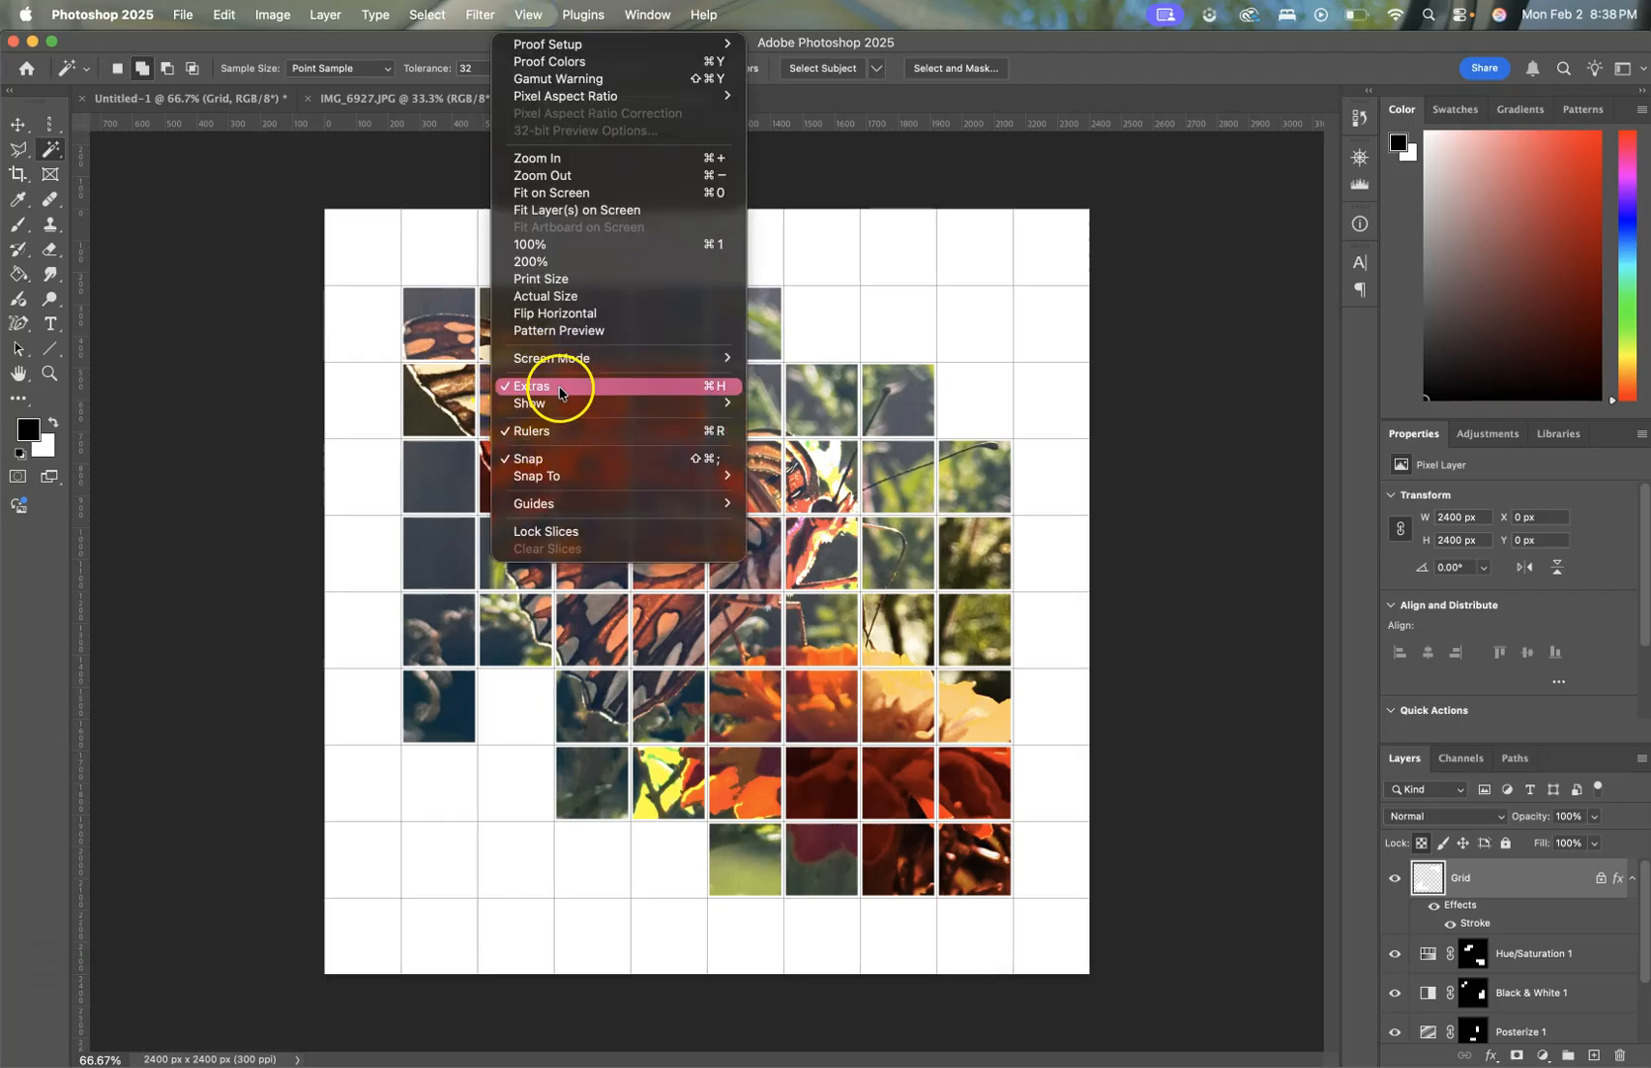
mouse_move(560, 404)
click(778, 455)
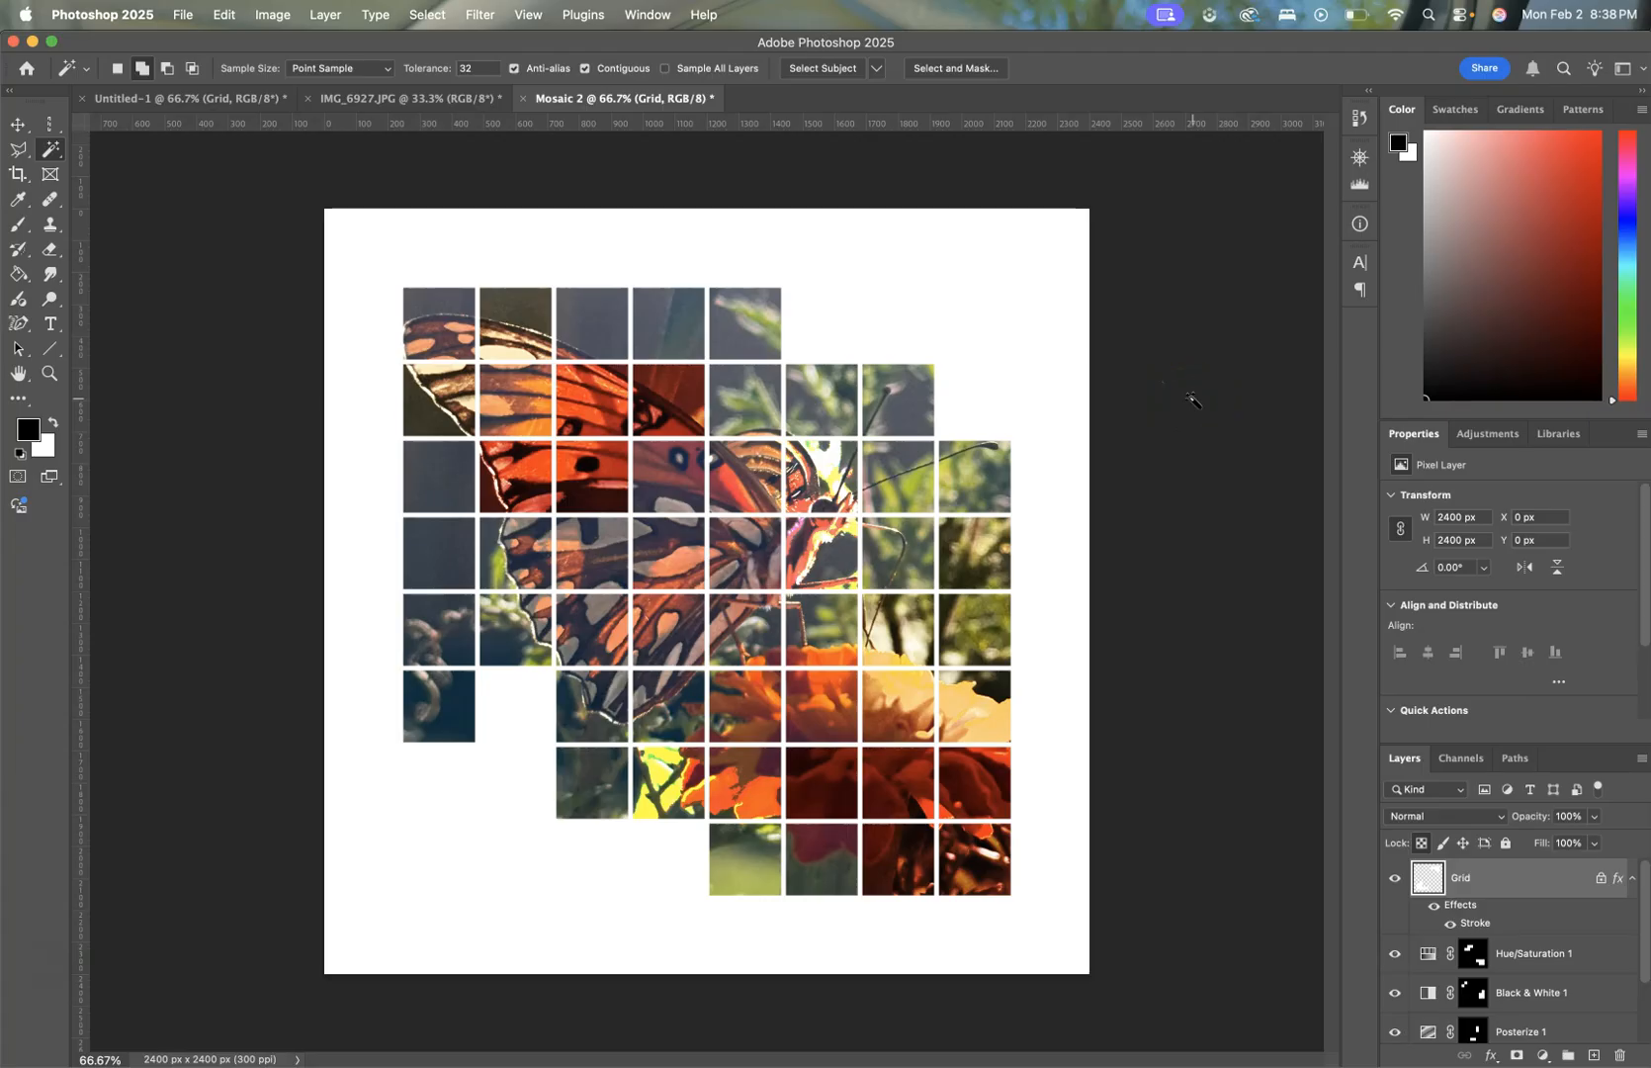
click(1113, 348)
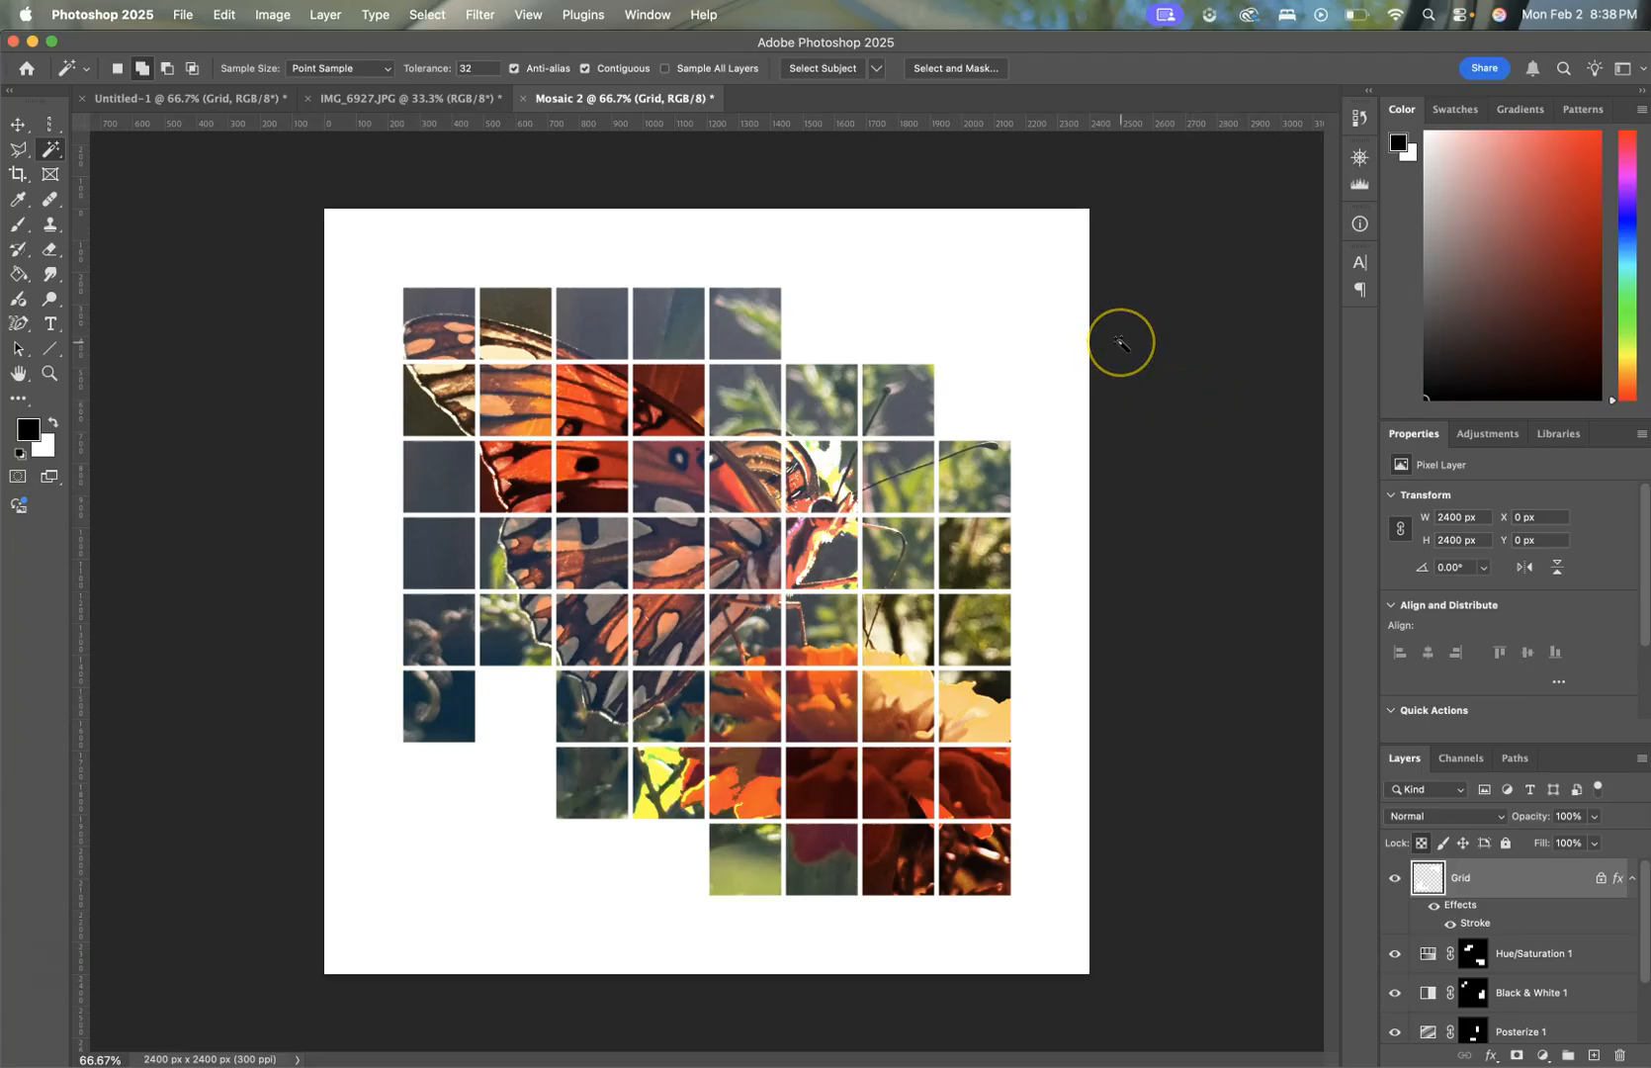
Step: Compare the finished mosaic in the Untitled-1 document with Mosaic 2 and review Mosaic 2's layer stack
click(381, 99)
click(203, 100)
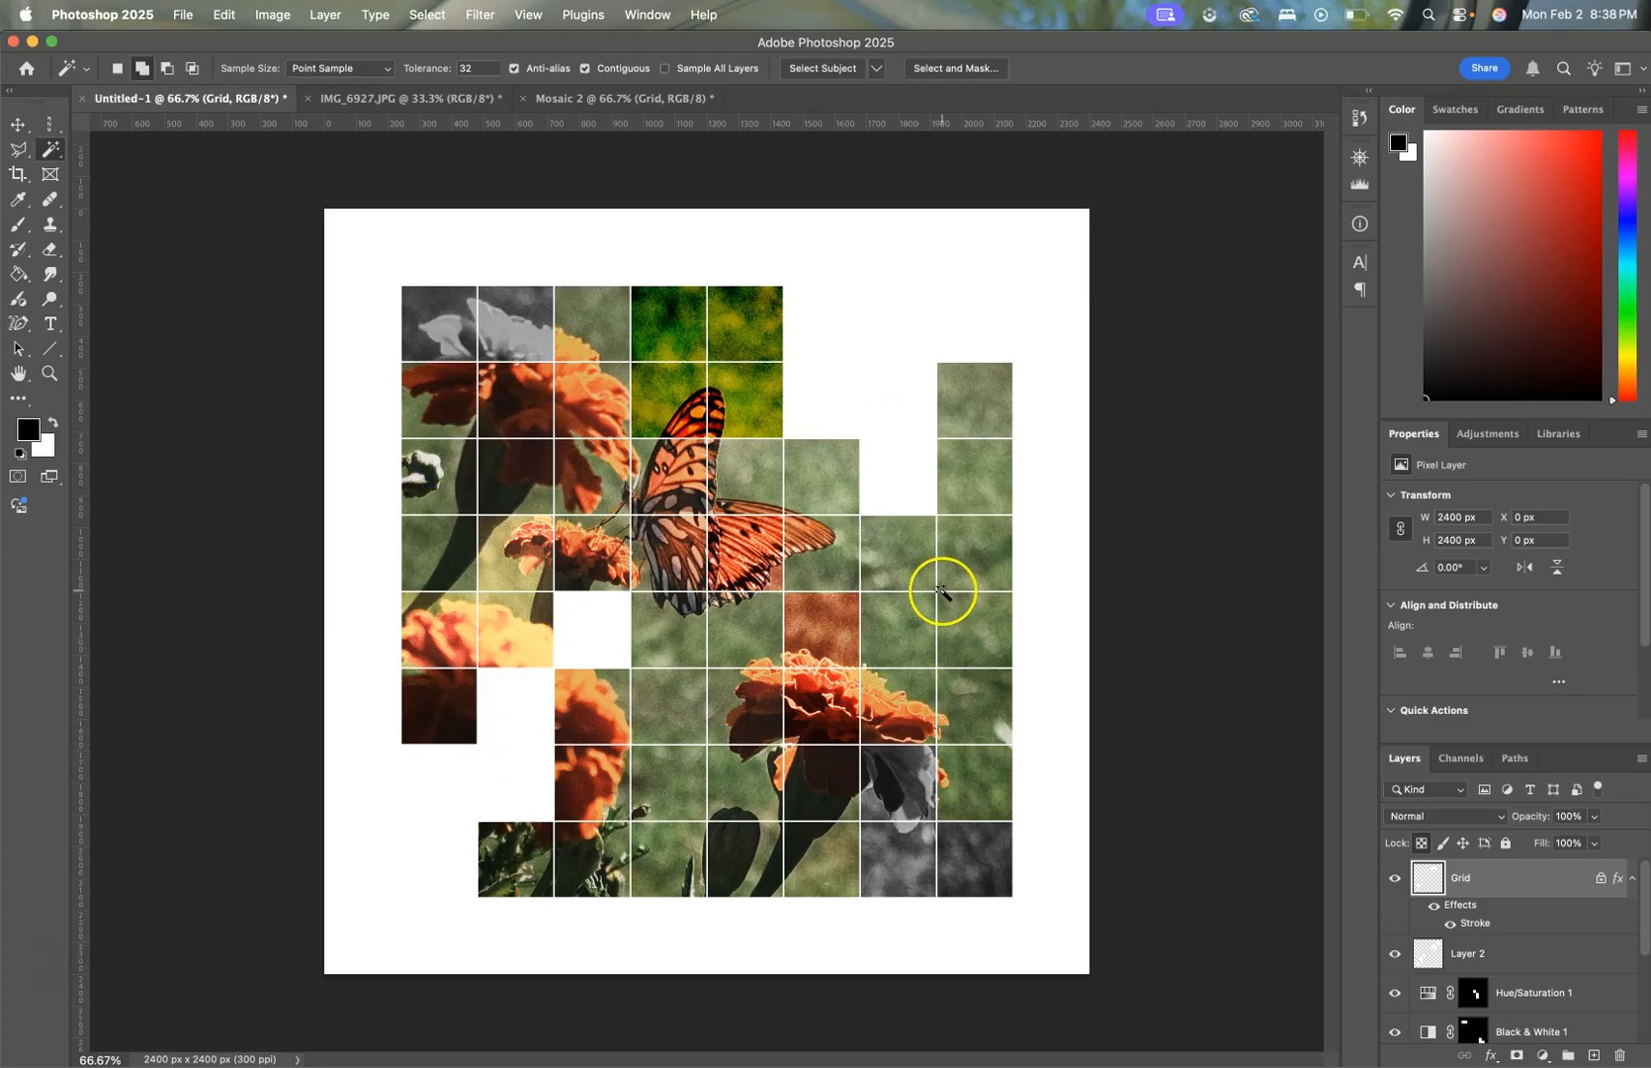
click(585, 99)
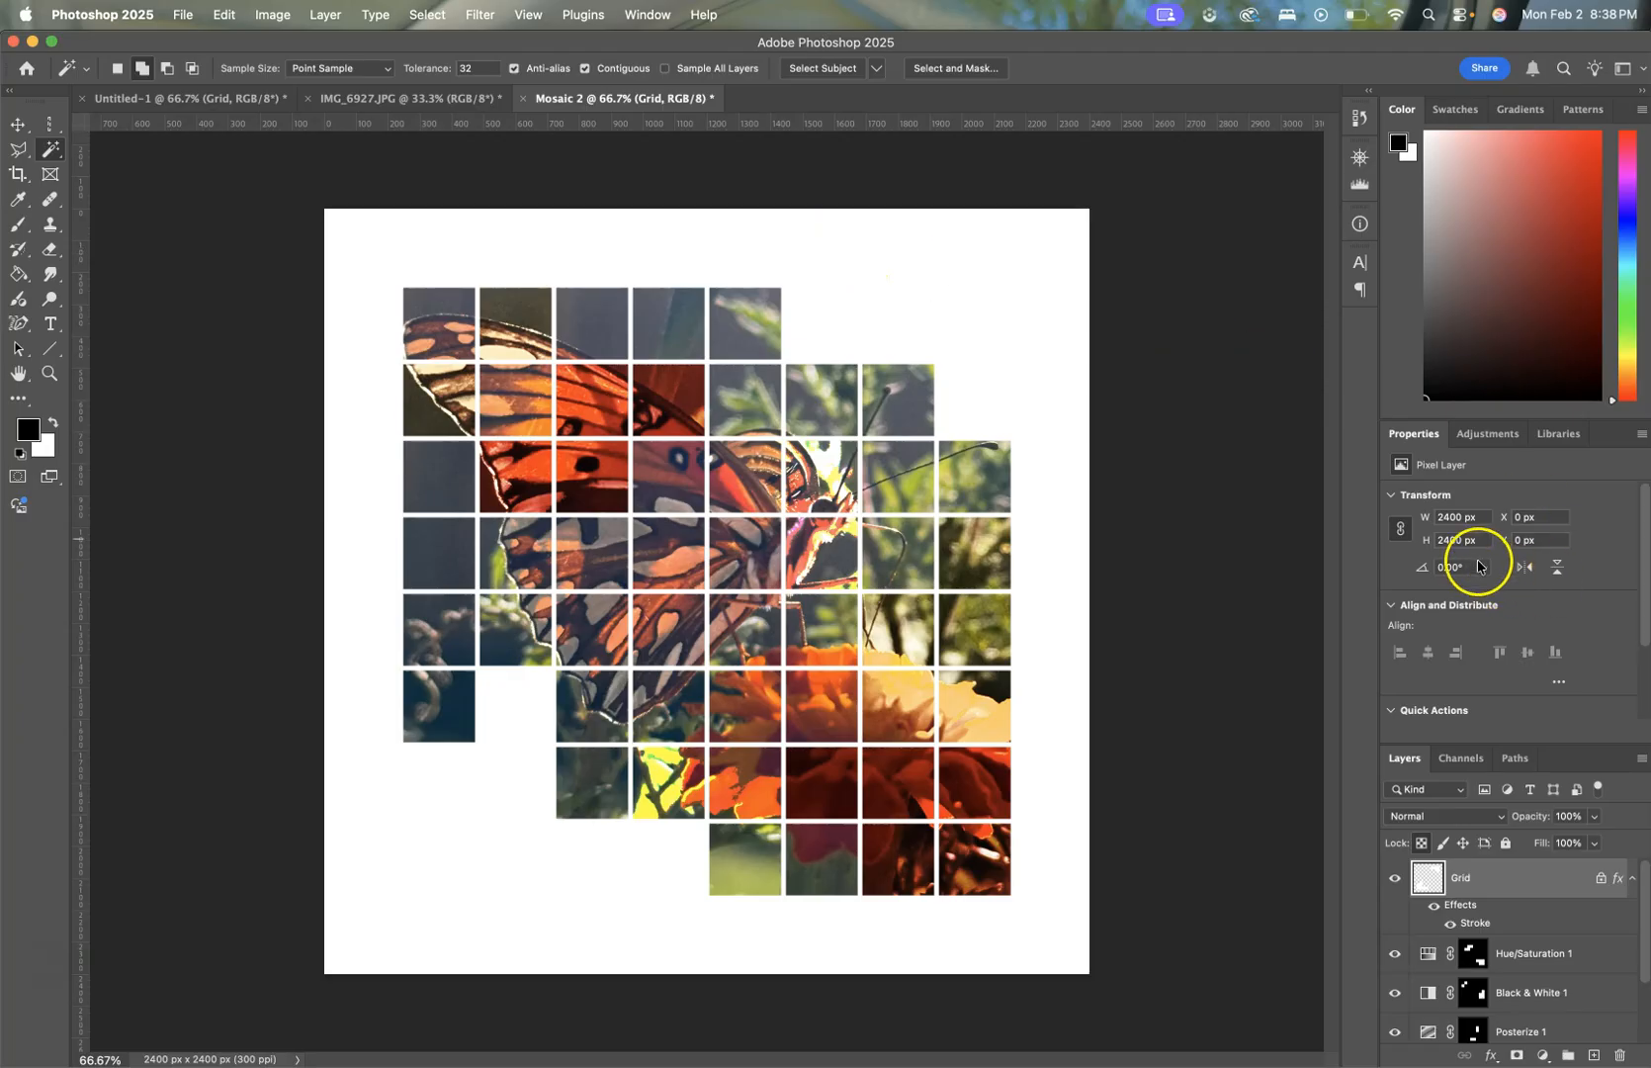
scroll(1535, 920, down, 2)
scroll(1534, 919, up, 2)
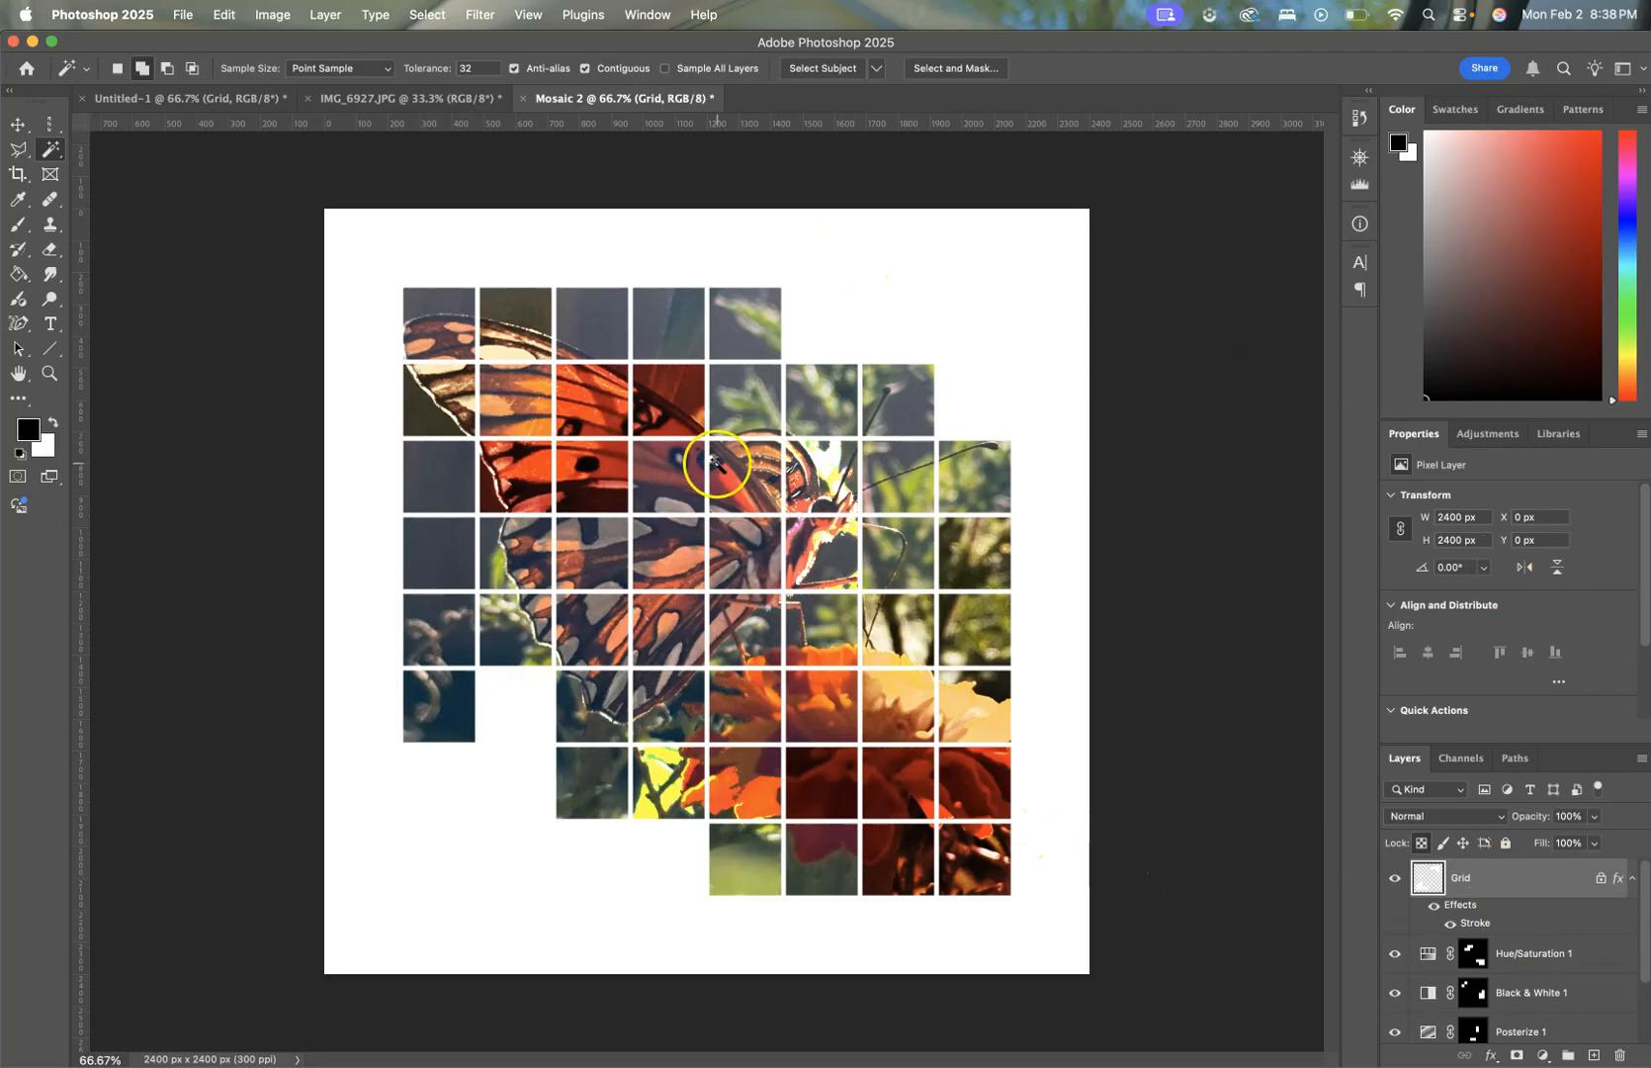
Step: Save the layered mosaic document to Creative Cloud under the name Mosaic 2
click(178, 17)
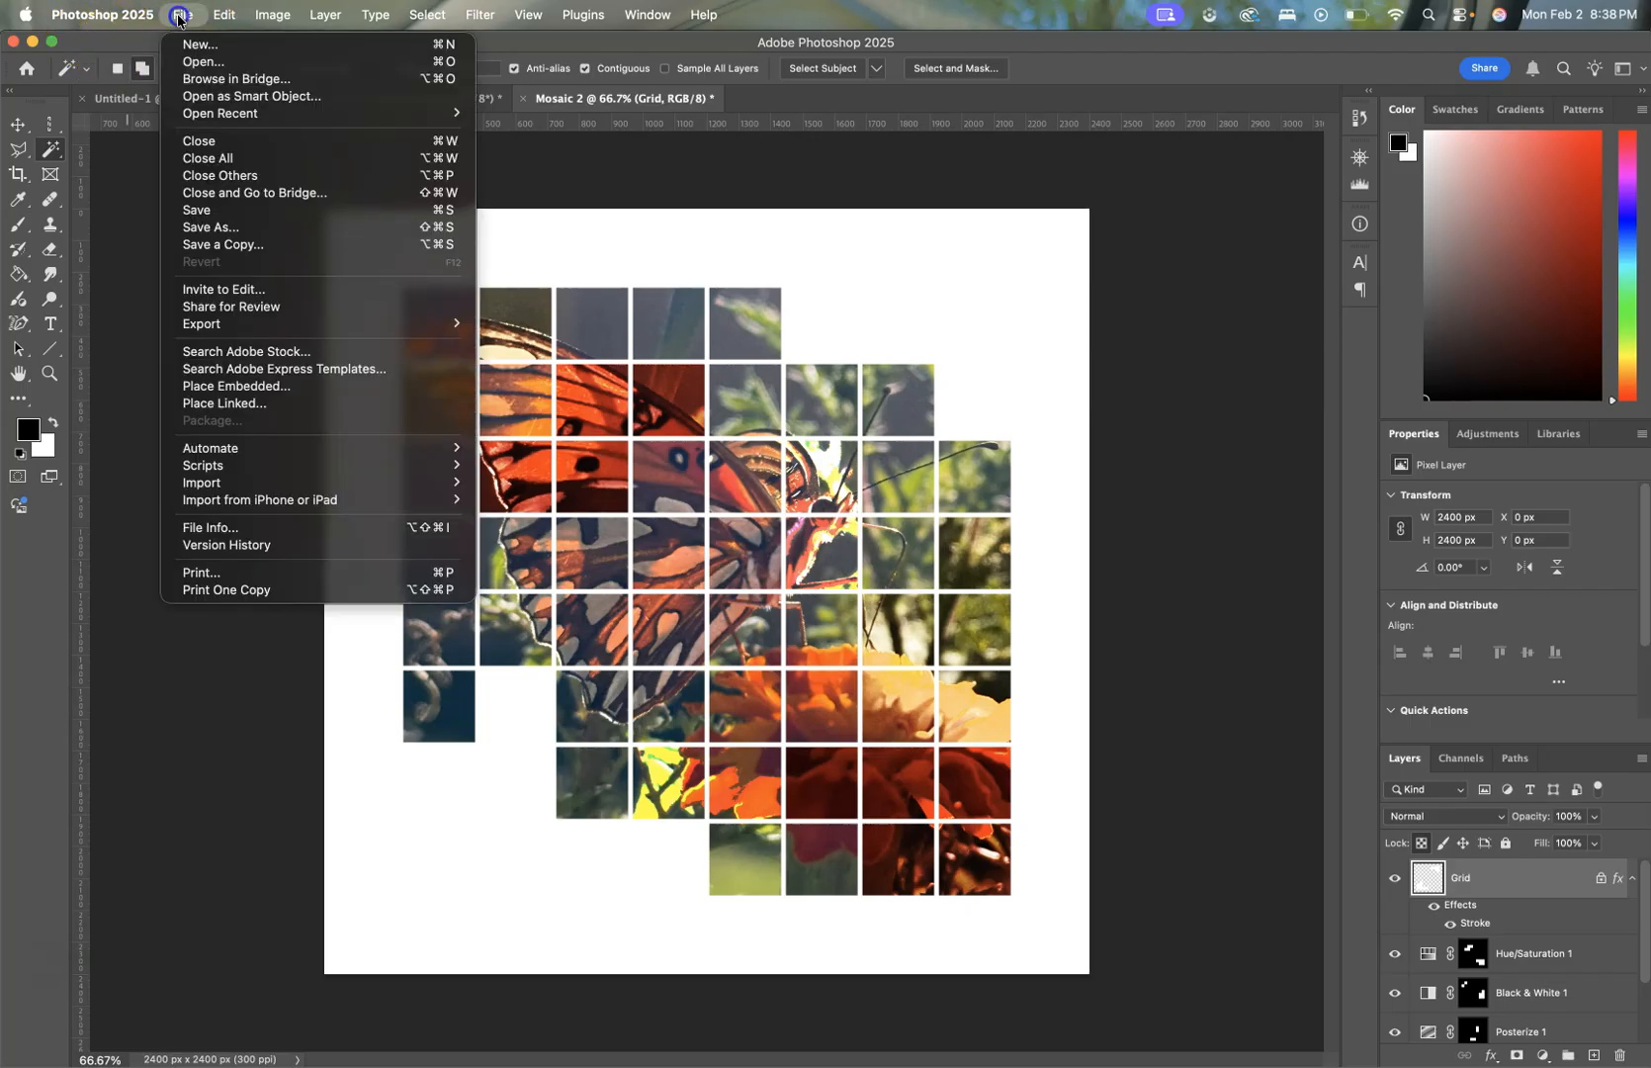
click(211, 226)
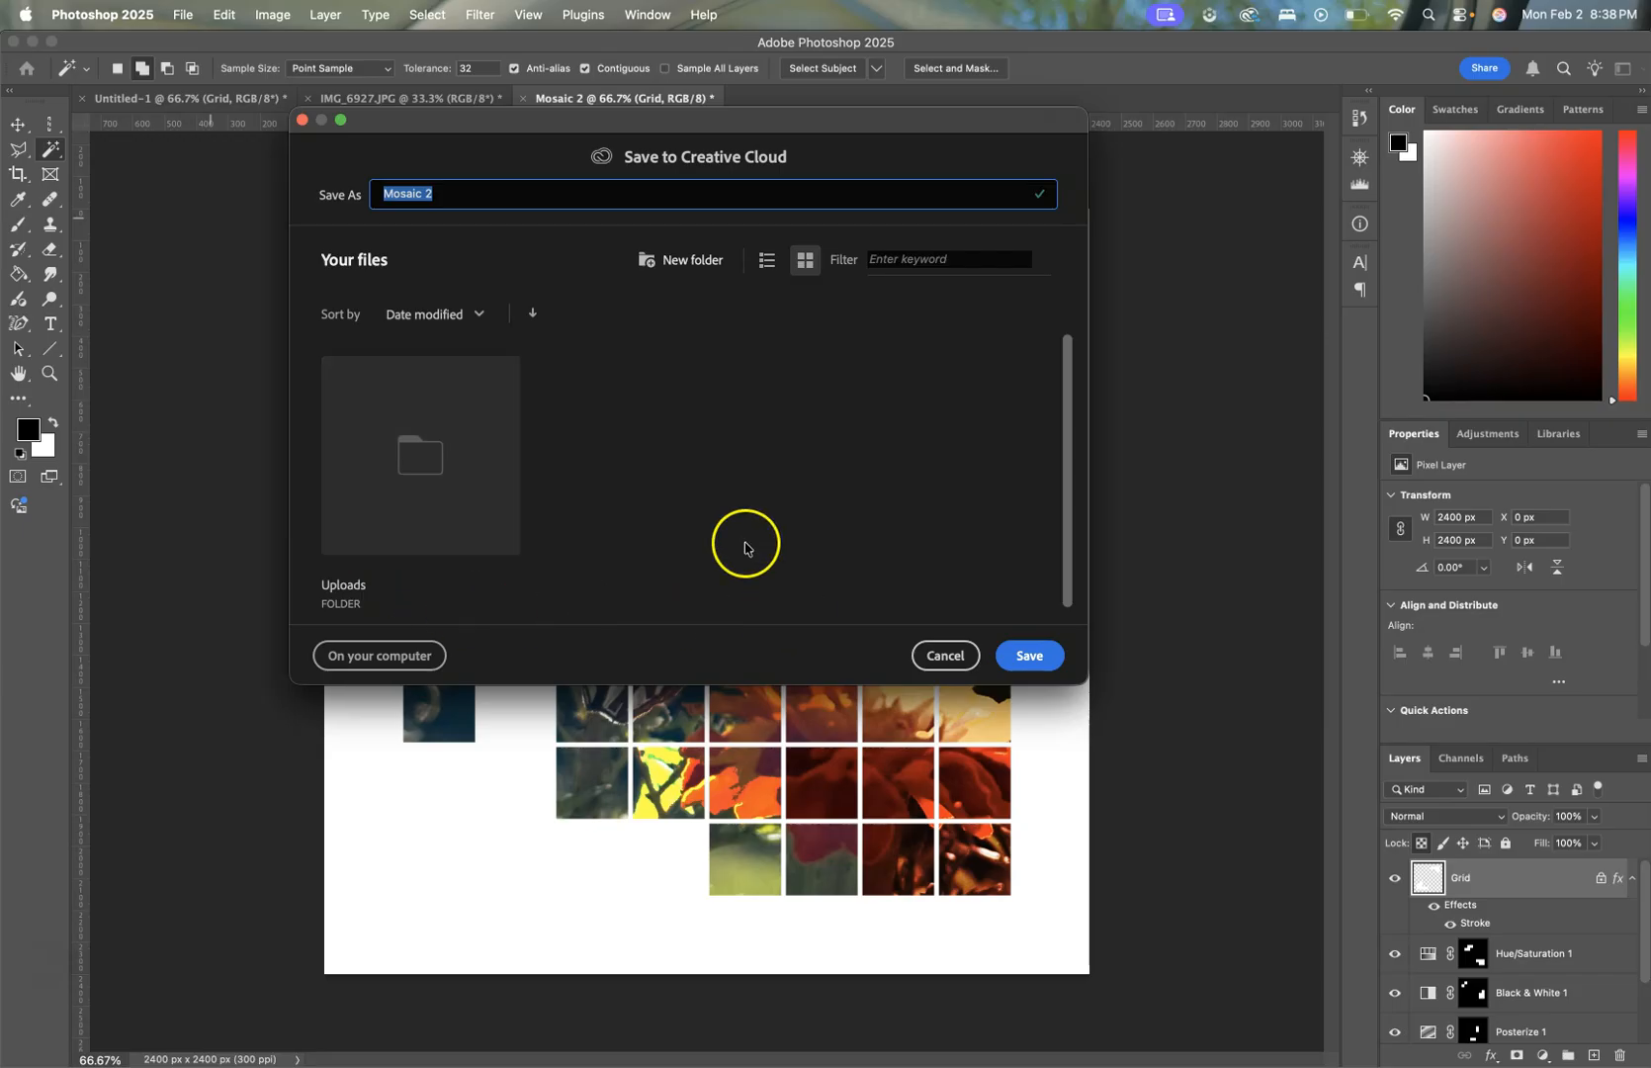
click(1024, 657)
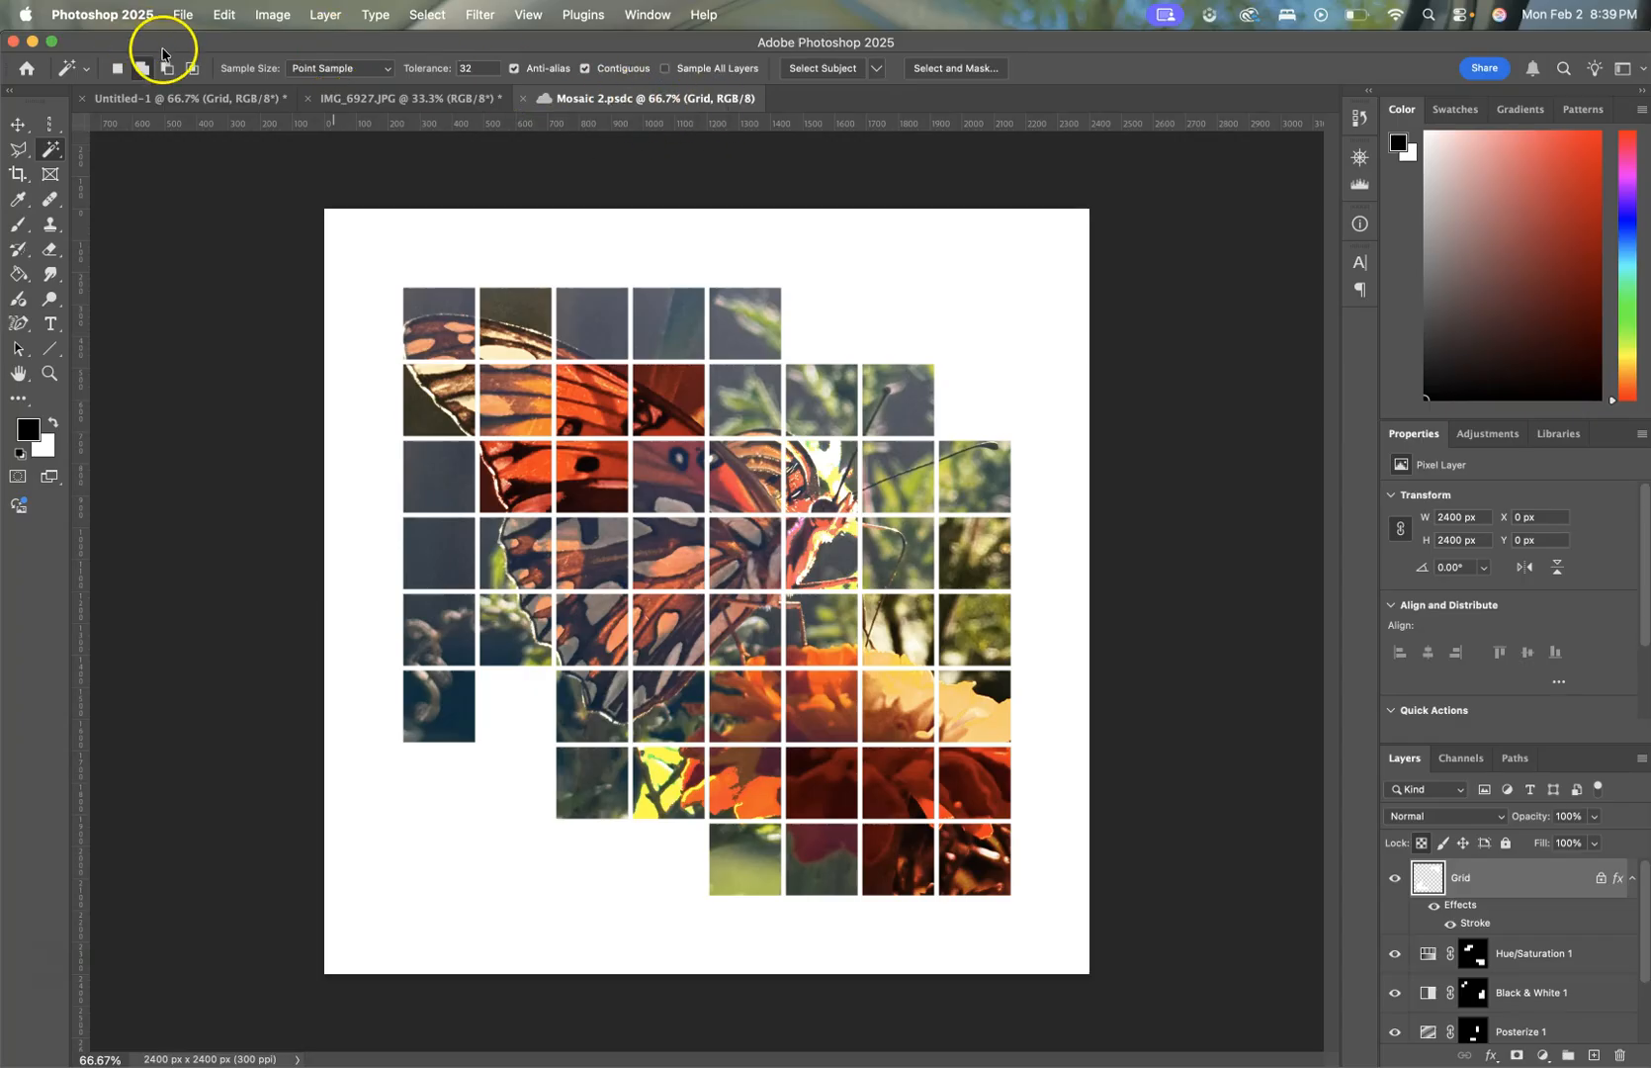
Step: Prepare to save Mosaic 2.psd on the computer in Photoshop format, and cancel without saving
click(182, 14)
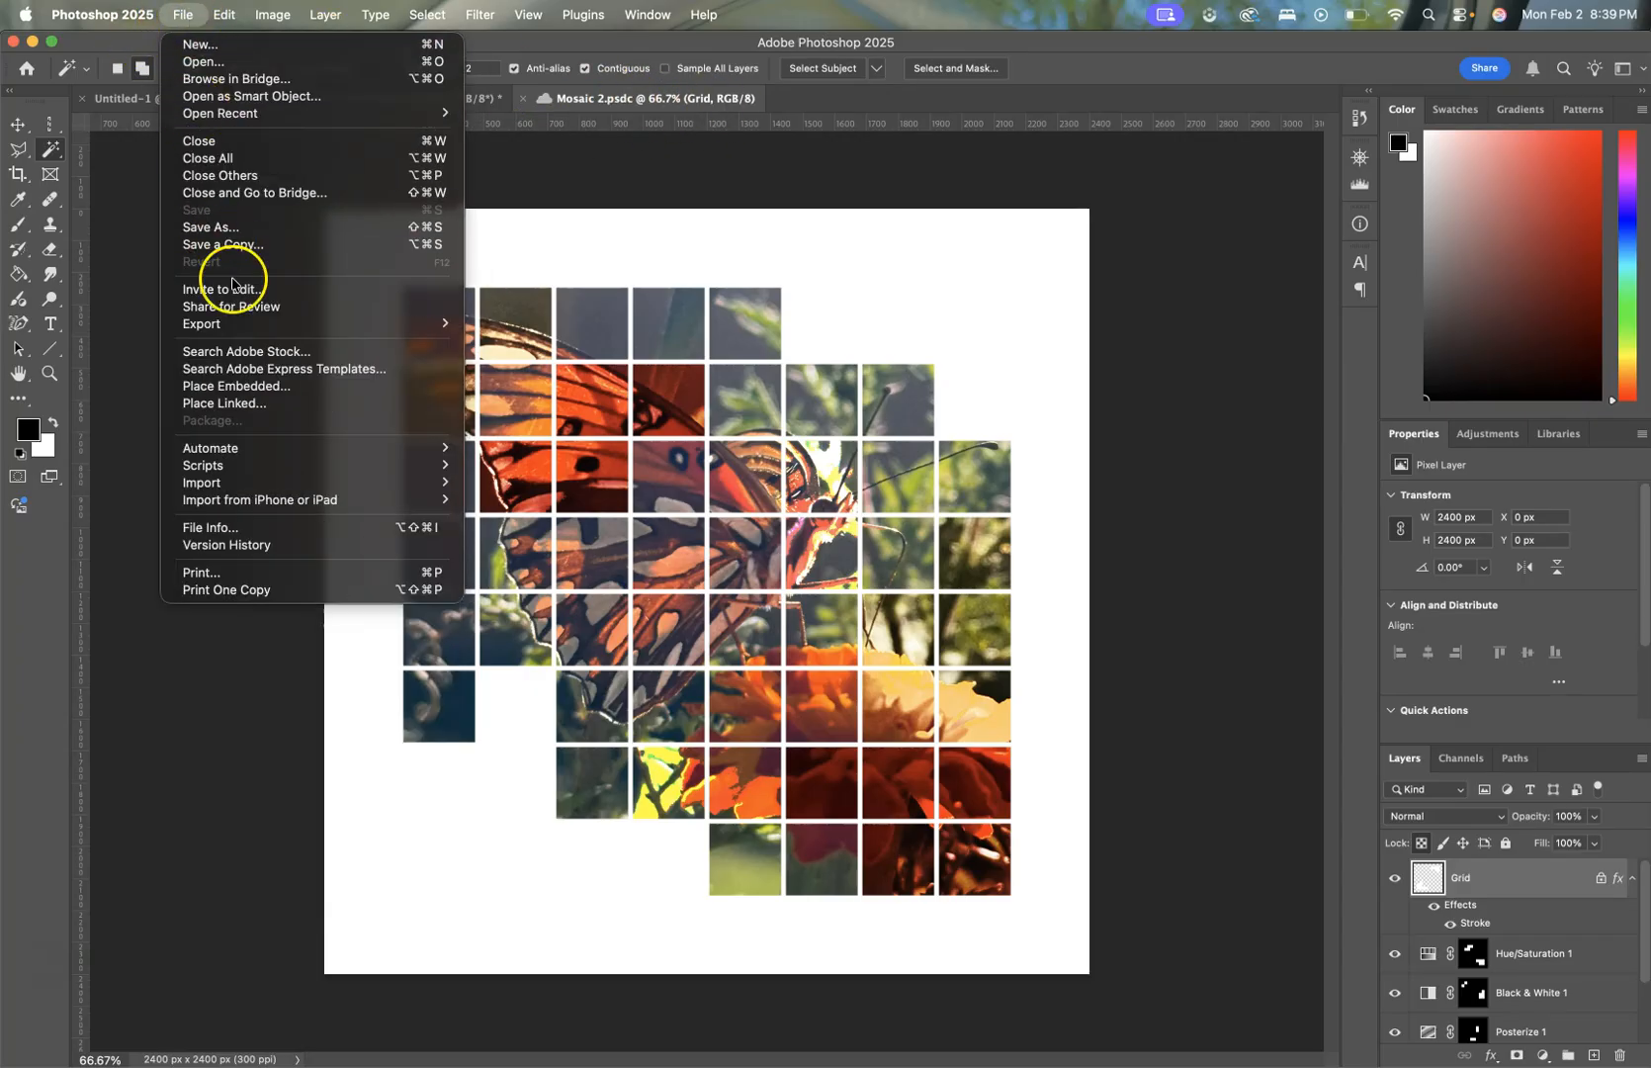
click(217, 226)
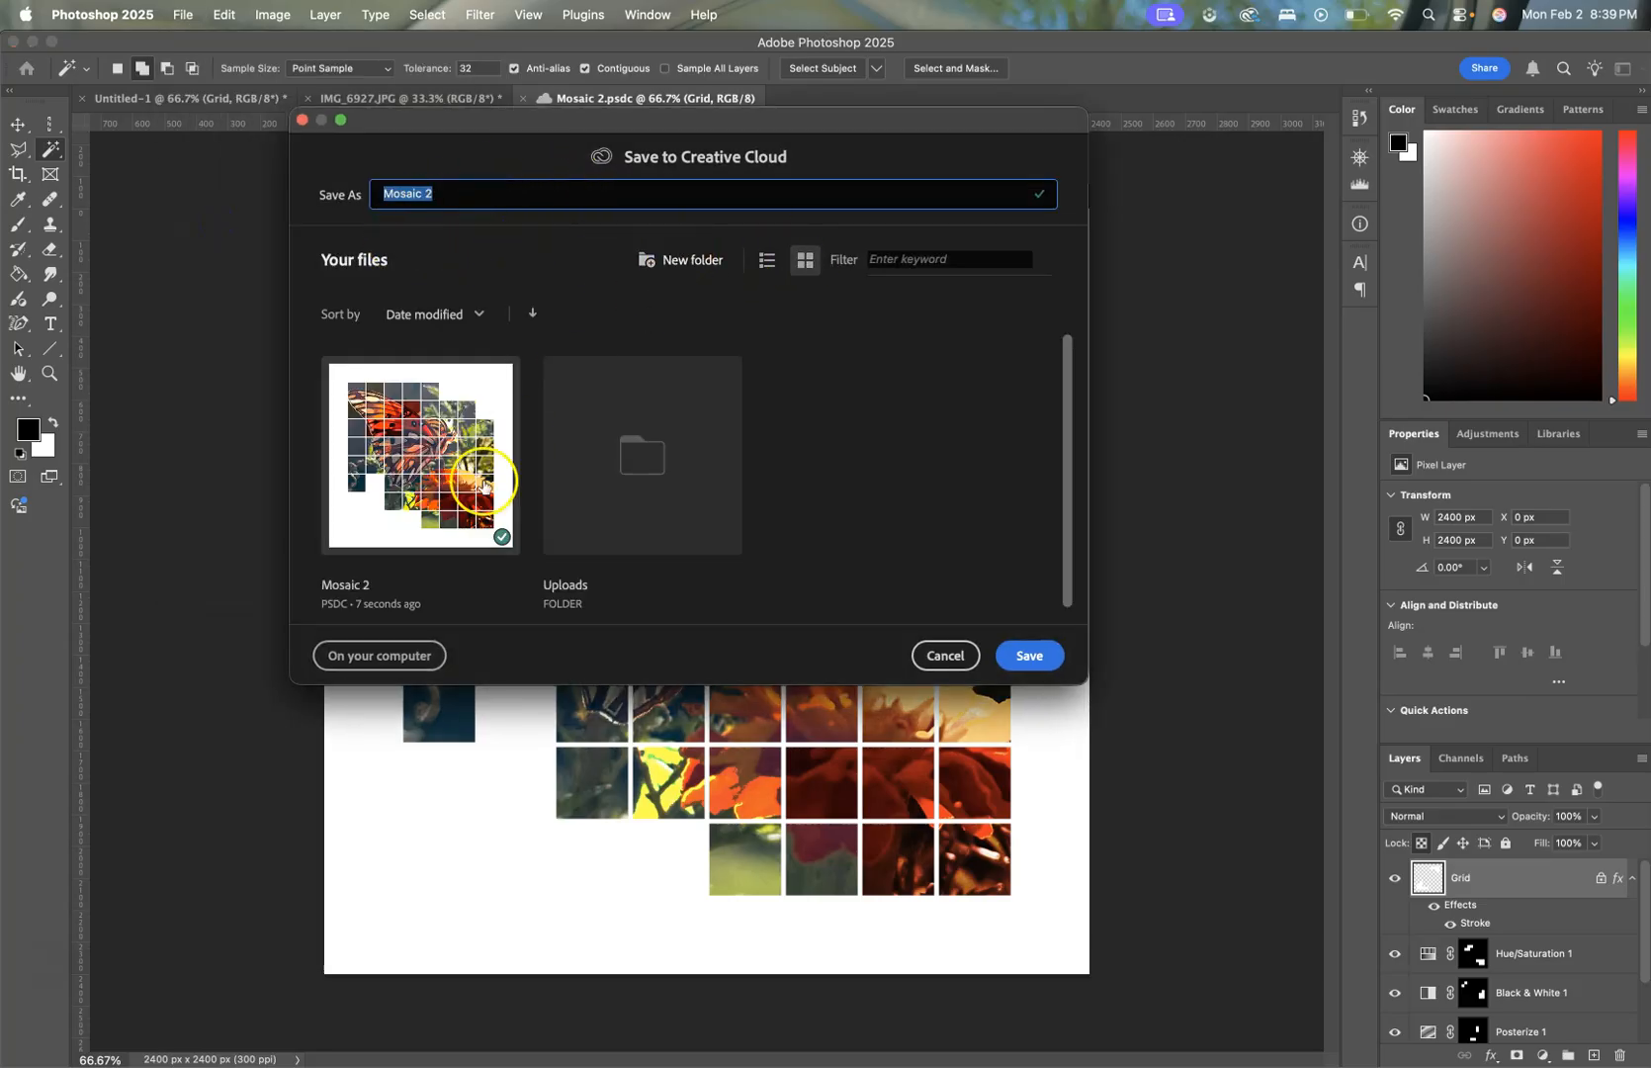
click(380, 656)
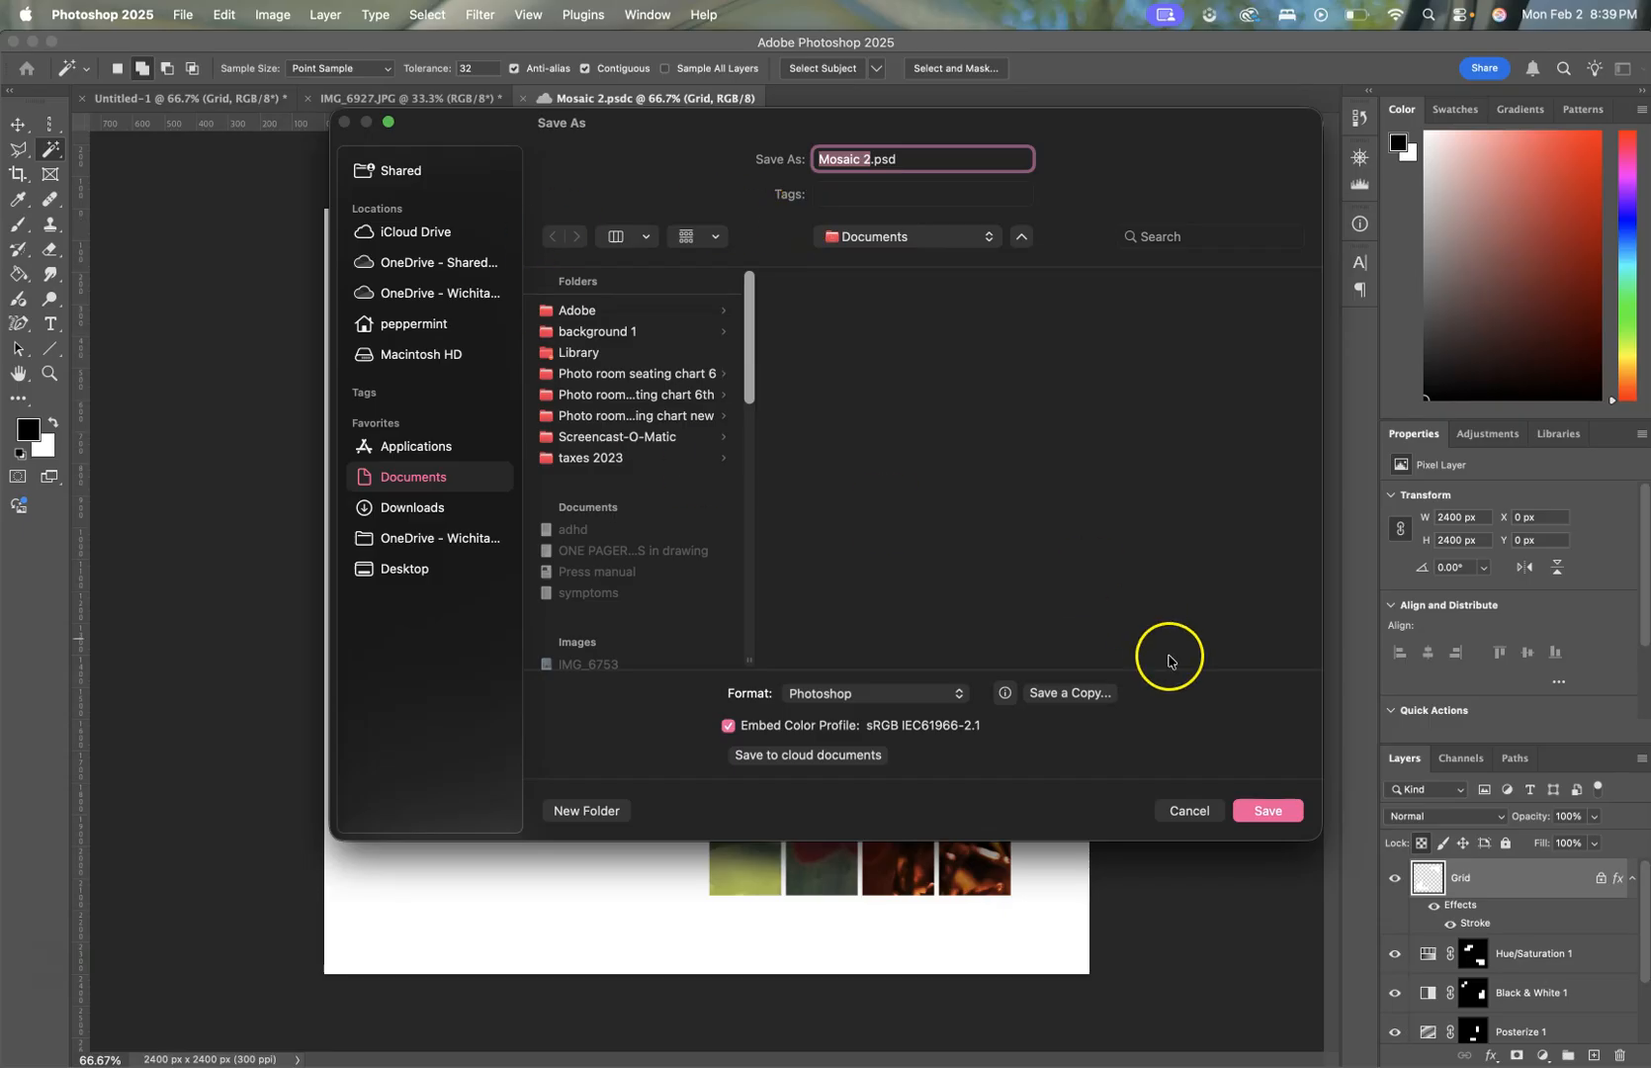
click(1187, 811)
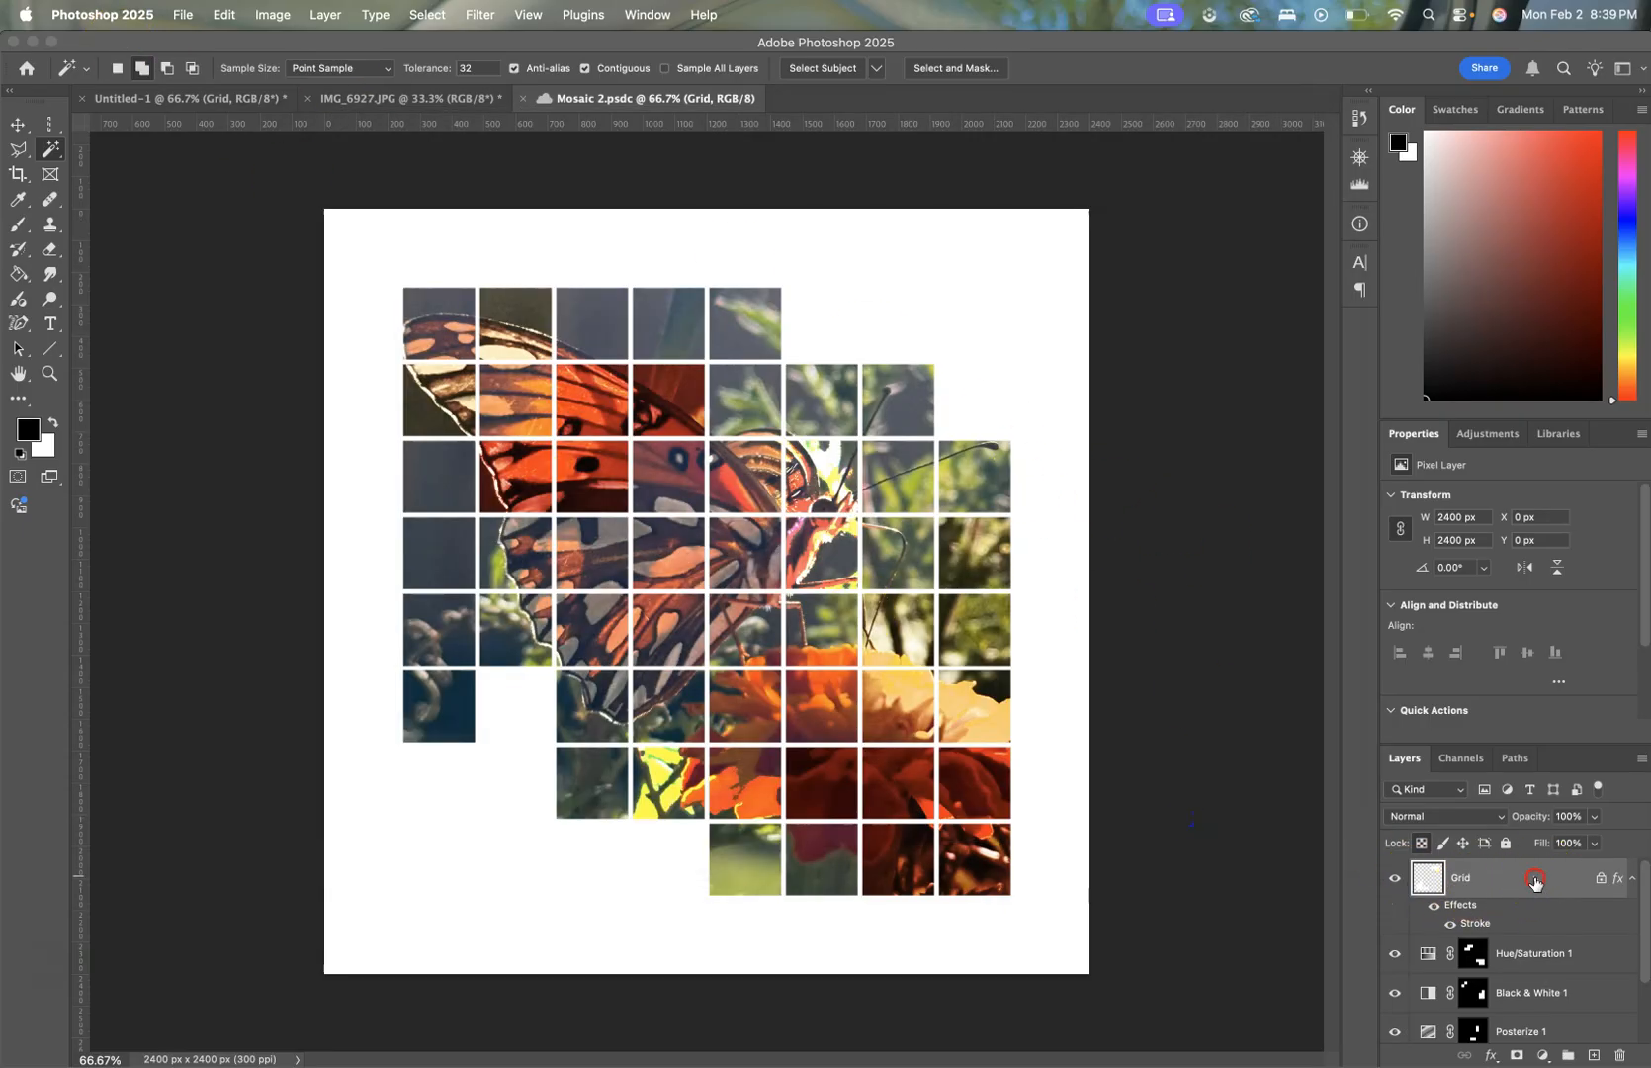
Step: Flatten all layers of the Mosaic 2 document into a single background layer
right_click(1533, 877)
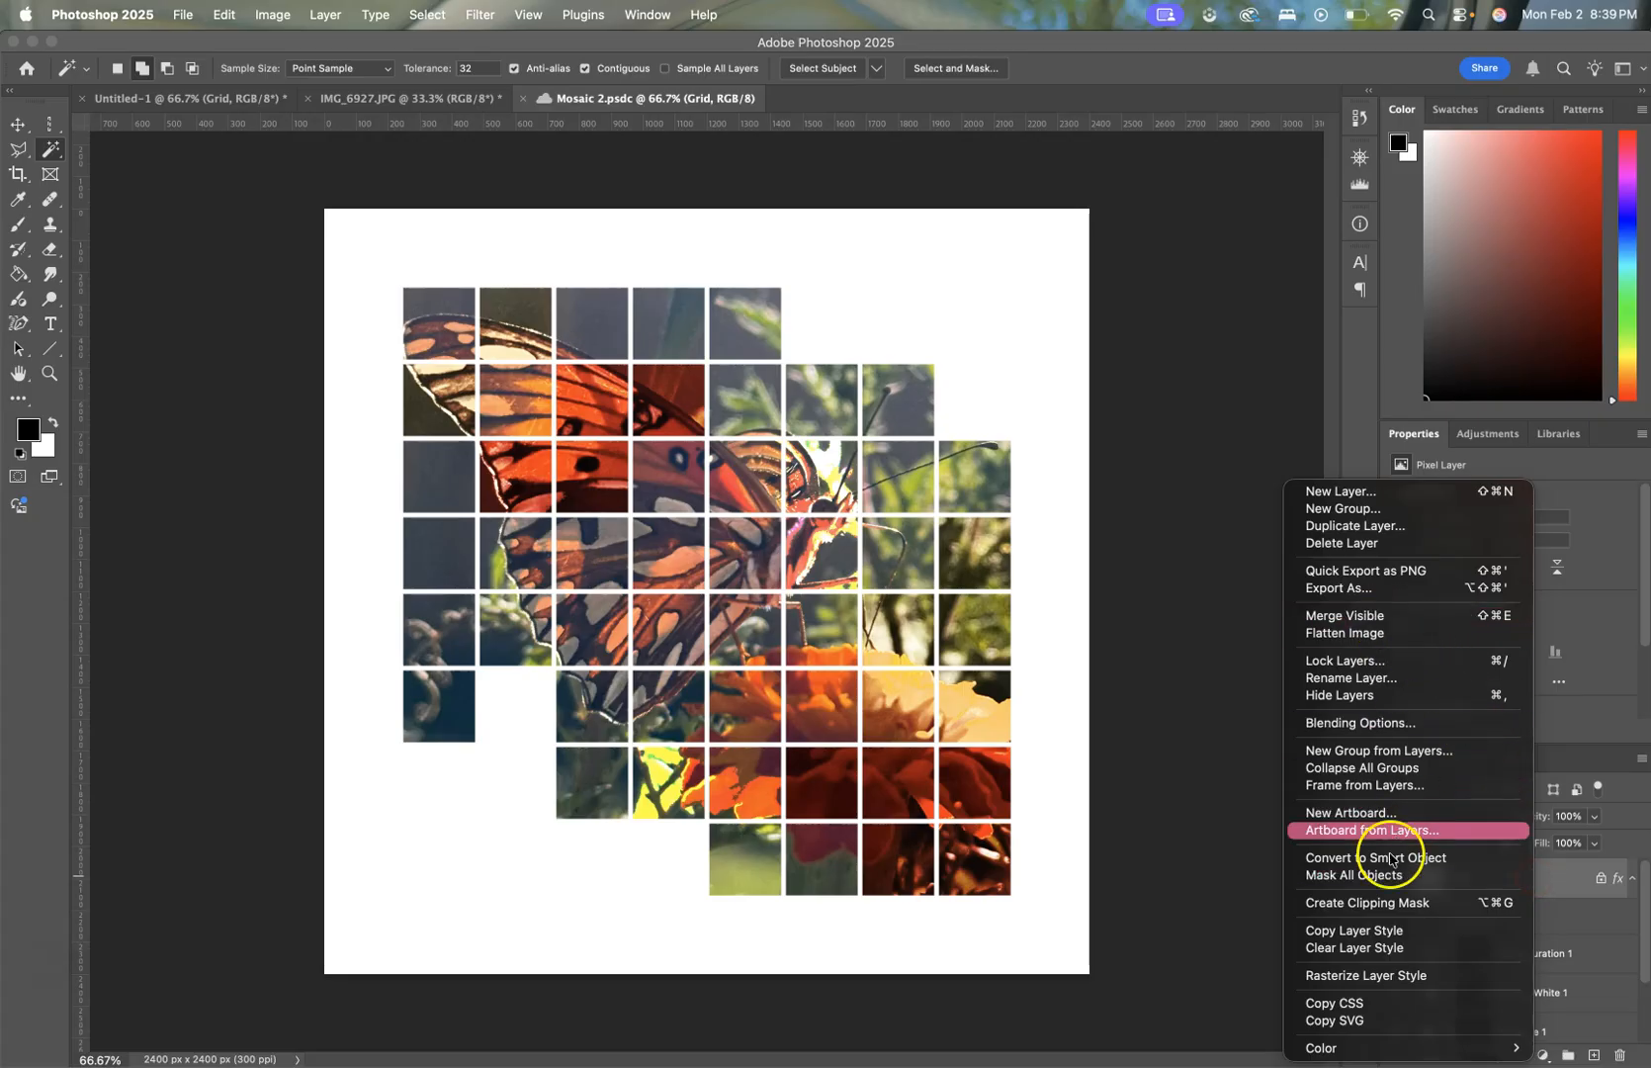
click(1395, 634)
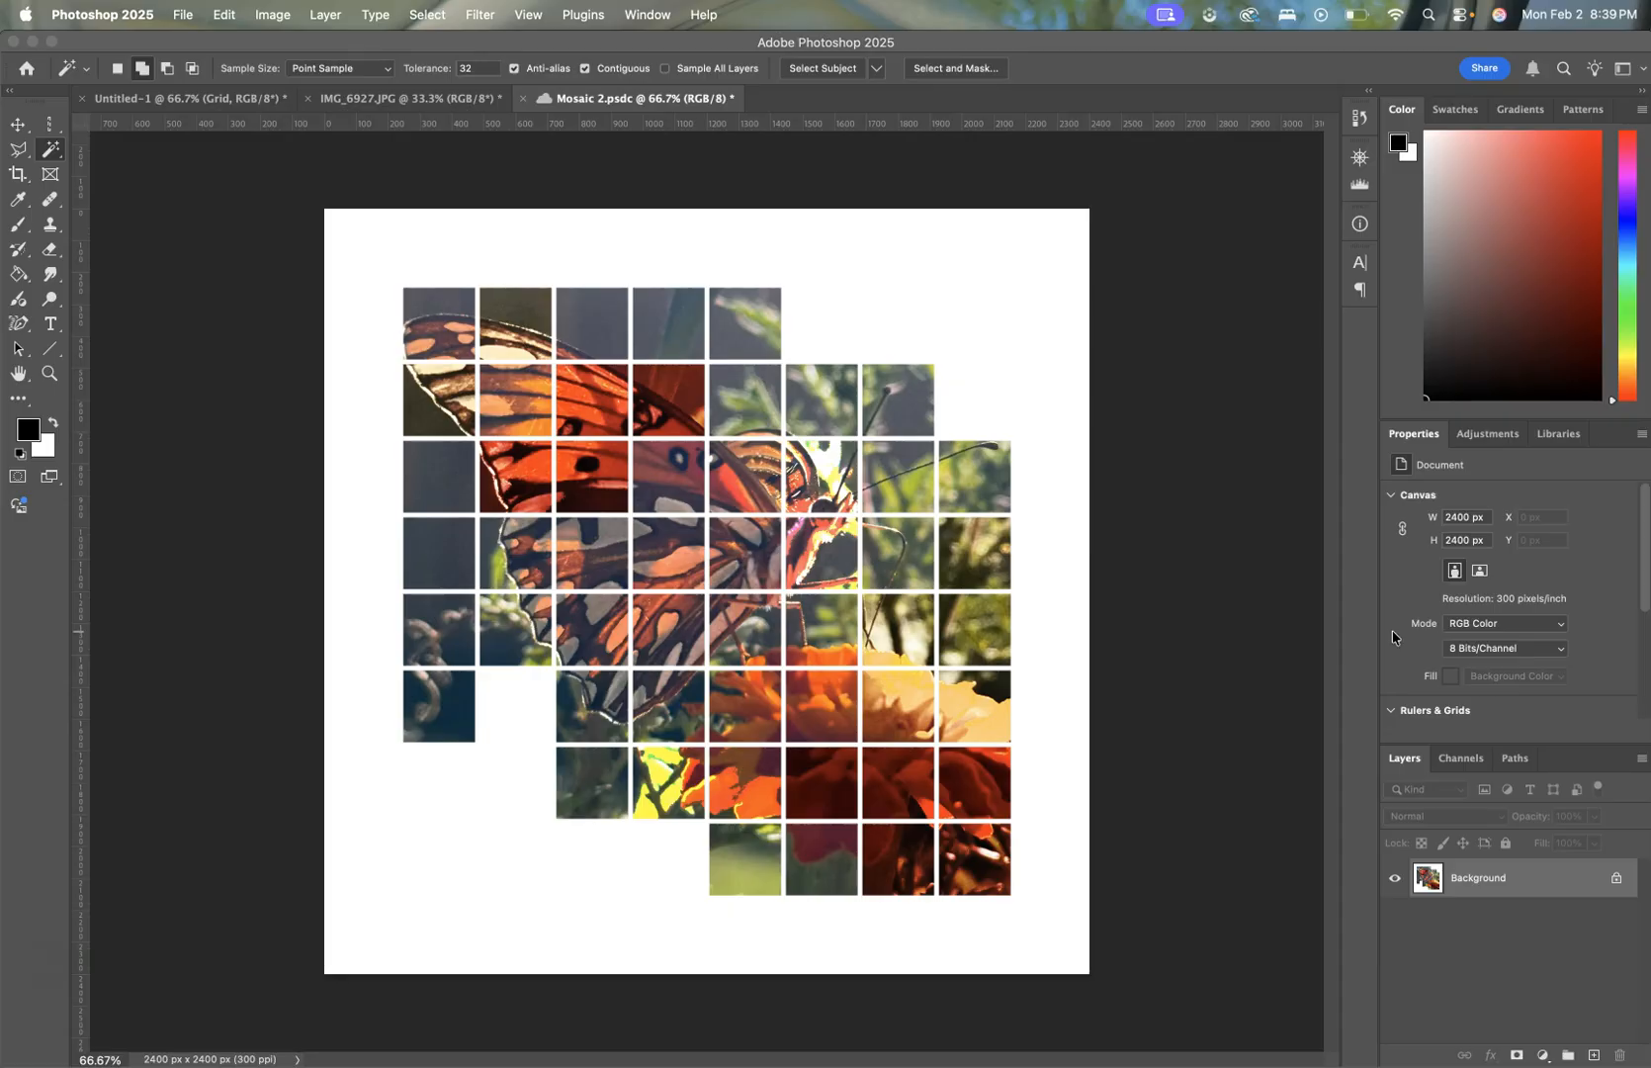
Step: Set up a JPG export of the flattened mosaic at quality 7, proceed to choosing the save location, and cancel the export
click(184, 15)
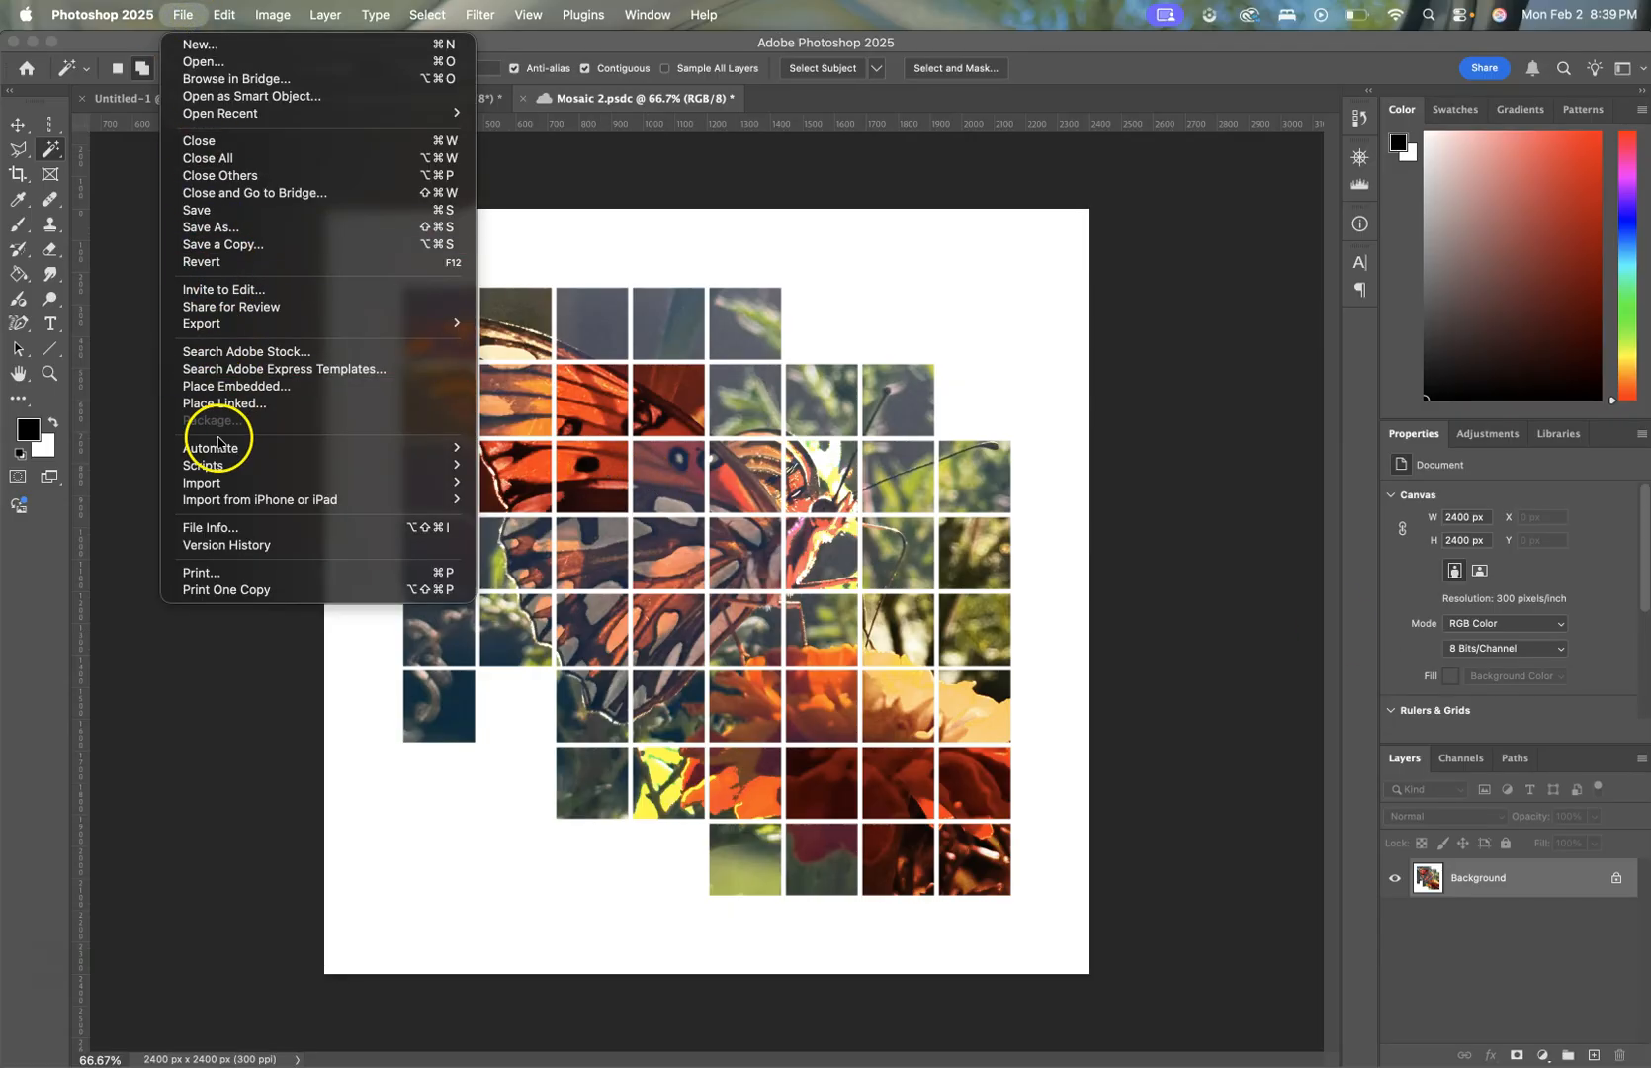
mouse_move(213, 322)
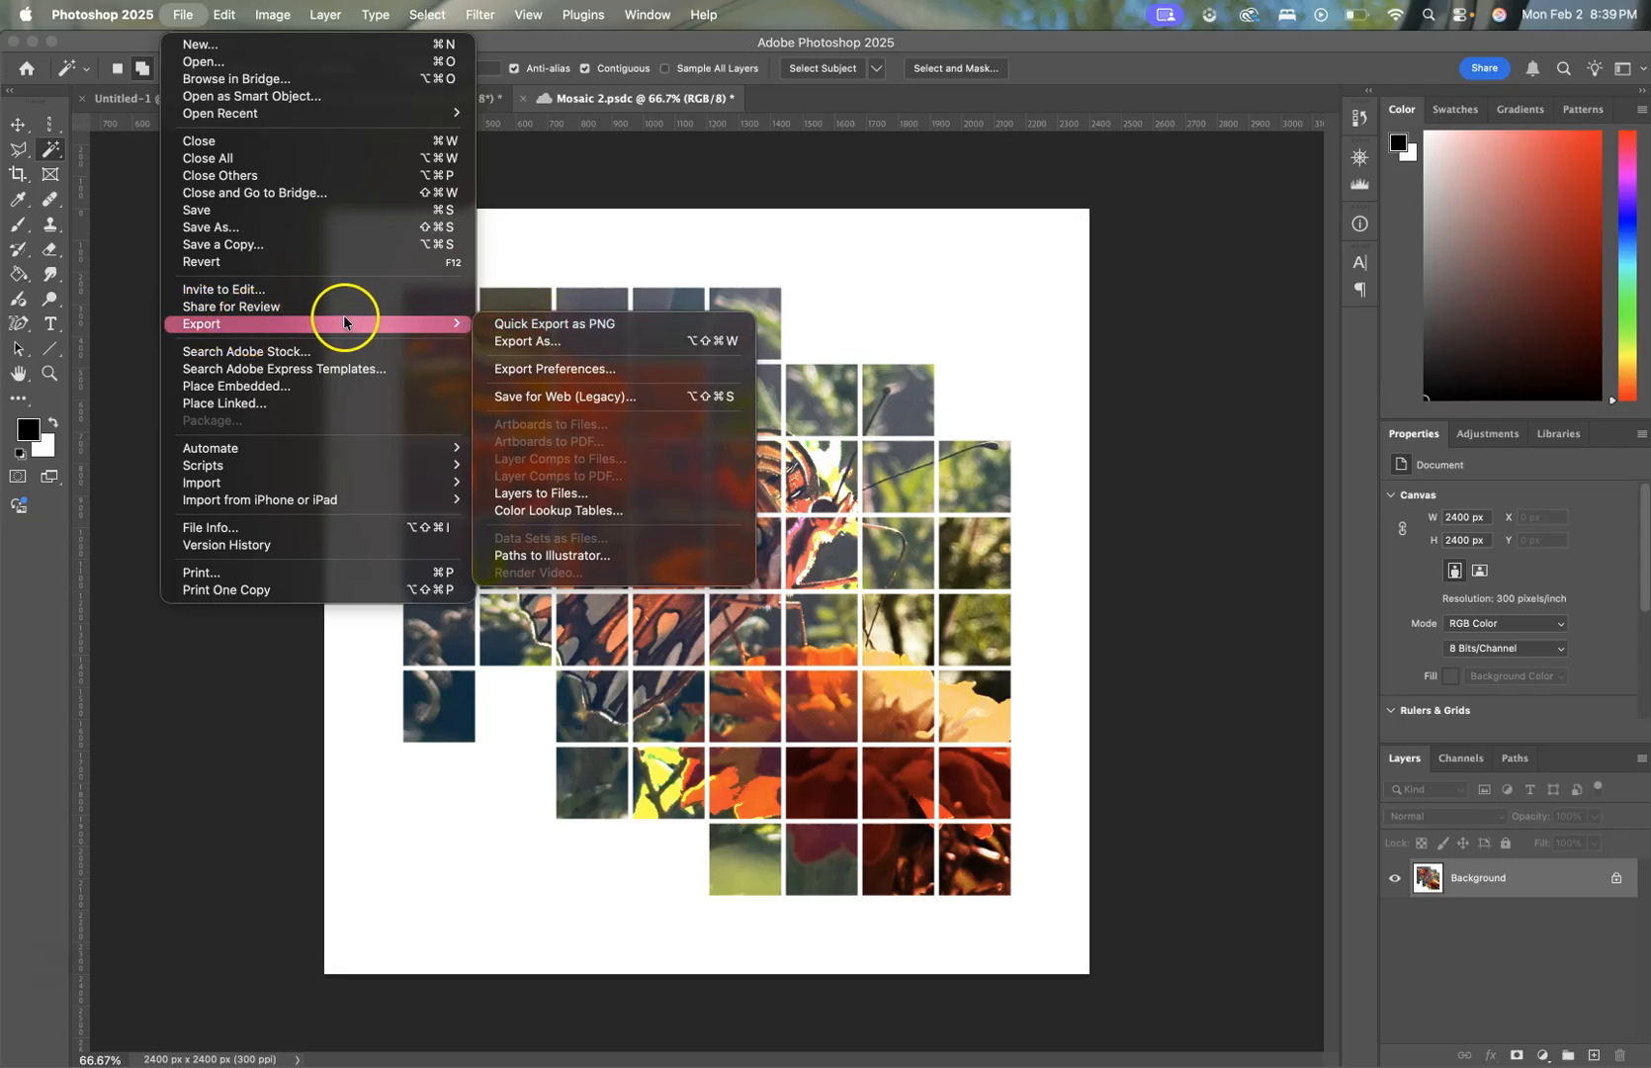
click(486, 340)
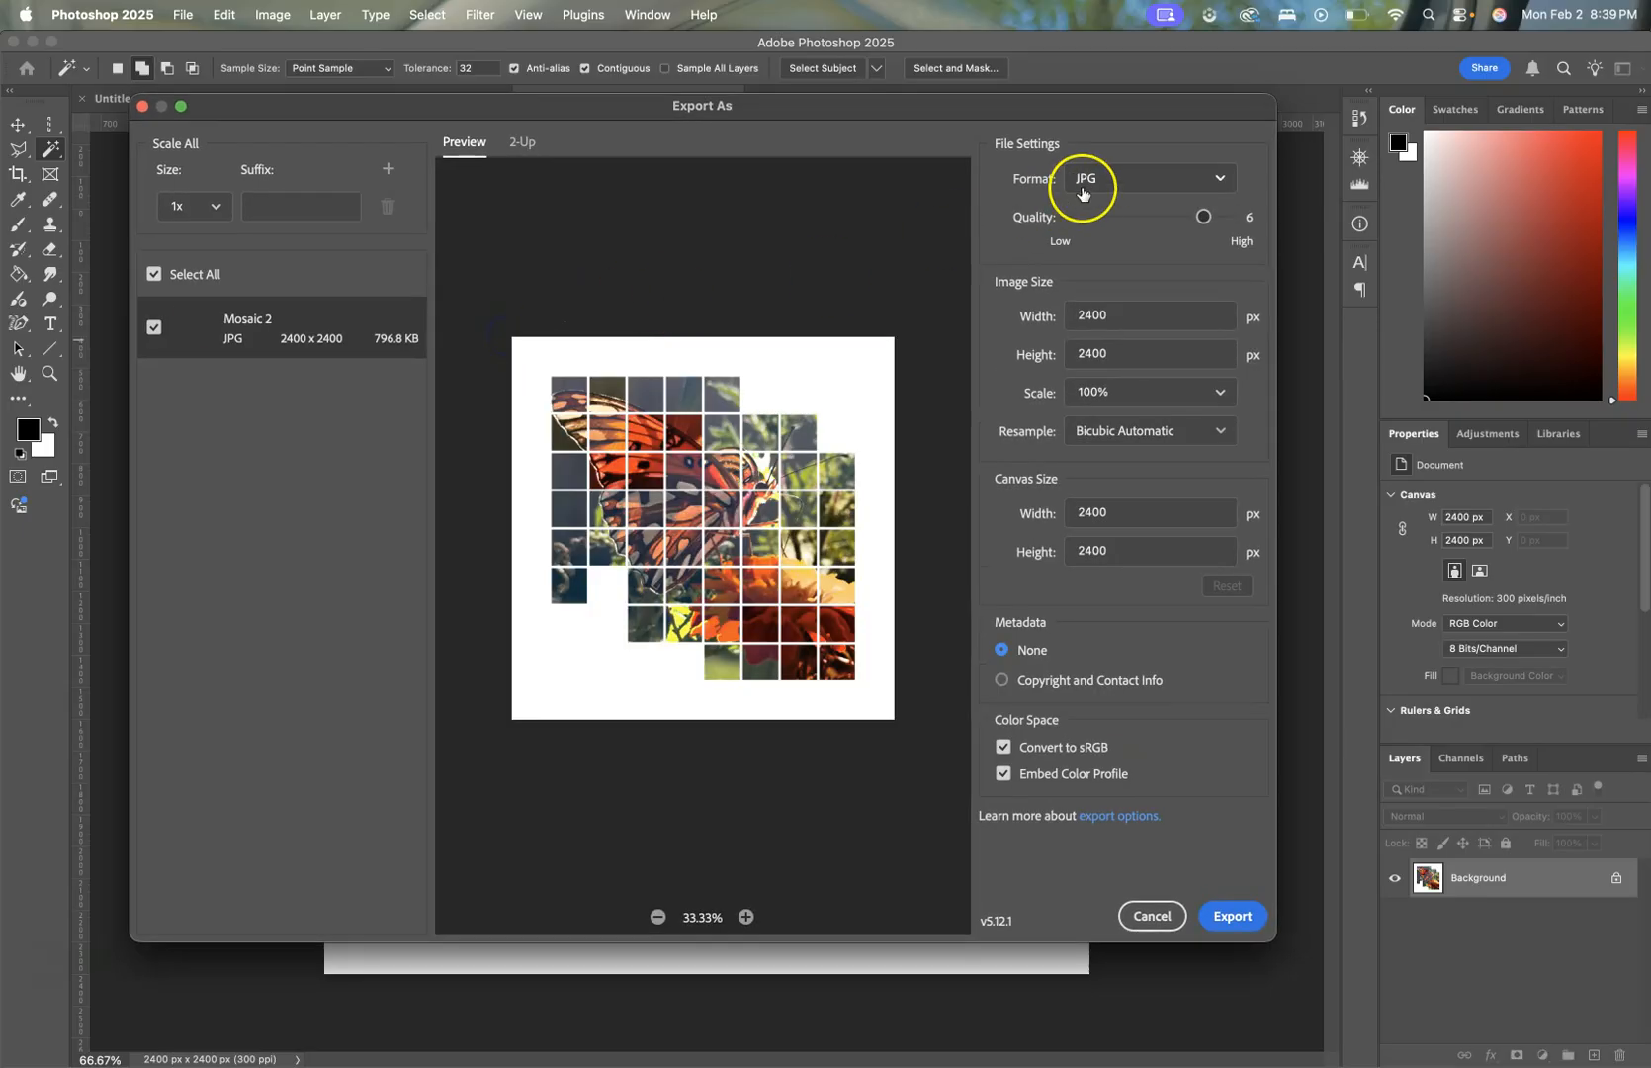
drag(1211, 225, 1272, 230)
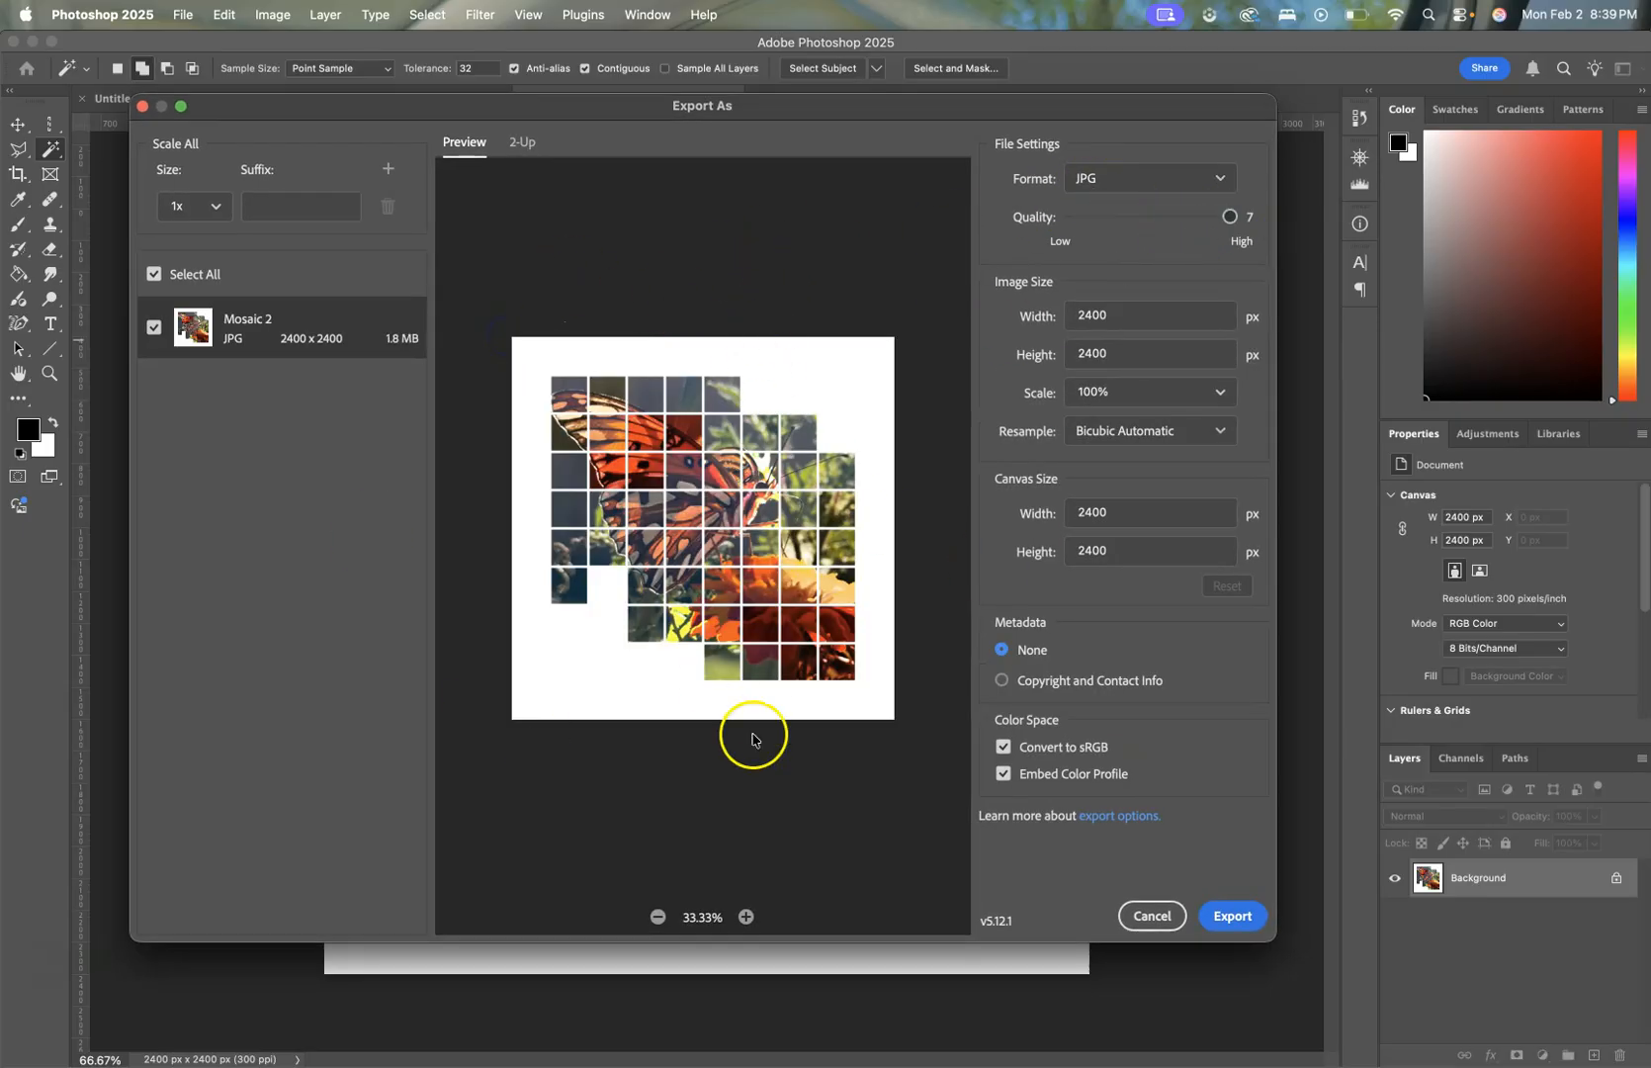
click(1229, 918)
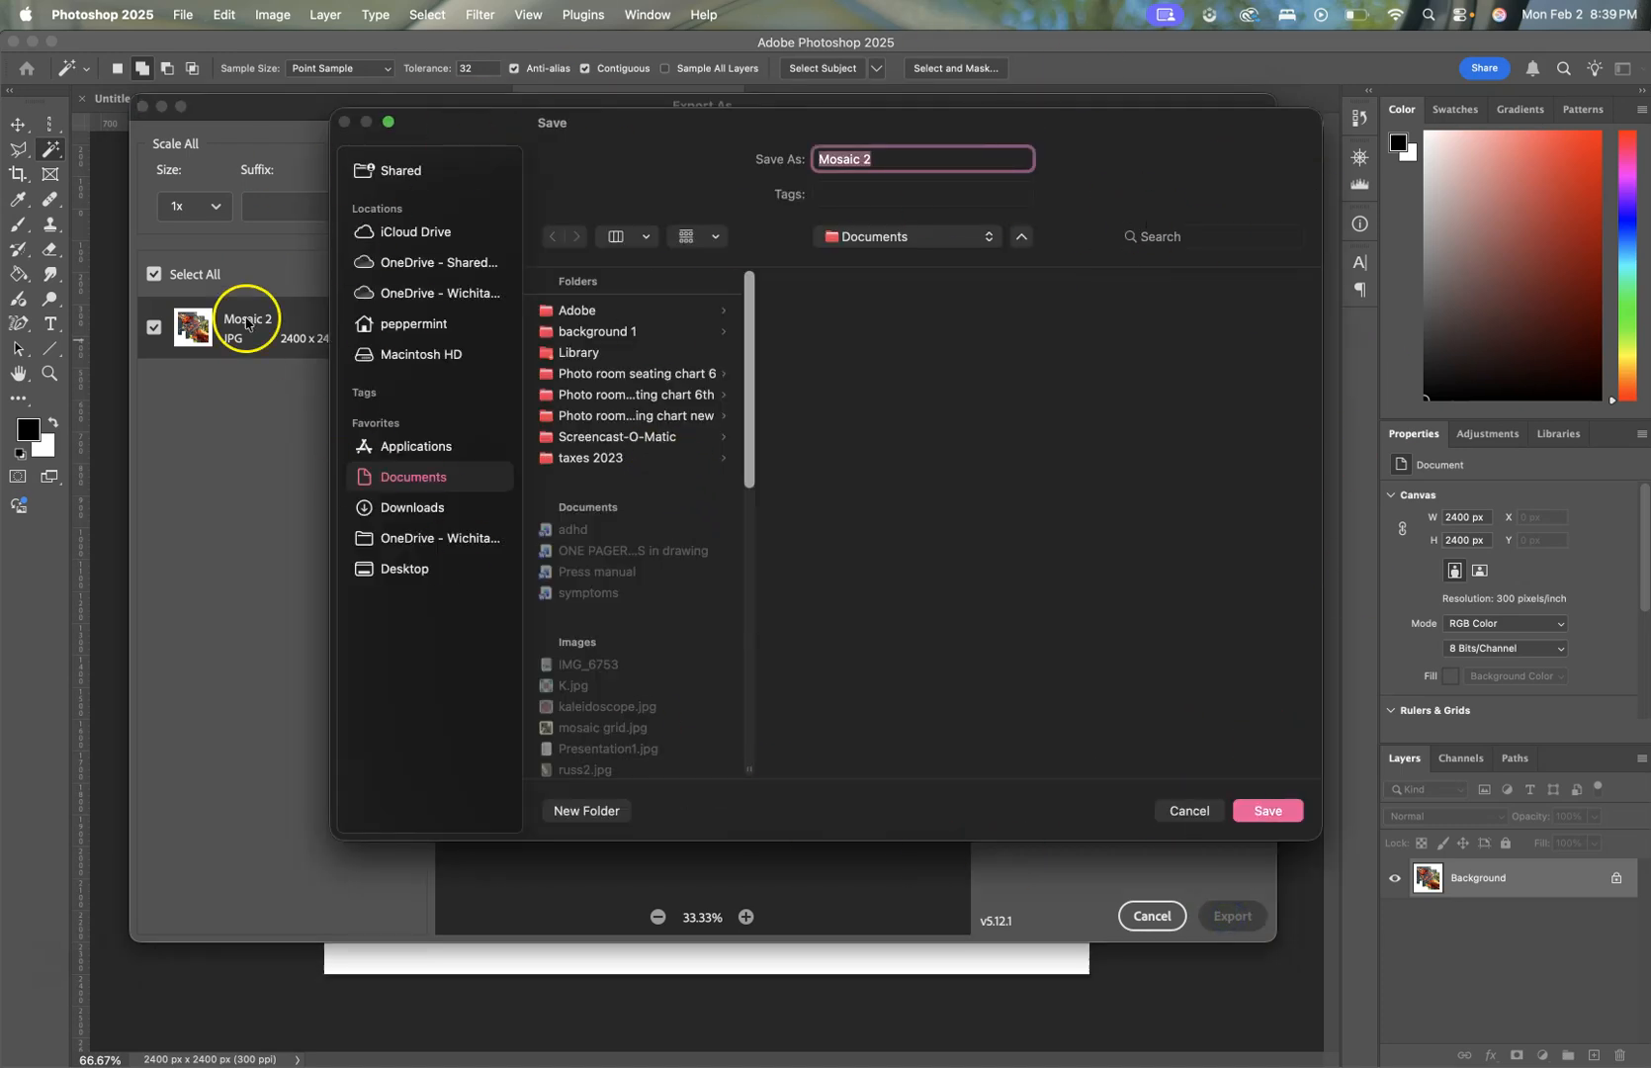
click(1191, 810)
click(1155, 918)
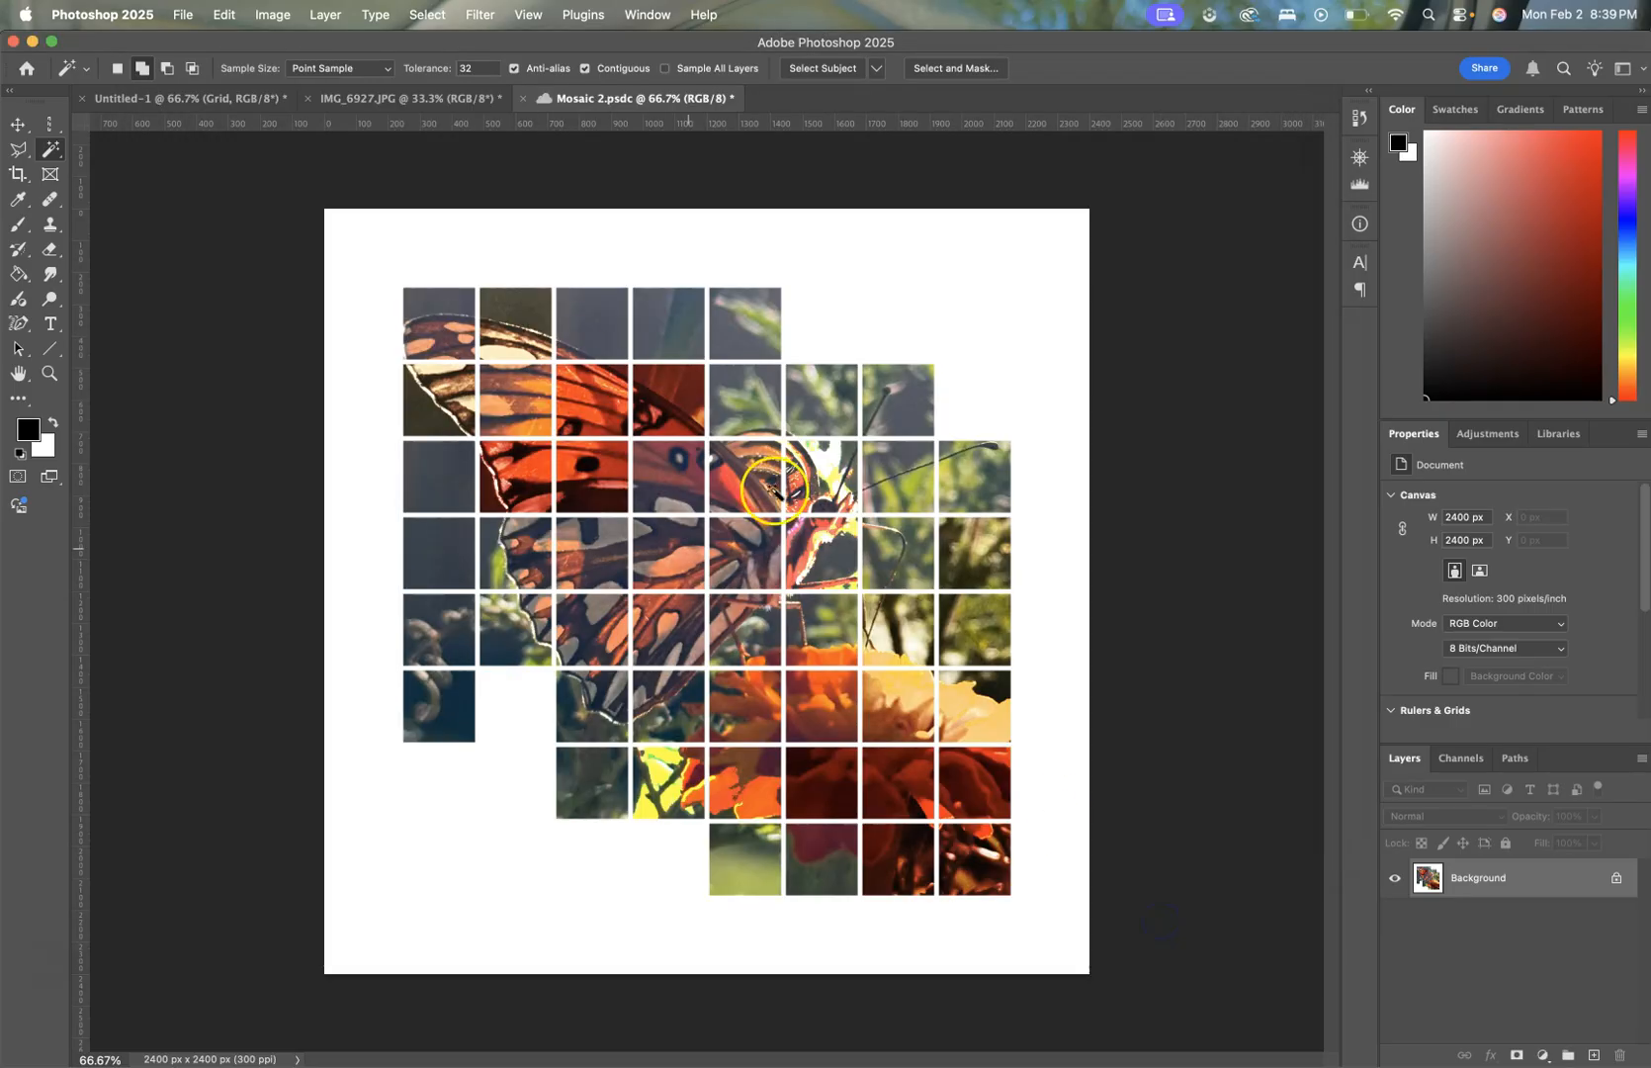